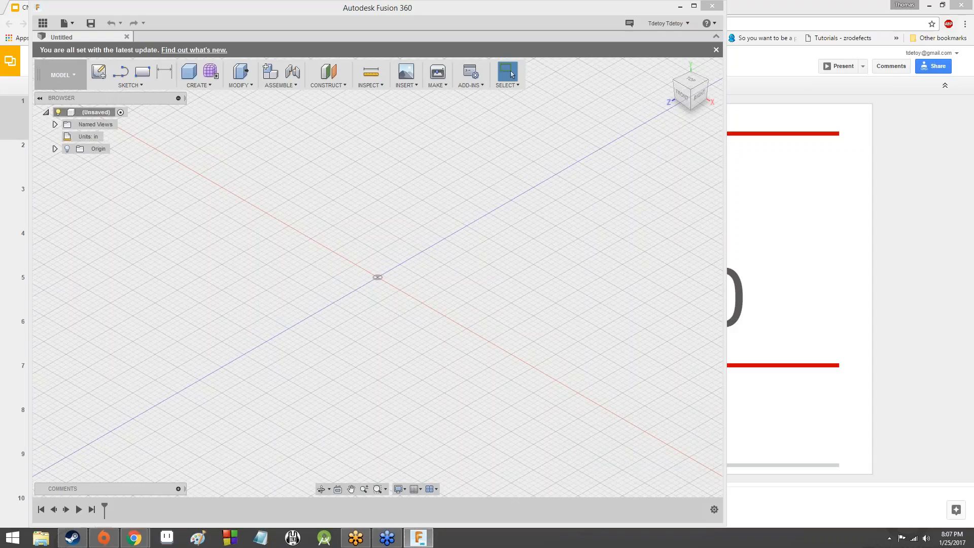
{"action": "mouse_move", "coordinate": [687, 90]}
{"action": "left_mouse_down"}
{"action": "mouse_move", "coordinate": [674, 88]}
{"action": "mouse_move", "coordinate": [703, 97]}
{"action": "mouse_move", "coordinate": [693, 69]}
{"action": "mouse_move", "coordinate": [683, 91]}
{"action": "left_mouse_up"}
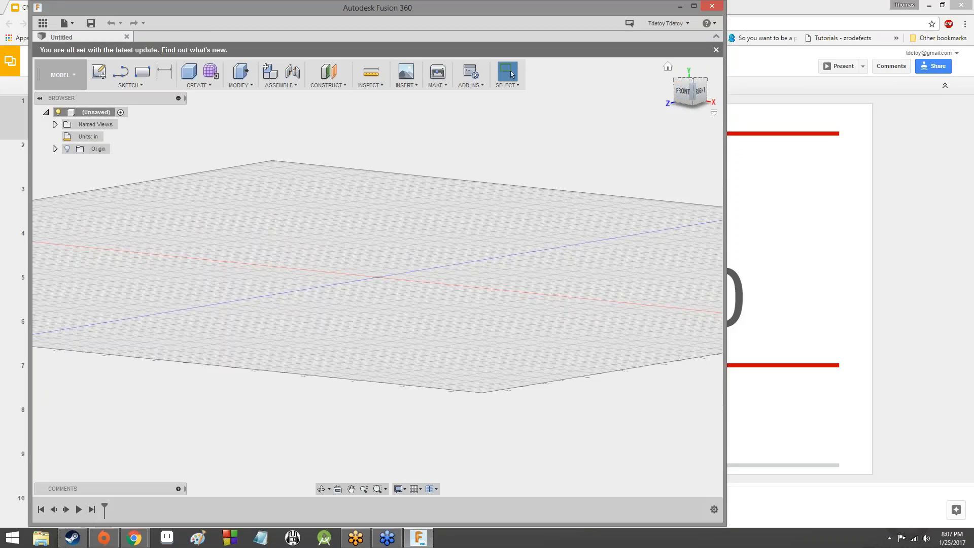
{"action": "left_click", "coordinate": [700, 93]}
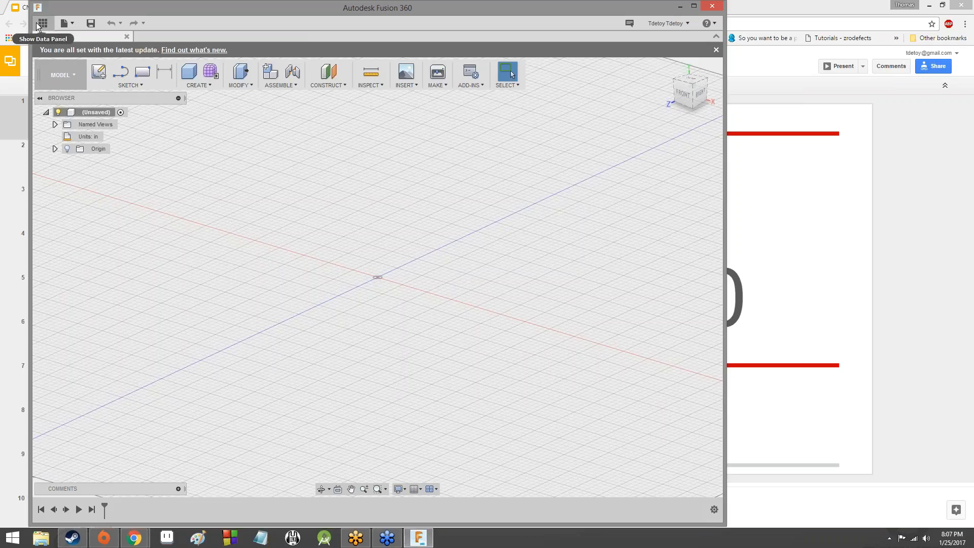
{"action": "right_click", "coordinate": [6, 544]}
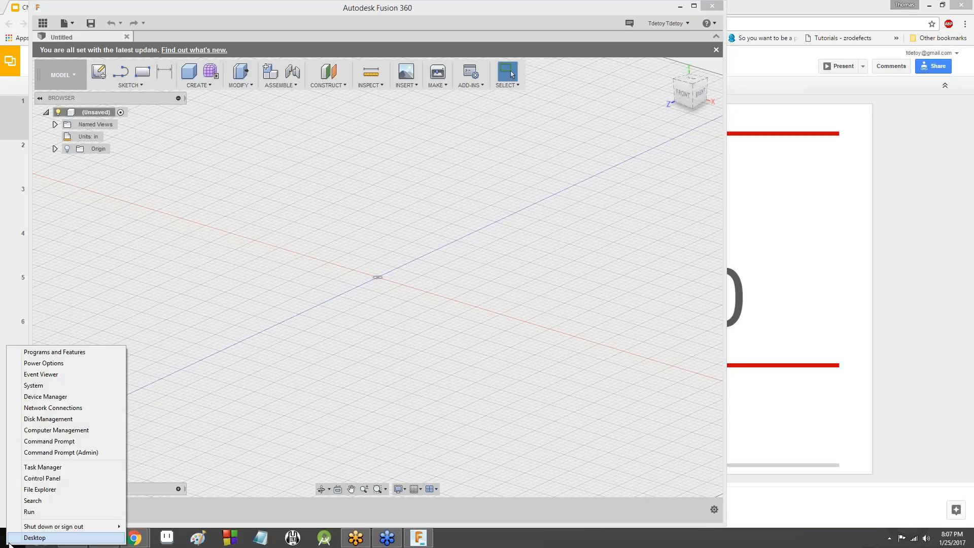
{"action": "mouse_move", "coordinate": [53, 527]}
{"action": "left_click", "coordinate": [312, 366]}
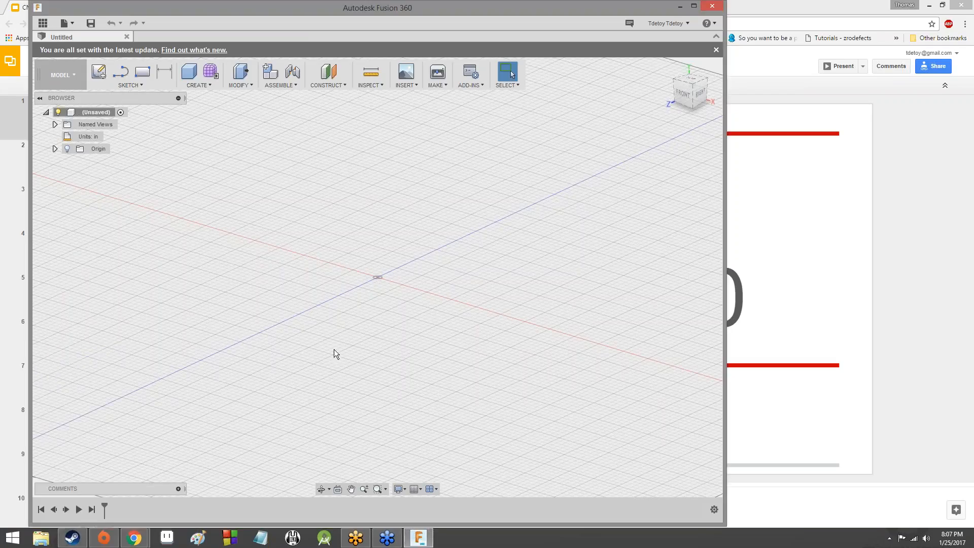
Open the bookshelf2017 design from the recent data and hide the data list
{"action": "left_click", "coordinate": [41, 23]}
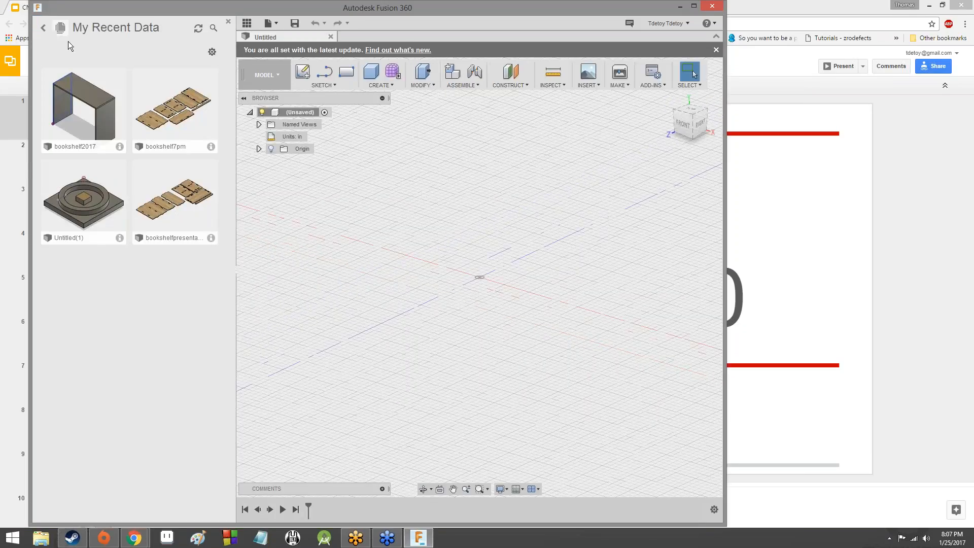
{"action": "double_click", "coordinate": [117, 109]}
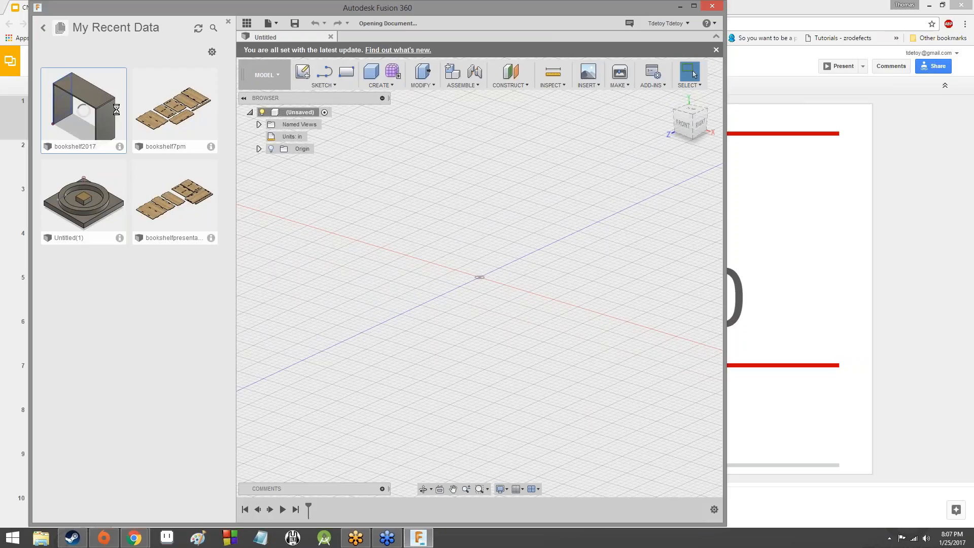
{"action": "left_click", "coordinate": [228, 22]}
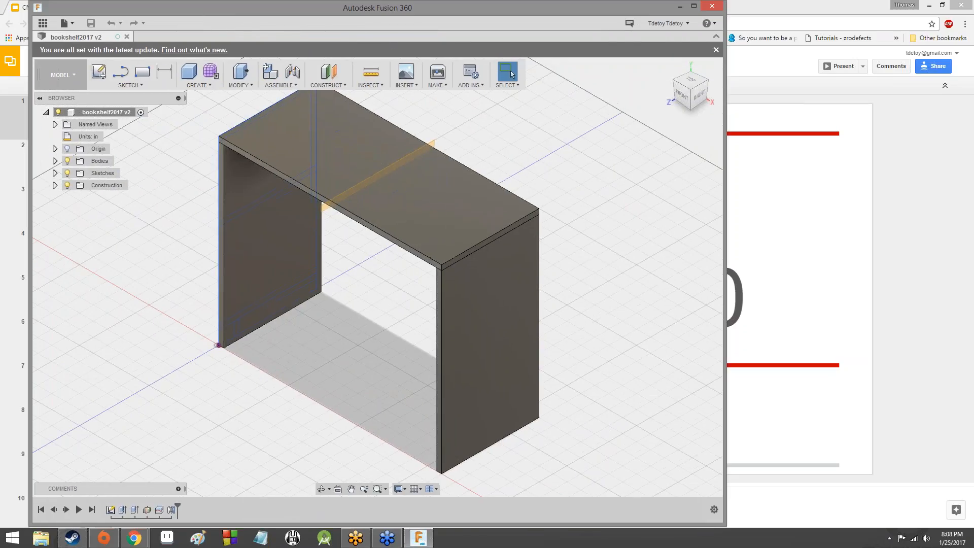
Set the Ply user parameter to 0.25 in and close the parameter list
{"action": "left_click", "coordinate": [249, 85]}
{"action": "left_click", "coordinate": [280, 85]}
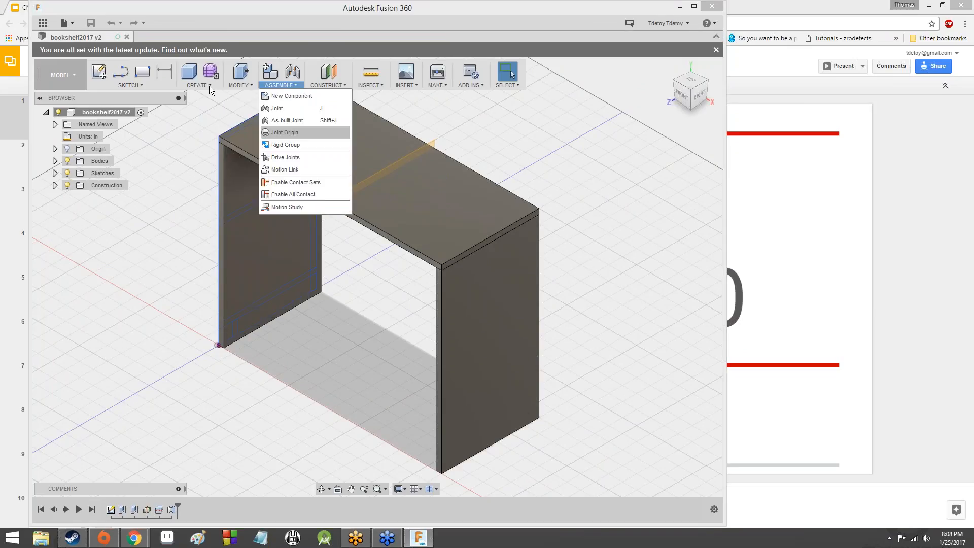
{"action": "left_click", "coordinate": [236, 85]}
{"action": "left_click", "coordinate": [281, 333]}
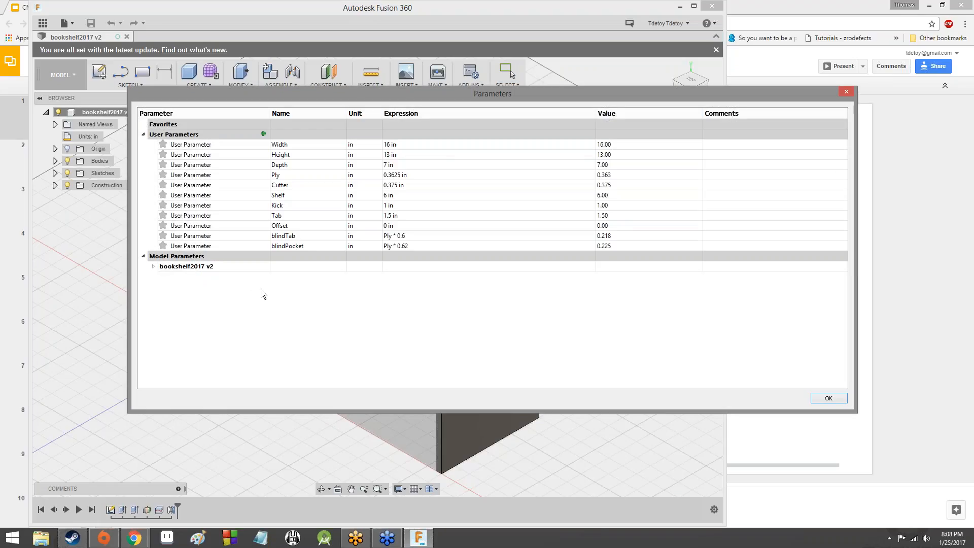
{"action": "left_click", "coordinate": [407, 178]}
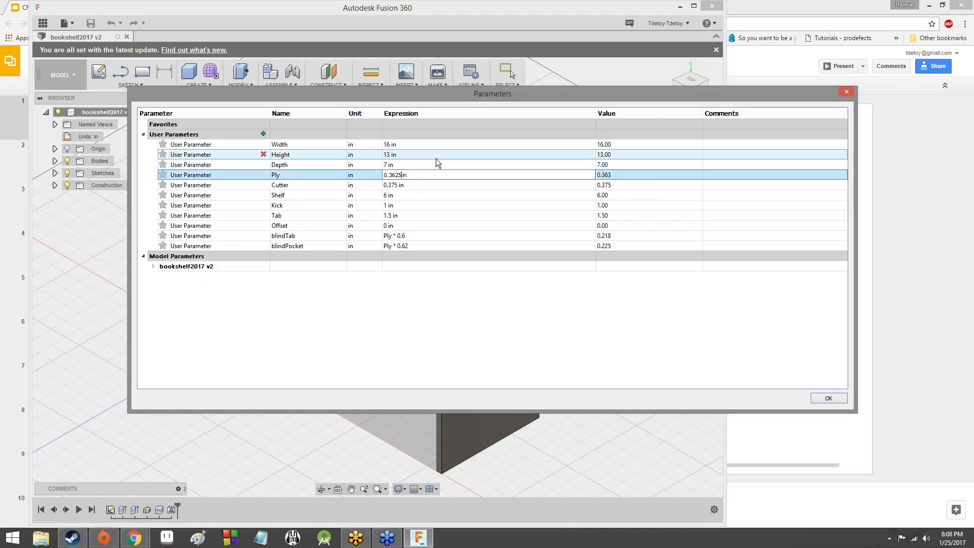
{"action": "key", "text": "BackSpace"}
{"action": "key", "text": "BackSpace"}
{"action": "key", "text": "BackSpace"}
{"action": "key", "text": "BackSpace"}
{"action": "type", "text": "25"}
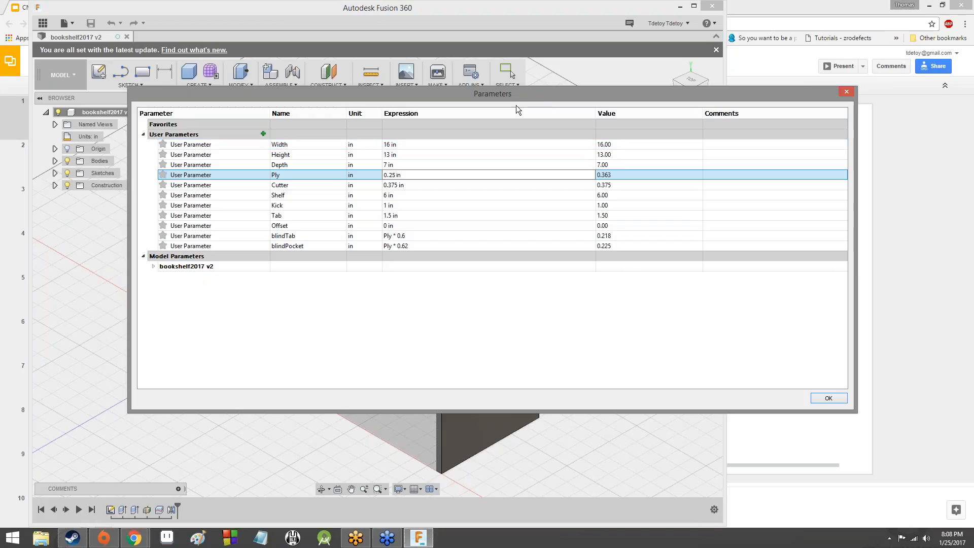
{"action": "left_click_drag", "start_coordinate": [516, 106], "coordinate": [801, 104]}
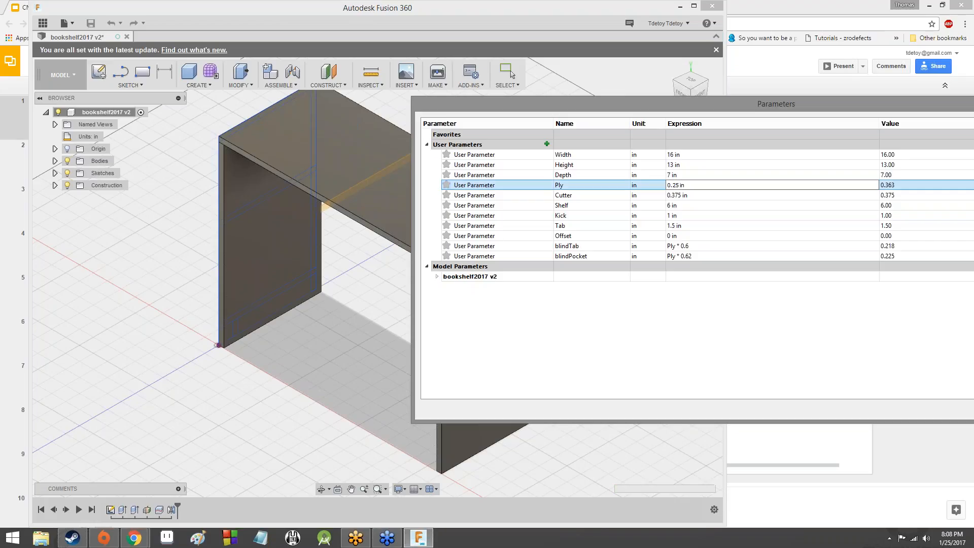
{"action": "key", "text": "Return"}
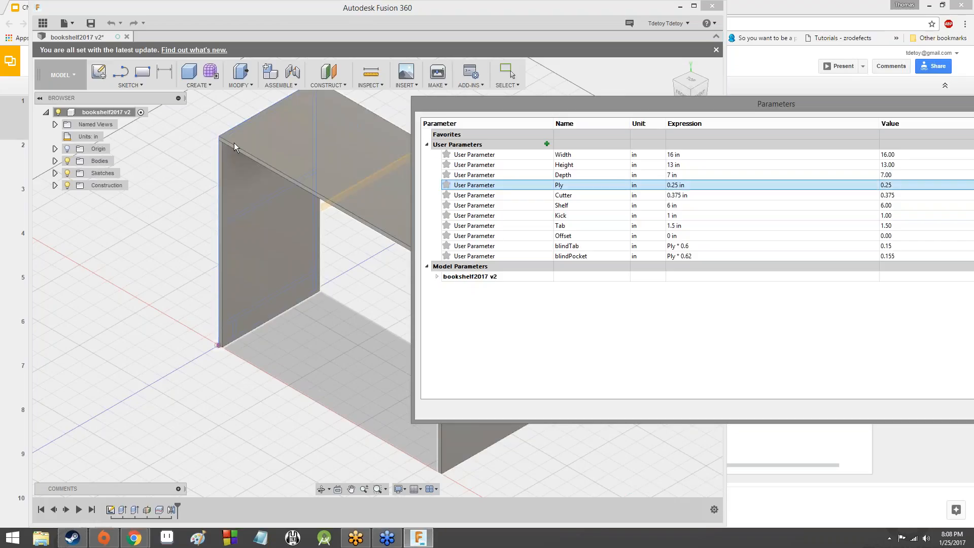
{"action": "left_click_drag", "start_coordinate": [661, 114], "coordinate": [108, 139]}
{"action": "left_click", "coordinate": [623, 448]}
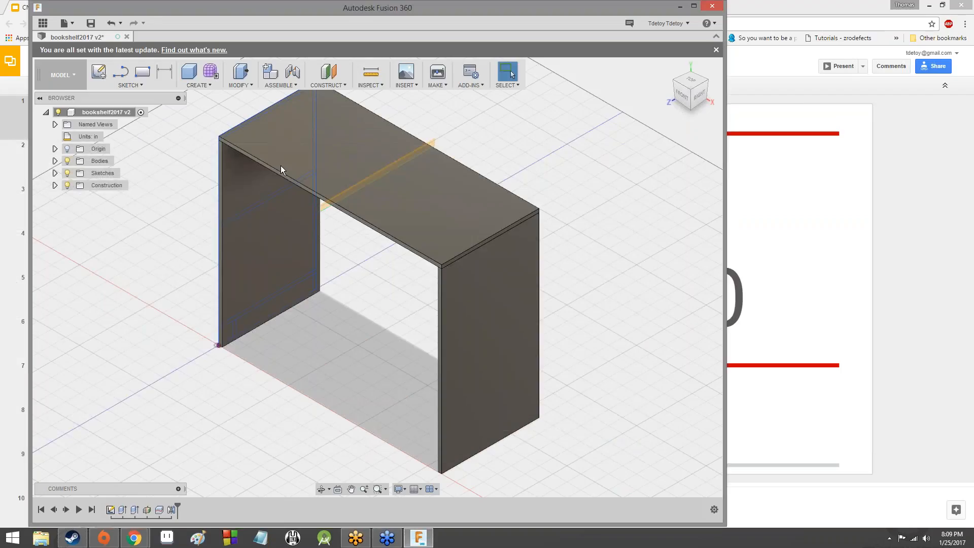
Examine the bookshelf's side and top boards and their joints up close and from several angles
{"action": "scroll", "coordinate": [273, 250], "scroll_direction": "down", "scroll_amount": 2}
{"action": "scroll", "coordinate": [360, 178], "scroll_direction": "up", "scroll_amount": 8}
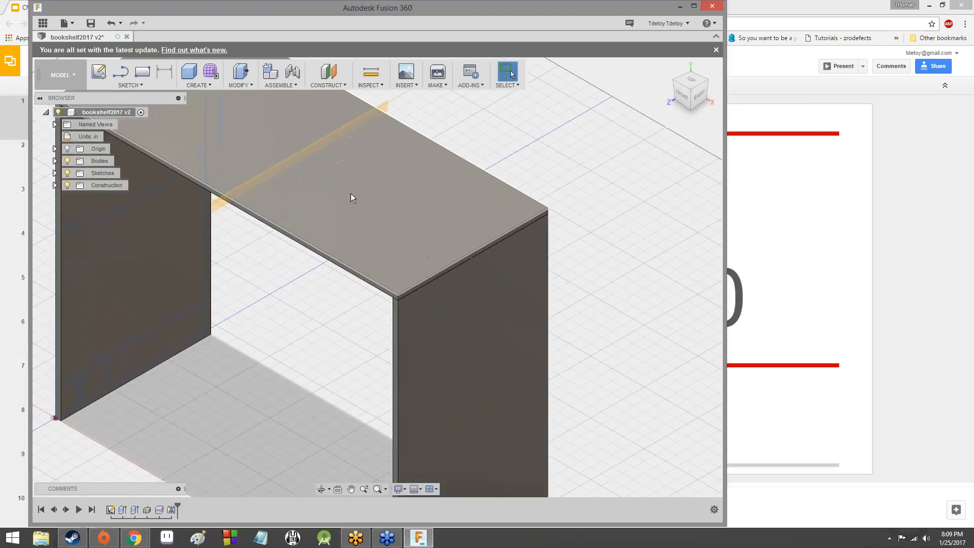
{"action": "scroll", "coordinate": [343, 203], "scroll_direction": "down", "scroll_amount": 6}
{"action": "scroll", "coordinate": [269, 279], "scroll_direction": "down", "scroll_amount": 4}
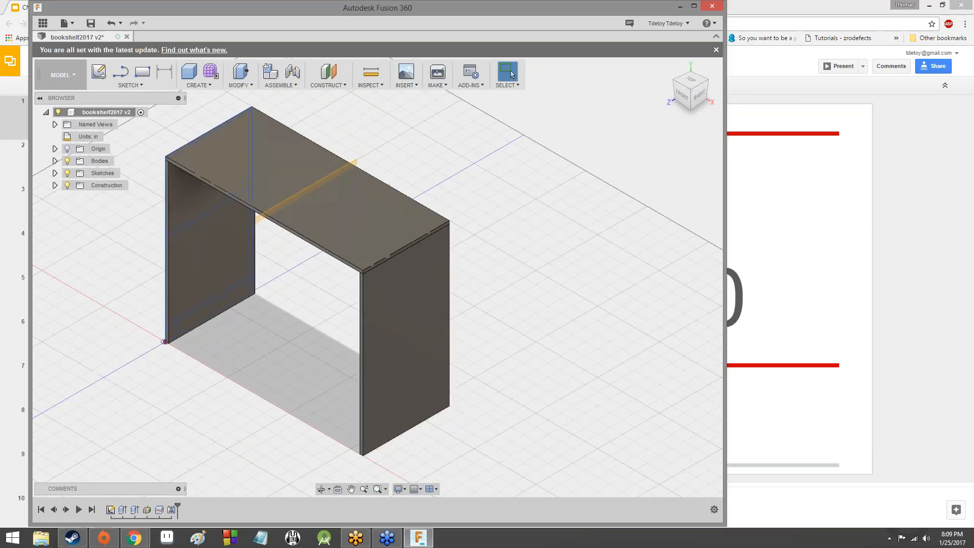
{"action": "middle_click_drag", "start_coordinate": [269, 279], "coordinate": [387, 265]}
{"action": "scroll", "coordinate": [401, 263], "scroll_direction": "up", "scroll_amount": 5}
{"action": "left_click_drag", "start_coordinate": [681, 95], "coordinate": [707, 73]}
{"action": "mouse_move", "coordinate": [327, 115]}
{"action": "middle_mouse_down", "text": "shift"}
{"action": "mouse_move", "coordinate": [365, 142]}
{"action": "mouse_move", "coordinate": [312, 201]}
{"action": "mouse_move", "coordinate": [245, 185]}
{"action": "middle_mouse_up", "text": "shift"}
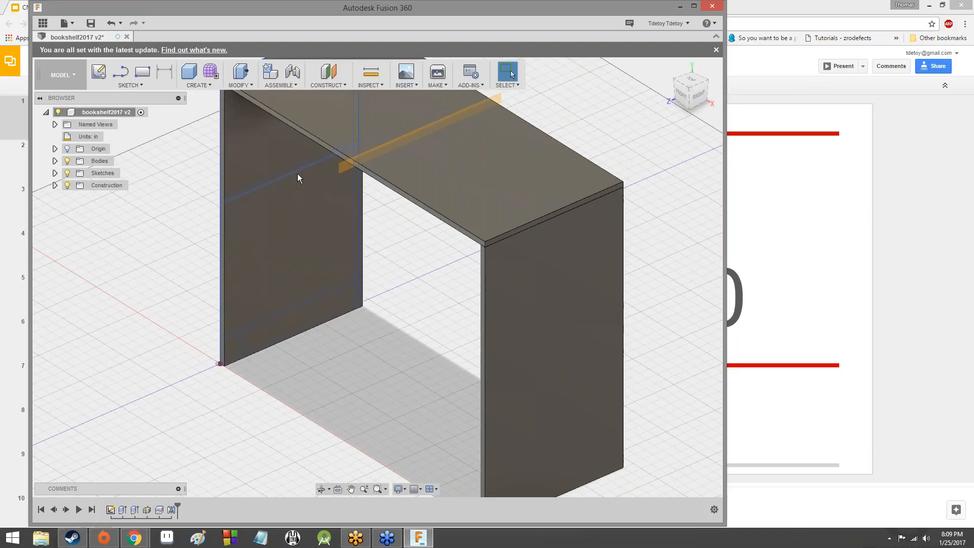
{"action": "mouse_move", "coordinate": [690, 101]}
{"action": "left_mouse_down"}
{"action": "mouse_move", "coordinate": [807, 84]}
{"action": "mouse_move", "coordinate": [727, 96]}
{"action": "mouse_move", "coordinate": [647, 81]}
{"action": "mouse_move", "coordinate": [258, 125]}
{"action": "mouse_move", "coordinate": [345, 99]}
{"action": "mouse_move", "coordinate": [812, 71]}
{"action": "mouse_move", "coordinate": [832, 115]}
{"action": "mouse_move", "coordinate": [685, 97]}
{"action": "mouse_move", "coordinate": [693, 94]}
{"action": "left_mouse_up"}
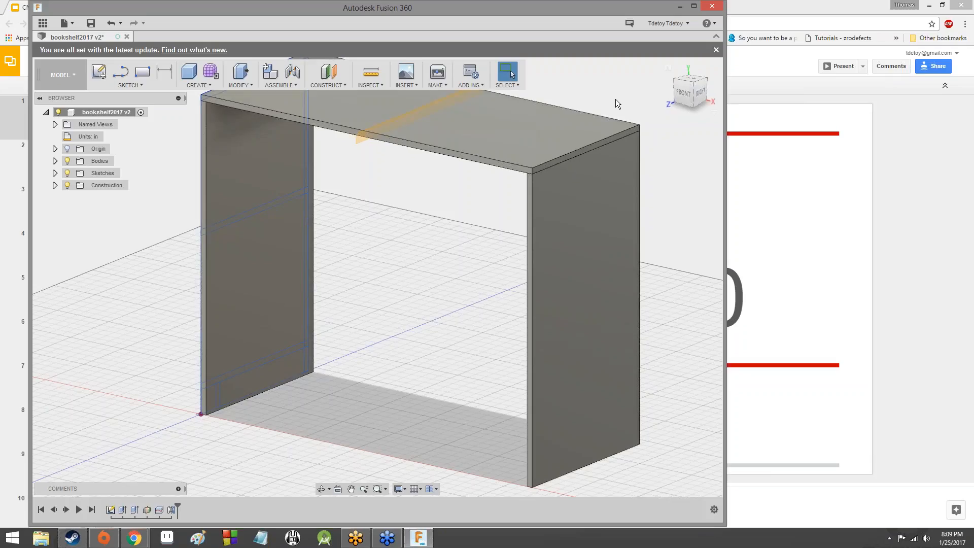
{"action": "mouse_move", "coordinate": [686, 95]}
{"action": "left_mouse_down"}
{"action": "mouse_move", "coordinate": [709, 105]}
{"action": "mouse_move", "coordinate": [670, 97]}
{"action": "mouse_move", "coordinate": [698, 105]}
{"action": "mouse_move", "coordinate": [687, 97]}
{"action": "left_mouse_up"}
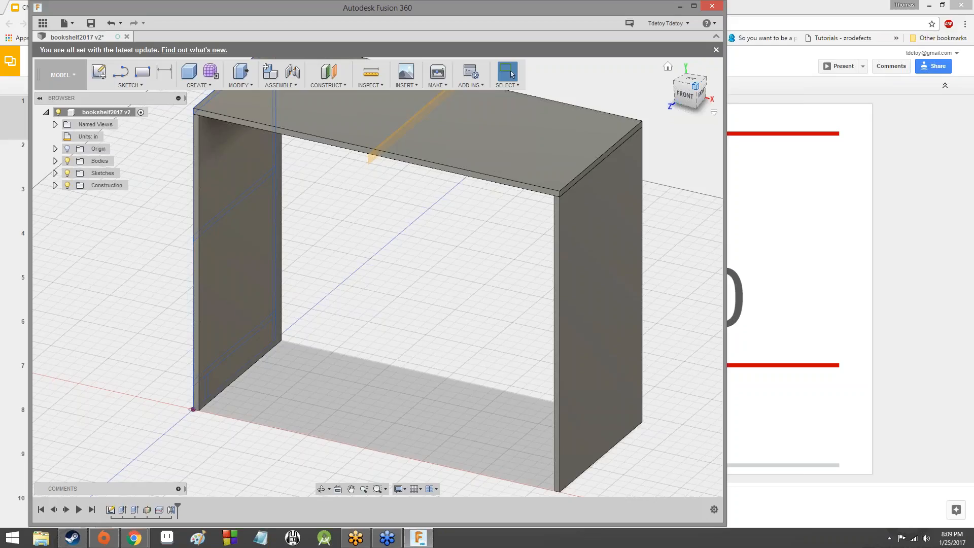
{"action": "mouse_move", "coordinate": [691, 94]}
{"action": "left_mouse_down"}
{"action": "mouse_move", "coordinate": [659, 97]}
{"action": "mouse_move", "coordinate": [676, 113]}
{"action": "left_mouse_up"}
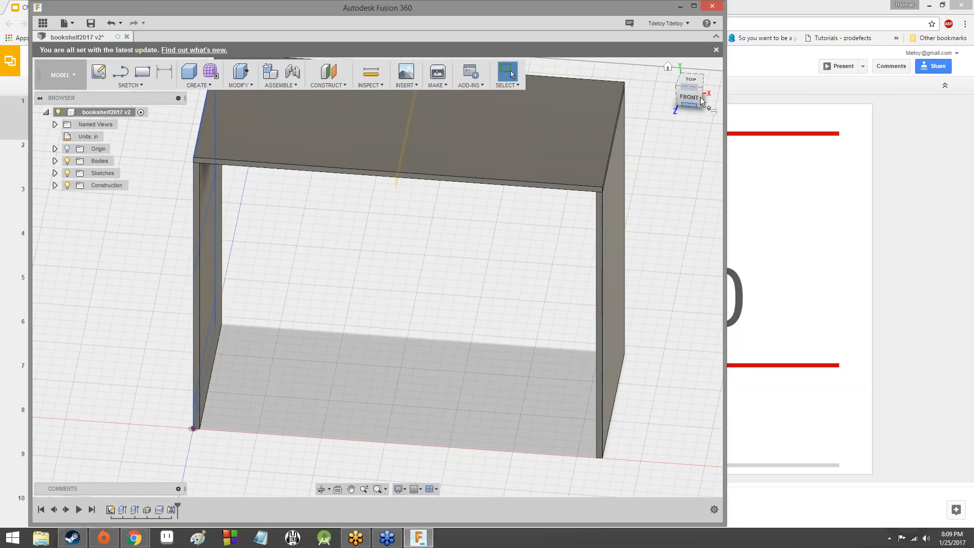
{"action": "mouse_move", "coordinate": [702, 100]}
{"action": "left_mouse_down"}
{"action": "mouse_move", "coordinate": [541, 100]}
{"action": "mouse_move", "coordinate": [651, 100]}
{"action": "mouse_move", "coordinate": [611, 102]}
{"action": "mouse_move", "coordinate": [591, 80]}
{"action": "mouse_move", "coordinate": [613, 101]}
{"action": "mouse_move", "coordinate": [584, 113]}
{"action": "mouse_move", "coordinate": [561, 88]}
{"action": "mouse_move", "coordinate": [572, 82]}
{"action": "mouse_move", "coordinate": [634, 108]}
{"action": "mouse_move", "coordinate": [659, 95]}
{"action": "mouse_move", "coordinate": [685, 101]}
{"action": "mouse_move", "coordinate": [685, 118]}
{"action": "mouse_move", "coordinate": [695, 88]}
{"action": "mouse_move", "coordinate": [706, 108]}
{"action": "mouse_move", "coordinate": [669, 97]}
{"action": "mouse_move", "coordinate": [687, 87]}
{"action": "mouse_move", "coordinate": [703, 95]}
{"action": "left_mouse_up"}
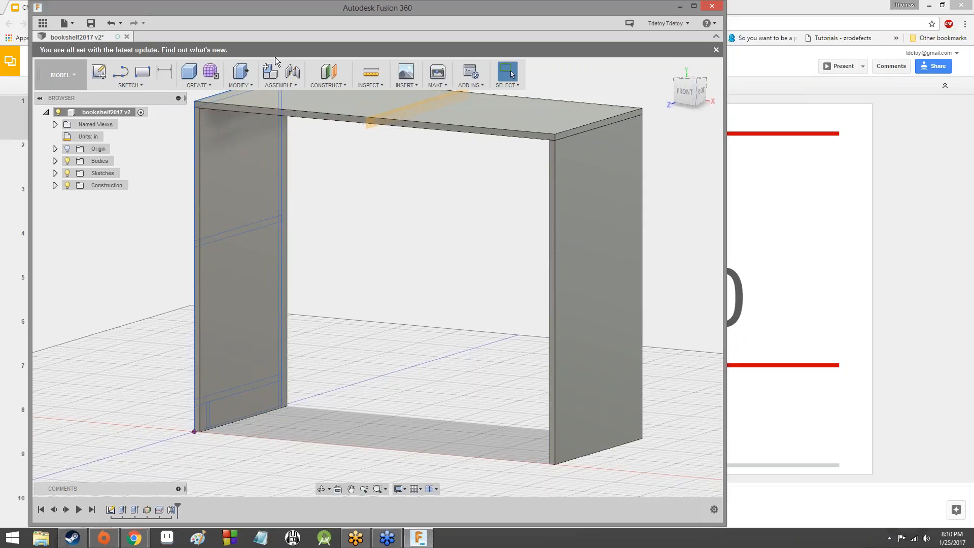
Try a value of 25 in for the Ply user parameter and inspect its effect on the bookshelf
{"action": "left_click", "coordinate": [239, 85]}
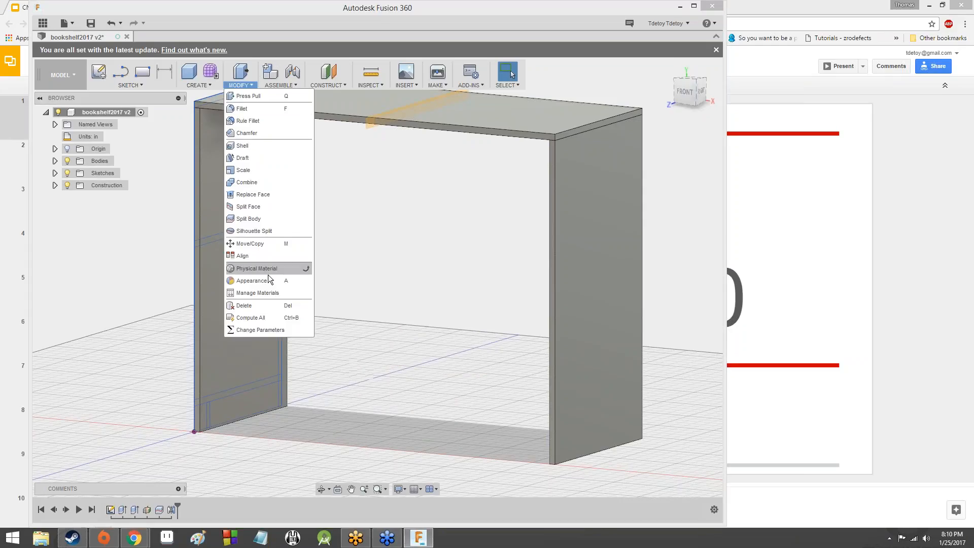
{"action": "left_click", "coordinate": [294, 330]}
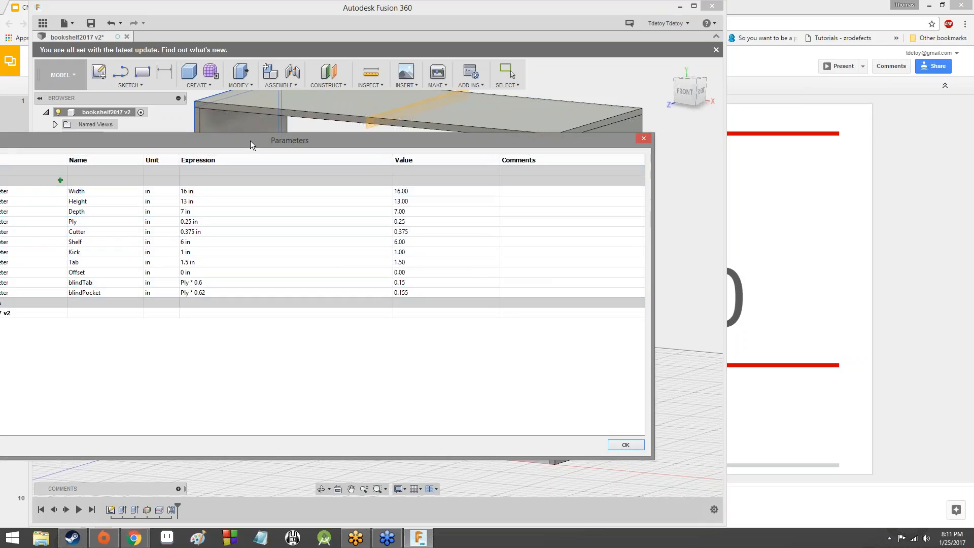
{"action": "left_click_drag", "start_coordinate": [251, 140], "coordinate": [384, 147]}
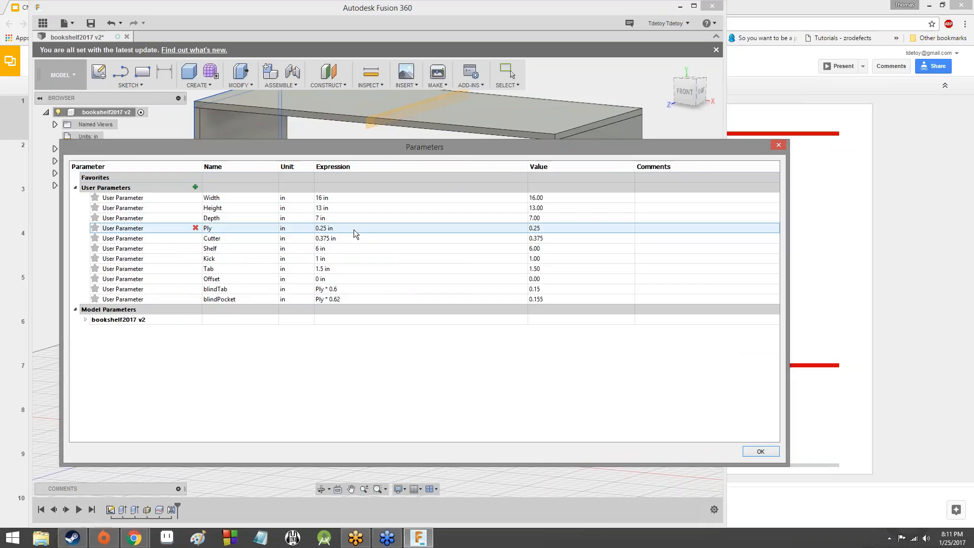
{"action": "double_click", "coordinate": [327, 238]}
{"action": "double_click", "coordinate": [324, 228]}
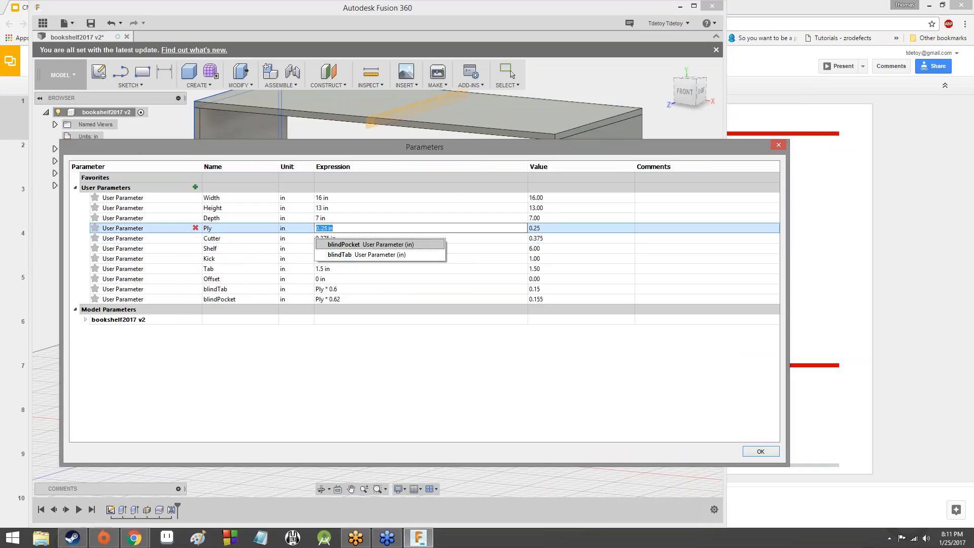
{"action": "type", "text": "25"}
{"action": "key", "text": "Return"}
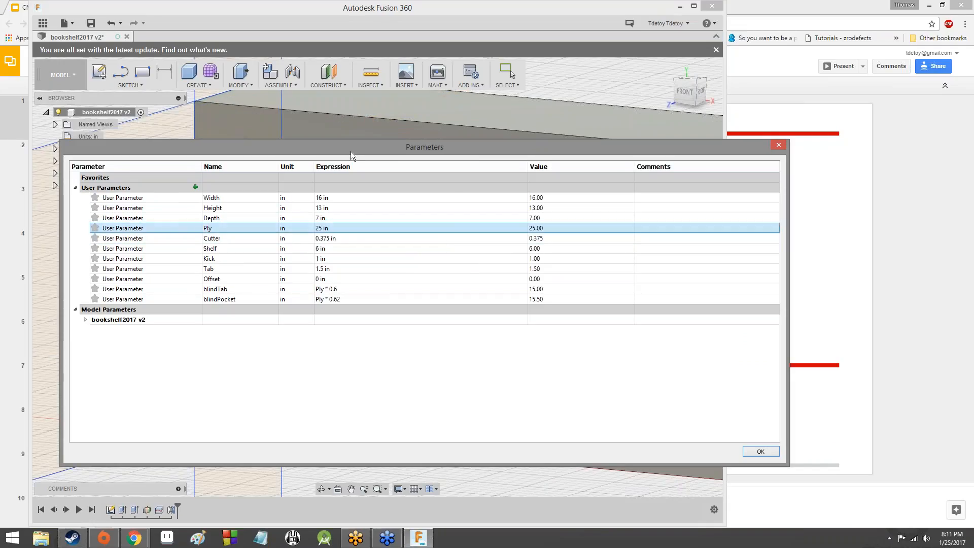
{"action": "left_click_drag", "start_coordinate": [358, 153], "coordinate": [827, 416]}
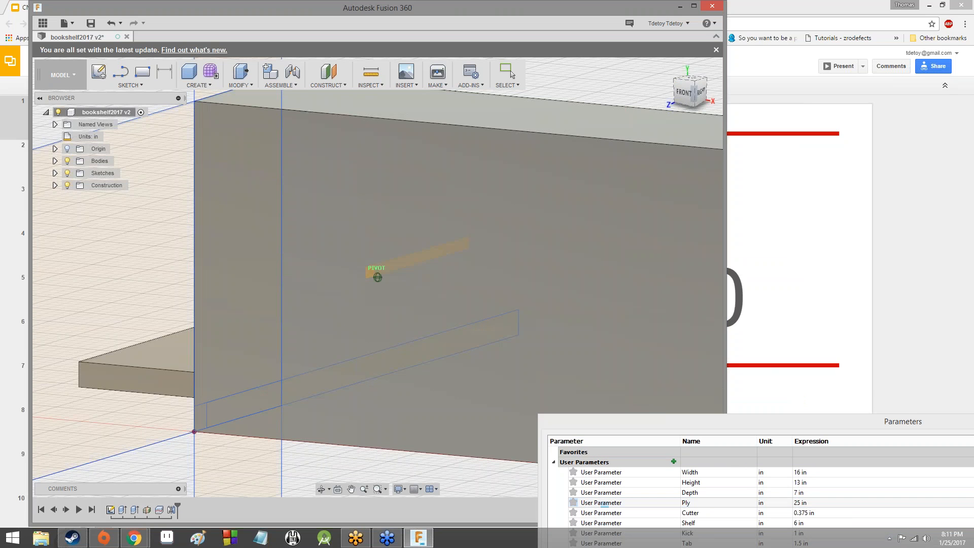
{"action": "mouse_move", "coordinate": [378, 277]}
{"action": "middle_mouse_down", "text": "shift"}
{"action": "mouse_move", "coordinate": [325, 324]}
{"action": "mouse_move", "coordinate": [254, 218]}
{"action": "mouse_move", "coordinate": [213, 274]}
{"action": "mouse_move", "coordinate": [401, 295]}
{"action": "middle_mouse_up", "text": "shift"}
{"action": "left_click_drag", "start_coordinate": [787, 422], "coordinate": [606, 157]}
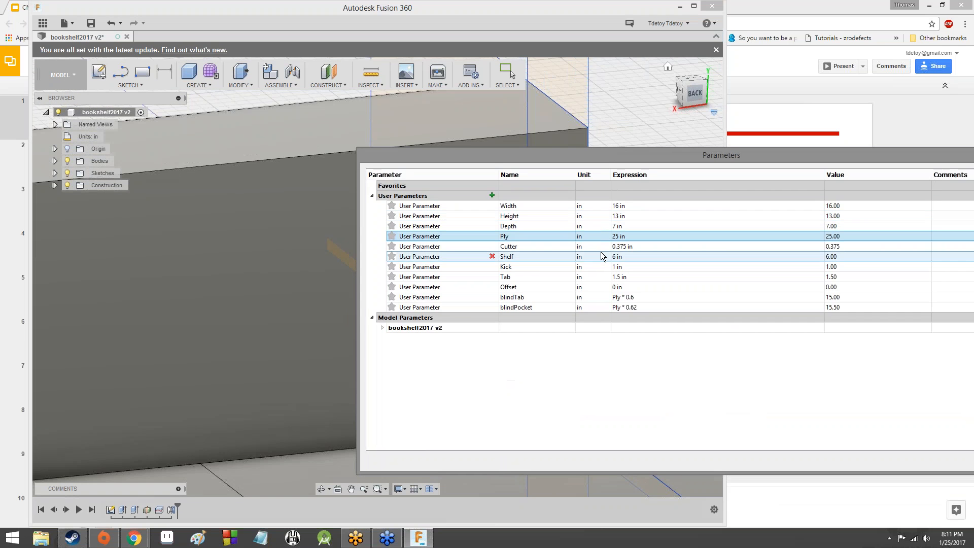
Set the Ply user parameter back to 0.25 in and uncover the bookshelf model
{"action": "double_click", "coordinate": [618, 237]}
{"action": "type", "text": ".25"}
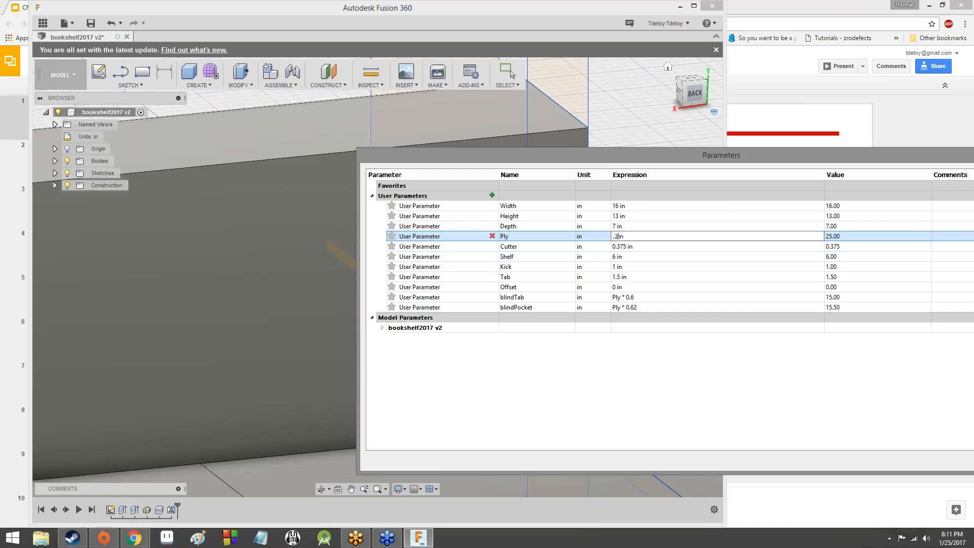
{"action": "key", "text": "Return"}
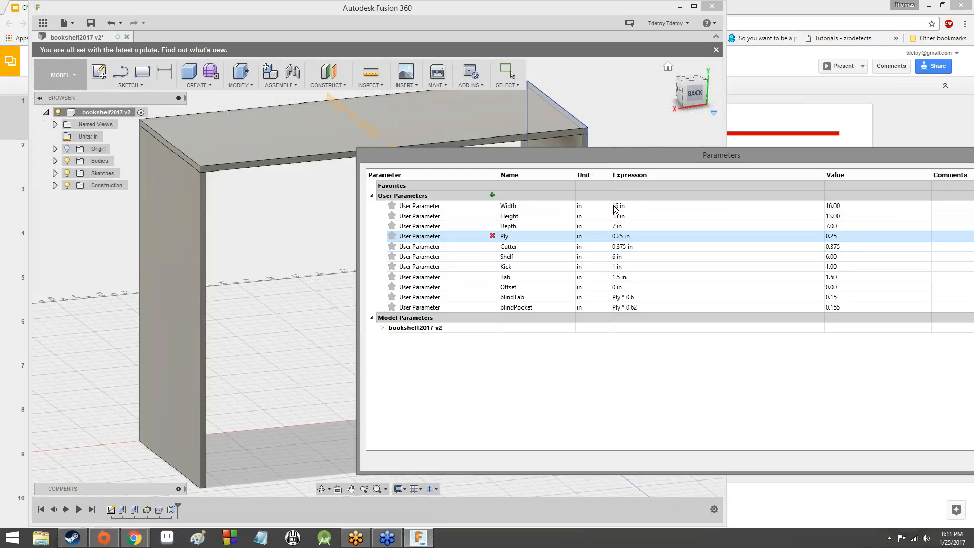
{"action": "left_click_drag", "start_coordinate": [611, 161], "coordinate": [646, 220]}
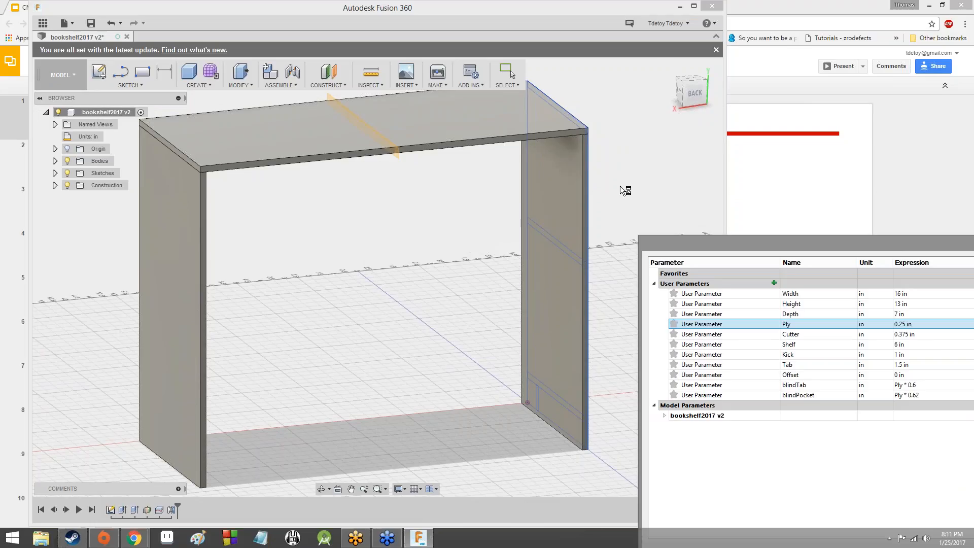
{"action": "left_click_drag", "start_coordinate": [696, 94], "coordinate": [669, 95]}
{"action": "middle_click_drag", "start_coordinate": [377, 277], "coordinate": [351, 266], "text": "shift"}
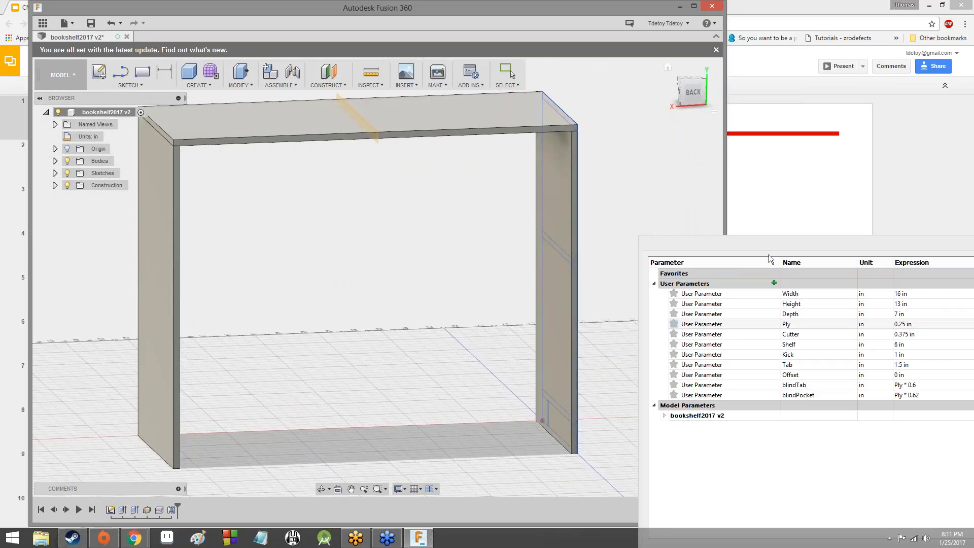
{"action": "left_click_drag", "start_coordinate": [769, 254], "coordinate": [453, 231]}
{"action": "left_click", "coordinate": [593, 307]}
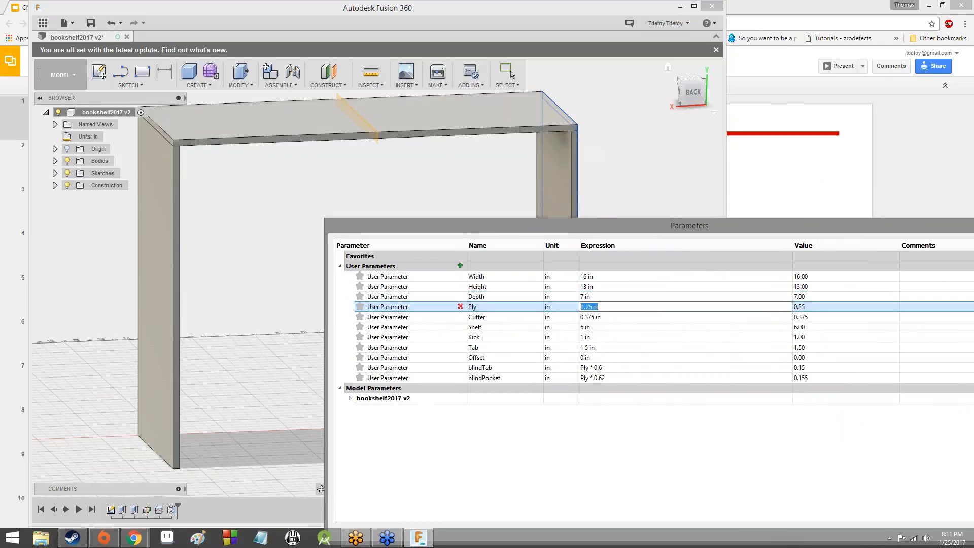
{"action": "left_click_drag", "start_coordinate": [580, 230], "coordinate": [343, 166]}
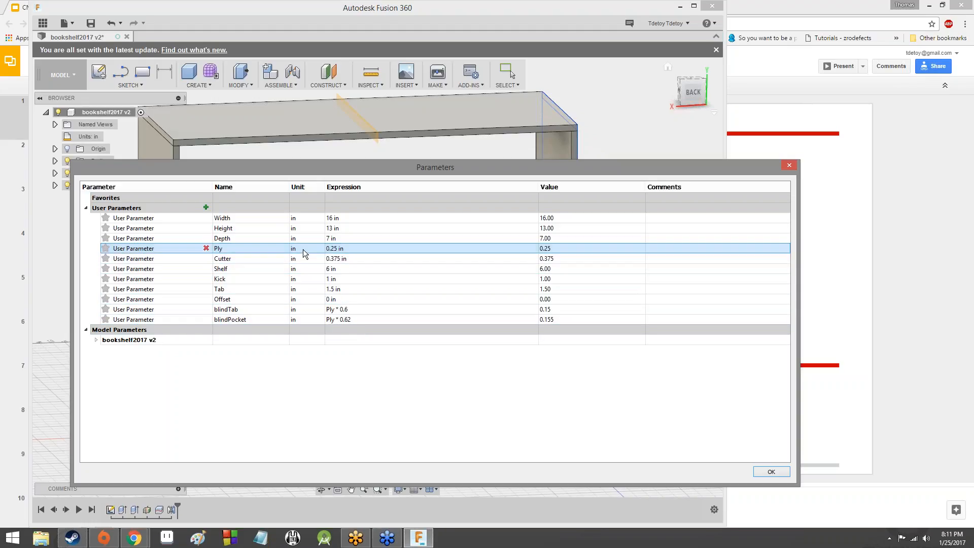
{"action": "left_click_drag", "start_coordinate": [314, 175], "coordinate": [671, 279]}
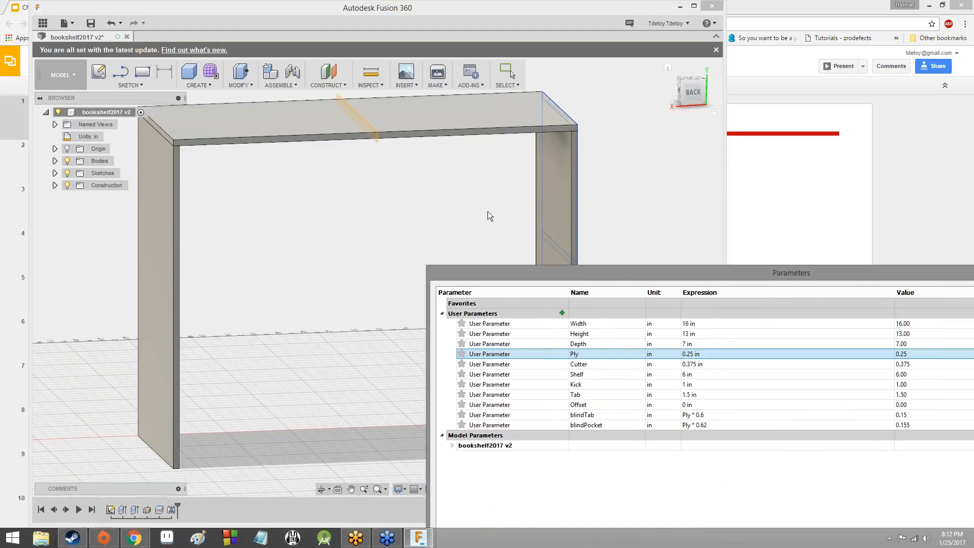
Close the parameter list, undo the last Ply parameter change and redo it
{"action": "left_click_drag", "start_coordinate": [488, 211], "coordinate": [321, 152]}
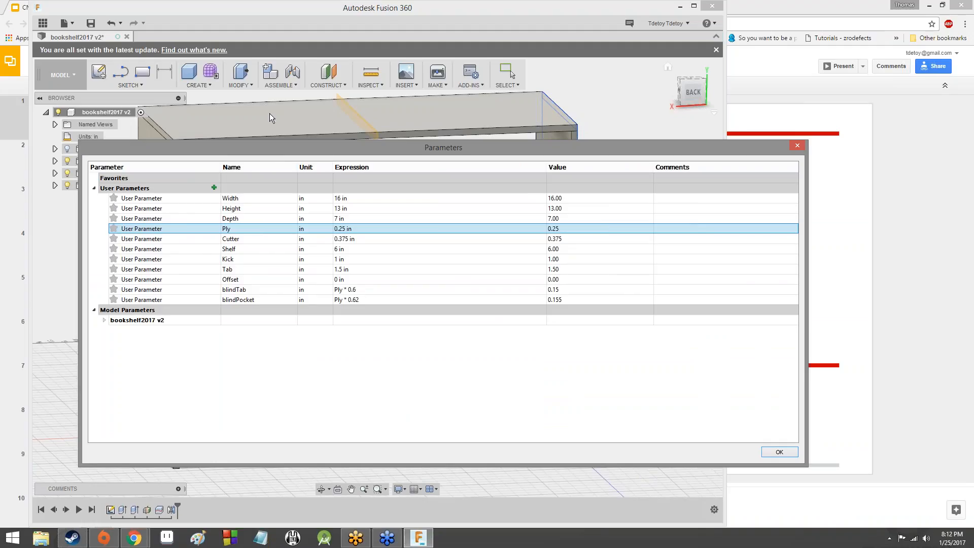
{"action": "left_click", "coordinate": [109, 26]}
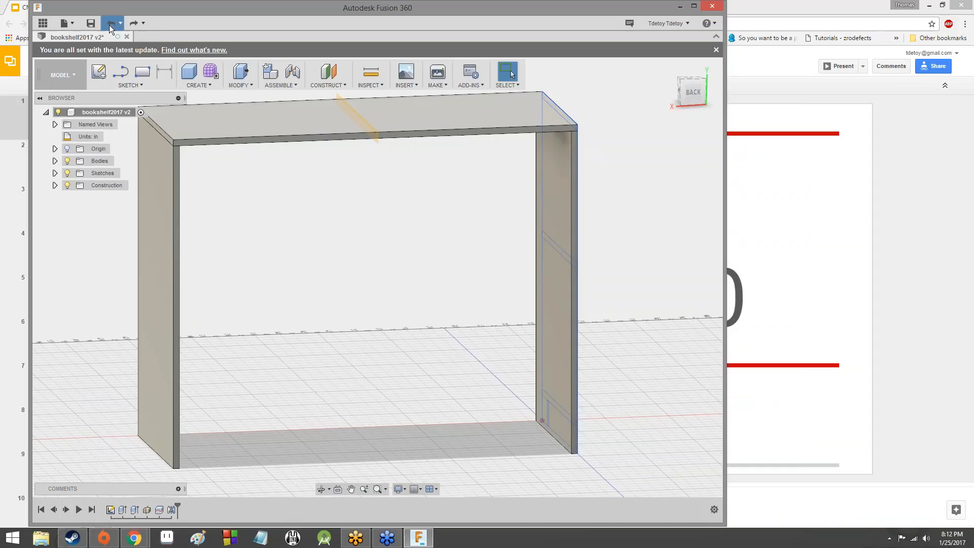
{"action": "left_click", "coordinate": [109, 26]}
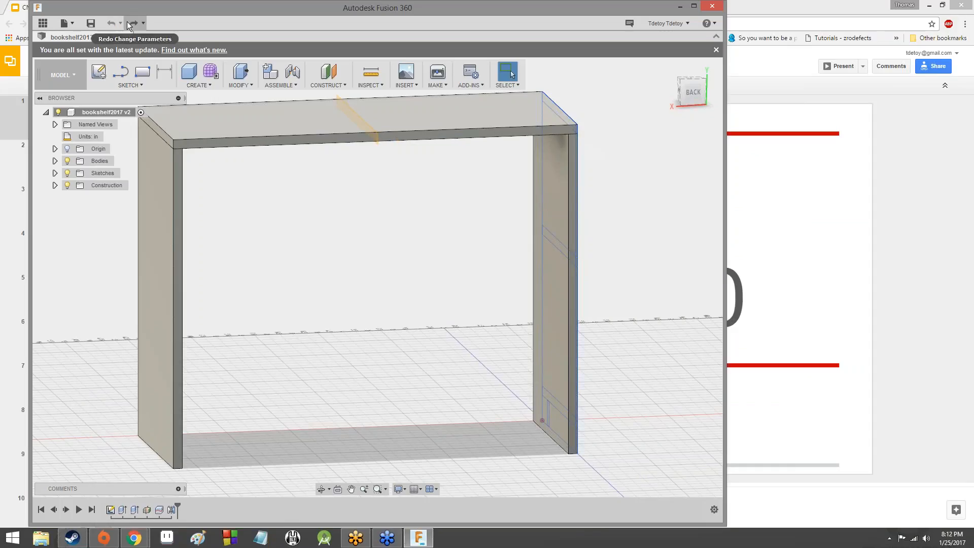
{"action": "left_click", "coordinate": [127, 21]}
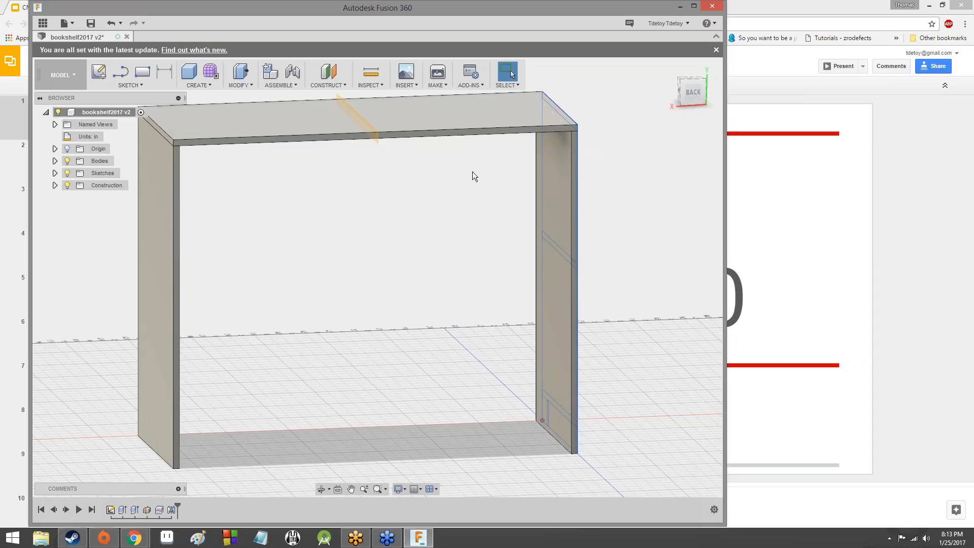
Switch to the CNC Machining/Fusion 360 slides in the browser and open slide 66 about the mirrored sides
{"action": "left_click", "coordinate": [757, 390]}
{"action": "key", "text": "Down"}
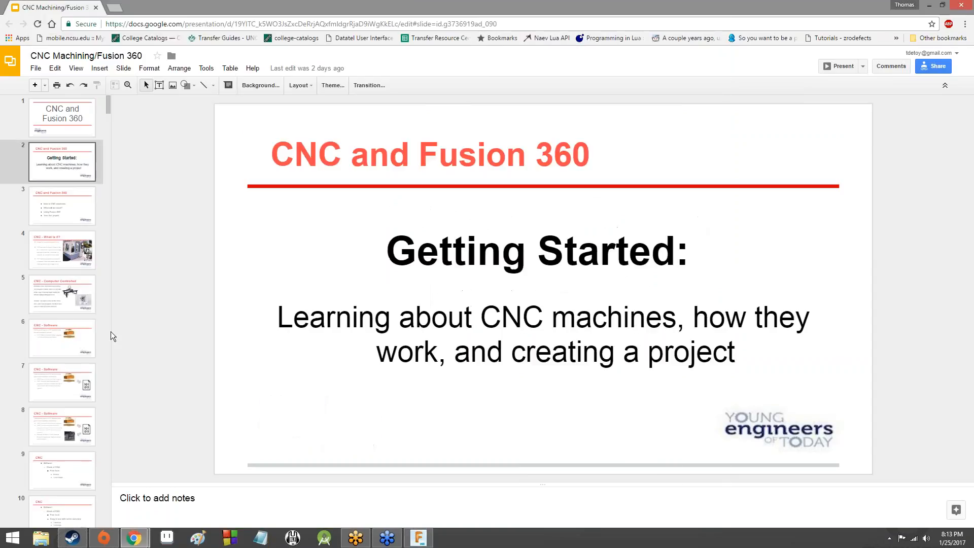
{"action": "scroll", "coordinate": [87, 345], "scroll_direction": "down", "scroll_amount": 15}
{"action": "scroll", "coordinate": [87, 345], "scroll_direction": "down", "scroll_amount": 16}
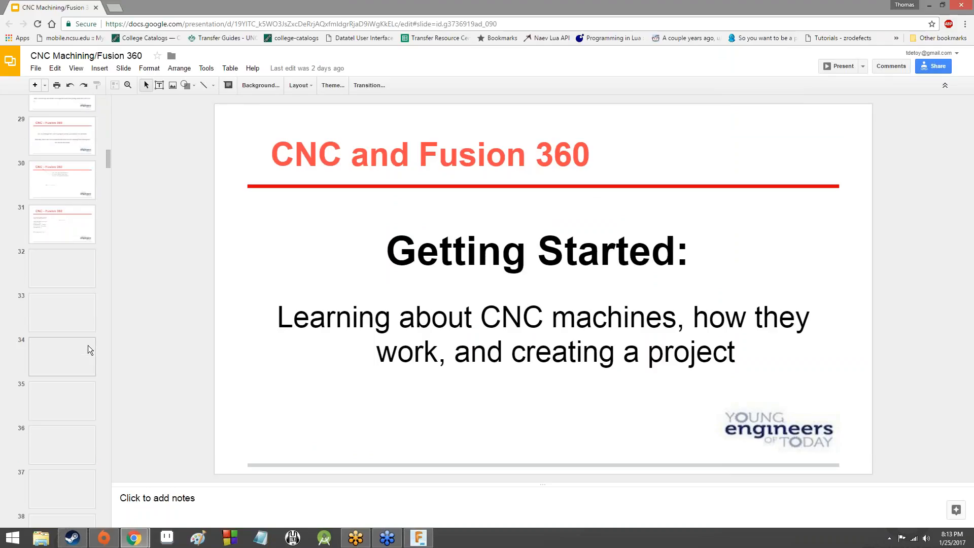
{"action": "scroll", "coordinate": [87, 345], "scroll_direction": "down", "scroll_amount": 11}
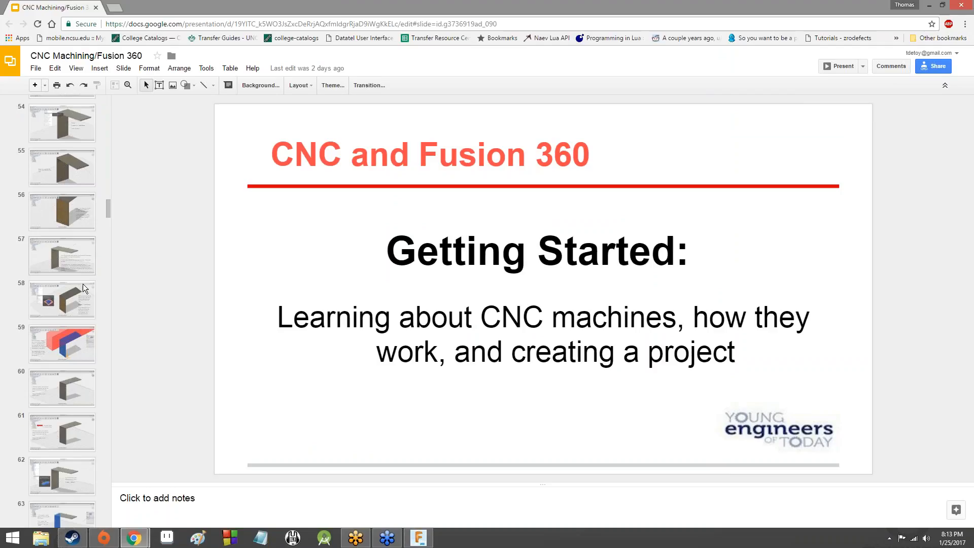
{"action": "scroll", "coordinate": [81, 295], "scroll_direction": "down", "scroll_amount": 4}
{"action": "scroll", "coordinate": [76, 278], "scroll_direction": "down", "scroll_amount": 3}
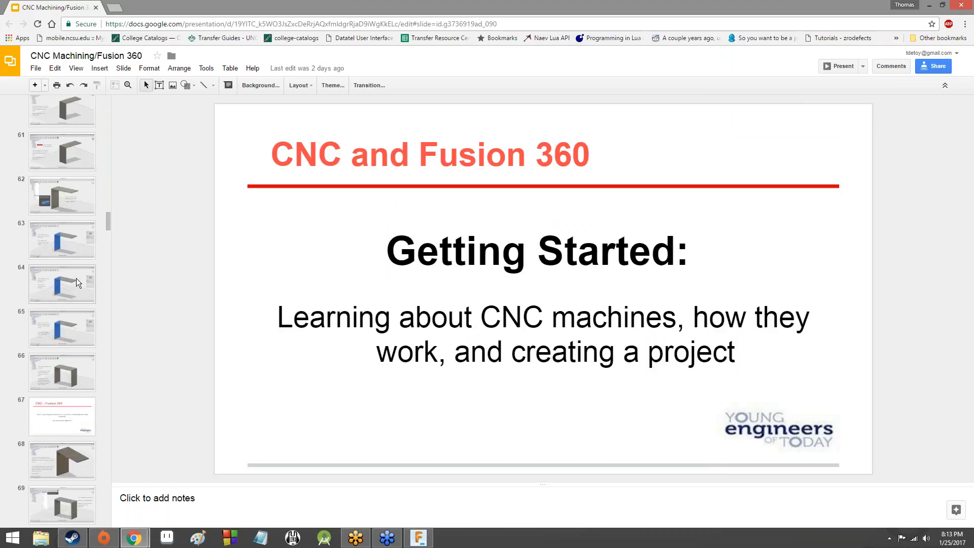
{"action": "left_click", "coordinate": [69, 200]}
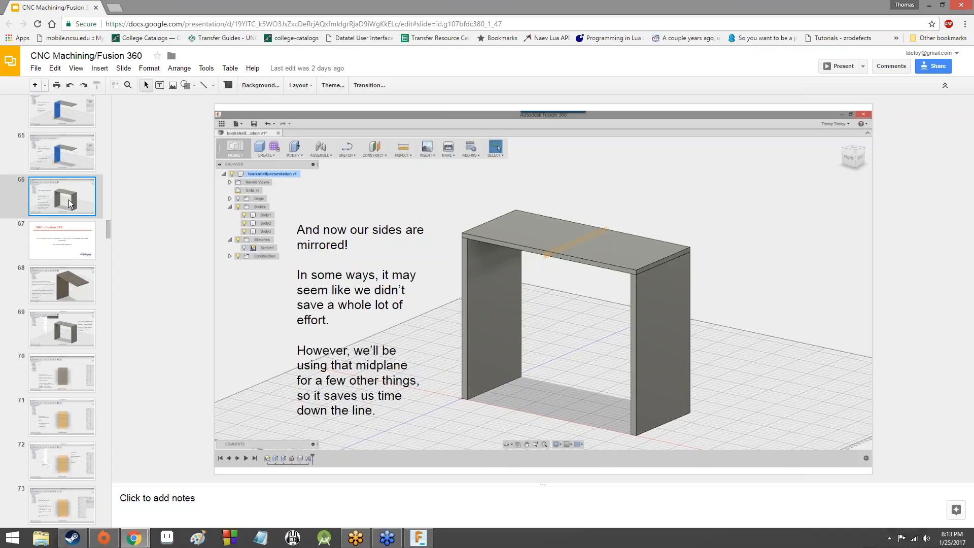
Read slides 67 to 71 on sketching on the bookshelf's interior face, finishing on slide 70
{"action": "key", "text": "Down"}
{"action": "key", "text": "Down"}
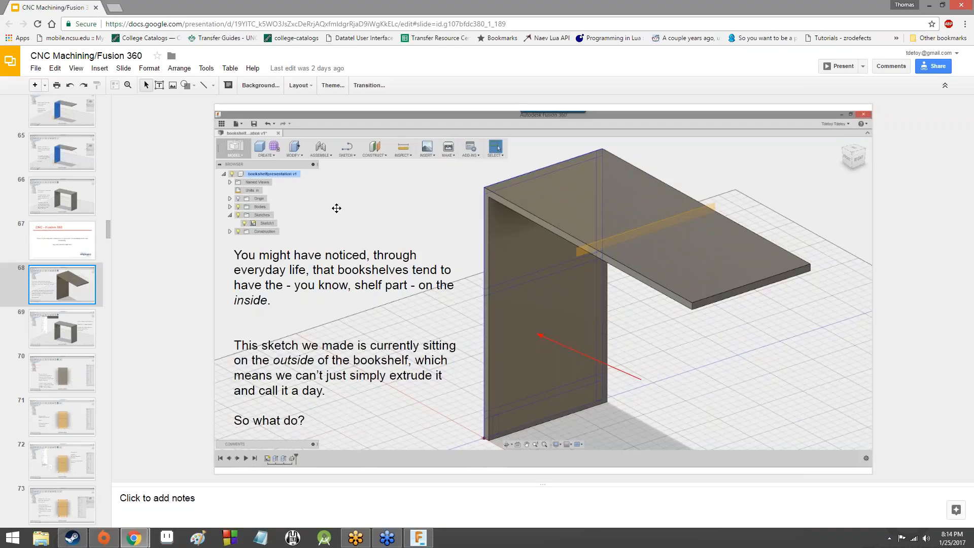
{"action": "left_click", "coordinate": [71, 331]}
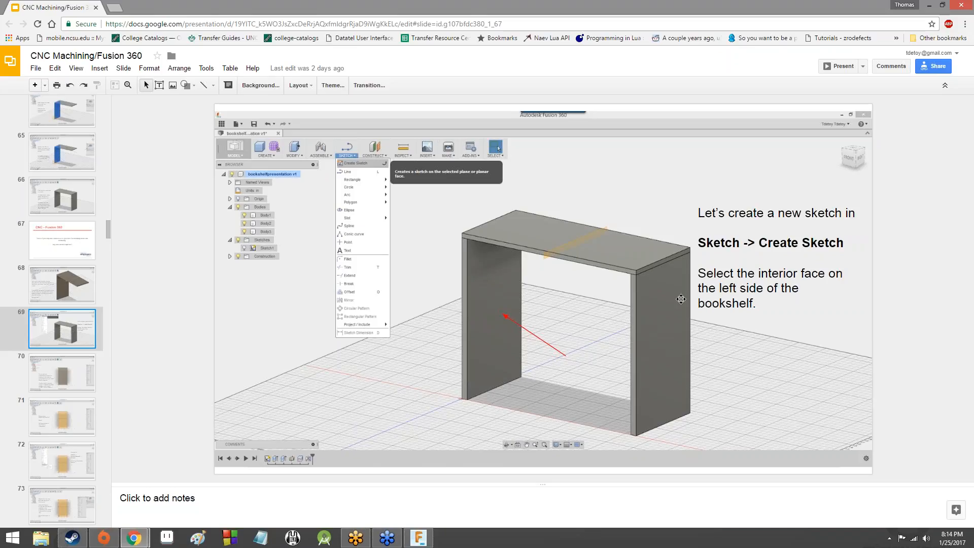
{"action": "left_click", "coordinate": [69, 361]}
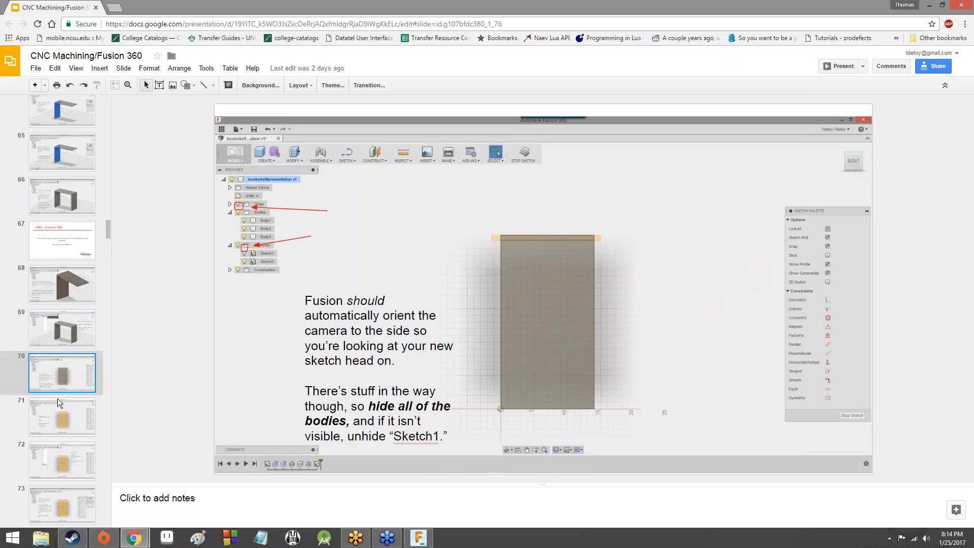
{"action": "left_click", "coordinate": [74, 426]}
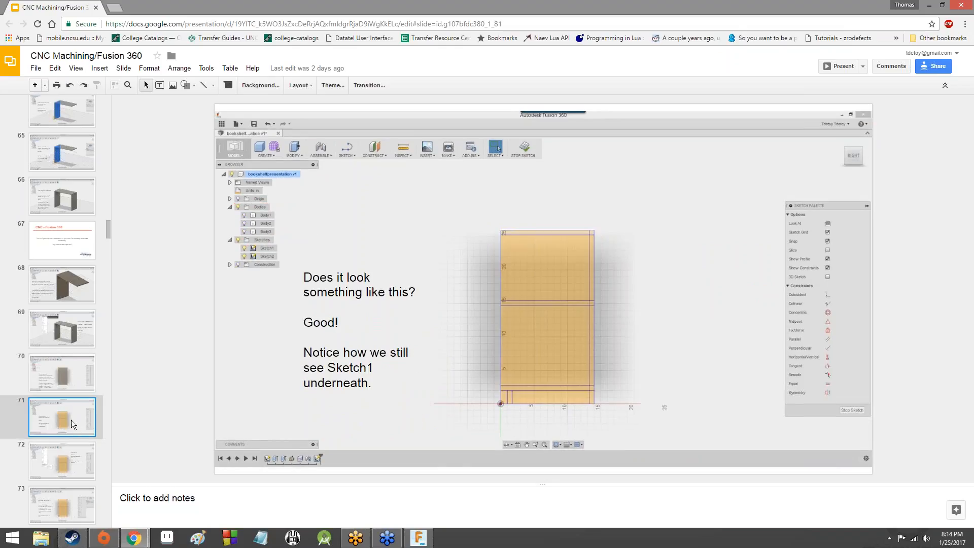
{"action": "left_click", "coordinate": [58, 361]}
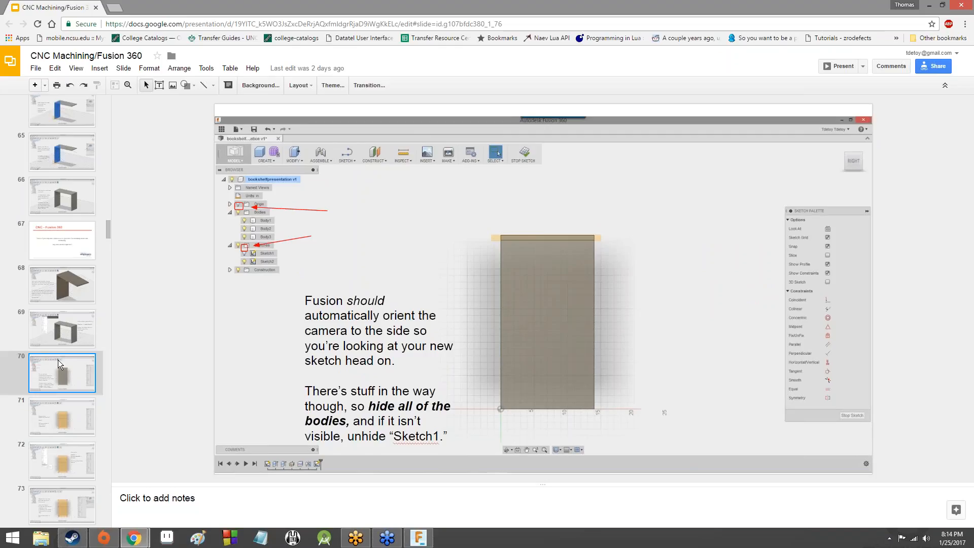
Switch to Fusion 360, expand the Sketches folder and create a new sketch on the interior face of the side board containing Sketch1
{"action": "left_click", "coordinate": [431, 542]}
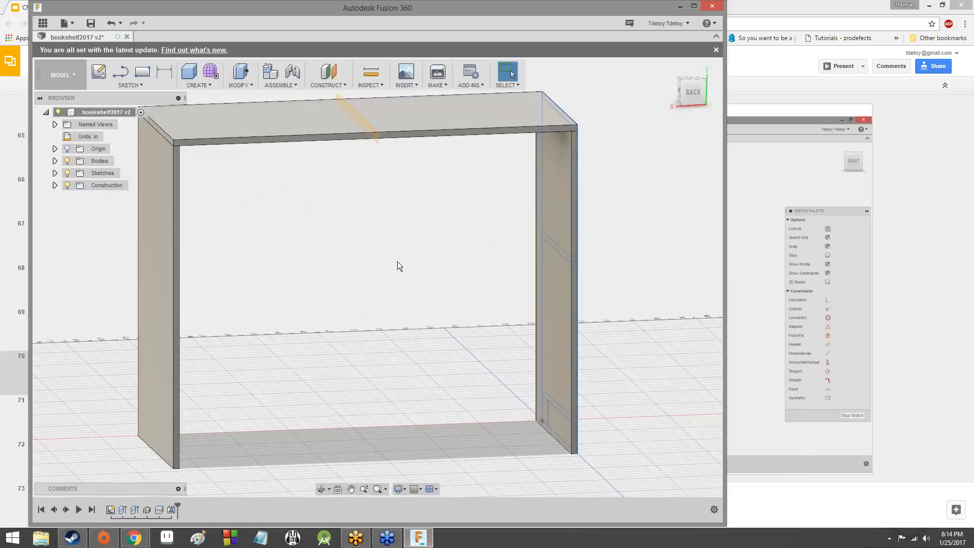
{"action": "left_click", "coordinate": [54, 173]}
{"action": "left_click_drag", "start_coordinate": [691, 93], "coordinate": [707, 100]}
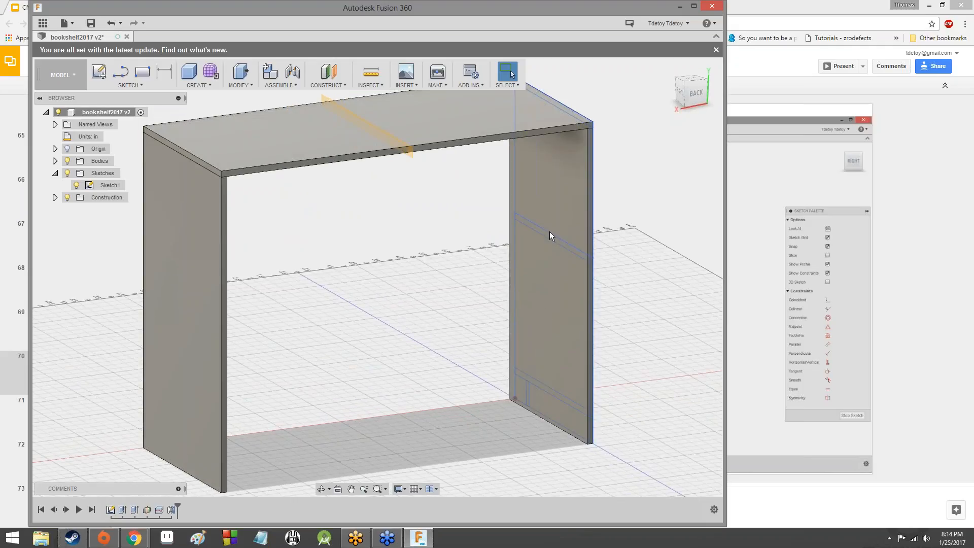
{"action": "mouse_move", "coordinate": [692, 94]}
{"action": "left_mouse_down"}
{"action": "mouse_move", "coordinate": [722, 95]}
{"action": "mouse_move", "coordinate": [655, 92]}
{"action": "mouse_move", "coordinate": [736, 104]}
{"action": "mouse_move", "coordinate": [725, 102]}
{"action": "left_mouse_up"}
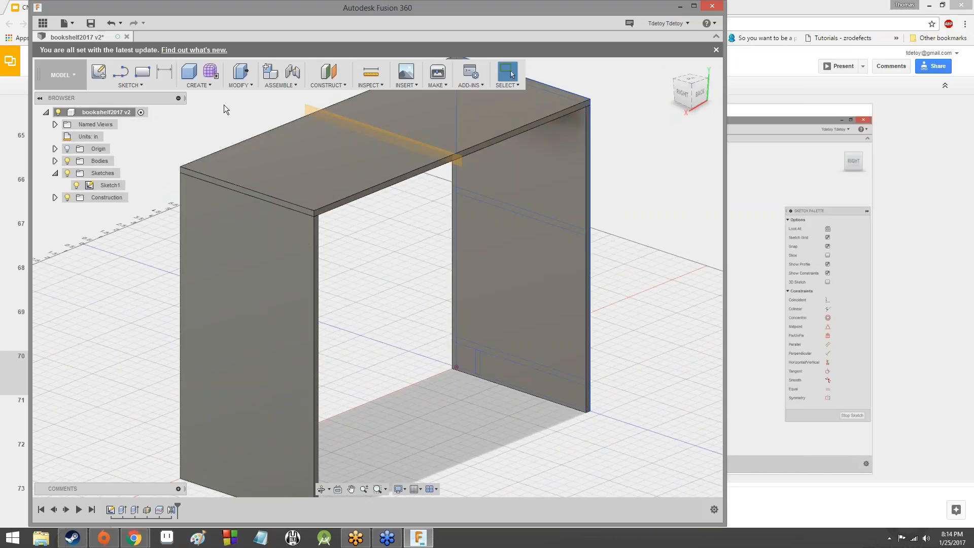
{"action": "left_click", "coordinate": [140, 86]}
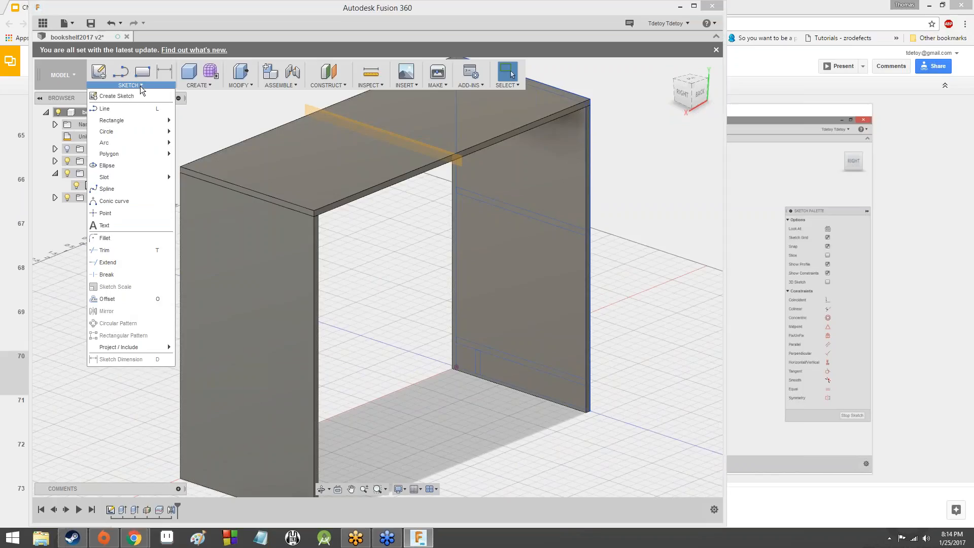
{"action": "left_click", "coordinate": [108, 98]}
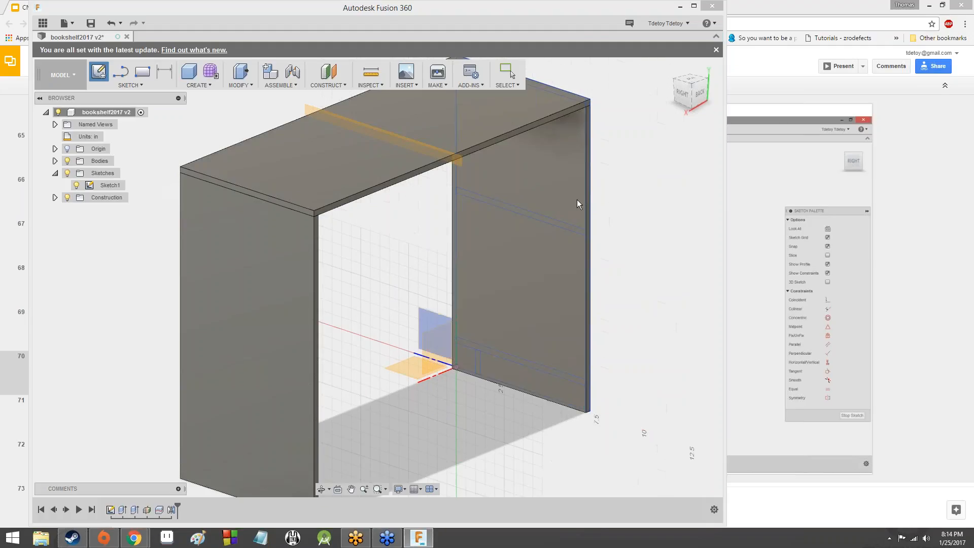
{"action": "left_click", "coordinate": [538, 203]}
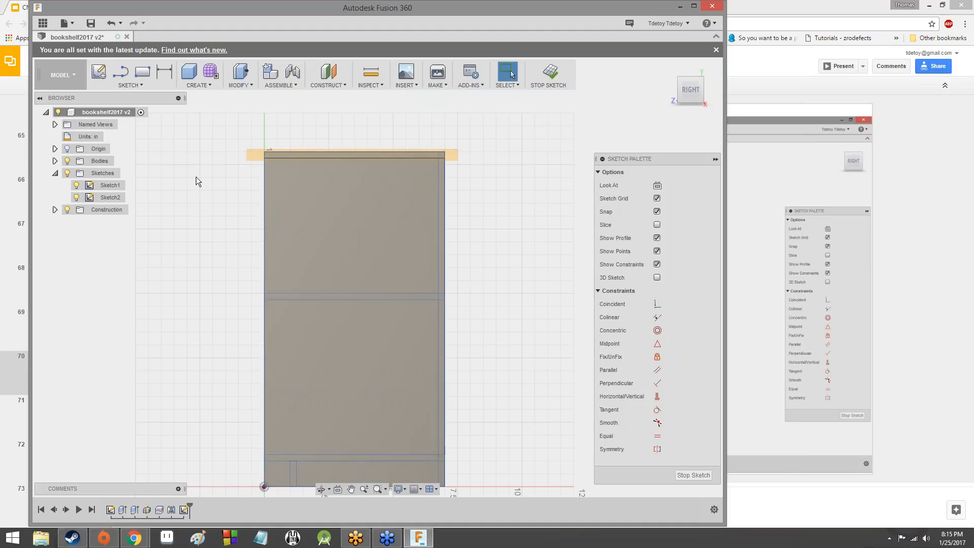
Hide all bodies and the construction geometry while leaving Sketch1 shown beneath the new sketch
{"action": "left_click", "coordinate": [67, 161]}
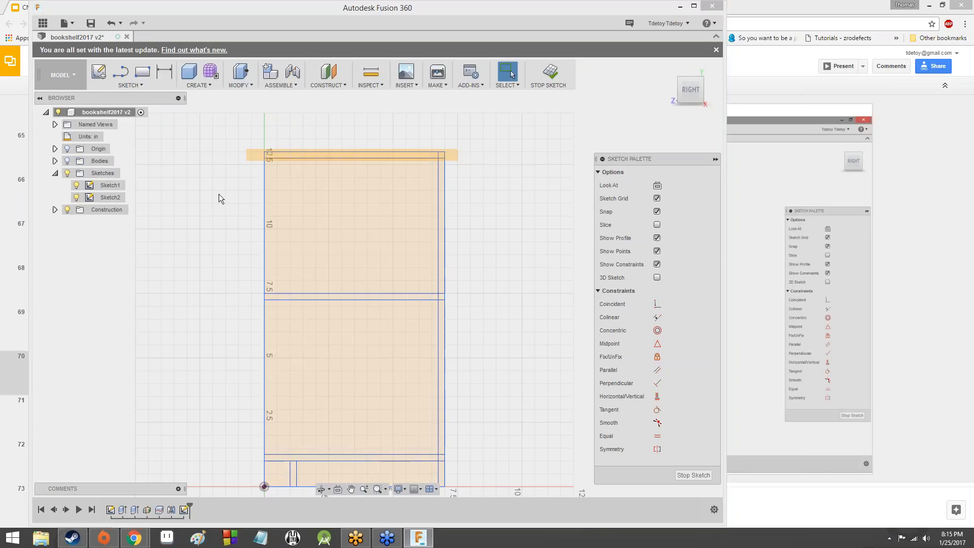
{"action": "left_click", "coordinate": [77, 186]}
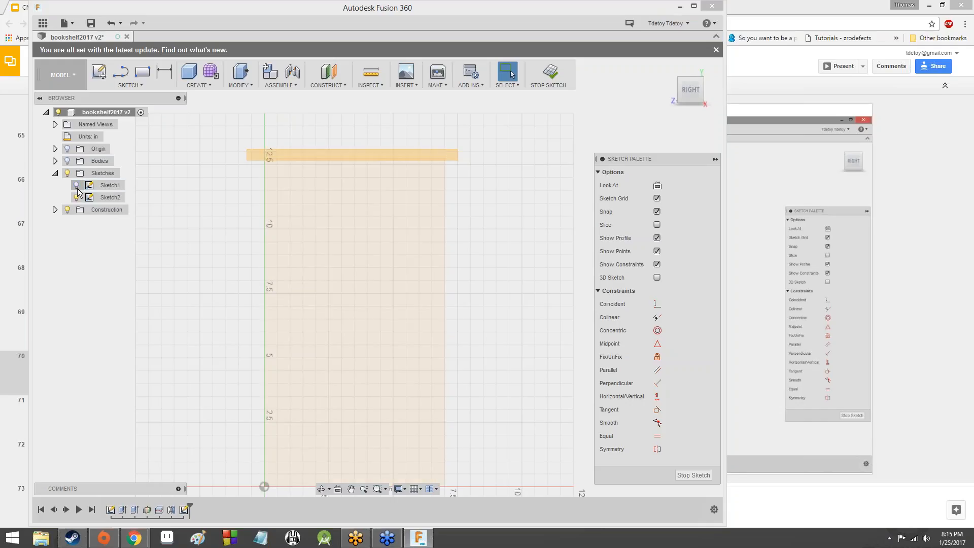
{"action": "left_click", "coordinate": [77, 186]}
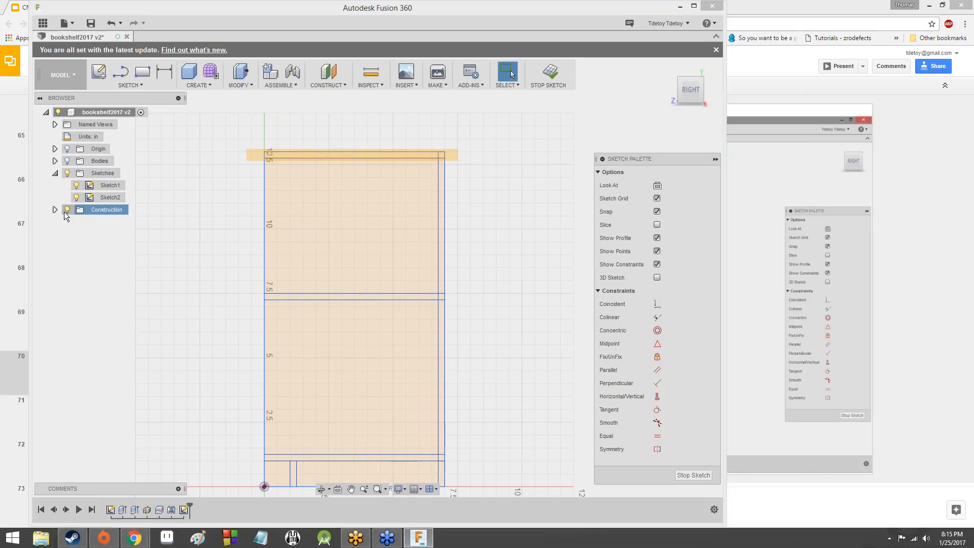
{"action": "left_click", "coordinate": [65, 210]}
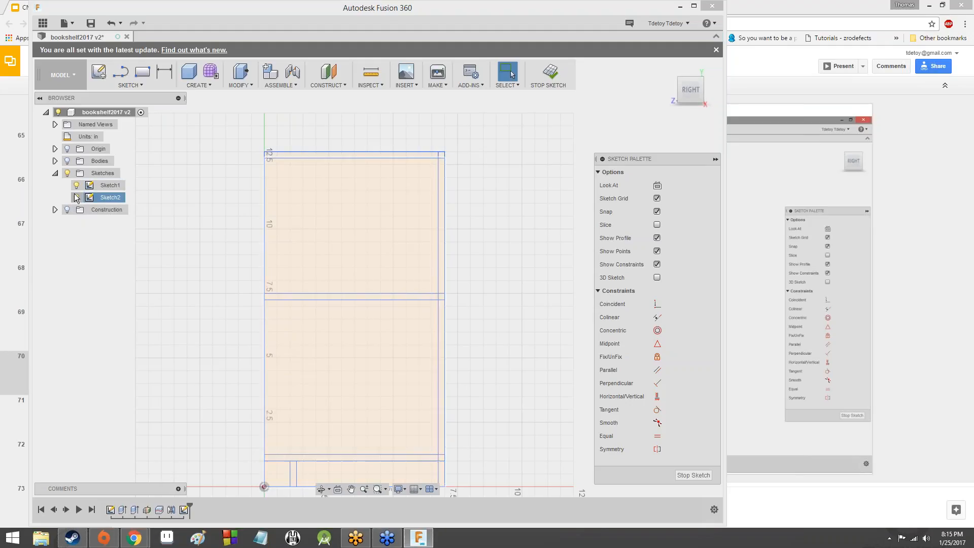
Switch to the browser slides and read slides 71 to 74 on projecting Sketch1's lines, then return to slide 72
{"action": "left_click", "coordinate": [766, 474]}
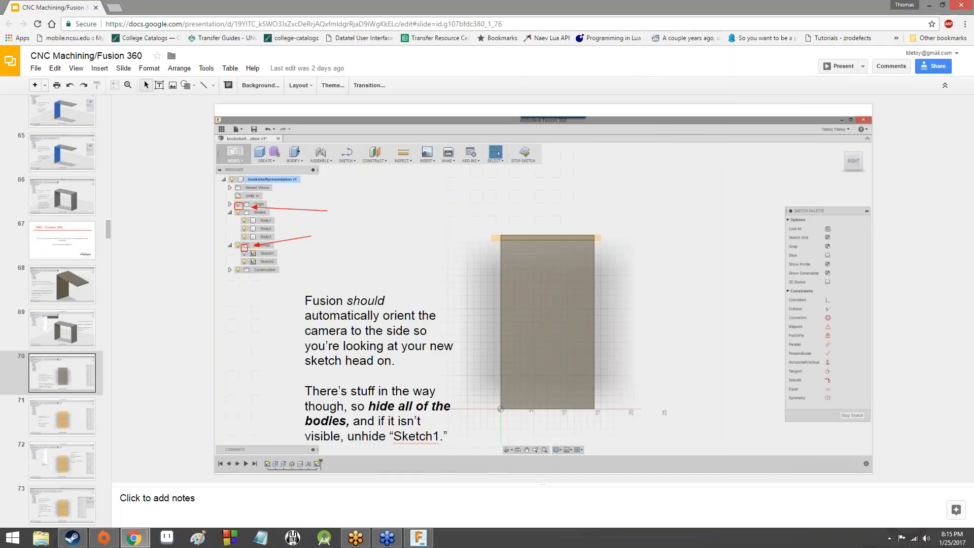
{"action": "left_click", "coordinate": [51, 403]}
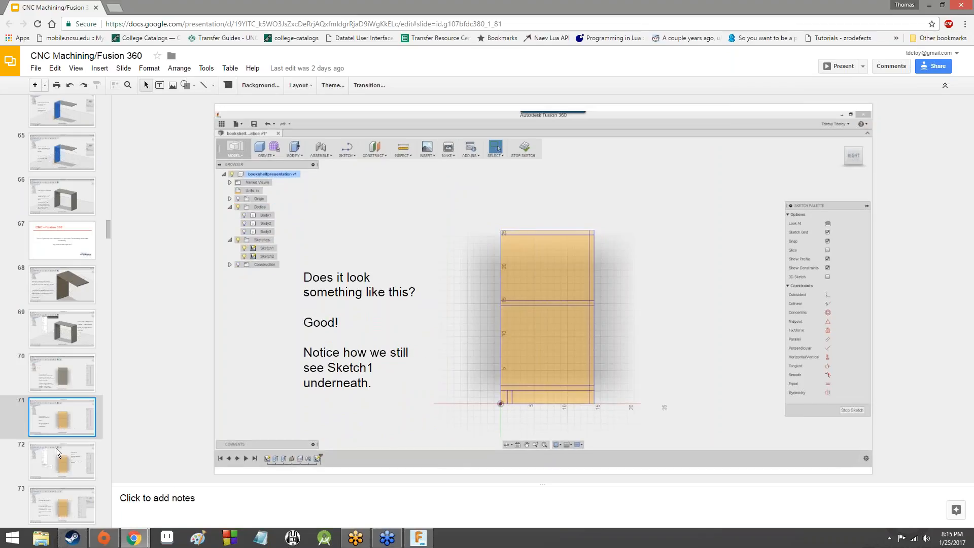
{"action": "left_click", "coordinate": [56, 457]}
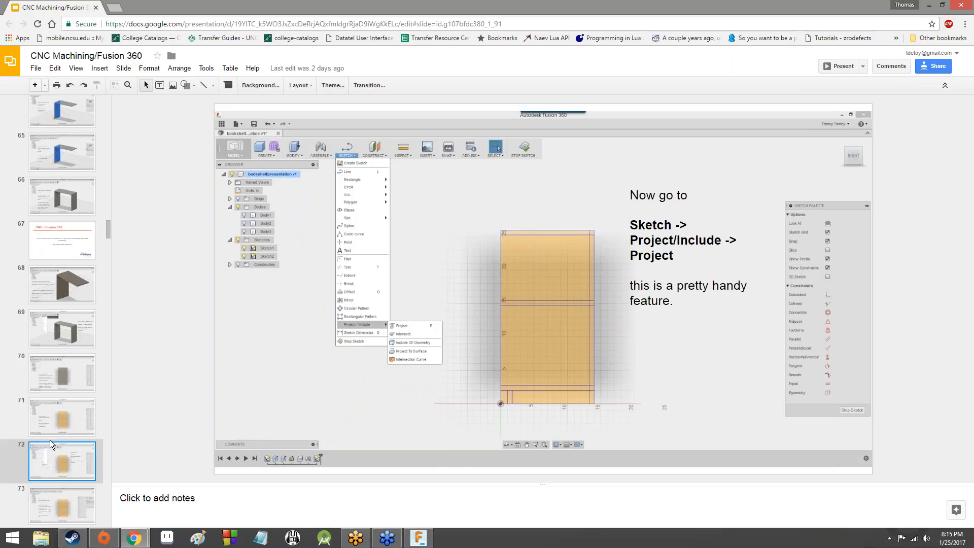
{"action": "left_click", "coordinate": [59, 498]}
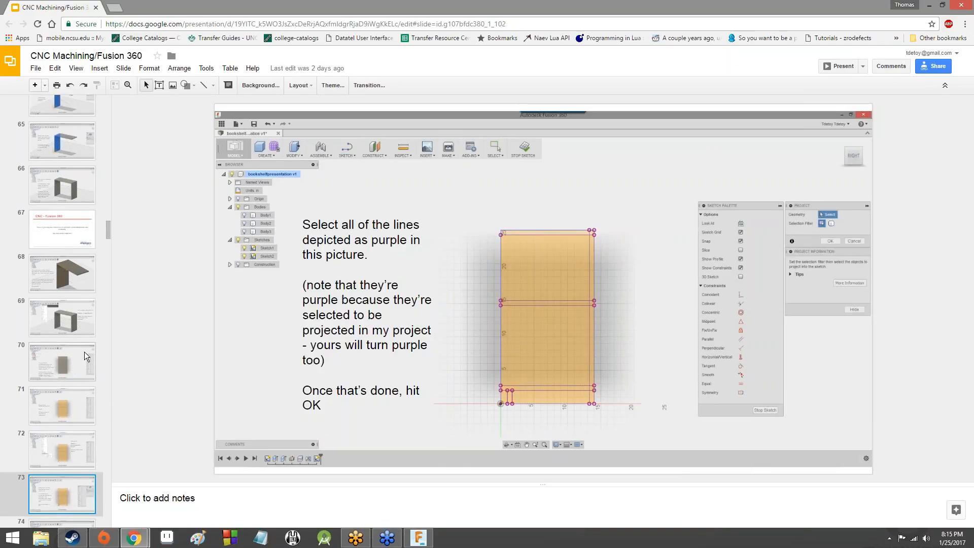
{"action": "scroll", "coordinate": [85, 352], "scroll_direction": "down", "scroll_amount": 4}
{"action": "left_click", "coordinate": [65, 327]}
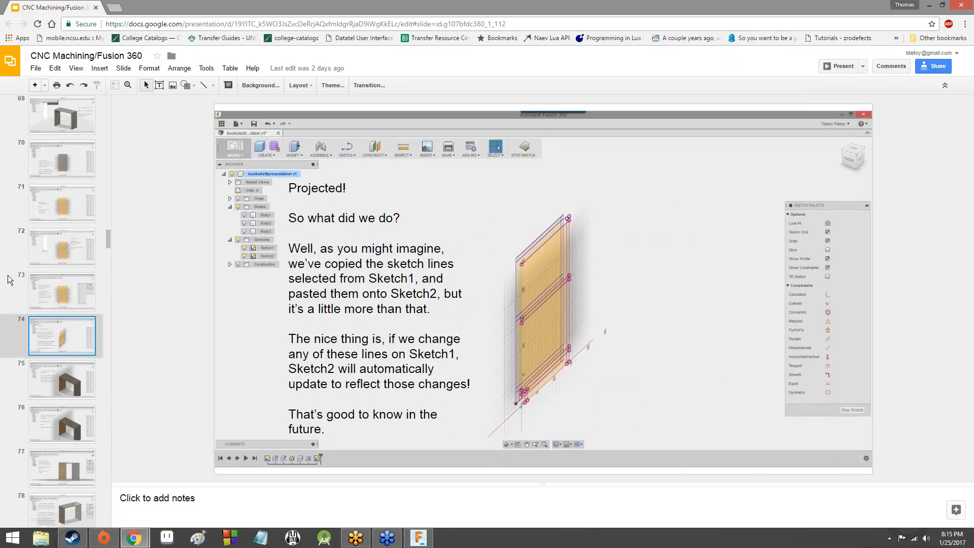
{"action": "left_click", "coordinate": [48, 295]}
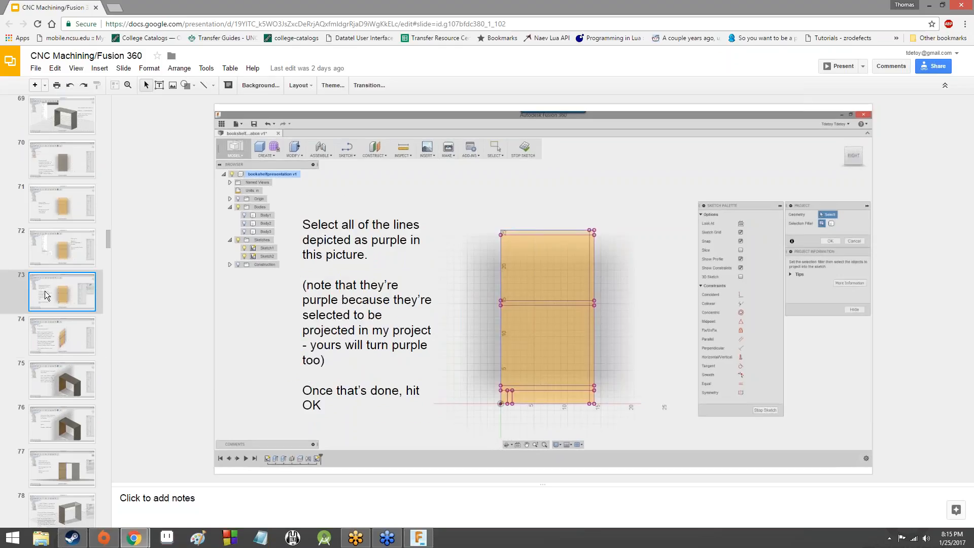
{"action": "left_click", "coordinate": [50, 258]}
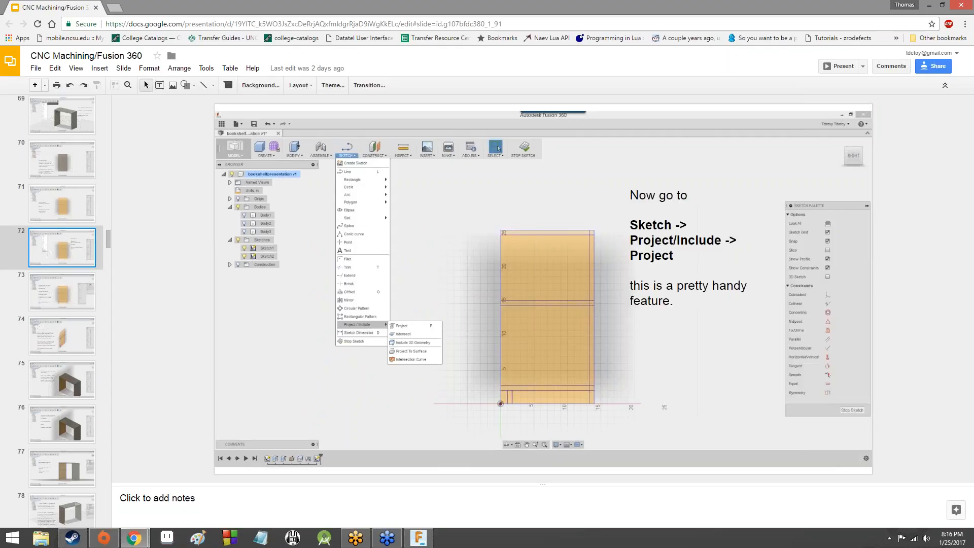
Switch to Fusion 360 and start the Project command in the new sketch, as slide 72 describes
{"action": "key", "text": "alt+Tab"}
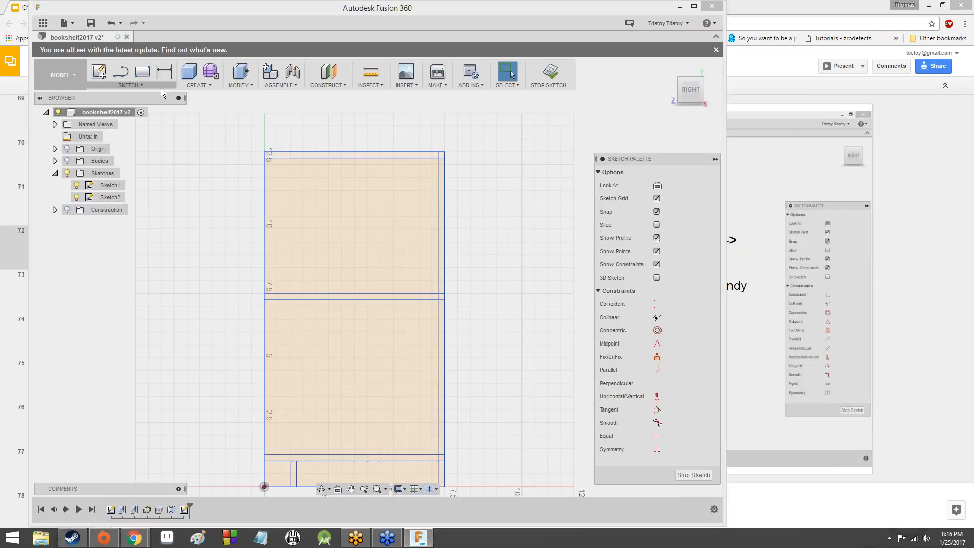
{"action": "left_click", "coordinate": [763, 135]}
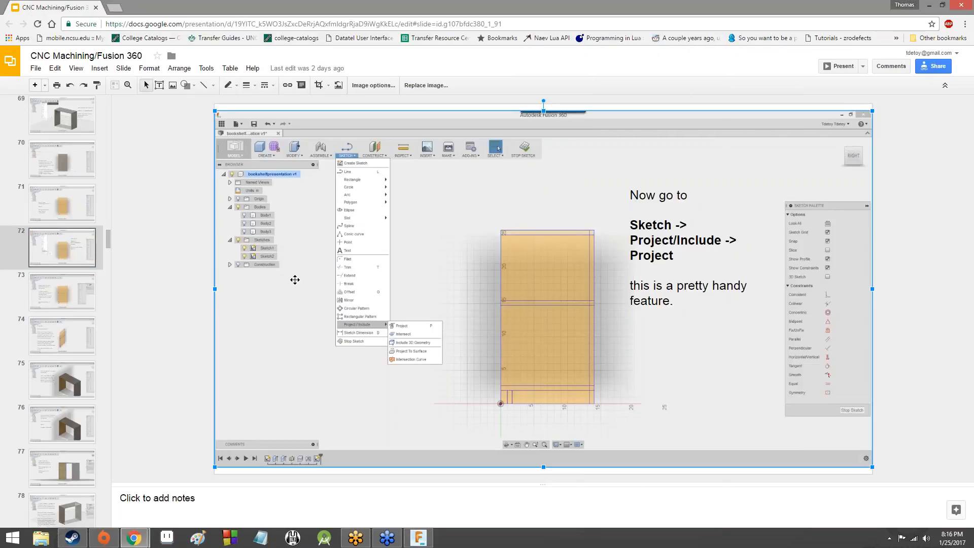
{"action": "left_click", "coordinate": [203, 240]}
{"action": "left_click", "coordinate": [418, 537]}
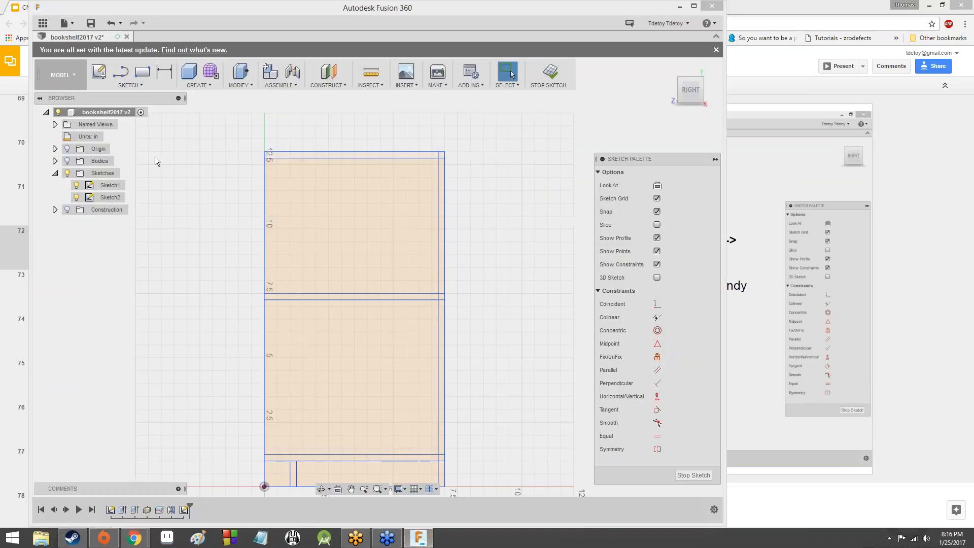
{"action": "left_click", "coordinate": [136, 86]}
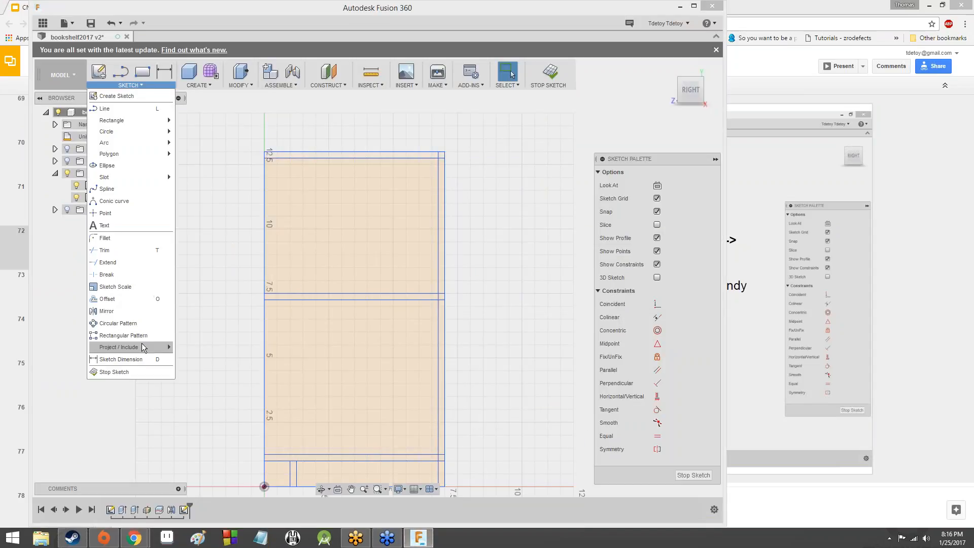
{"action": "mouse_move", "coordinate": [143, 348]}
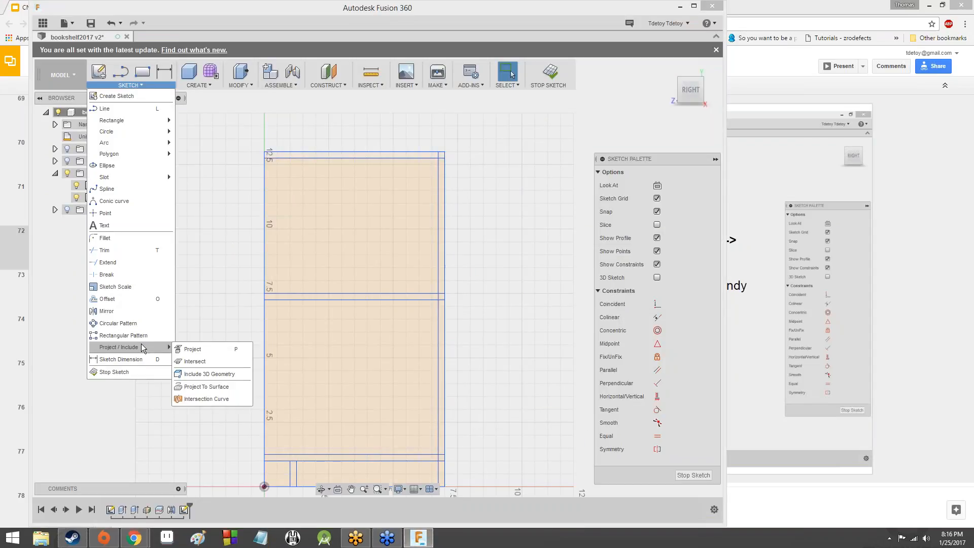
{"action": "left_click", "coordinate": [193, 350]}
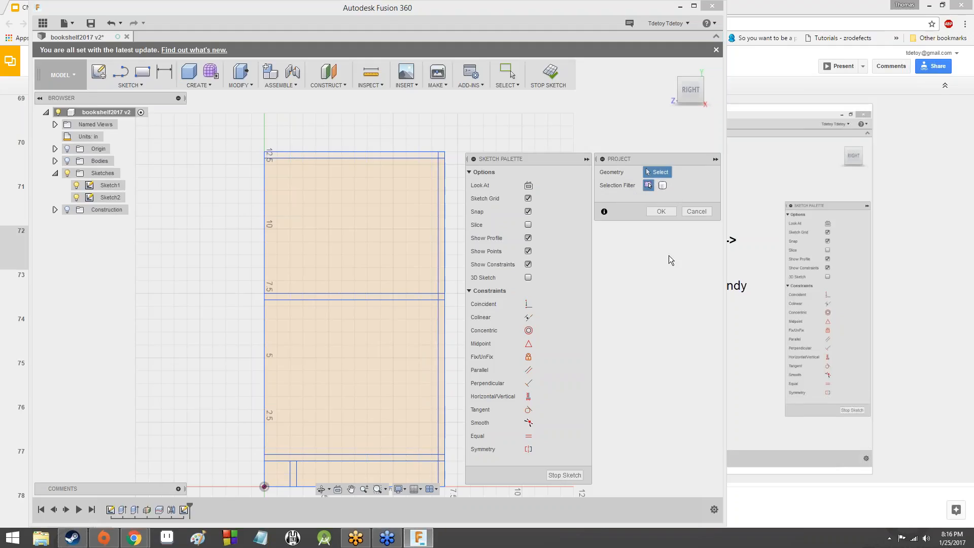
Switch to the browser slides, read slide 73 on which lines to select for projection, and return to Fusion 360
{"action": "key", "text": "alt+Tab"}
{"action": "key", "text": "Down"}
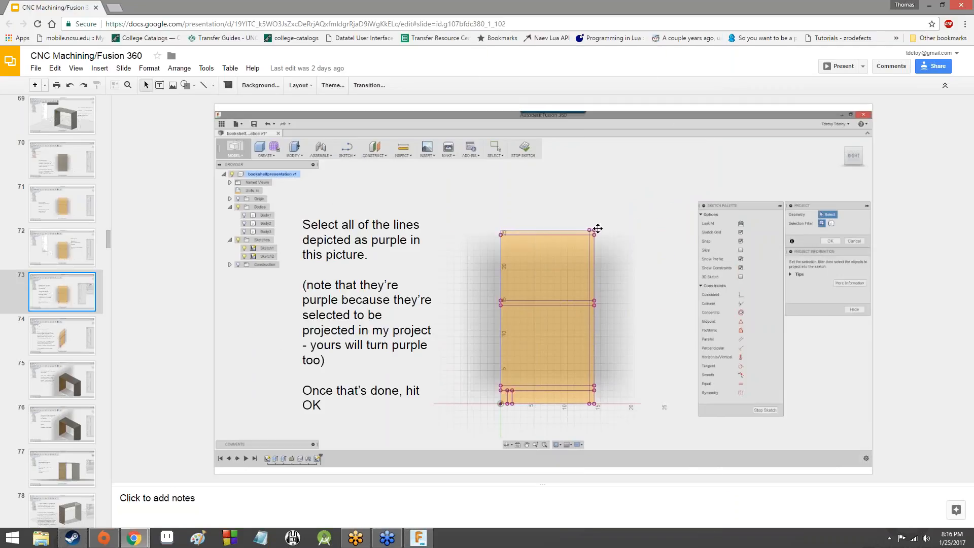
{"action": "mouse_move", "coordinate": [421, 539]}
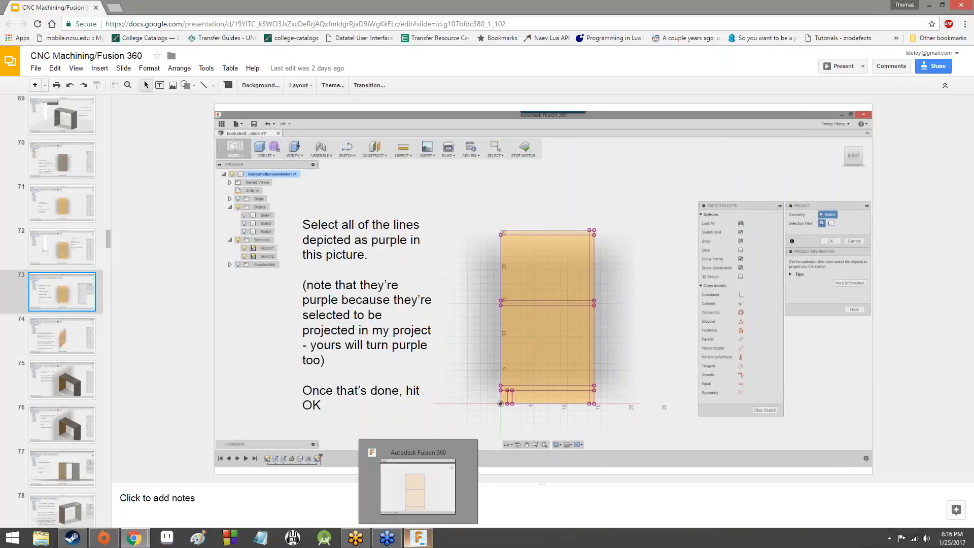
{"action": "left_click", "coordinate": [412, 516]}
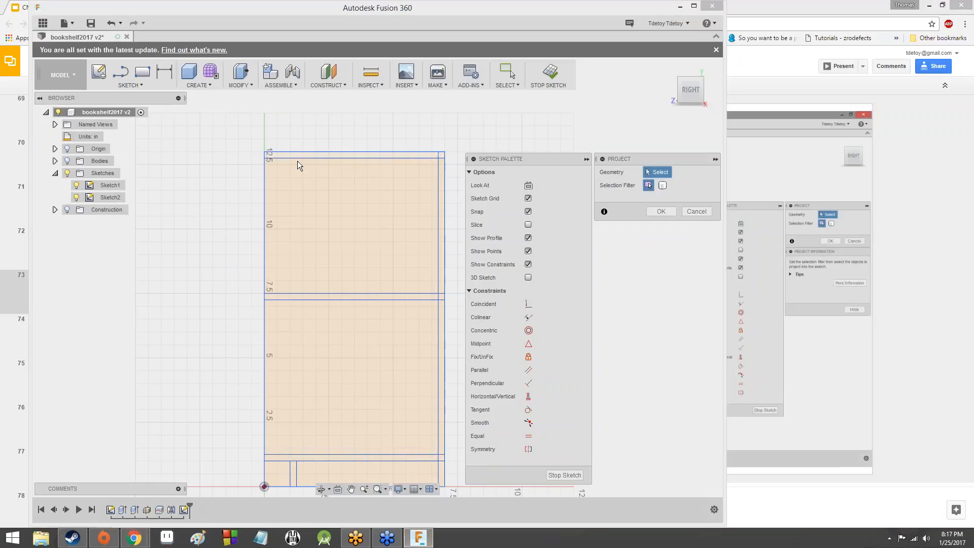
Collapse the Sketch Palette and move it beneath the Project dialog so it no longer covers the sketch lines
{"action": "scroll", "coordinate": [303, 163], "scroll_direction": "down", "scroll_amount": 3}
{"action": "scroll", "coordinate": [303, 164], "scroll_direction": "up", "scroll_amount": 5}
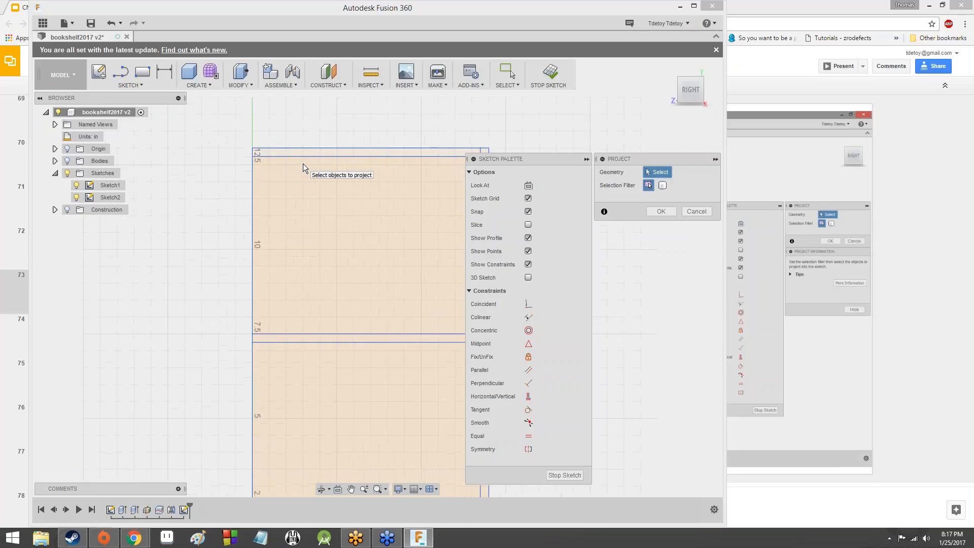
{"action": "left_click", "coordinate": [473, 160]}
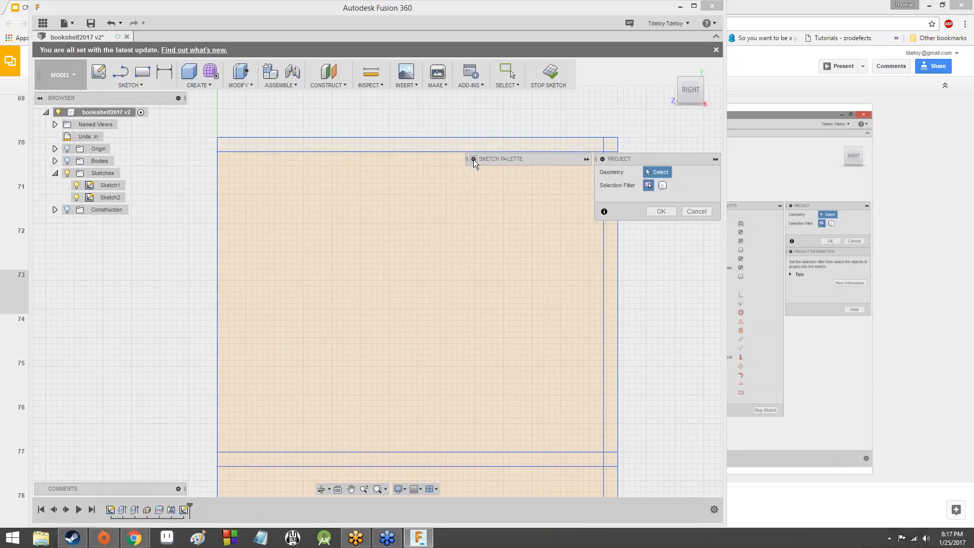
{"action": "mouse_move", "coordinate": [480, 159]}
{"action": "left_mouse_down"}
{"action": "mouse_move", "coordinate": [600, 255]}
{"action": "mouse_move", "coordinate": [619, 232]}
{"action": "left_mouse_up"}
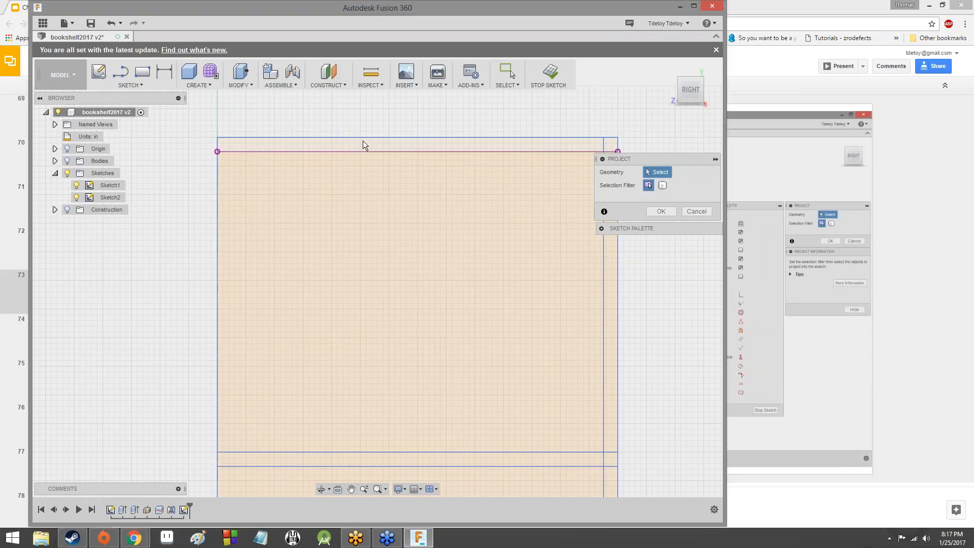
Select Sketch1's lower top-board line, both long vertical back lines and both middle-shelf lines for projection
{"action": "scroll", "coordinate": [503, 151], "scroll_direction": "down", "scroll_amount": 4}
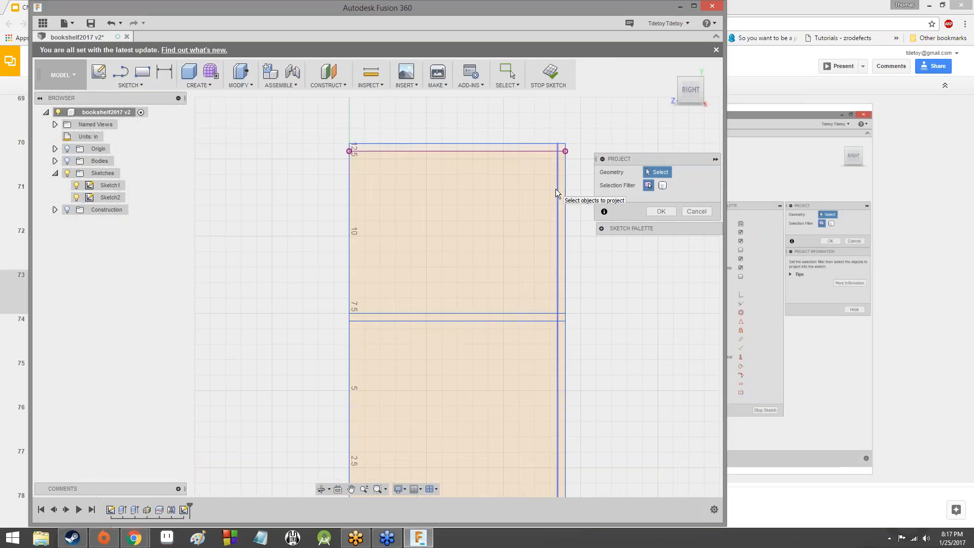
{"action": "left_click", "coordinate": [557, 189]}
{"action": "scroll", "coordinate": [513, 312], "scroll_direction": "down", "scroll_amount": 2}
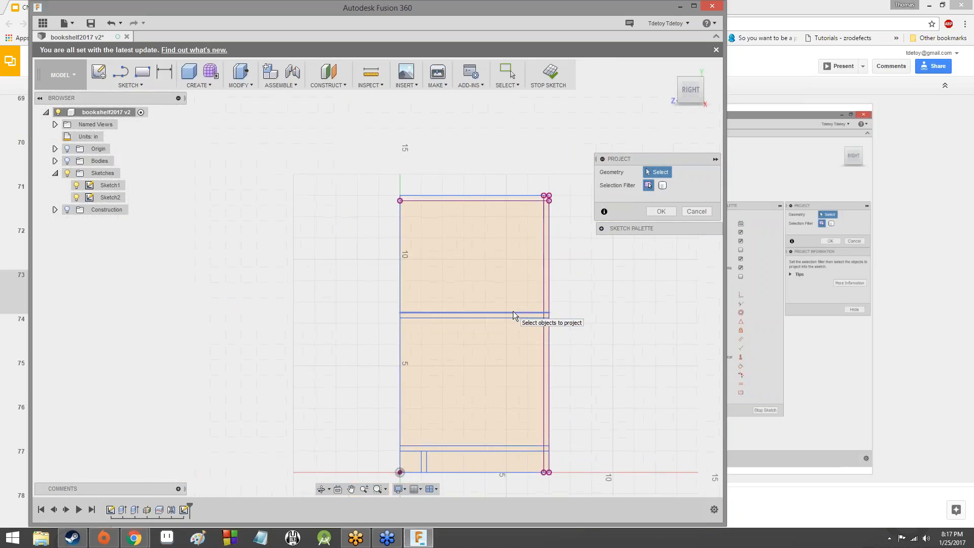
{"action": "scroll", "coordinate": [513, 311], "scroll_direction": "up", "scroll_amount": 3}
{"action": "left_click", "coordinate": [476, 315]}
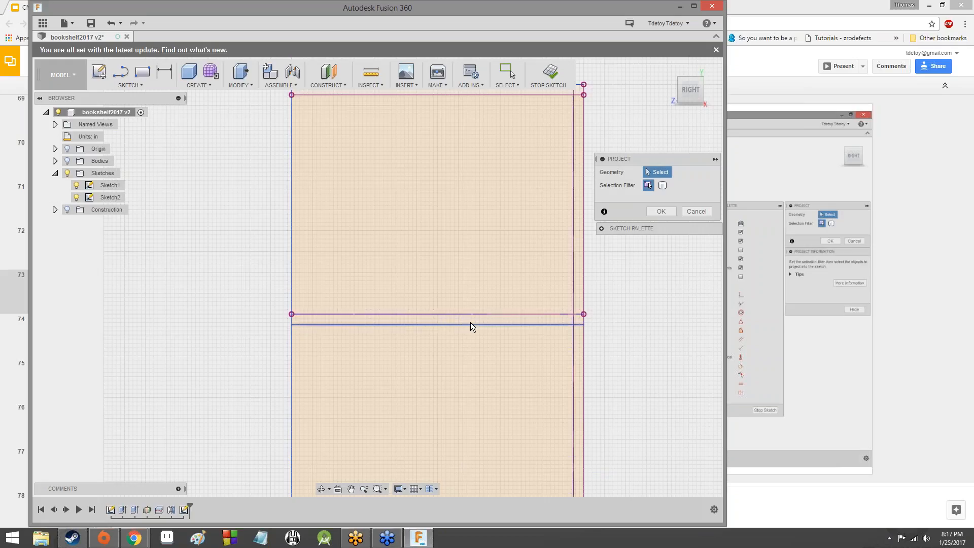
{"action": "left_click", "coordinate": [472, 323]}
Add both bottom-shelf lines and the two short vertical lines beneath that shelf to the projection selection
{"action": "scroll", "coordinate": [653, 417], "scroll_direction": "down", "scroll_amount": 2}
{"action": "middle_click_drag", "start_coordinate": [645, 387], "coordinate": [608, 200]}
{"action": "scroll", "coordinate": [471, 290], "scroll_direction": "up", "scroll_amount": 3}
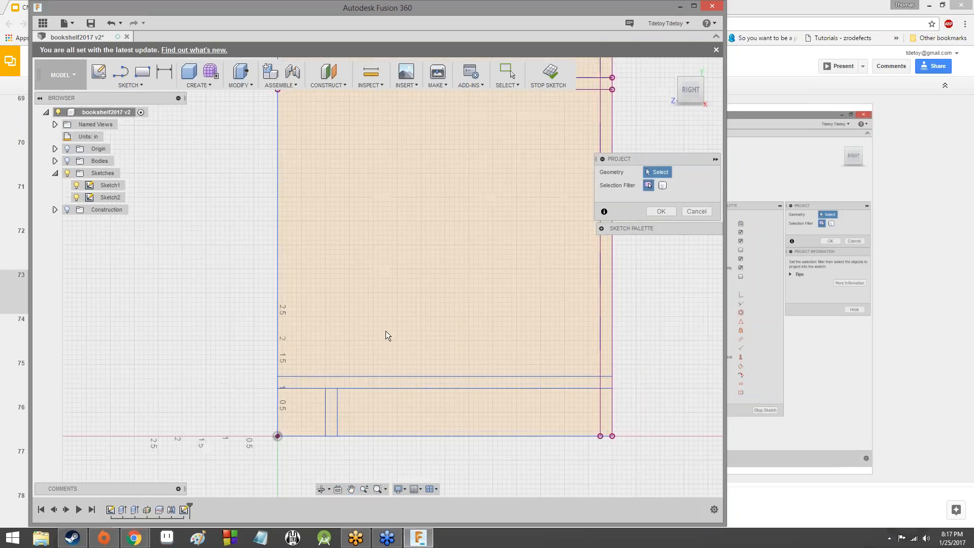
{"action": "left_click", "coordinate": [367, 376]}
{"action": "left_click", "coordinate": [361, 389]}
{"action": "left_click", "coordinate": [337, 409]}
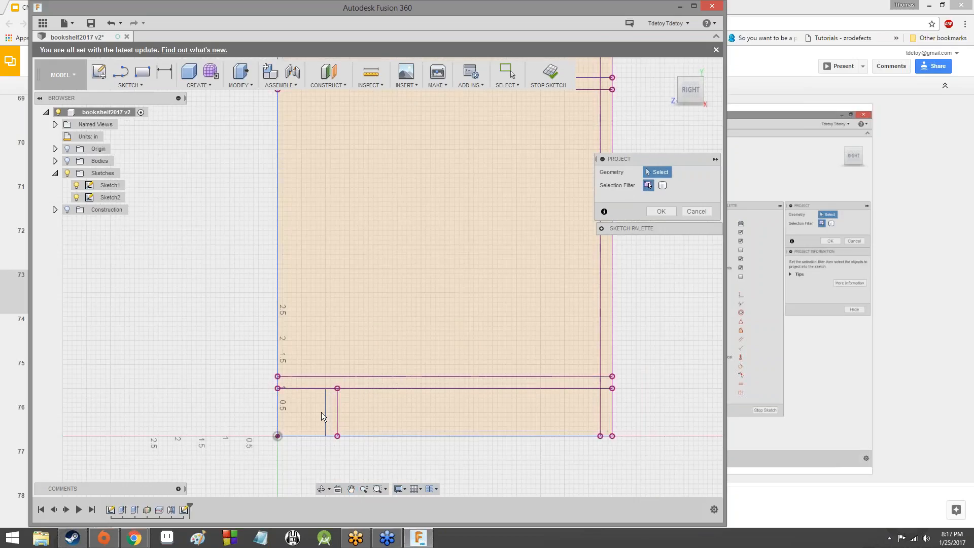
{"action": "left_click", "coordinate": [323, 412]}
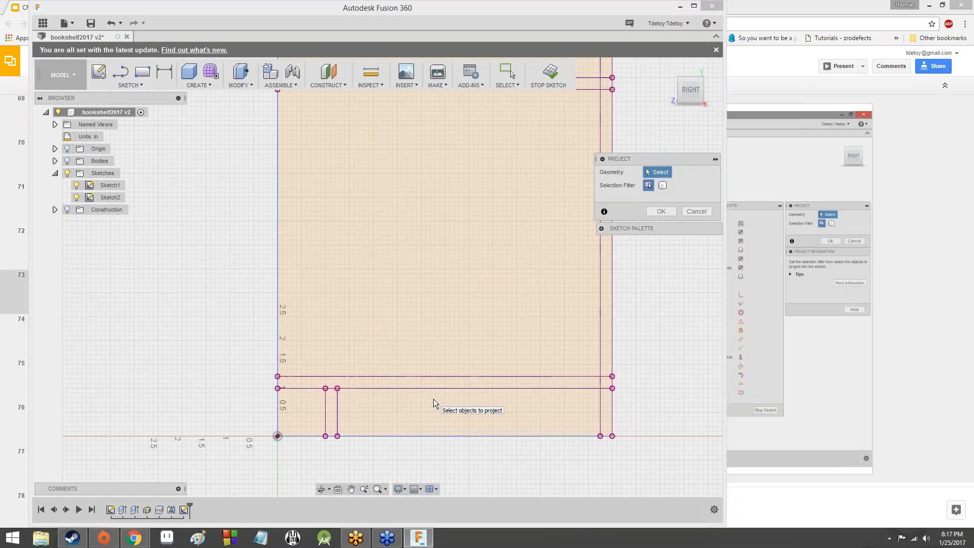
Check the selected lines against the picture on slide 73 and confirm the projection in Fusion 360
{"action": "key", "text": "alt+Tab"}
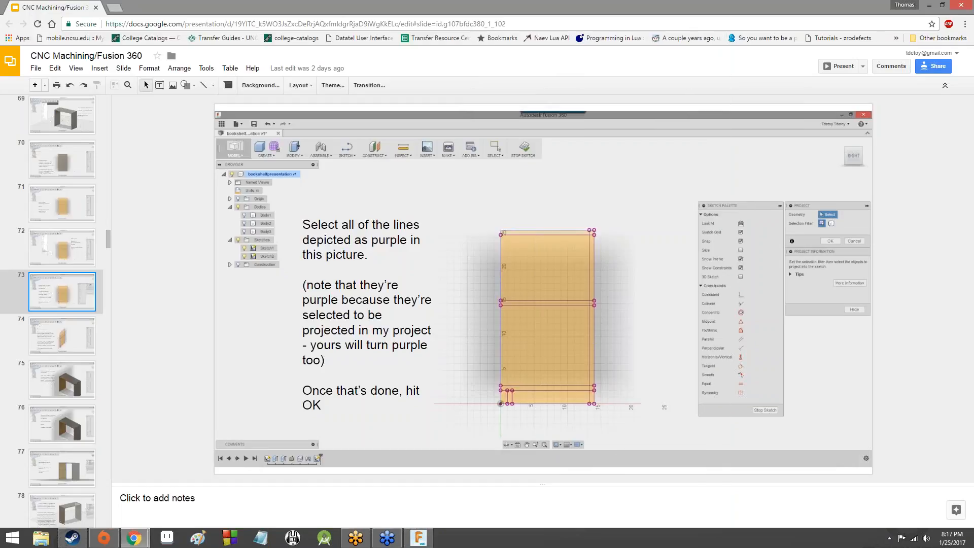
{"action": "key", "text": "alt+Tab"}
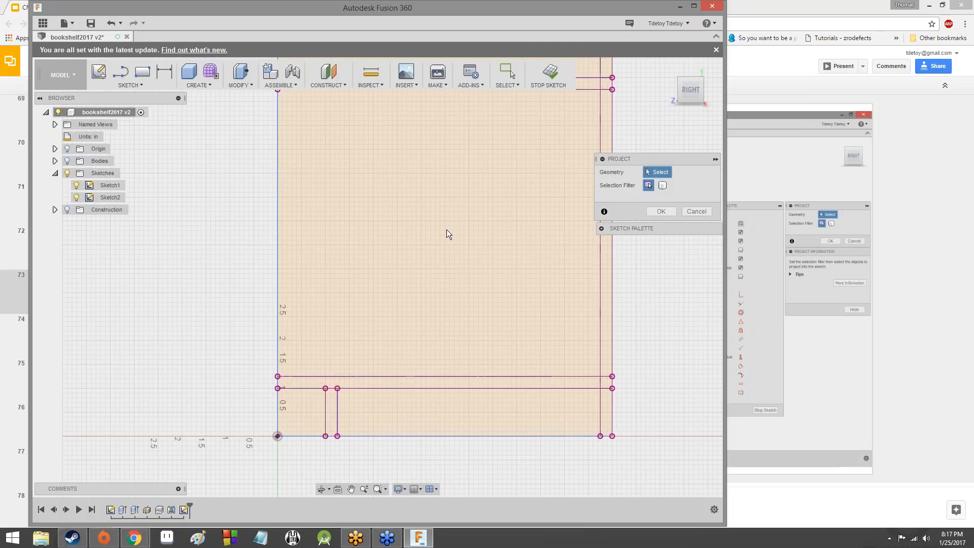
{"action": "middle_click_drag", "start_coordinate": [447, 229], "coordinate": [355, 346]}
{"action": "scroll", "coordinate": [373, 282], "scroll_direction": "down", "scroll_amount": 5}
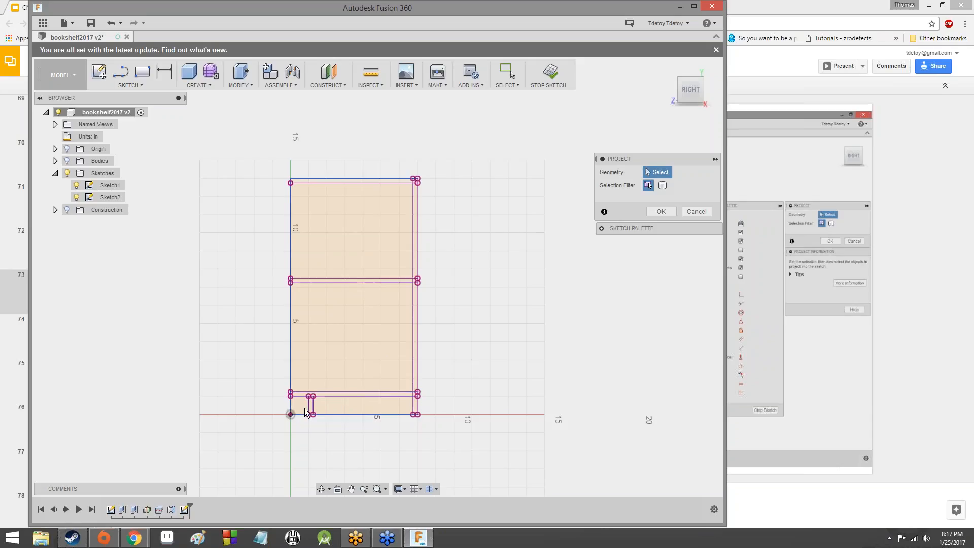
{"action": "scroll", "coordinate": [304, 294], "scroll_direction": "up", "scroll_amount": 1}
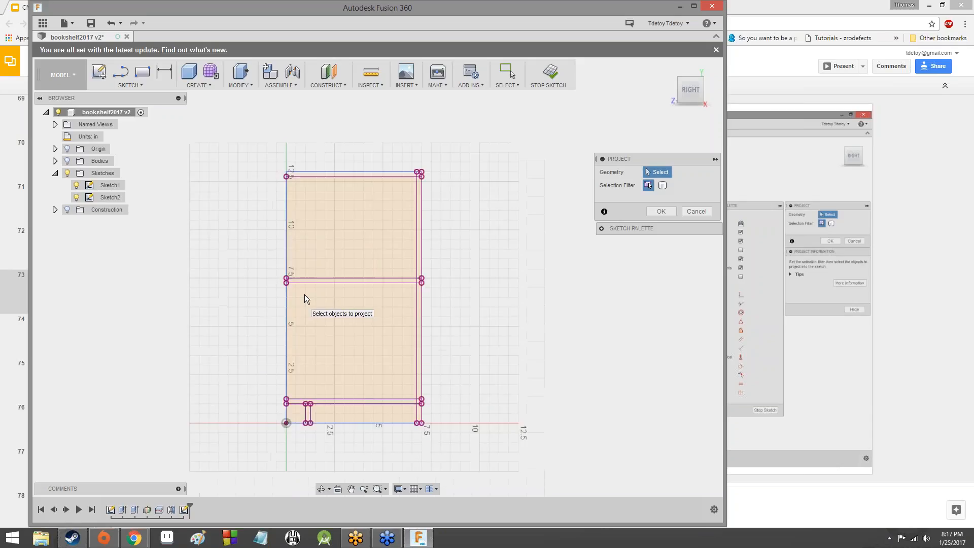
{"action": "scroll", "coordinate": [305, 294], "scroll_direction": "up", "scroll_amount": 1}
{"action": "scroll", "coordinate": [427, 305], "scroll_direction": "up", "scroll_amount": 1}
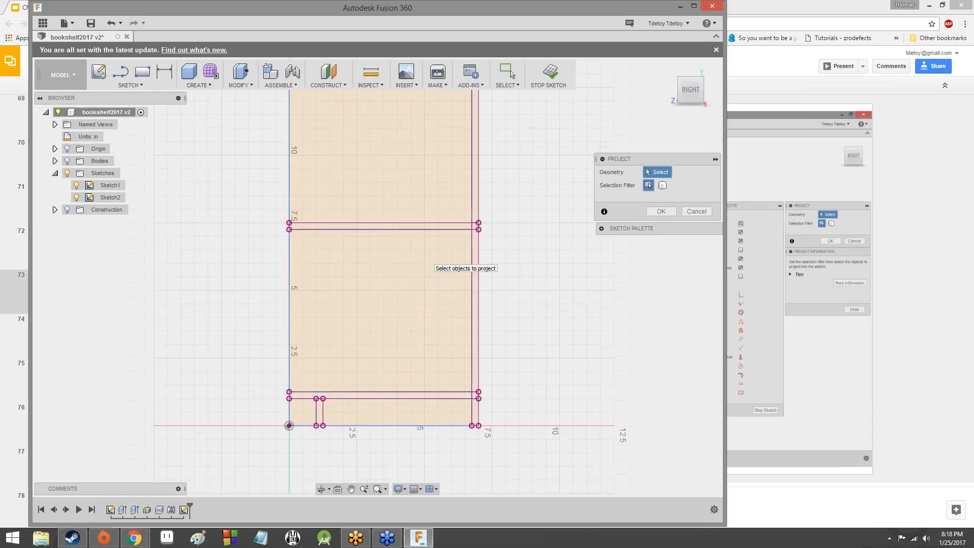
{"action": "scroll", "coordinate": [430, 262], "scroll_direction": "down", "scroll_amount": 2}
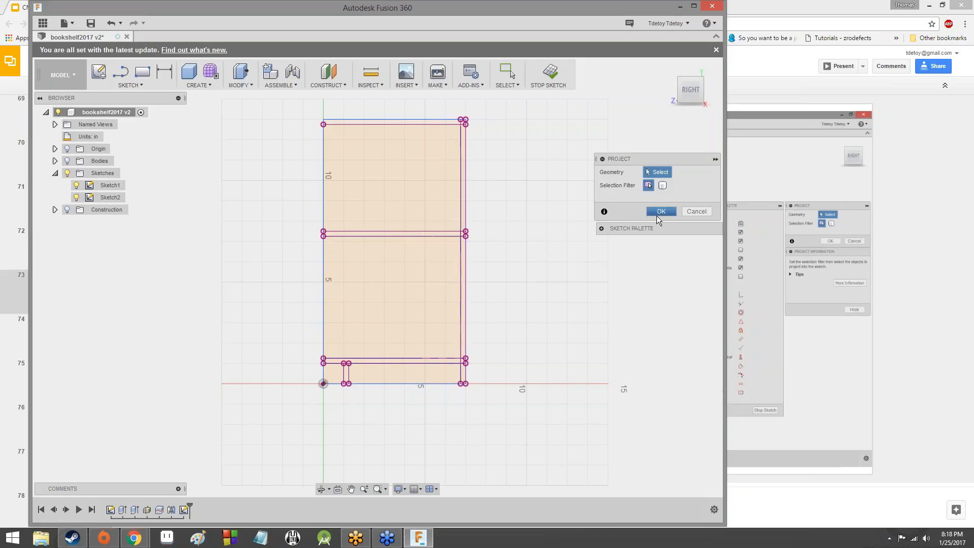
{"action": "left_click", "coordinate": [660, 212]}
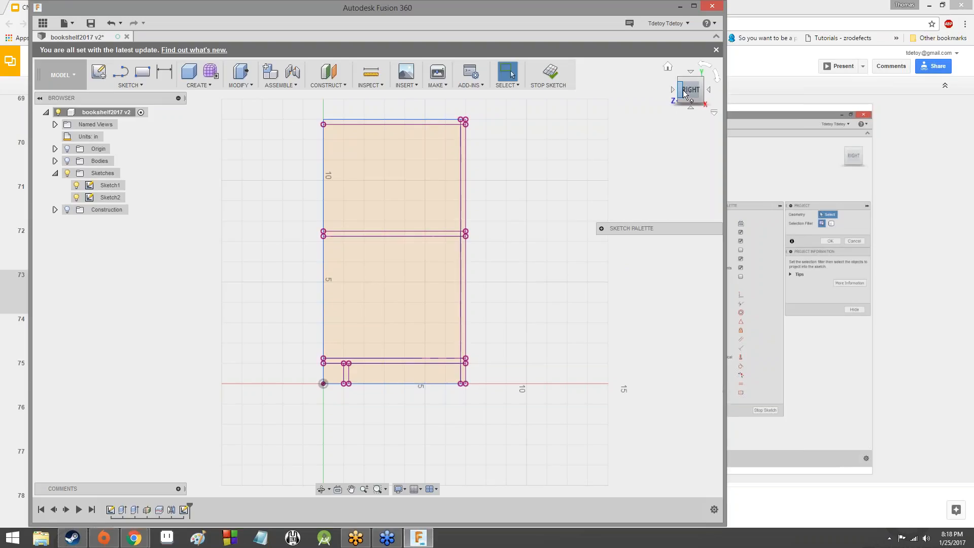
Compare the projected lines with Sketch1 from several angles, hiding Sketch1 and showing it again
{"action": "left_click_drag", "start_coordinate": [683, 89], "coordinate": [807, 121]}
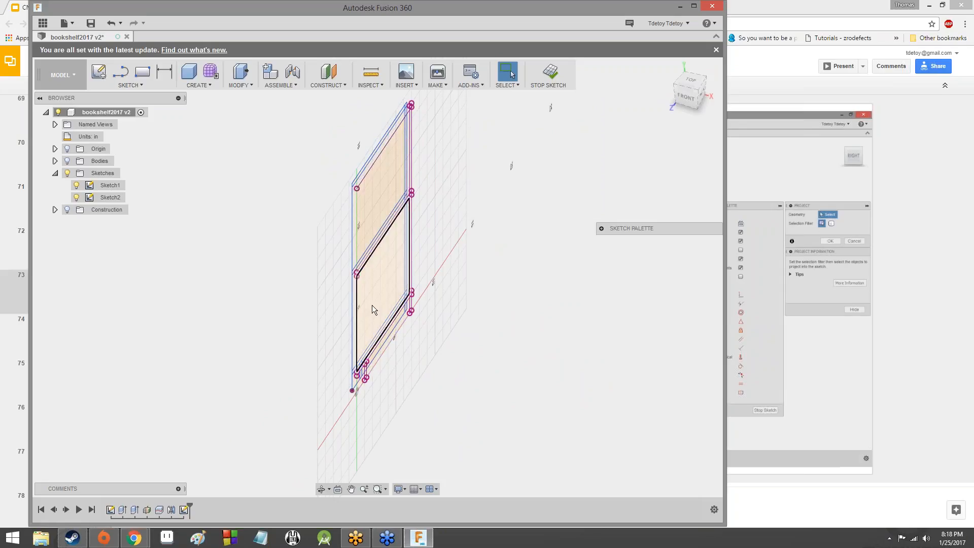
{"action": "left_click", "coordinate": [77, 185]}
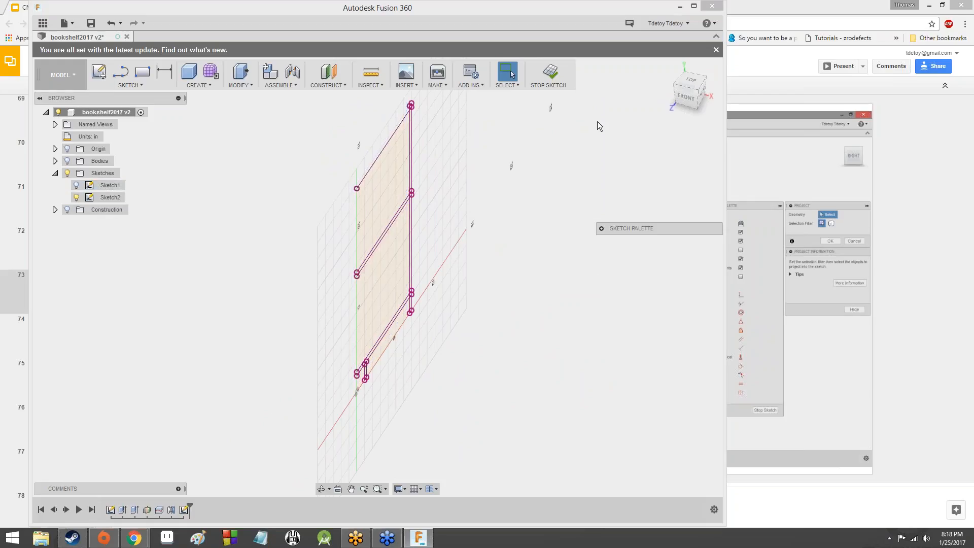
{"action": "mouse_move", "coordinate": [700, 89]}
{"action": "left_mouse_down"}
{"action": "mouse_move", "coordinate": [685, 85]}
{"action": "mouse_move", "coordinate": [688, 93]}
{"action": "mouse_move", "coordinate": [699, 98]}
{"action": "mouse_move", "coordinate": [689, 93]}
{"action": "mouse_move", "coordinate": [697, 81]}
{"action": "mouse_move", "coordinate": [702, 95]}
{"action": "mouse_move", "coordinate": [679, 92]}
{"action": "left_mouse_up"}
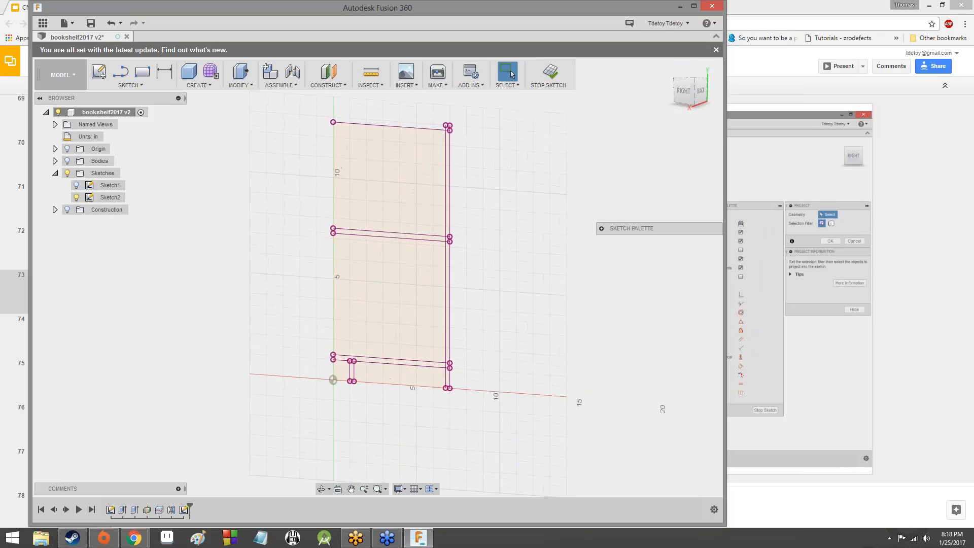
{"action": "left_click", "coordinate": [78, 186]}
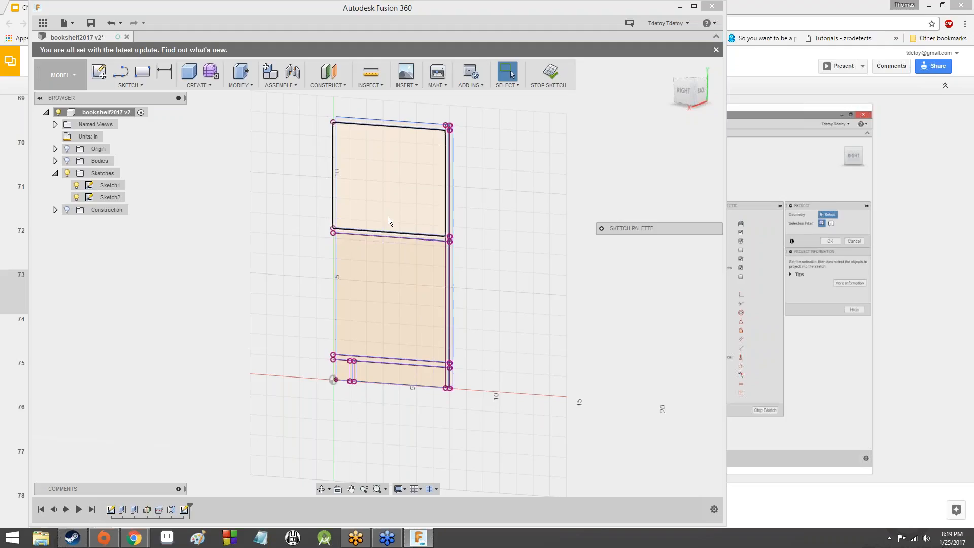
{"action": "left_click_drag", "start_coordinate": [687, 97], "coordinate": [749, 132]}
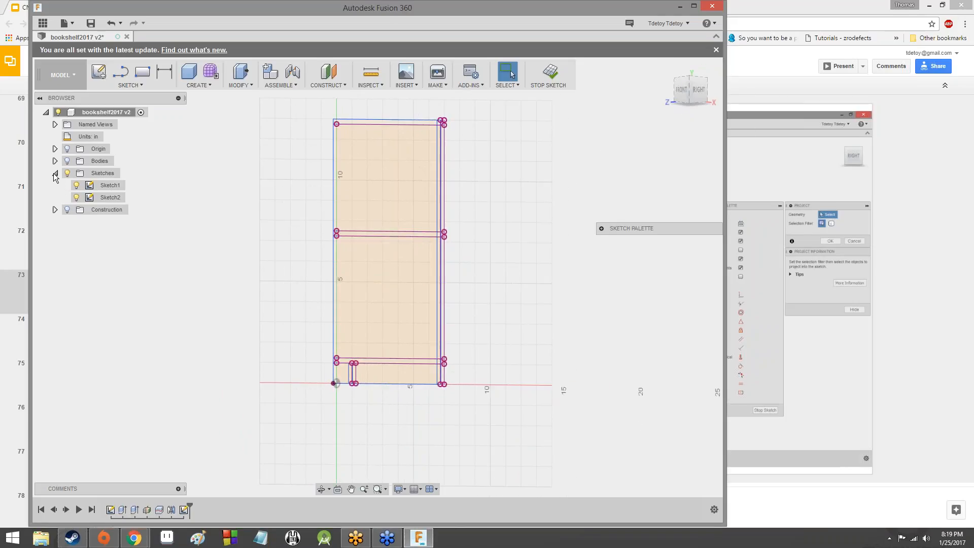
Hide Sketch1 and show the bodies and construction geometry around the projected lines on the side board
{"action": "left_click", "coordinate": [76, 186]}
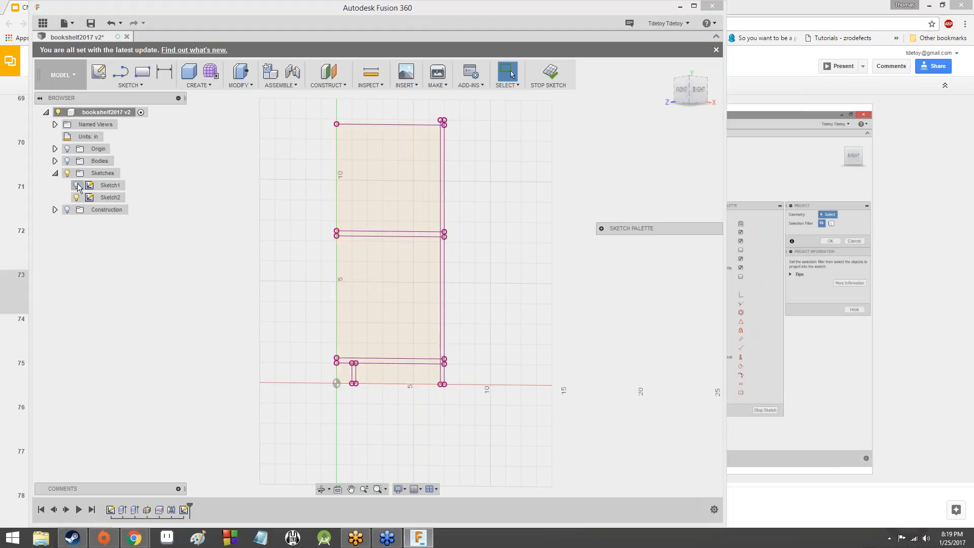
{"action": "left_click", "coordinate": [67, 161]}
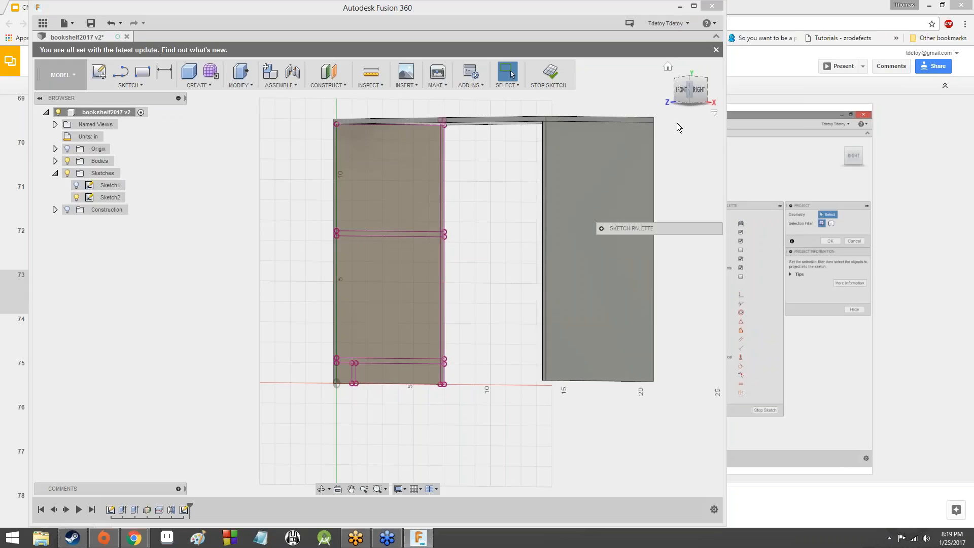
{"action": "mouse_move", "coordinate": [688, 92]}
{"action": "left_mouse_down"}
{"action": "mouse_move", "coordinate": [698, 113]}
{"action": "mouse_move", "coordinate": [713, 108]}
{"action": "mouse_move", "coordinate": [681, 99]}
{"action": "left_mouse_up"}
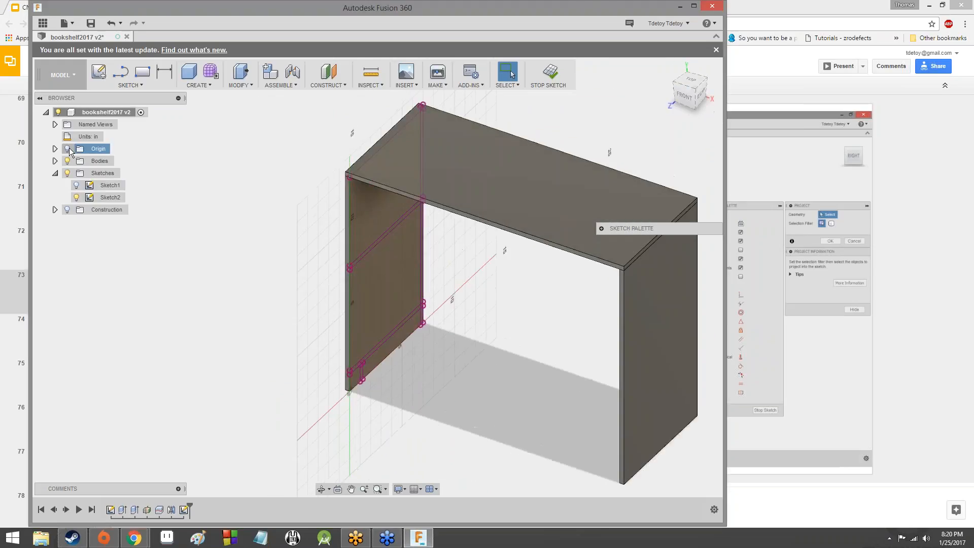
{"action": "left_click", "coordinate": [67, 210]}
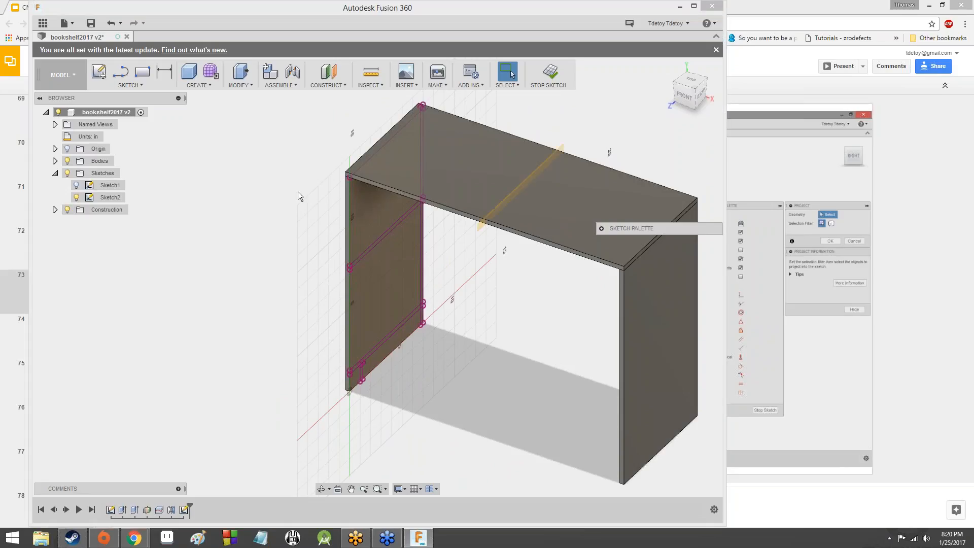
{"action": "left_click", "coordinate": [700, 96]}
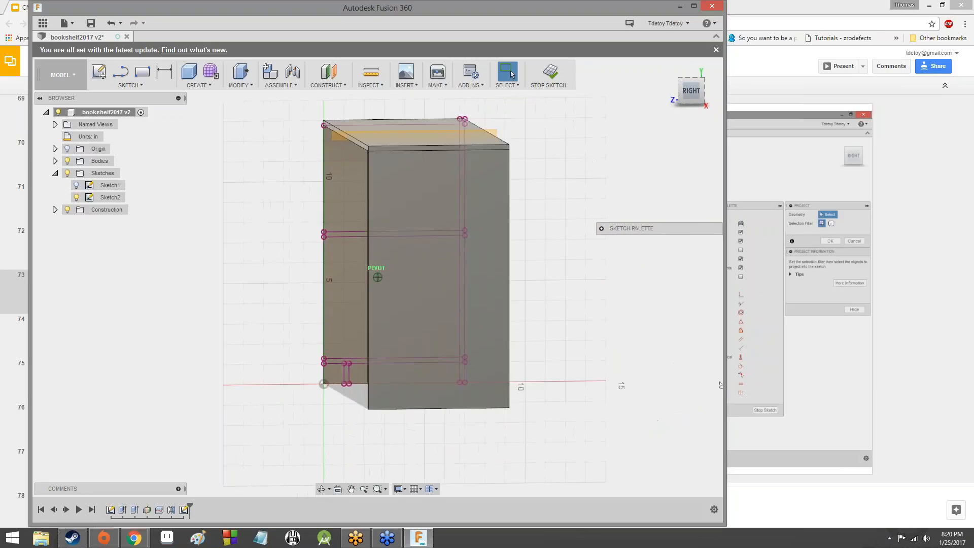
Inspect the projected shelf lines on the side board and read slides 75 and 76 for what to do with Sketch2
{"action": "mouse_move", "coordinate": [378, 278]}
{"action": "middle_mouse_down", "text": "shift"}
{"action": "mouse_move", "coordinate": [254, 258]}
{"action": "mouse_move", "coordinate": [345, 320]}
{"action": "mouse_move", "coordinate": [410, 257]}
{"action": "middle_mouse_up", "text": "shift"}
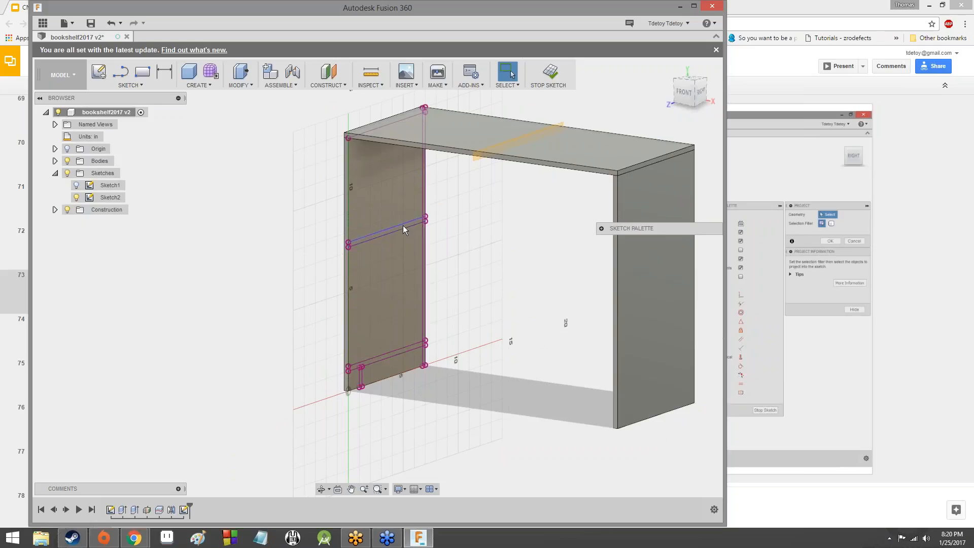
{"action": "scroll", "coordinate": [385, 233], "scroll_direction": "up", "scroll_amount": 6}
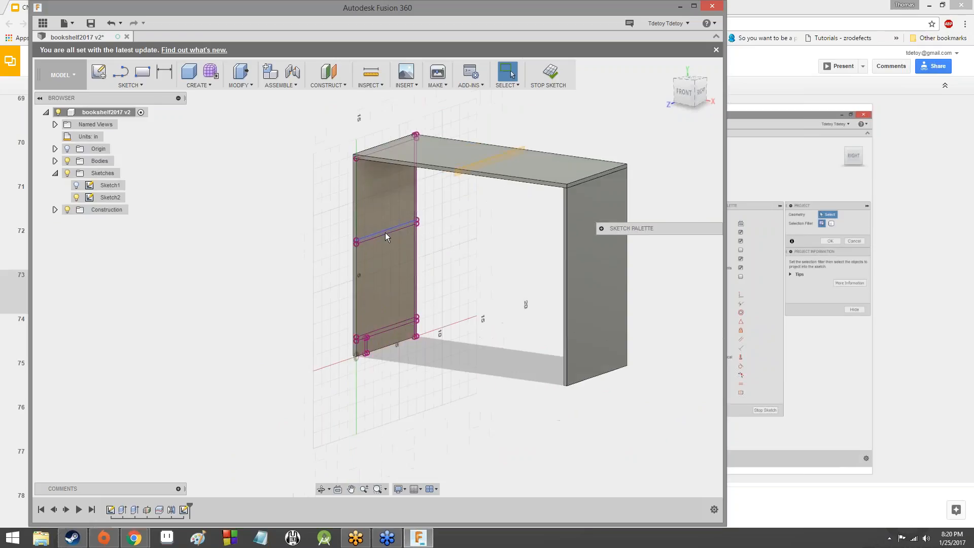
{"action": "scroll", "coordinate": [492, 221], "scroll_direction": "down", "scroll_amount": 6}
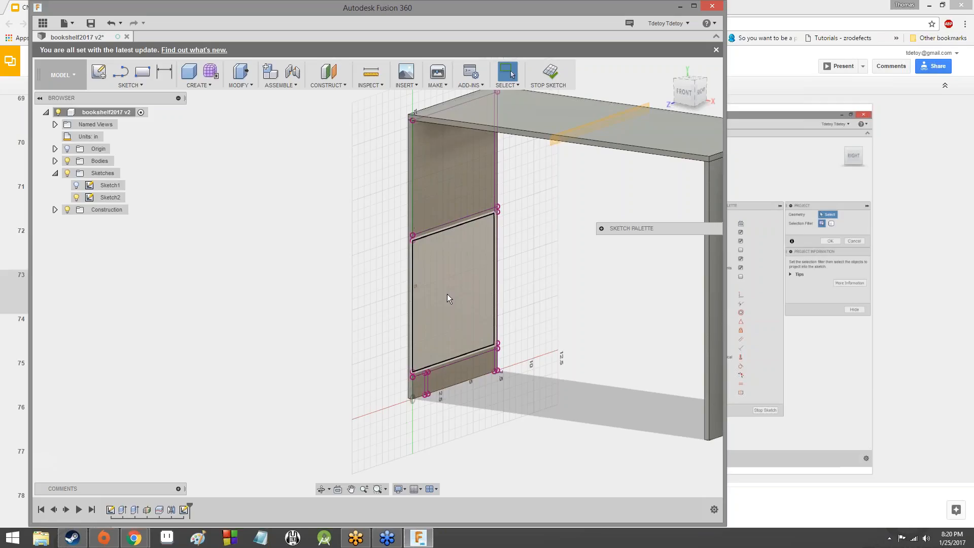
{"action": "left_click", "coordinate": [777, 109]}
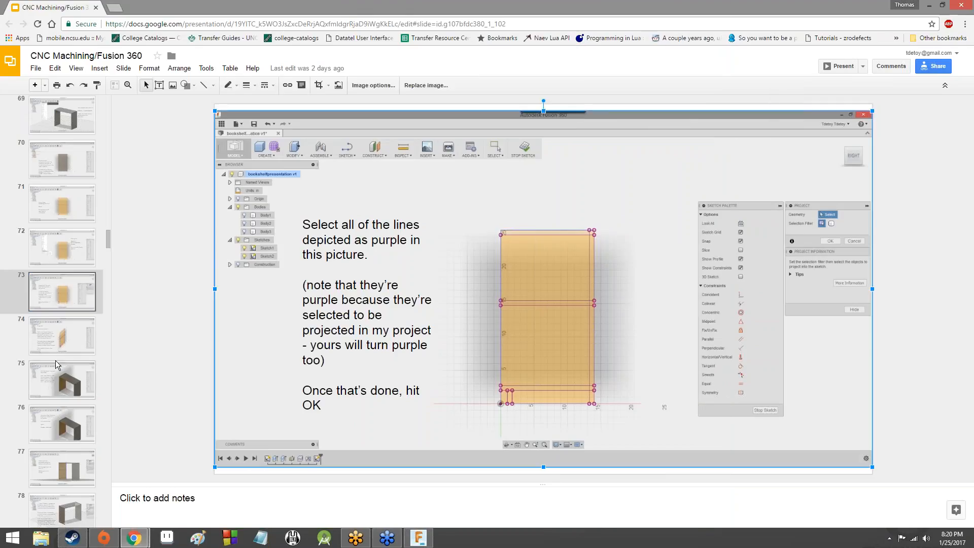
{"action": "left_click", "coordinate": [54, 356]}
{"action": "left_click", "coordinate": [53, 373]}
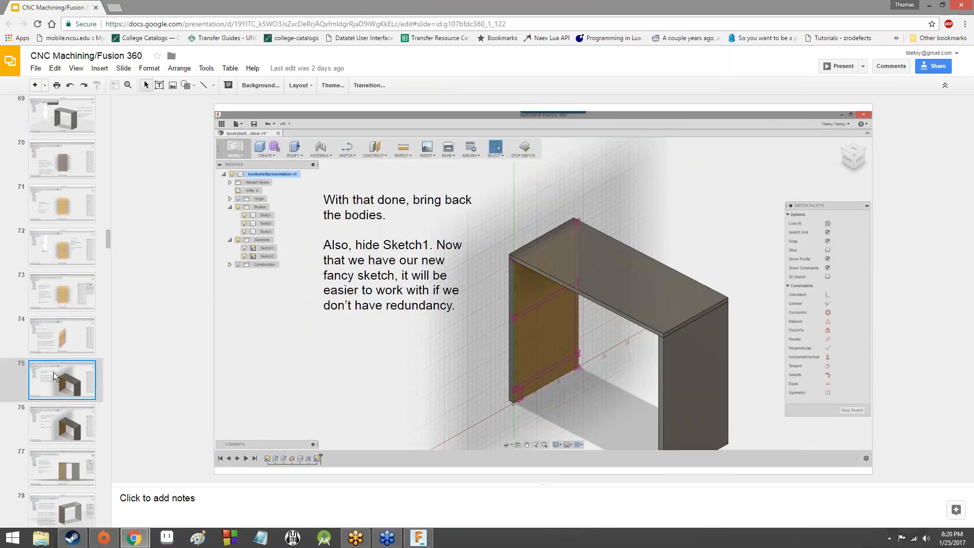
{"action": "scroll", "coordinate": [53, 370], "scroll_direction": "down", "scroll_amount": 3}
{"action": "left_click", "coordinate": [65, 282]}
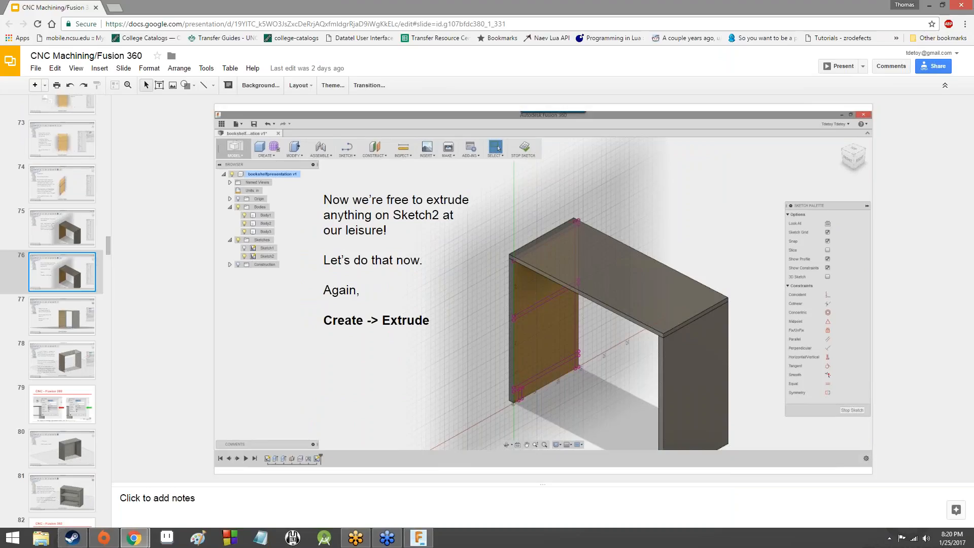
Start an Extrude in Fusion 360 and select the five narrow rectangles along the bookcase's back, as slide 77 instructs
{"action": "left_click", "coordinate": [418, 538]}
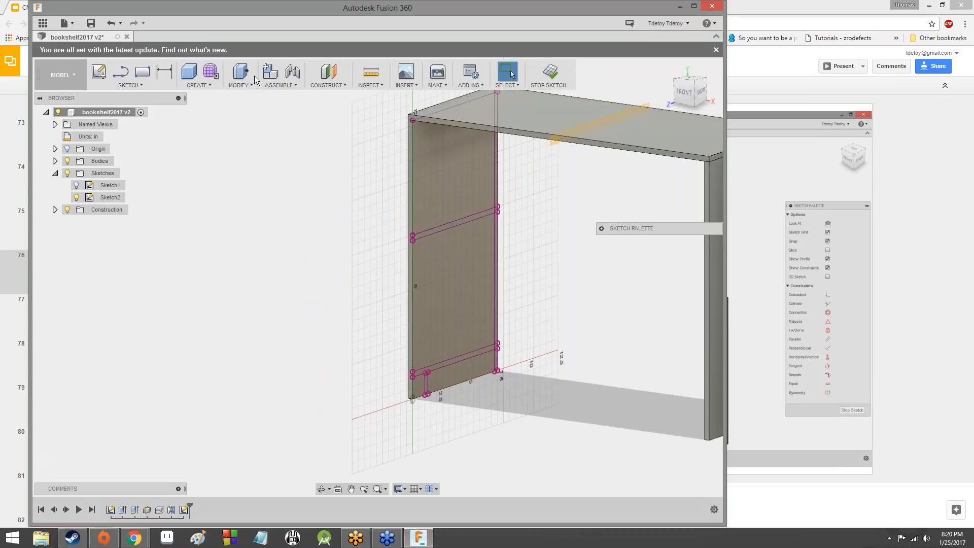
{"action": "left_click", "coordinate": [213, 84]}
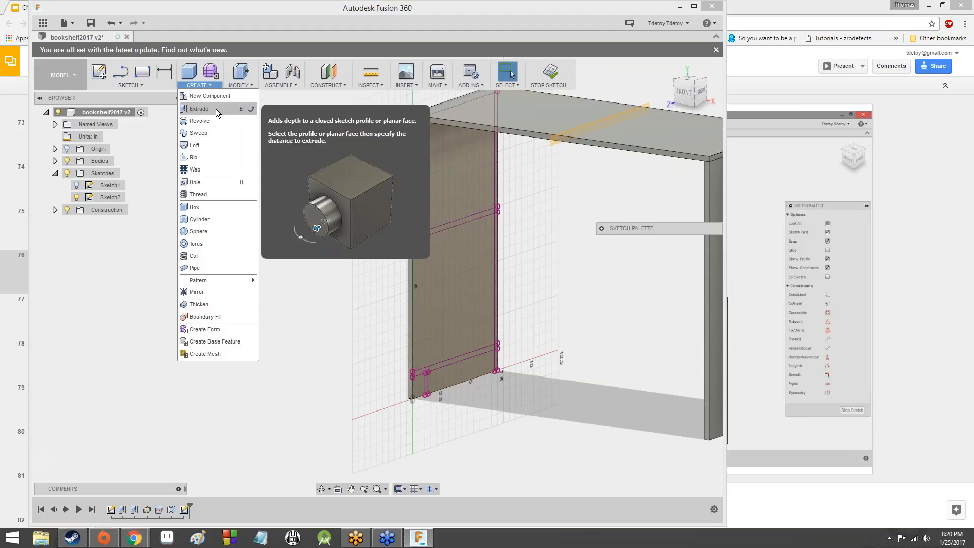
{"action": "left_click", "coordinate": [215, 109]}
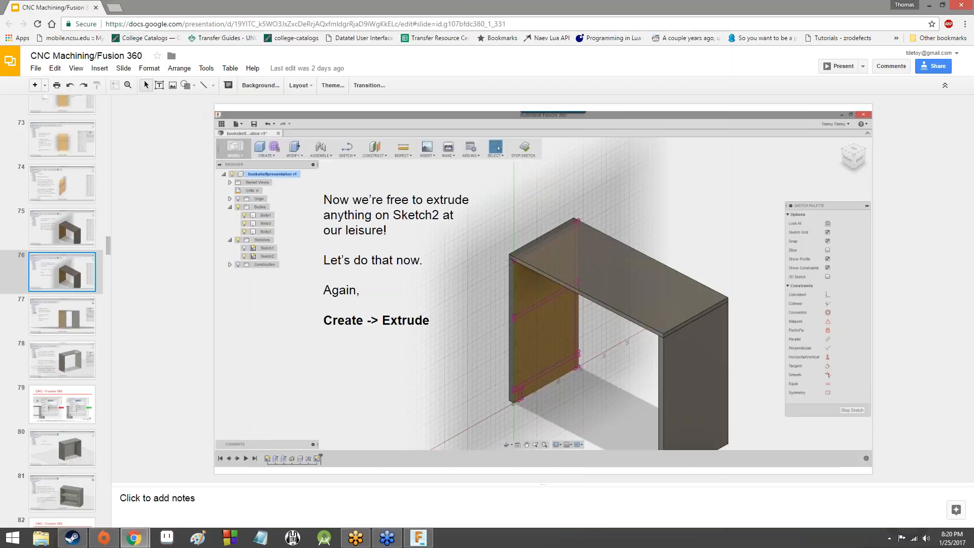
{"action": "left_click", "coordinate": [65, 325]}
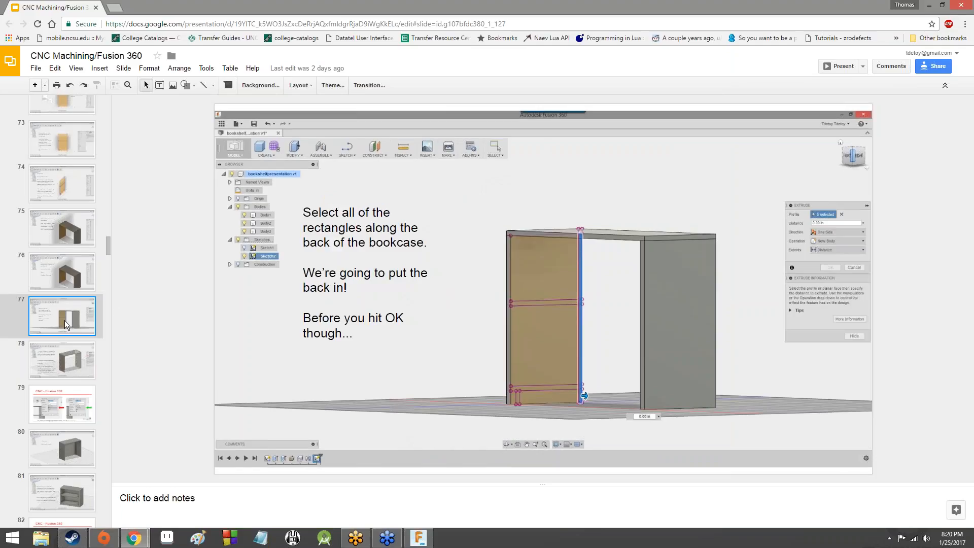
{"action": "left_click", "coordinate": [418, 538]}
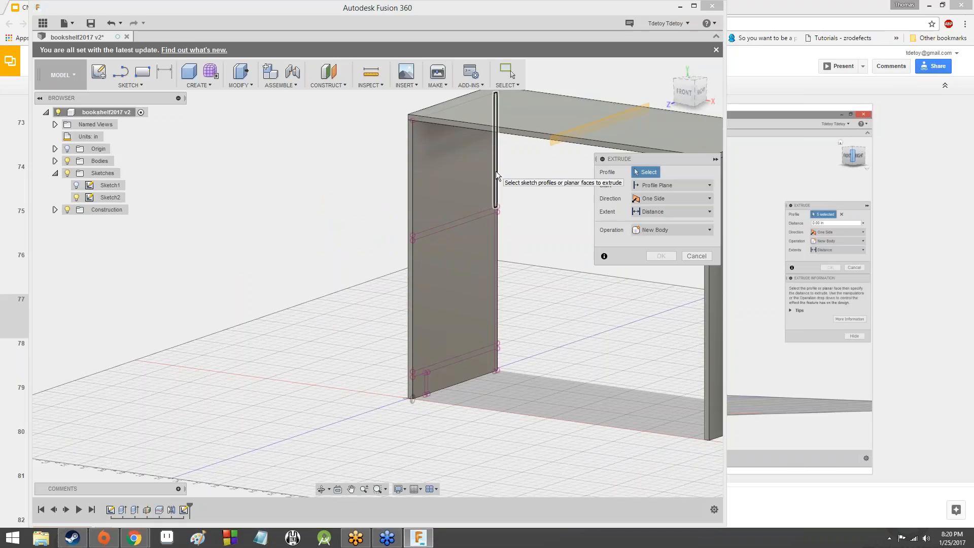
{"action": "left_click", "coordinate": [496, 210]}
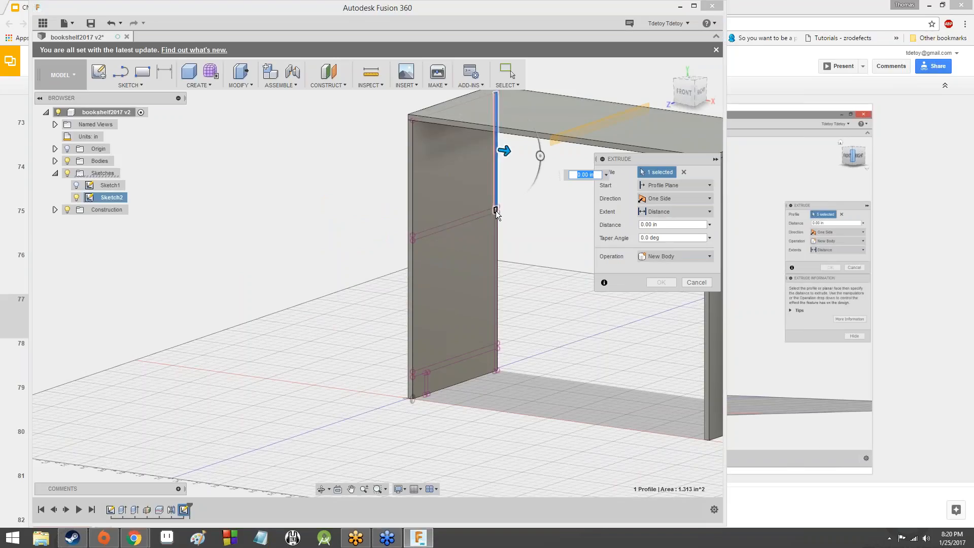
{"action": "left_click", "coordinate": [496, 210]}
{"action": "left_click", "coordinate": [496, 228]}
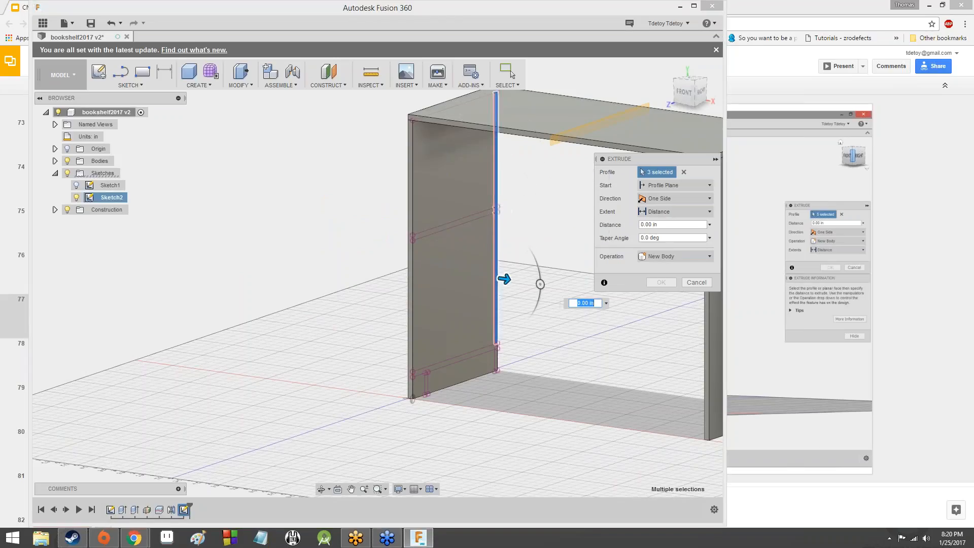
{"action": "left_click", "coordinate": [496, 347]}
{"action": "left_click", "coordinate": [496, 354]}
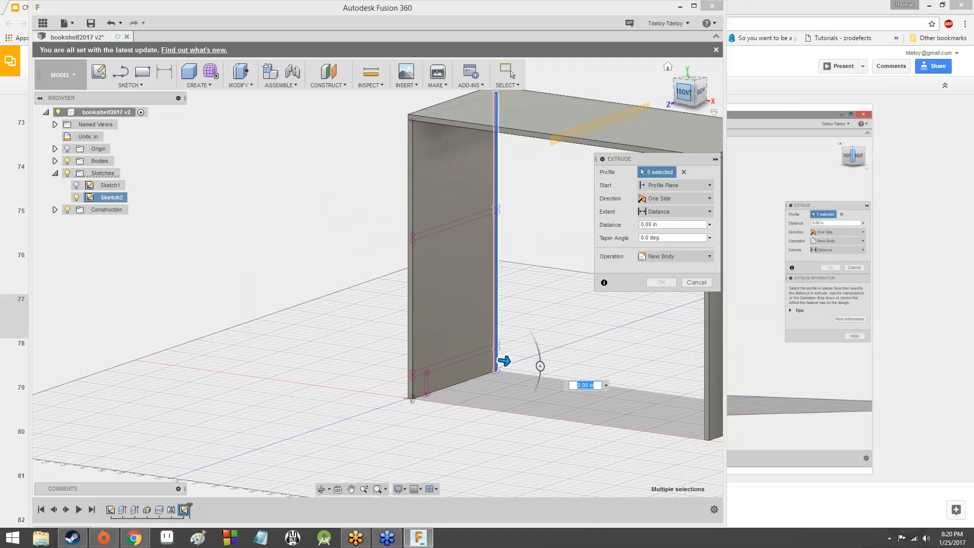
{"action": "mouse_move", "coordinate": [702, 92]}
{"action": "left_mouse_down"}
{"action": "mouse_move", "coordinate": [660, 97]}
{"action": "mouse_move", "coordinate": [654, 104]}
{"action": "mouse_move", "coordinate": [677, 99]}
{"action": "mouse_move", "coordinate": [654, 152]}
{"action": "left_mouse_up"}
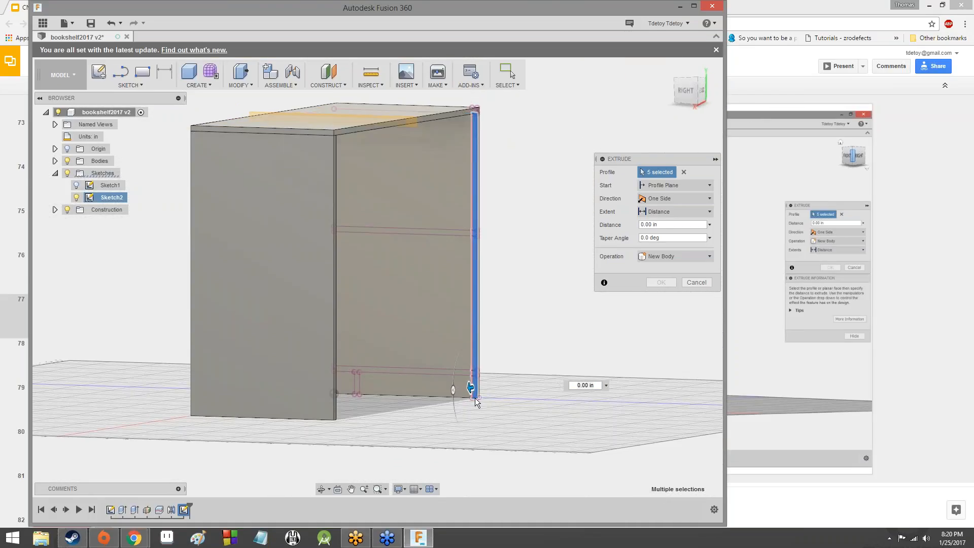
{"action": "left_click_drag", "start_coordinate": [685, 99], "coordinate": [724, 98]}
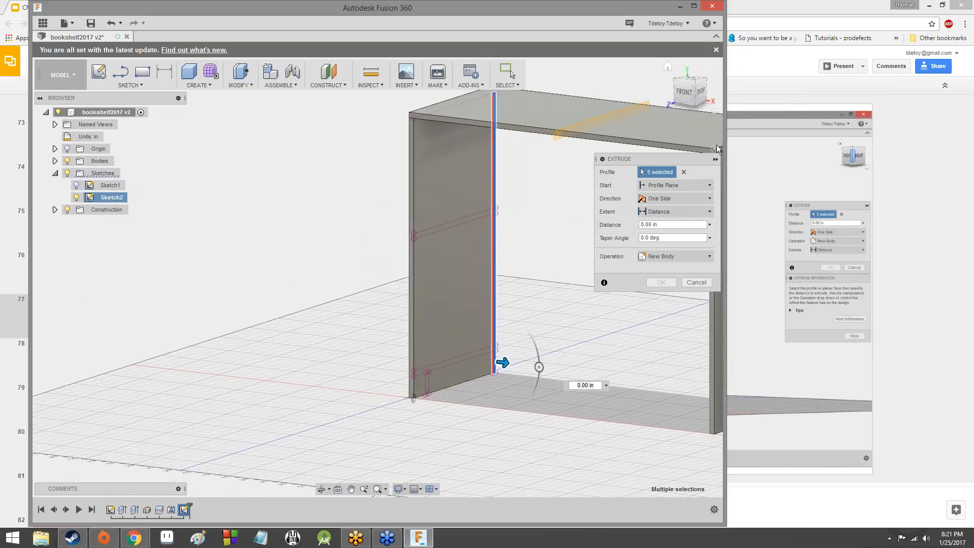
Following slide 78, set the extrusion's extent to To Object in Fusion 360, ending at the opposite side board's inside face
{"action": "left_click", "coordinate": [744, 109]}
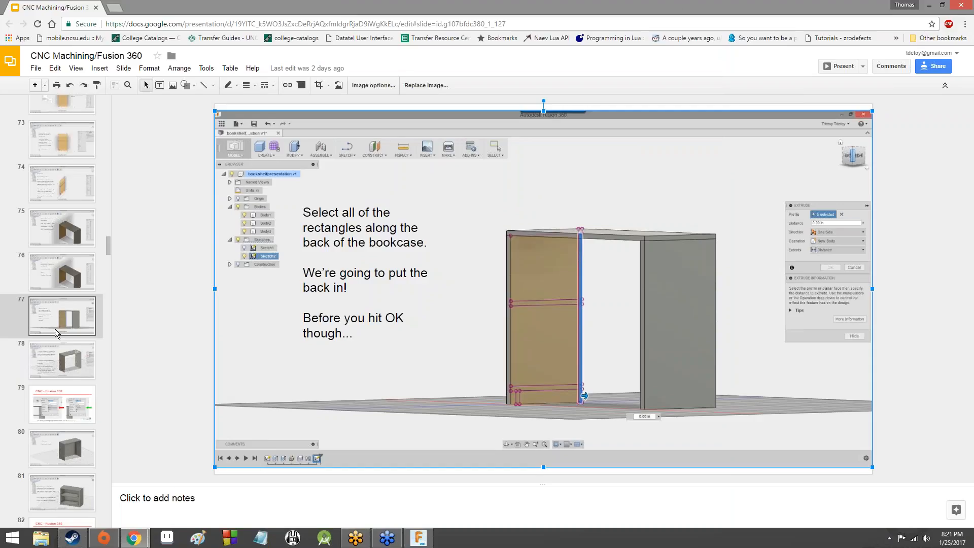
{"action": "left_click", "coordinate": [58, 345]}
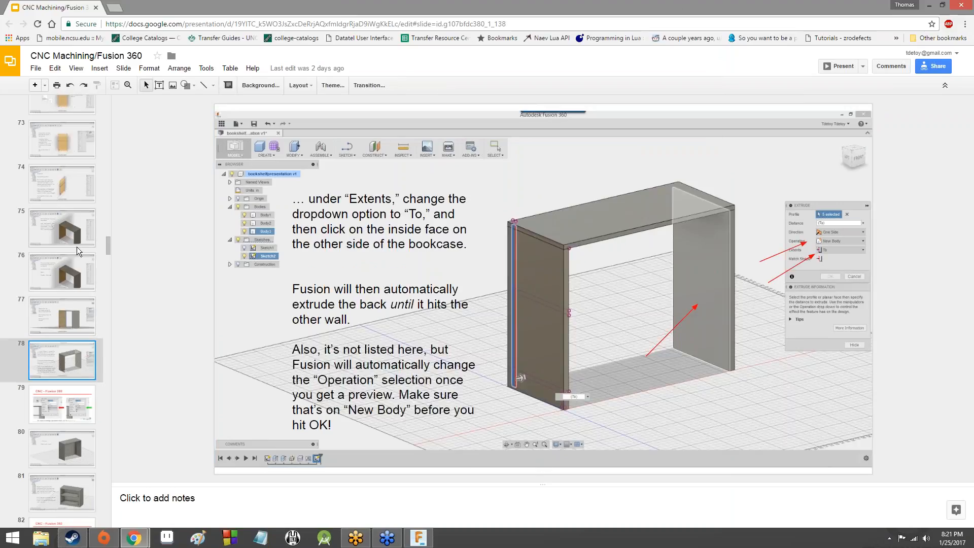
{"action": "left_click", "coordinate": [420, 538]}
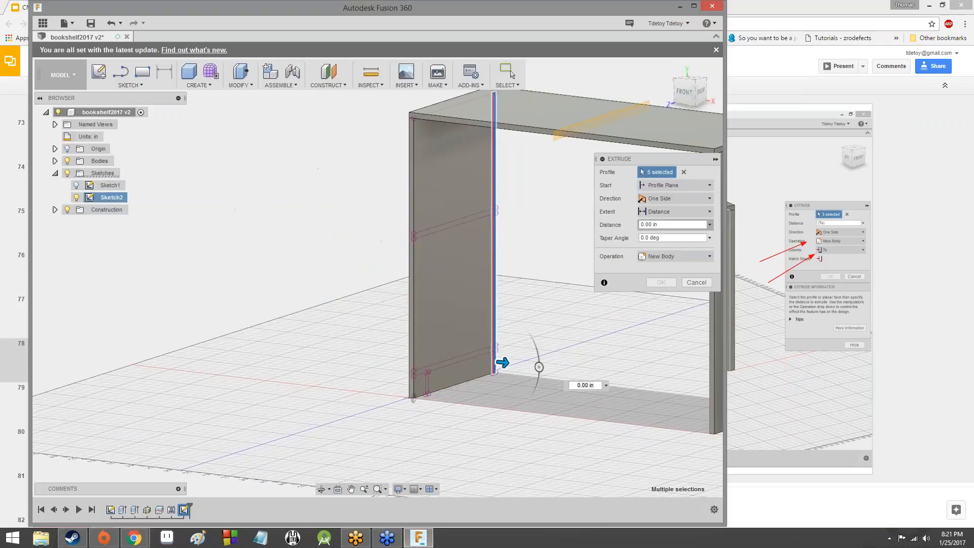
{"action": "left_click", "coordinate": [643, 213]}
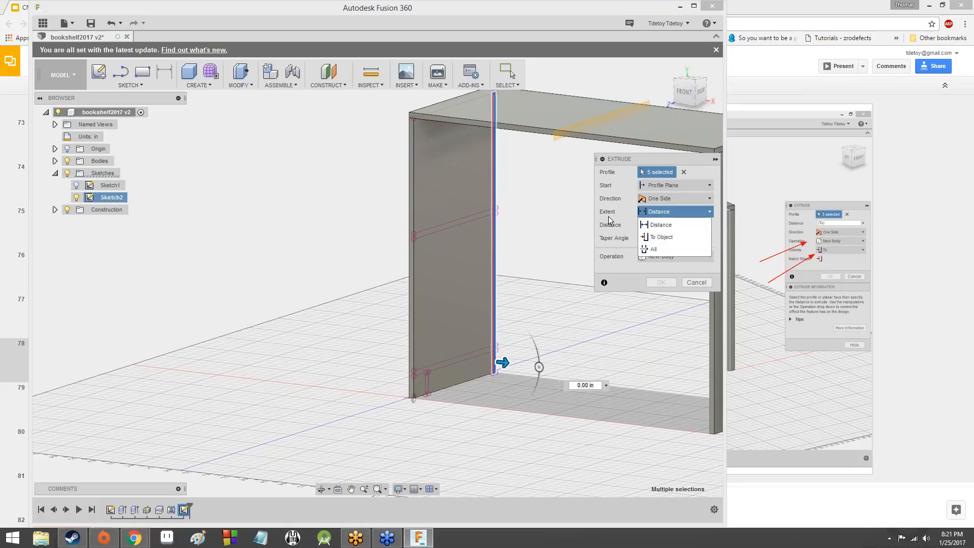
{"action": "left_click", "coordinate": [657, 240]}
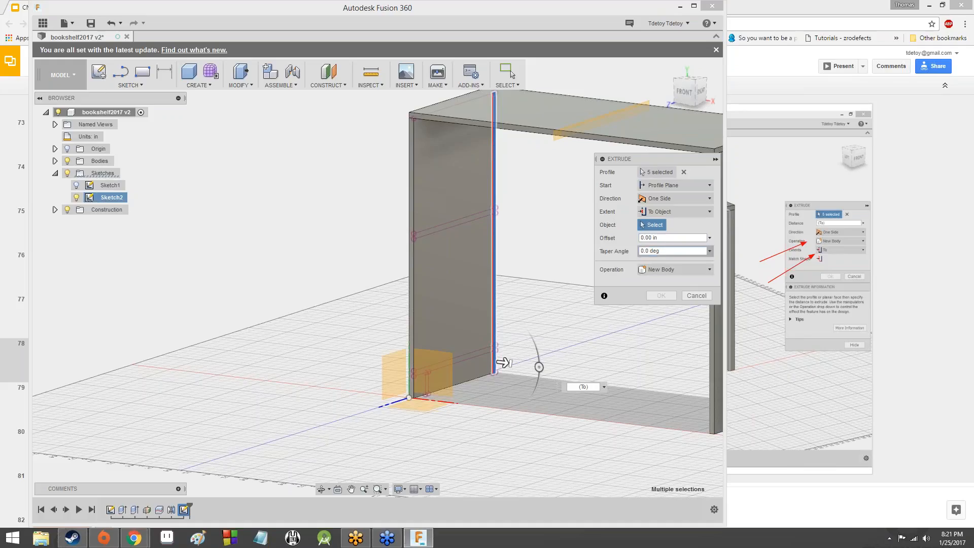
{"action": "middle_click_drag", "start_coordinate": [378, 277], "coordinate": [447, 279], "text": "shift"}
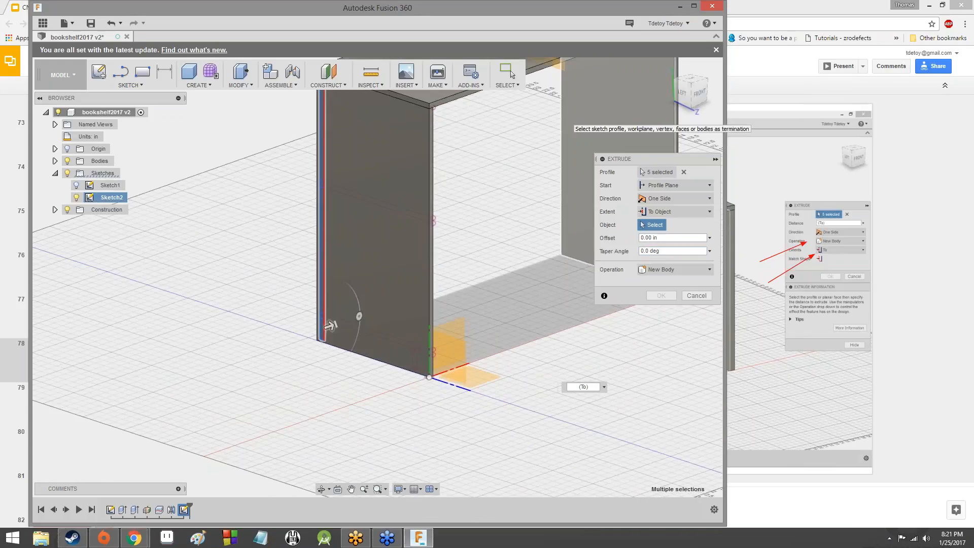
{"action": "left_click", "coordinate": [584, 153]}
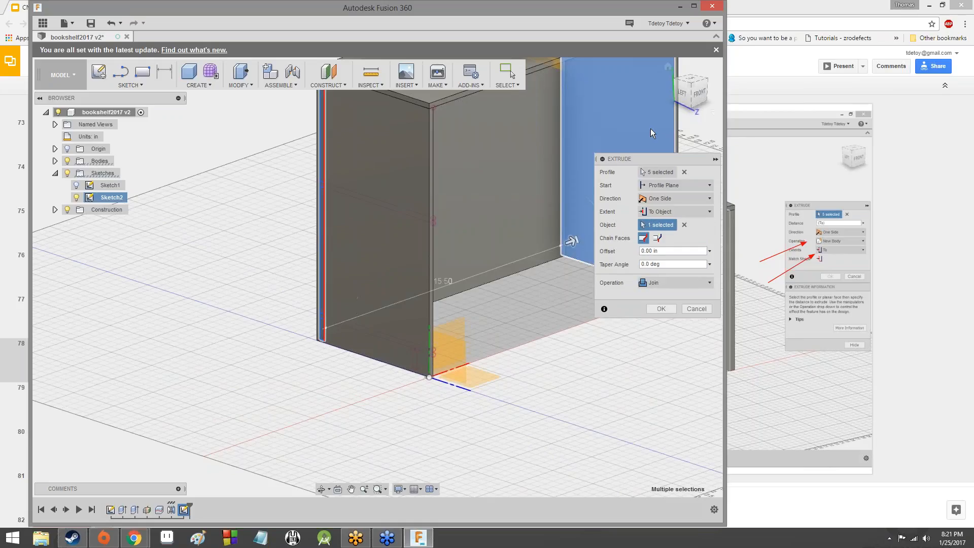
Set the back panel's operation to New Body, check the preview from front and back, and cancel the extrusion
{"action": "left_click_drag", "start_coordinate": [696, 93], "coordinate": [614, 96]}
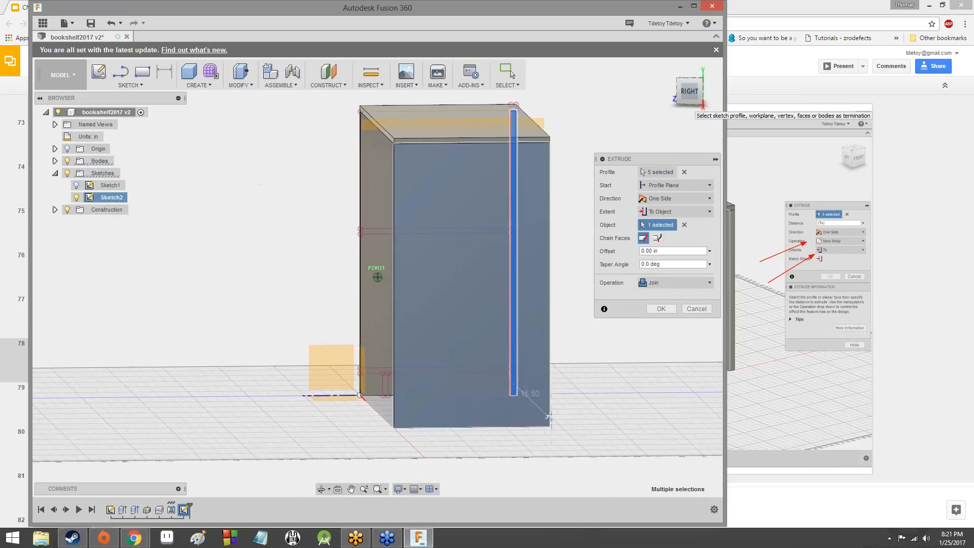
{"action": "middle_click_drag", "start_coordinate": [548, 417], "coordinate": [246, 495], "text": "shift"}
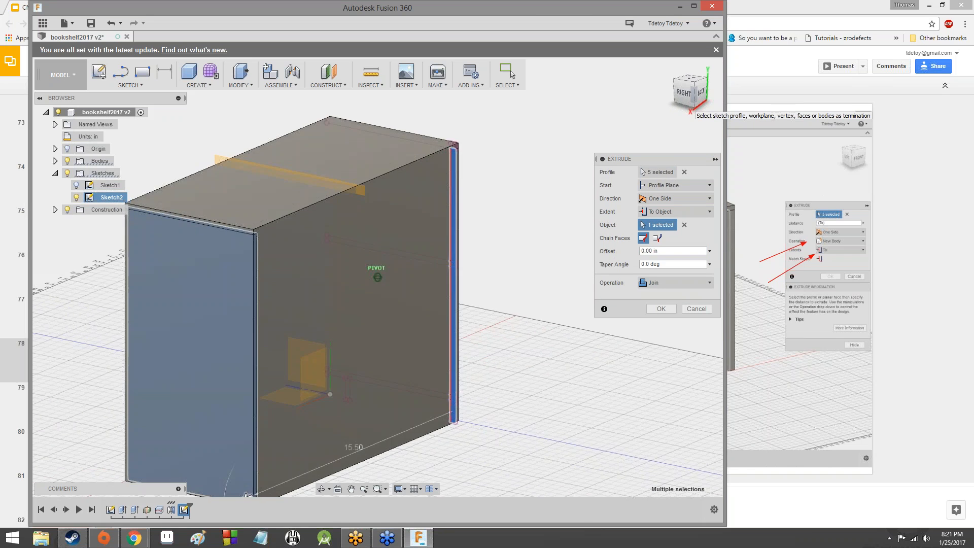
{"action": "mouse_move", "coordinate": [694, 93]}
{"action": "left_mouse_down"}
{"action": "mouse_move", "coordinate": [767, 106]}
{"action": "mouse_move", "coordinate": [776, 142]}
{"action": "mouse_move", "coordinate": [761, 109]}
{"action": "mouse_move", "coordinate": [710, 81]}
{"action": "mouse_move", "coordinate": [757, 82]}
{"action": "mouse_move", "coordinate": [726, 127]}
{"action": "mouse_move", "coordinate": [706, 125]}
{"action": "mouse_move", "coordinate": [720, 130]}
{"action": "mouse_move", "coordinate": [774, 112]}
{"action": "mouse_move", "coordinate": [790, 88]}
{"action": "mouse_move", "coordinate": [701, 93]}
{"action": "mouse_move", "coordinate": [695, 104]}
{"action": "left_mouse_up"}
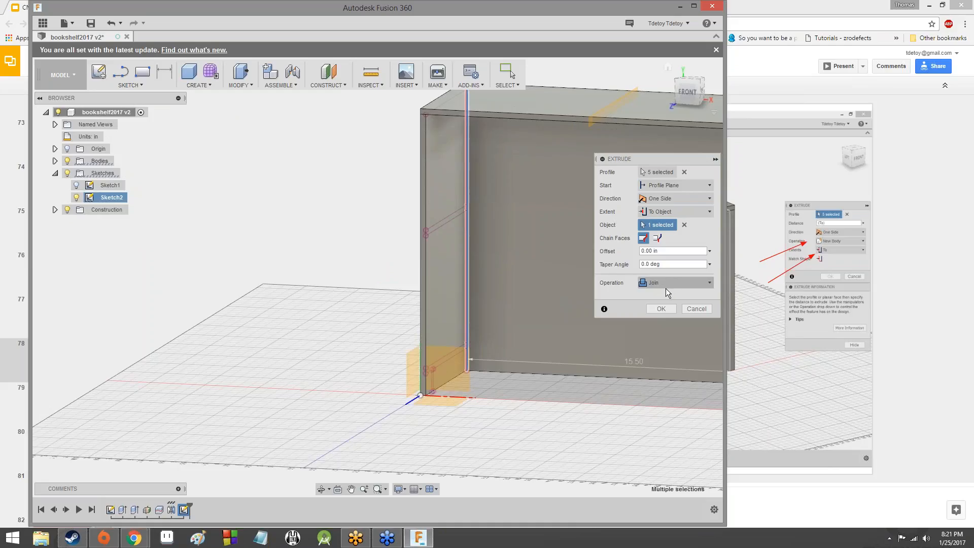
{"action": "left_click", "coordinate": [665, 288]}
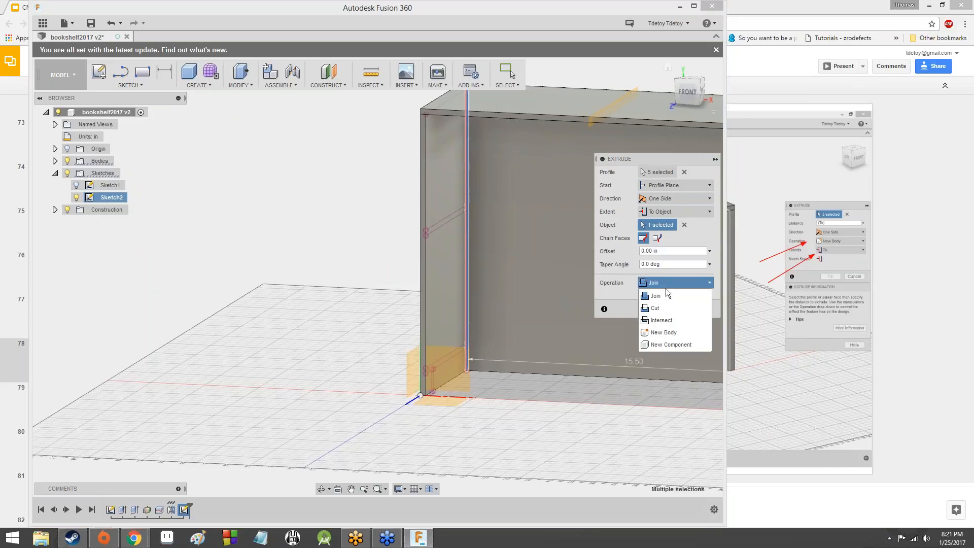
{"action": "left_click", "coordinate": [668, 333]}
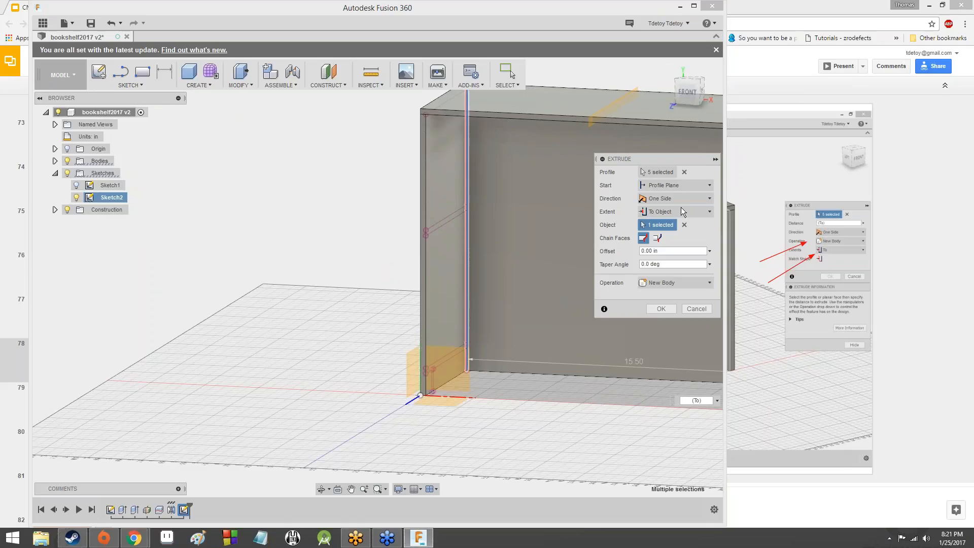
{"action": "left_click_drag", "start_coordinate": [693, 94], "coordinate": [604, 92]}
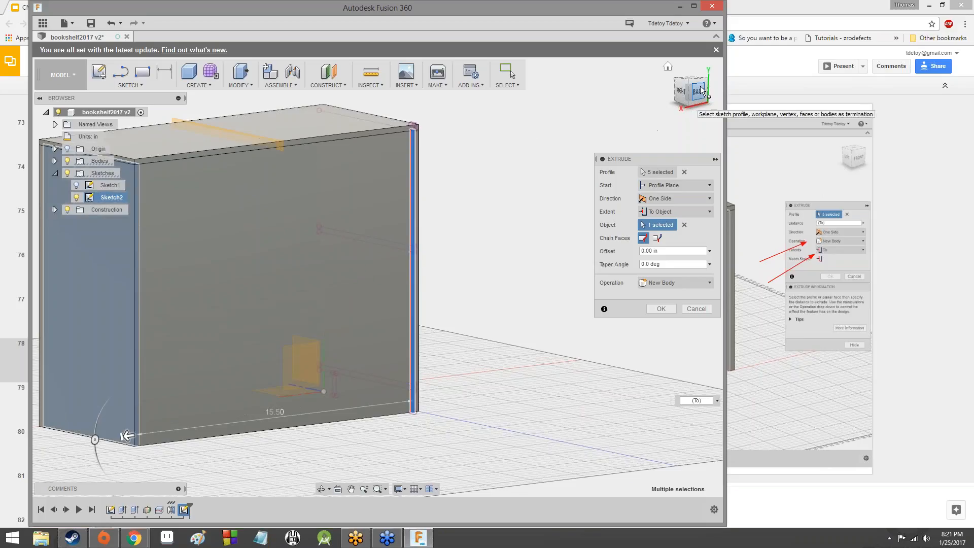
{"action": "mouse_move", "coordinate": [701, 87]}
{"action": "left_mouse_down"}
{"action": "mouse_move", "coordinate": [647, 99]}
{"action": "mouse_move", "coordinate": [591, 84]}
{"action": "mouse_move", "coordinate": [657, 88]}
{"action": "mouse_move", "coordinate": [686, 104]}
{"action": "mouse_move", "coordinate": [686, 83]}
{"action": "left_mouse_up"}
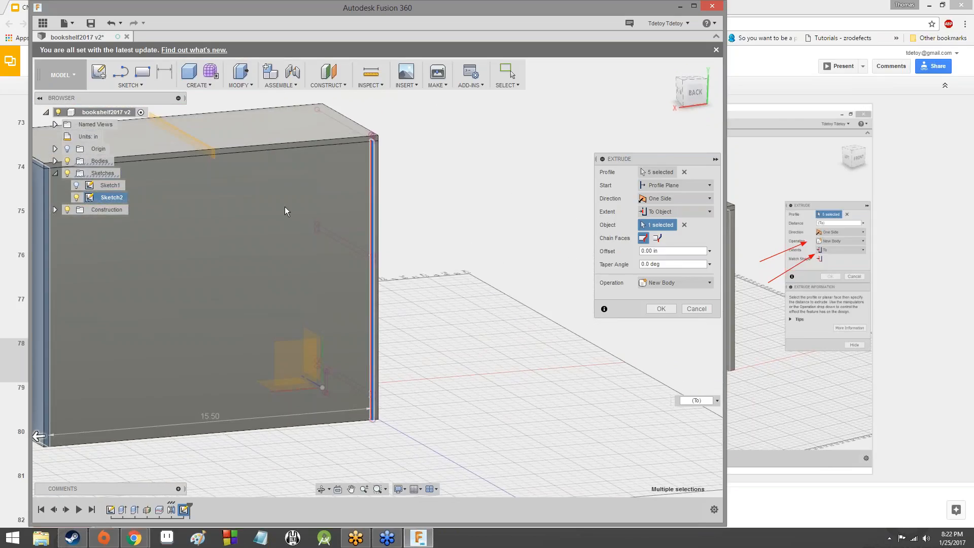
{"action": "left_click", "coordinate": [699, 309]}
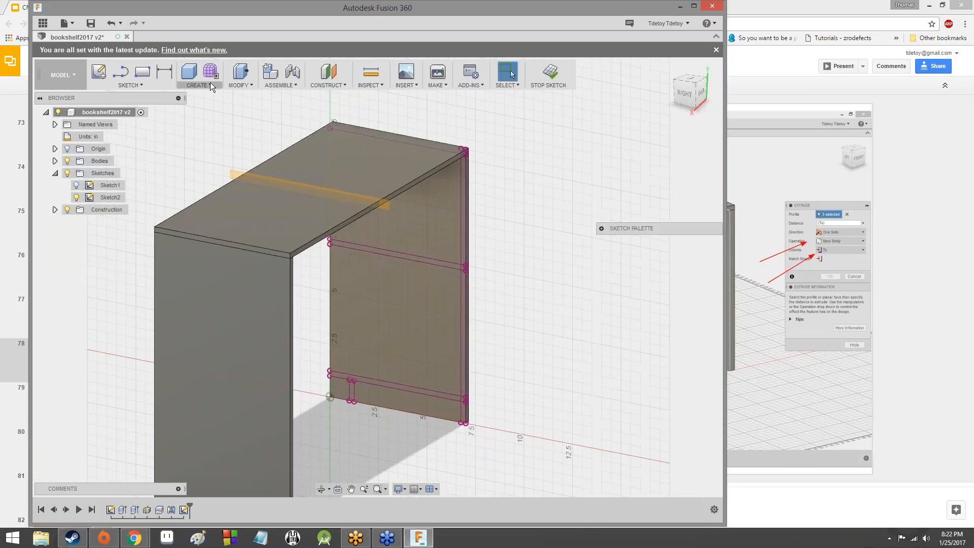
Start a fresh Extrude and select all five Sketch2 rectangles along the side board's rear edge as profiles
{"action": "left_click", "coordinate": [210, 82]}
{"action": "left_click", "coordinate": [215, 108]}
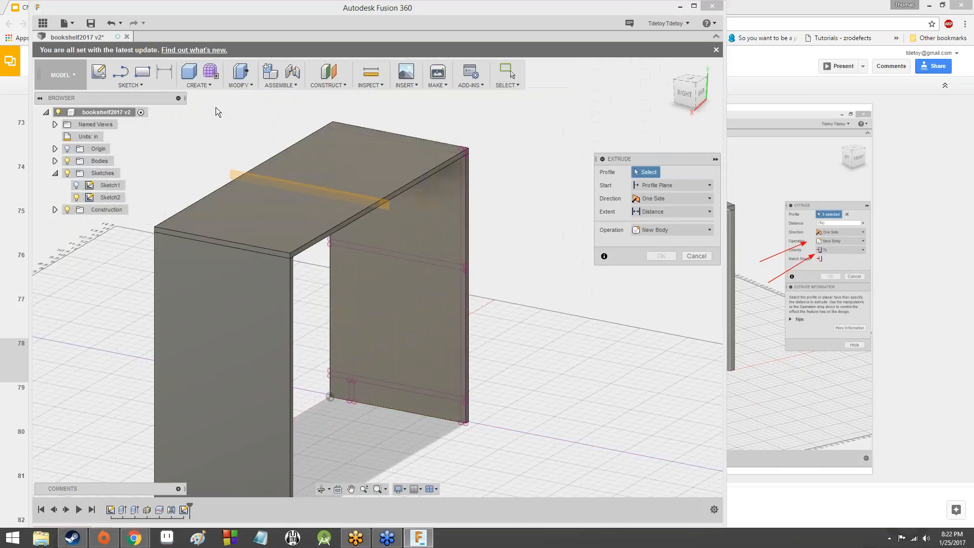
{"action": "left_click", "coordinate": [465, 229]}
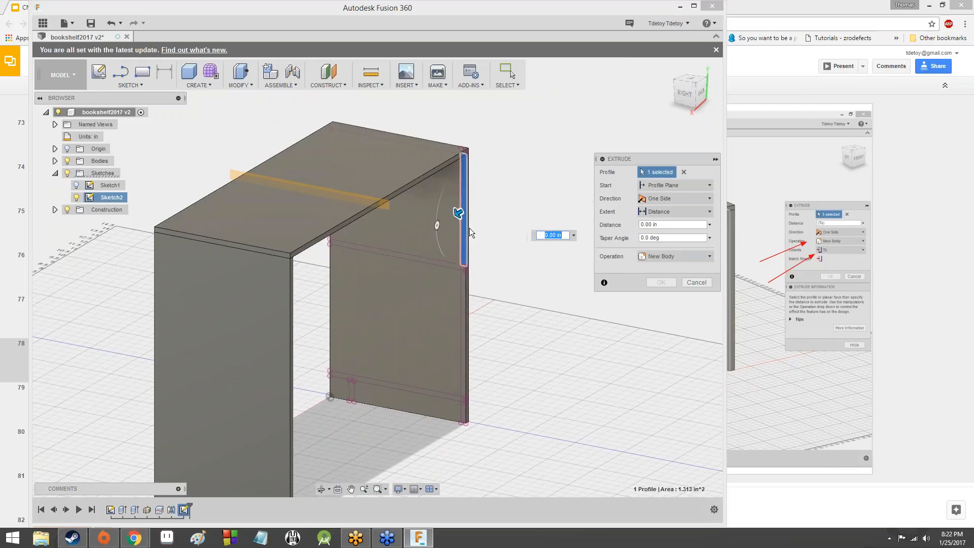
{"action": "left_click", "coordinate": [464, 274]}
{"action": "left_click", "coordinate": [464, 401]}
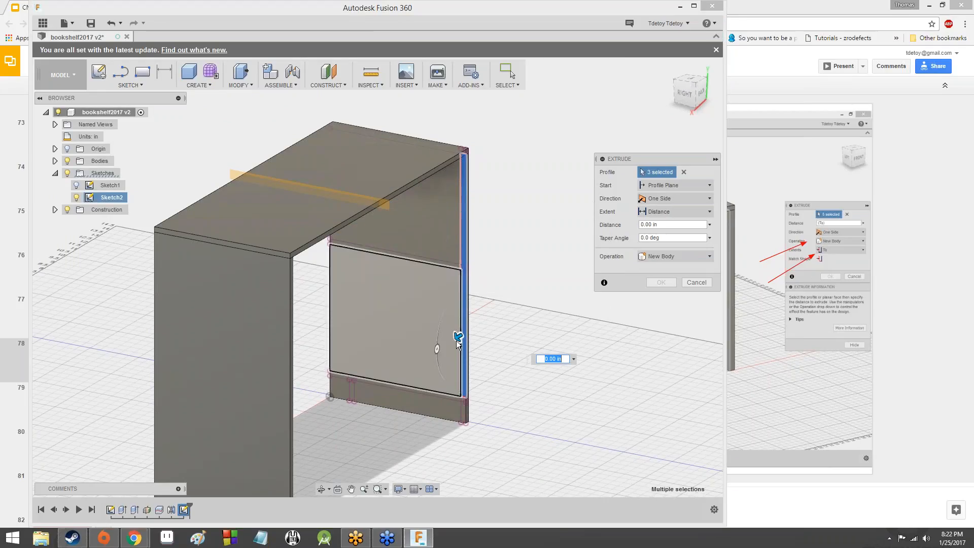
{"action": "left_click", "coordinate": [464, 406]}
{"action": "left_click", "coordinate": [462, 416]}
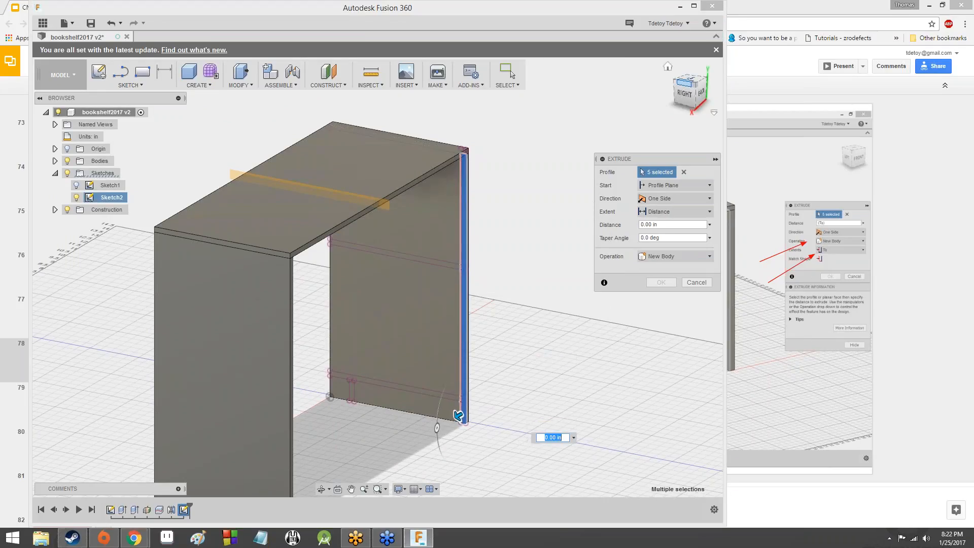
Set the extent of the five-rectangle back-panel extrusion to To Object
{"action": "middle_click_drag", "start_coordinate": [629, 309], "coordinate": [600, 221], "text": "shift"}
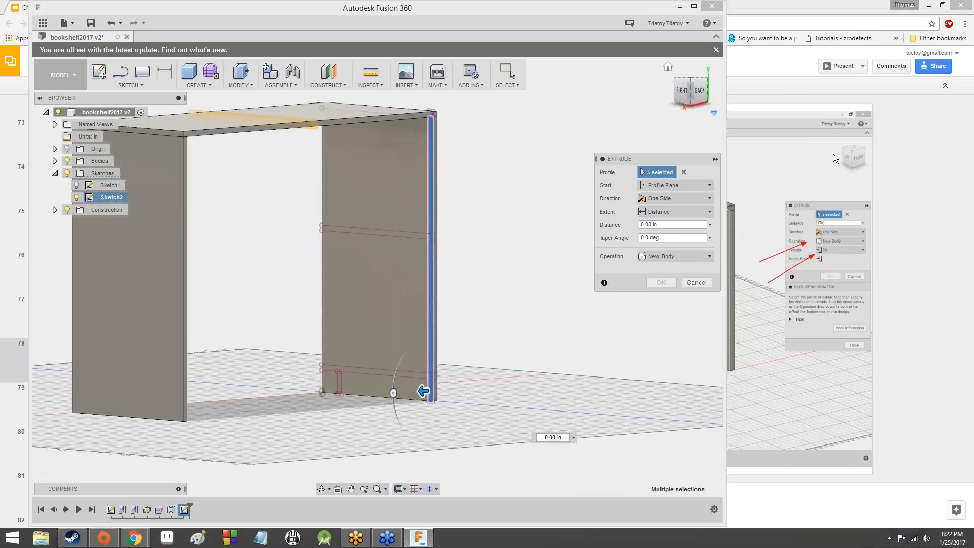
{"action": "left_click_drag", "start_coordinate": [601, 224], "coordinate": [707, 229]}
{"action": "mouse_move", "coordinate": [552, 214]}
{"action": "left_mouse_down"}
{"action": "mouse_move", "coordinate": [586, 212]}
{"action": "mouse_move", "coordinate": [576, 218]}
{"action": "left_mouse_up"}
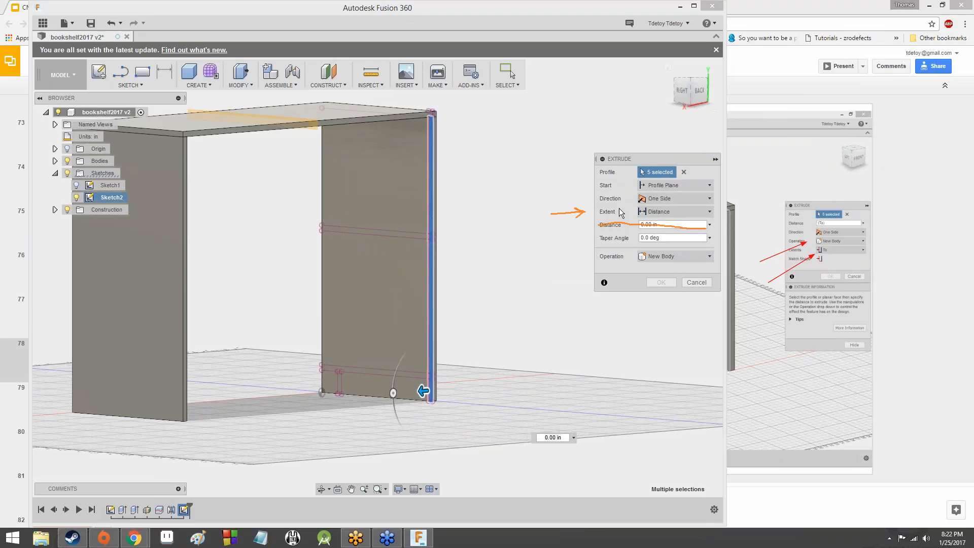
{"action": "left_click", "coordinate": [659, 212]}
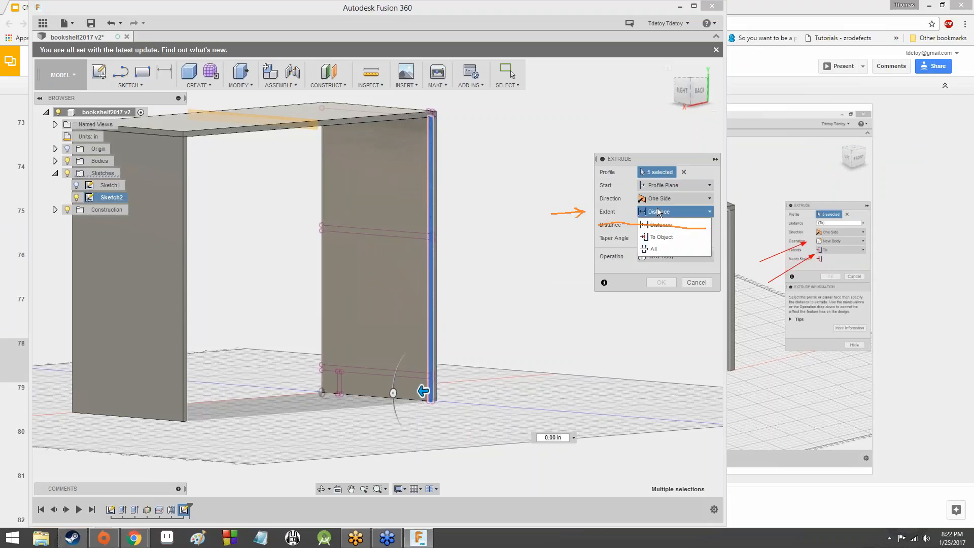
{"action": "left_click", "coordinate": [674, 240]}
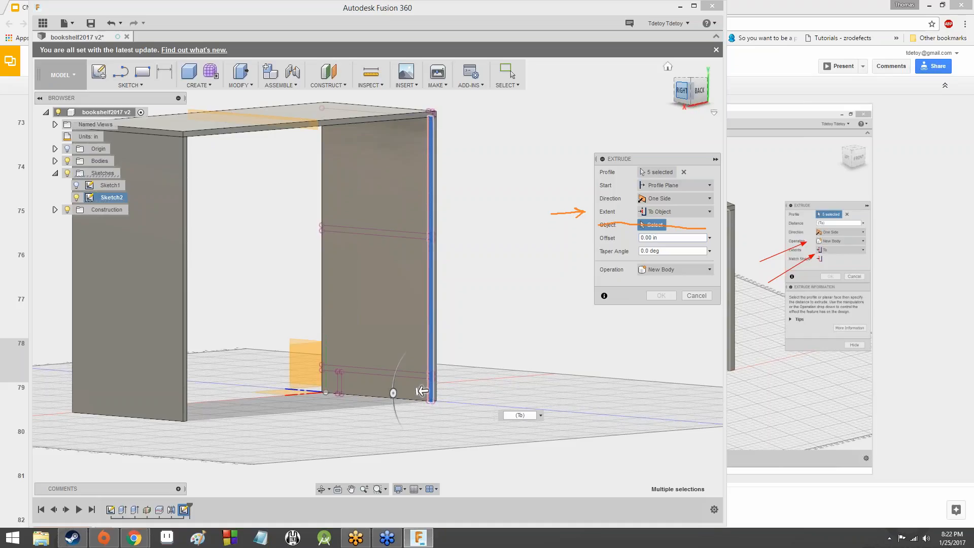
Pick the opposite side board's inside face as the object where the back-panel extrusion ends
{"action": "left_click_drag", "start_coordinate": [693, 86], "coordinate": [607, 101]}
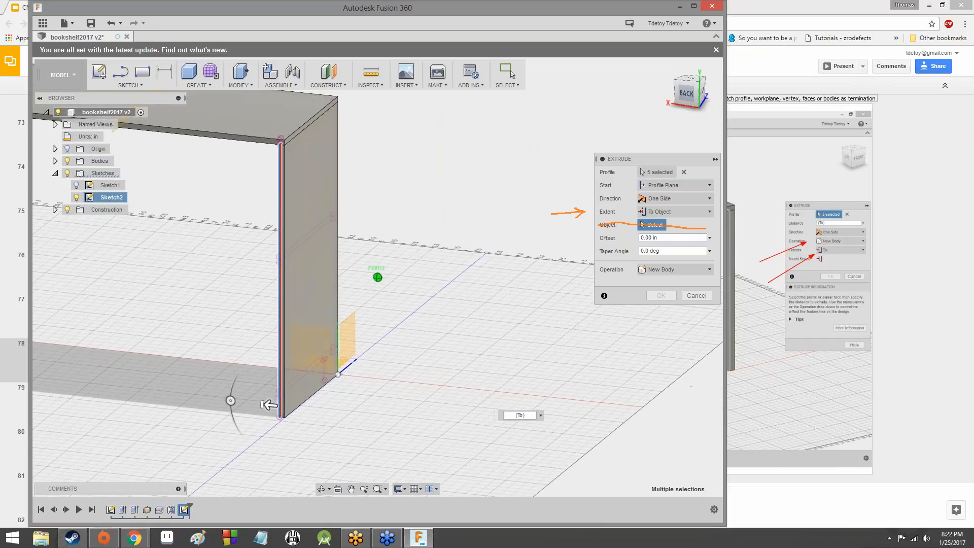
{"action": "left_click", "coordinate": [849, 196]}
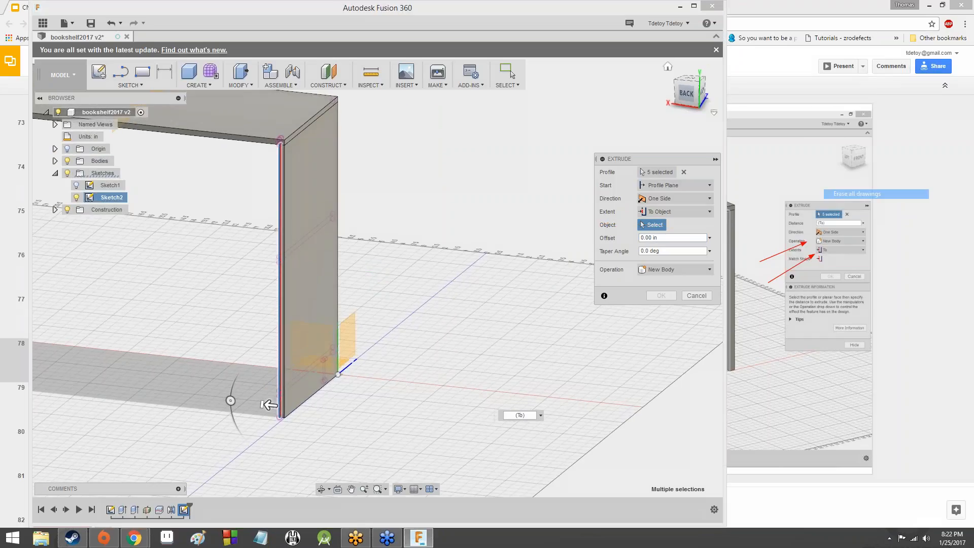
{"action": "left_click", "coordinate": [841, 153]}
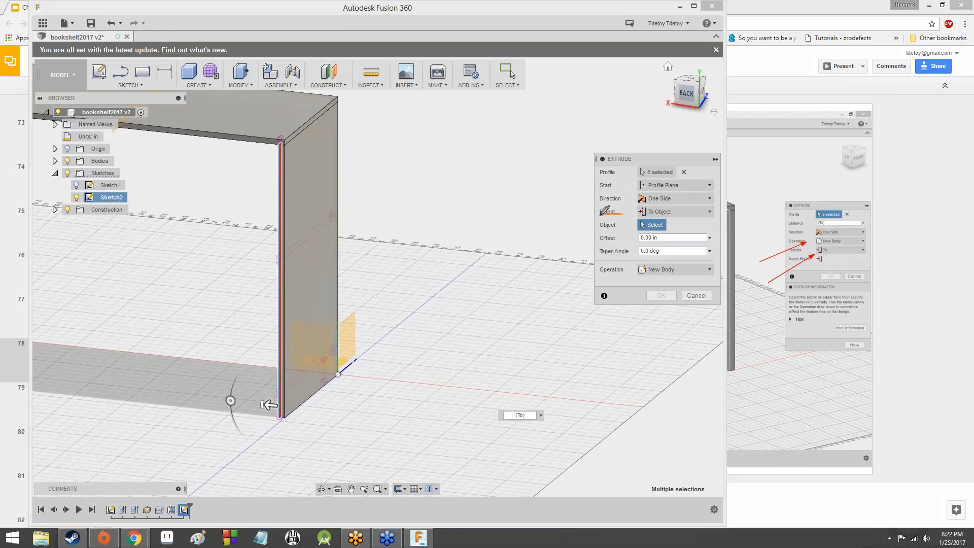
{"action": "left_click_drag", "start_coordinate": [611, 215], "coordinate": [624, 213]}
{"action": "left_click_drag", "start_coordinate": [702, 100], "coordinate": [650, 100]}
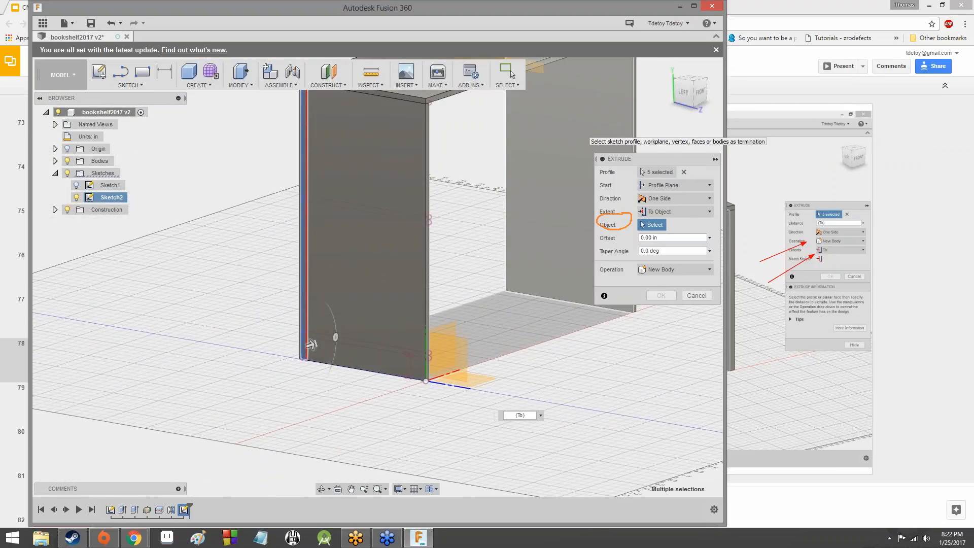
{"action": "left_click", "coordinate": [583, 135]}
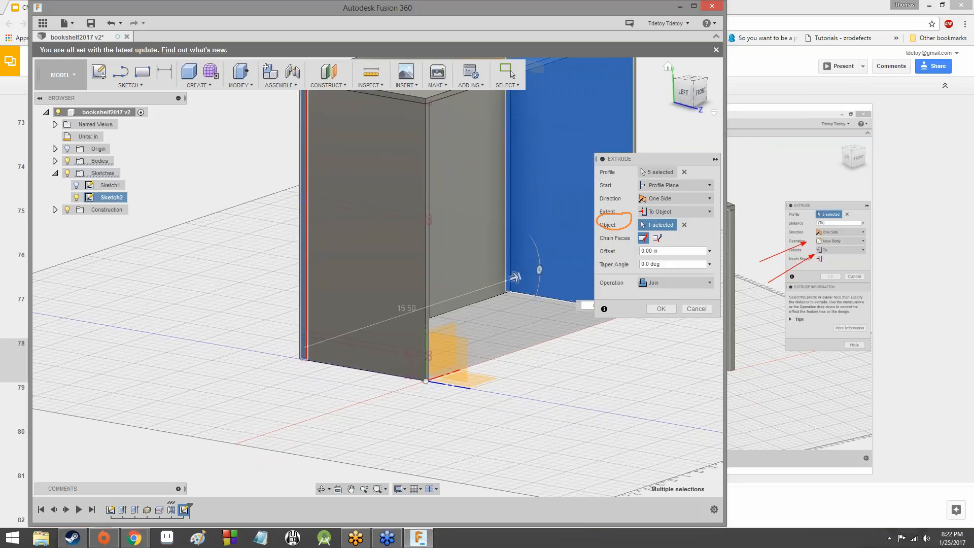
Set the extrusion's operation to New Body and create the back panel
{"action": "left_click_drag", "start_coordinate": [692, 101], "coordinate": [846, 101]}
{"action": "left_click", "coordinate": [836, 154]}
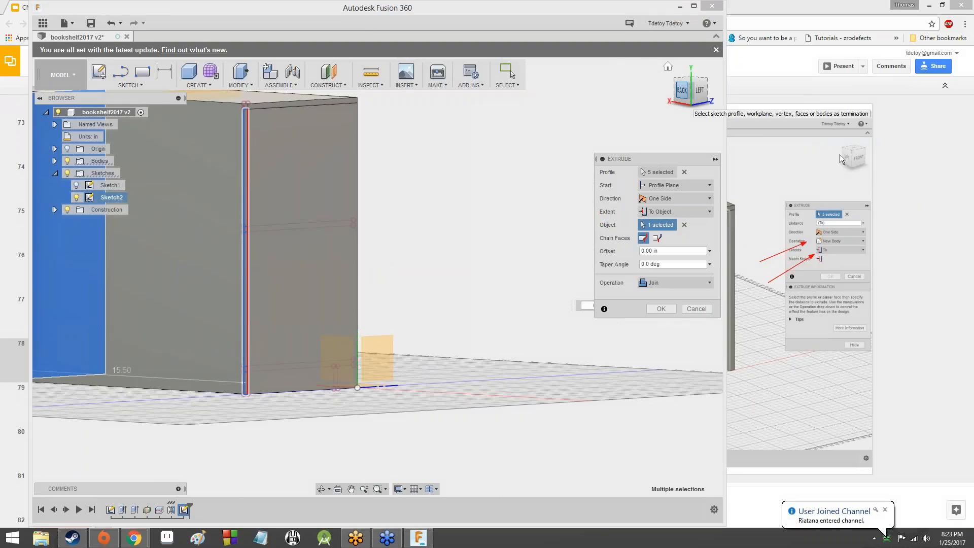
{"action": "mouse_move", "coordinate": [606, 279]}
{"action": "left_mouse_down"}
{"action": "mouse_move", "coordinate": [591, 279]}
{"action": "mouse_move", "coordinate": [611, 270]}
{"action": "mouse_move", "coordinate": [591, 281]}
{"action": "left_mouse_up"}
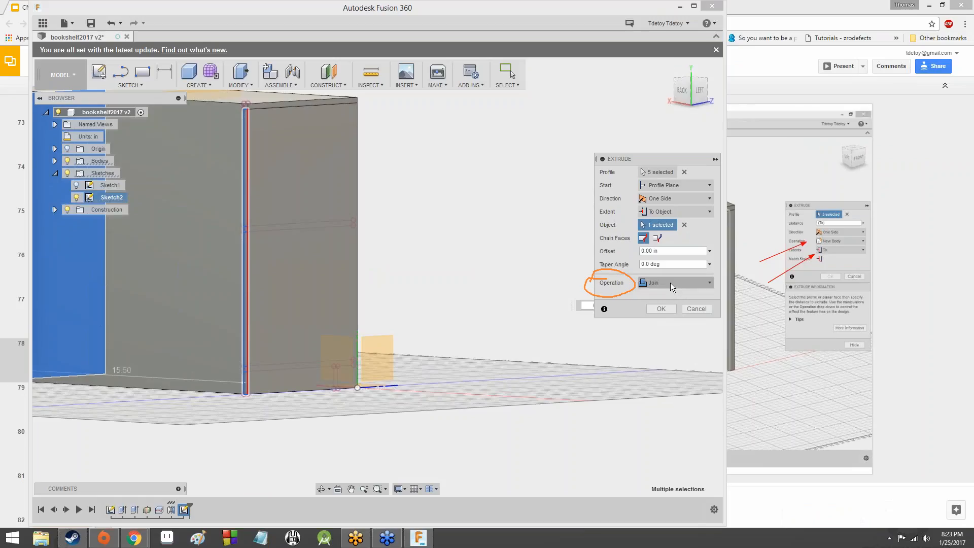
{"action": "left_click", "coordinate": [671, 283]}
{"action": "left_click", "coordinate": [675, 328]}
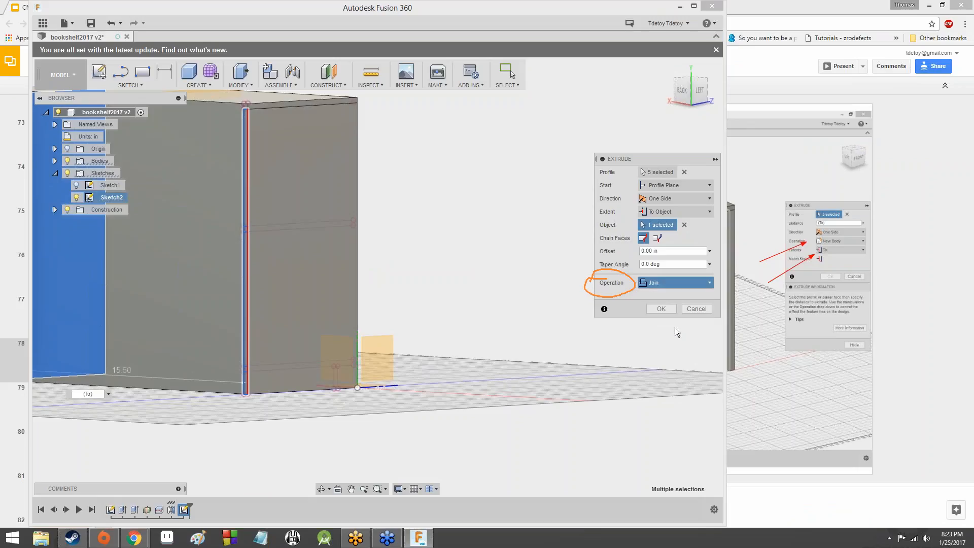
{"action": "mouse_move", "coordinate": [682, 88]}
{"action": "left_mouse_down"}
{"action": "mouse_move", "coordinate": [703, 98]}
{"action": "mouse_move", "coordinate": [573, 94]}
{"action": "mouse_move", "coordinate": [609, 59]}
{"action": "mouse_move", "coordinate": [553, 53]}
{"action": "mouse_move", "coordinate": [595, 91]}
{"action": "left_mouse_up"}
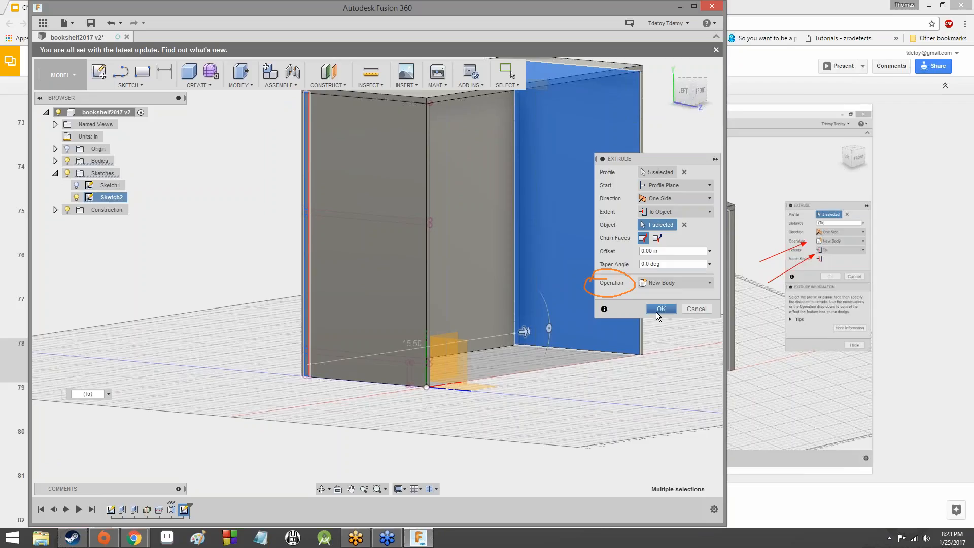
{"action": "left_click", "coordinate": [657, 309]}
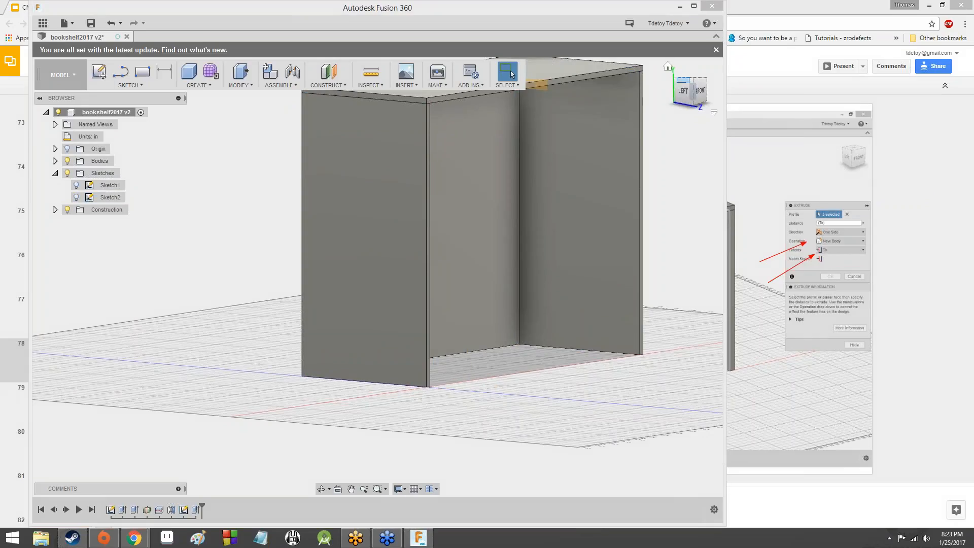
Inspect the back panel from behind and undo its extrusion
{"action": "left_click_drag", "start_coordinate": [683, 80], "coordinate": [345, 89]}
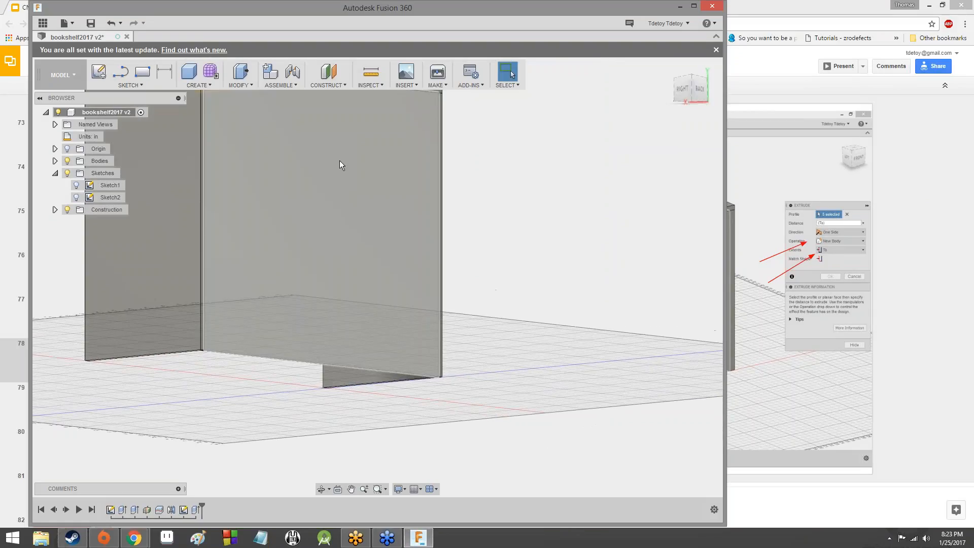
{"action": "left_click", "coordinate": [688, 97]}
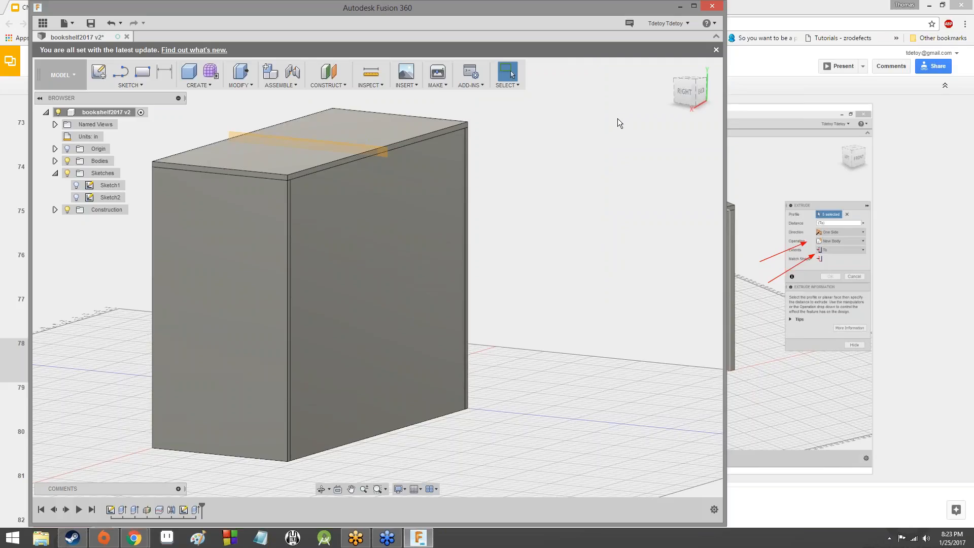
{"action": "left_click", "coordinate": [111, 22]}
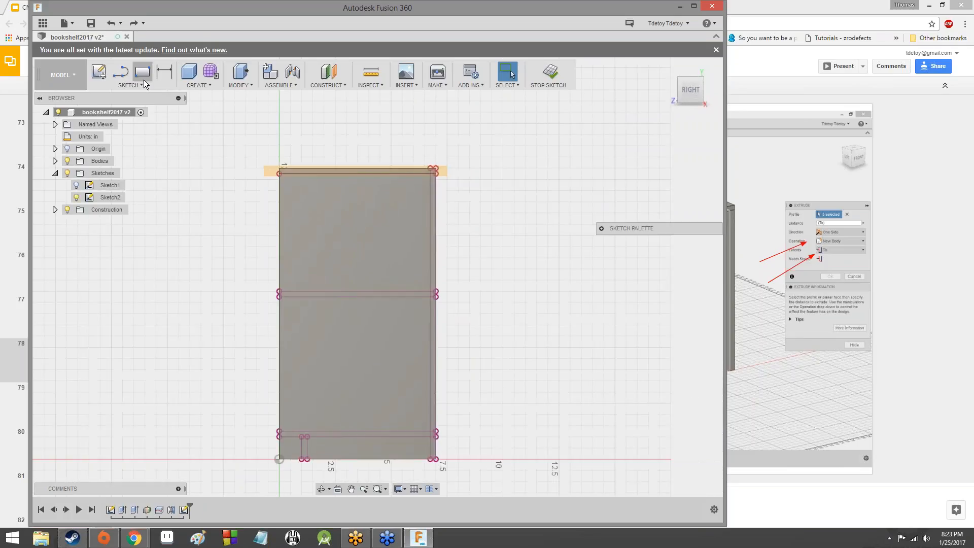
Start a new Extrude with Sketch2's five narrow rectangles along the side board's rear edge as profiles, keeping the distance at 0.00 in
{"action": "left_click_drag", "start_coordinate": [691, 91], "coordinate": [669, 96]}
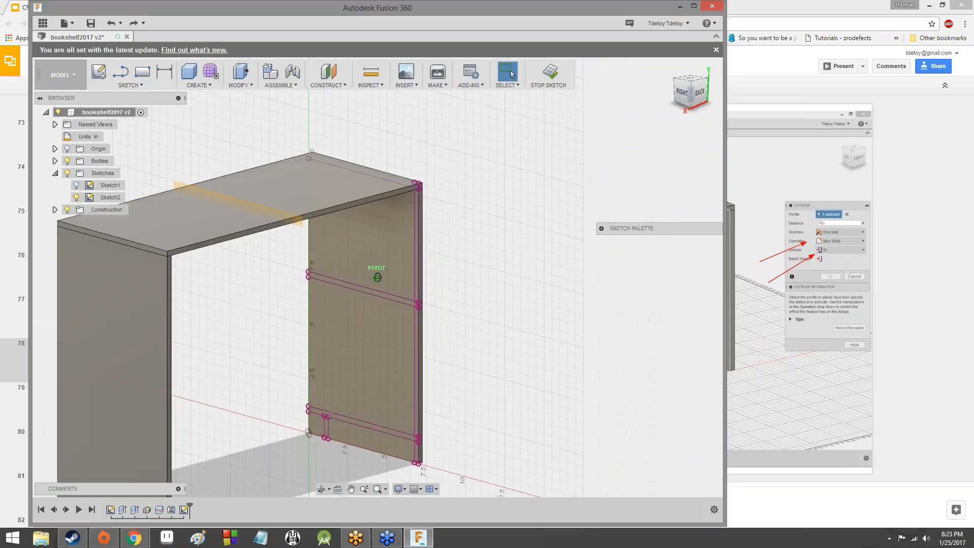
{"action": "left_click", "coordinate": [198, 85]}
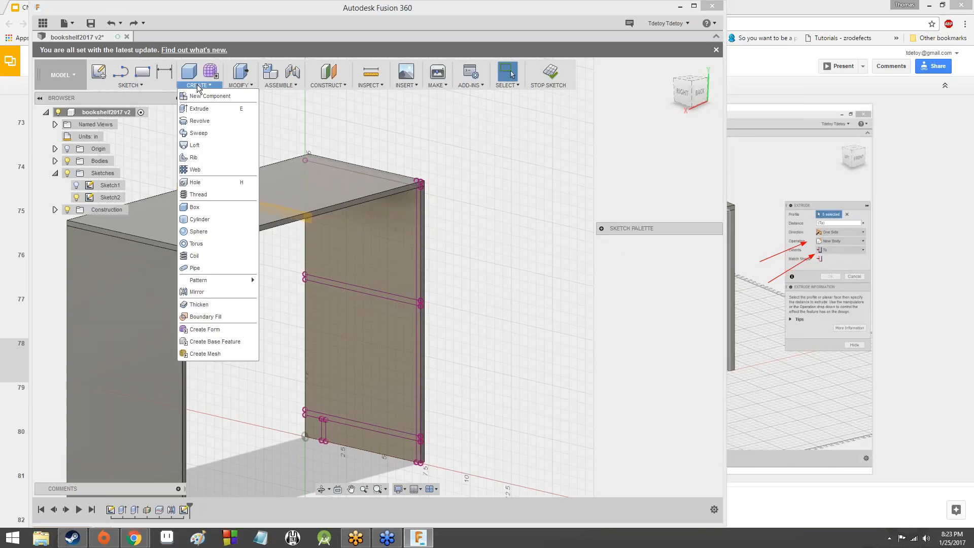
{"action": "left_click", "coordinate": [195, 108]}
{"action": "left_click", "coordinate": [417, 246]}
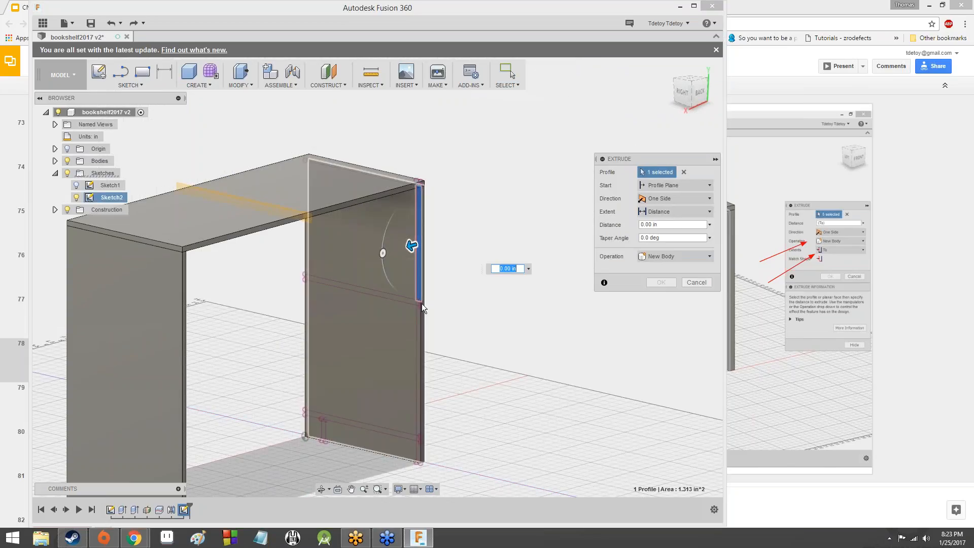
{"action": "left_click", "coordinate": [419, 325]}
{"action": "left_click", "coordinate": [419, 438]}
{"action": "left_click", "coordinate": [419, 439]}
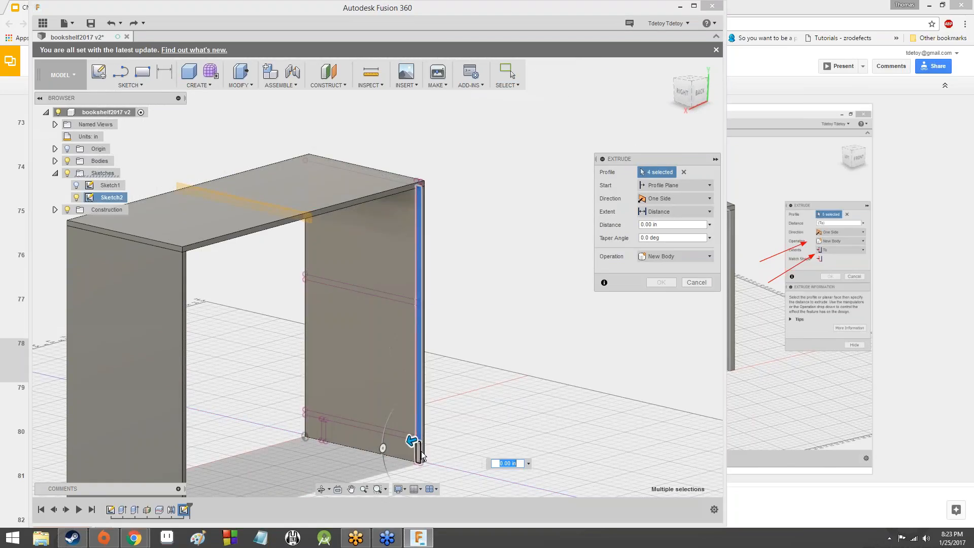
{"action": "left_click_drag", "start_coordinate": [415, 440], "coordinate": [427, 450]}
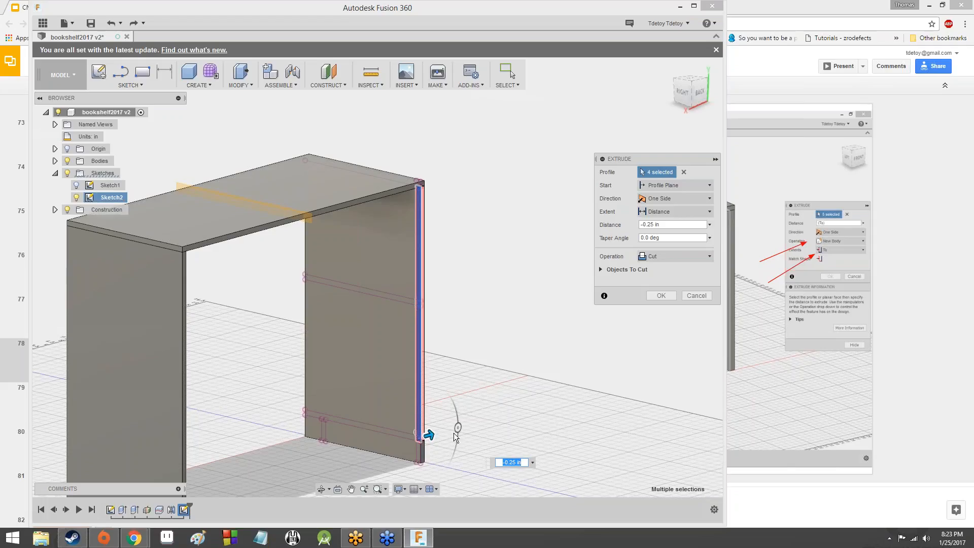
{"action": "left_click", "coordinate": [699, 94]}
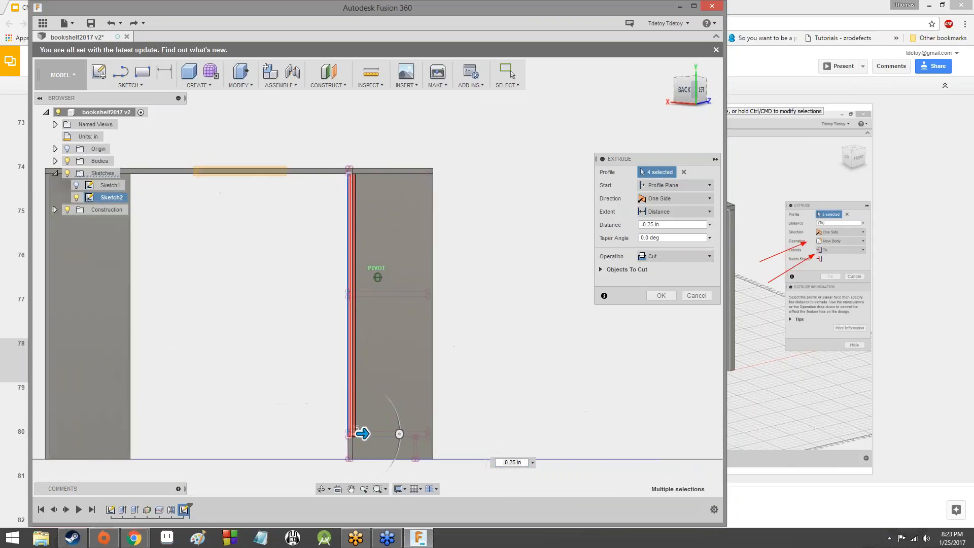
{"action": "middle_click_drag", "start_coordinate": [294, 426], "coordinate": [409, 462], "text": "shift"}
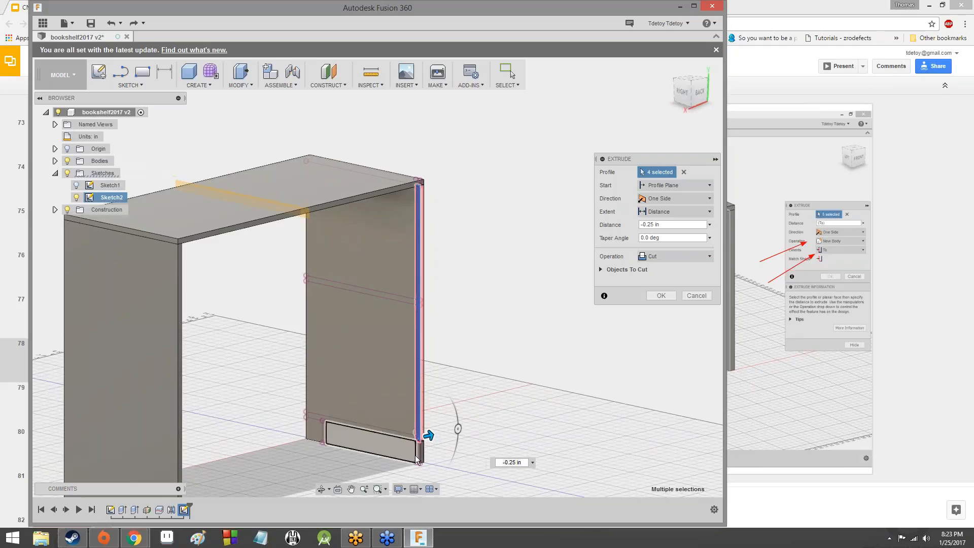
{"action": "left_click", "coordinate": [416, 459]}
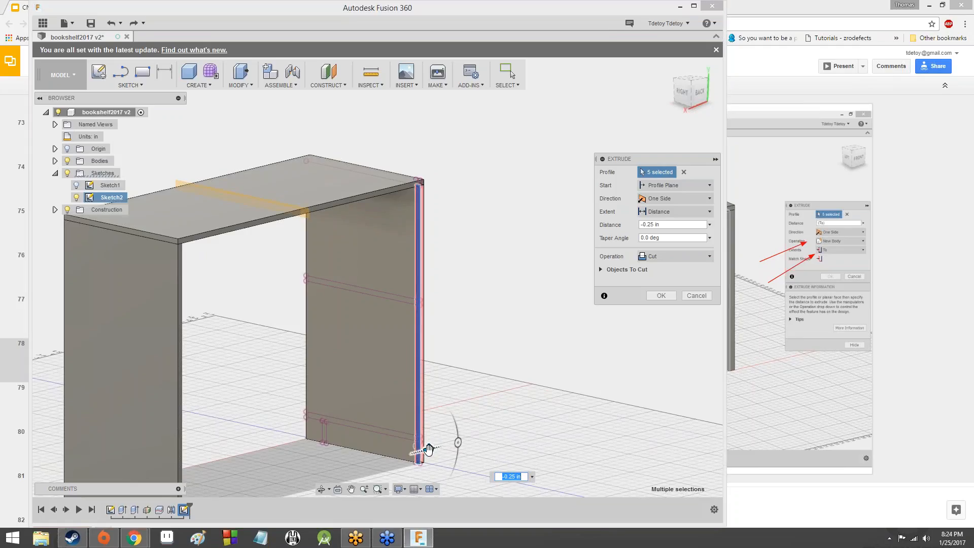
{"action": "mouse_move", "coordinate": [429, 449]}
{"action": "left_mouse_down"}
{"action": "mouse_move", "coordinate": [406, 456]}
{"action": "mouse_move", "coordinate": [424, 455]}
{"action": "left_mouse_up"}
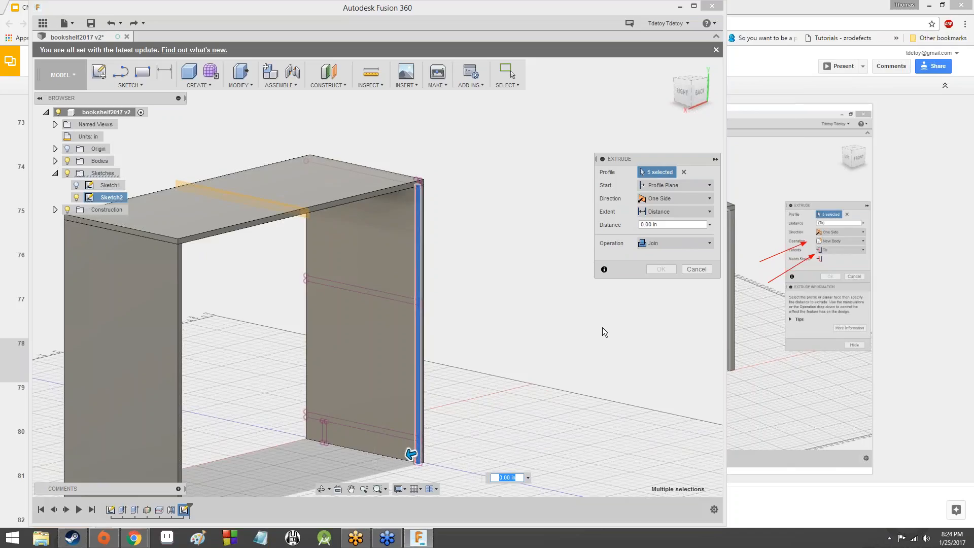
Set the repeated extrusion's extent to To Object, ending at the inside face of the opposite side board
{"action": "left_click", "coordinate": [666, 211]}
{"action": "left_click", "coordinate": [662, 237]}
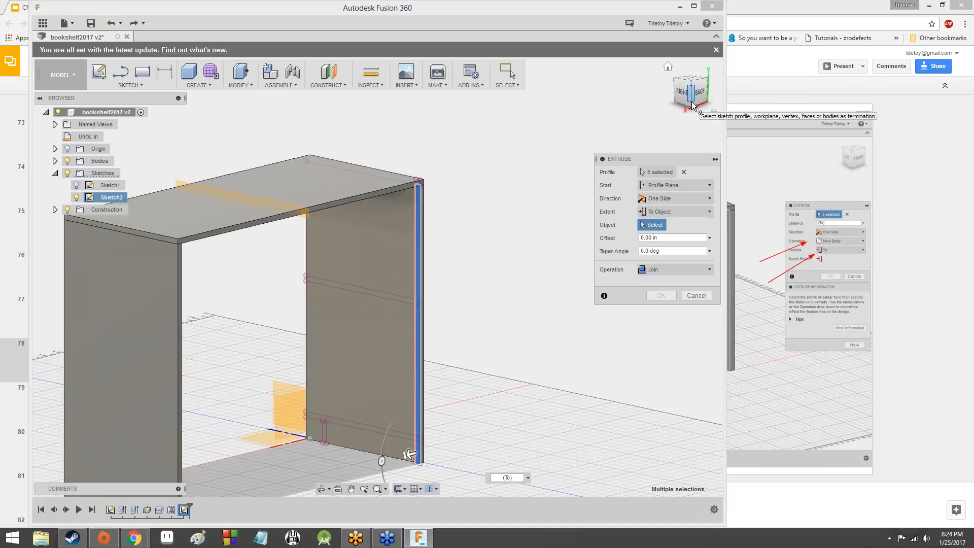
{"action": "left_click_drag", "start_coordinate": [695, 97], "coordinate": [654, 99]}
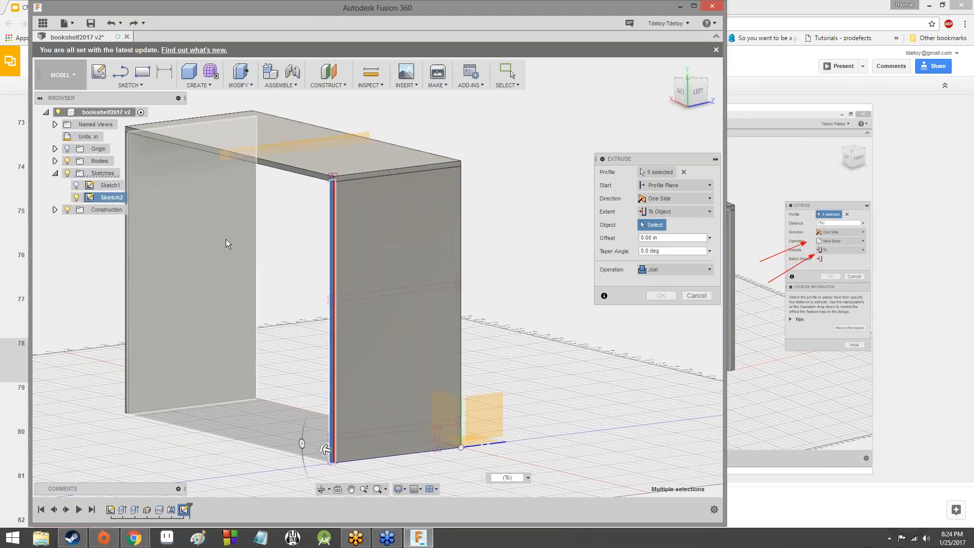
{"action": "left_click", "coordinate": [227, 239]}
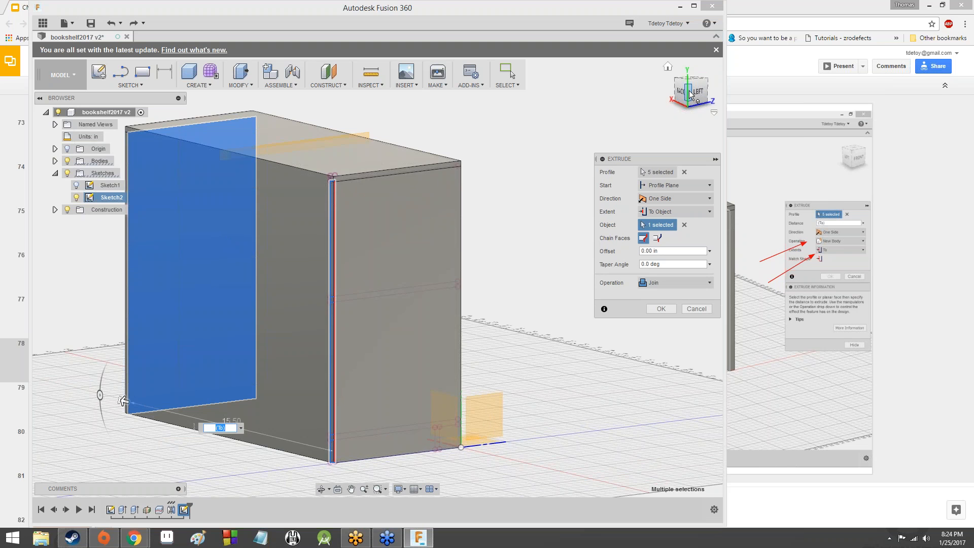
Change the back panel's operation from Join to New Body and check the preview from the back, left and front
{"action": "mouse_move", "coordinate": [692, 95]}
{"action": "left_mouse_down"}
{"action": "mouse_move", "coordinate": [731, 113]}
{"action": "mouse_move", "coordinate": [713, 101]}
{"action": "mouse_move", "coordinate": [662, 115]}
{"action": "mouse_move", "coordinate": [652, 106]}
{"action": "mouse_move", "coordinate": [693, 97]}
{"action": "left_mouse_up"}
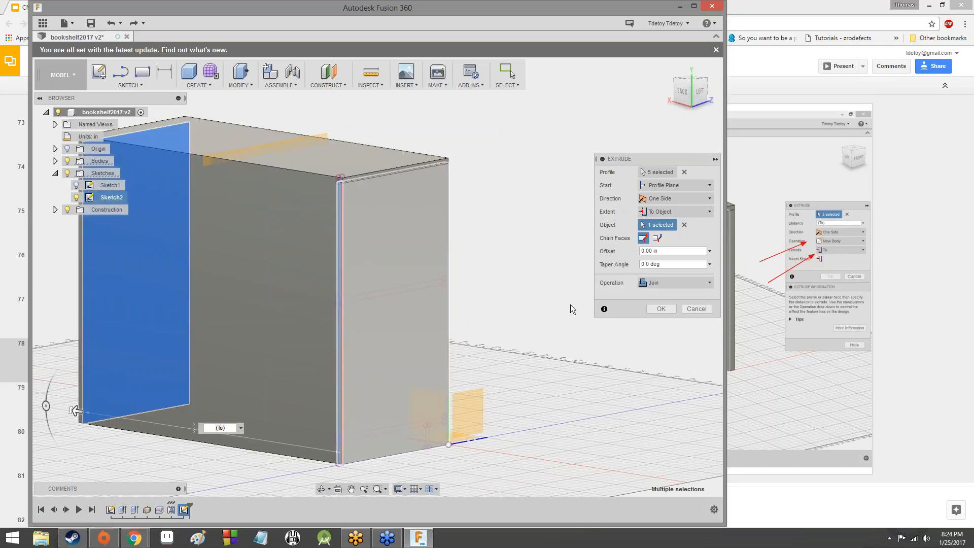
{"action": "left_click", "coordinate": [657, 281]}
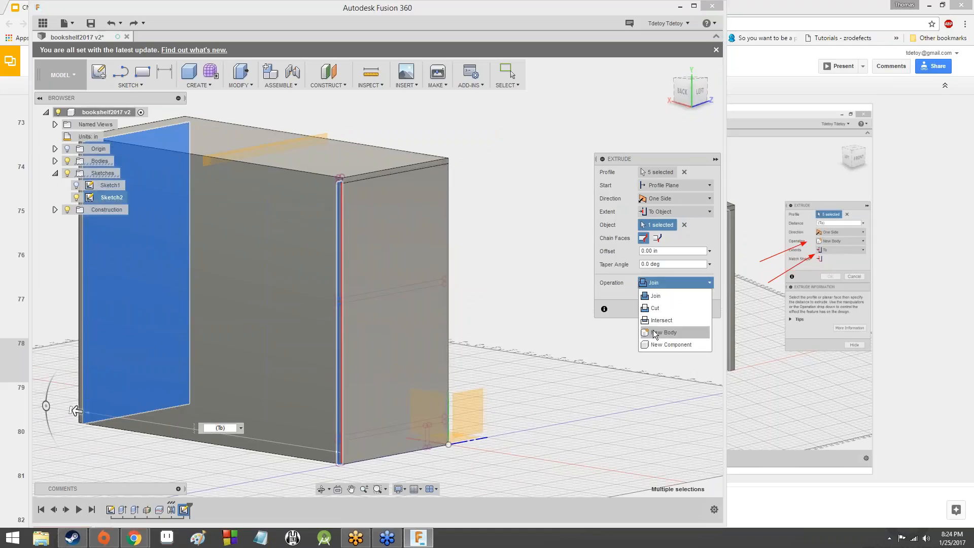
{"action": "left_click", "coordinate": [656, 333]}
{"action": "mouse_move", "coordinate": [687, 94]}
{"action": "left_mouse_down"}
{"action": "mouse_move", "coordinate": [717, 101]}
{"action": "mouse_move", "coordinate": [677, 93]}
{"action": "mouse_move", "coordinate": [133, 212]}
{"action": "left_mouse_up"}
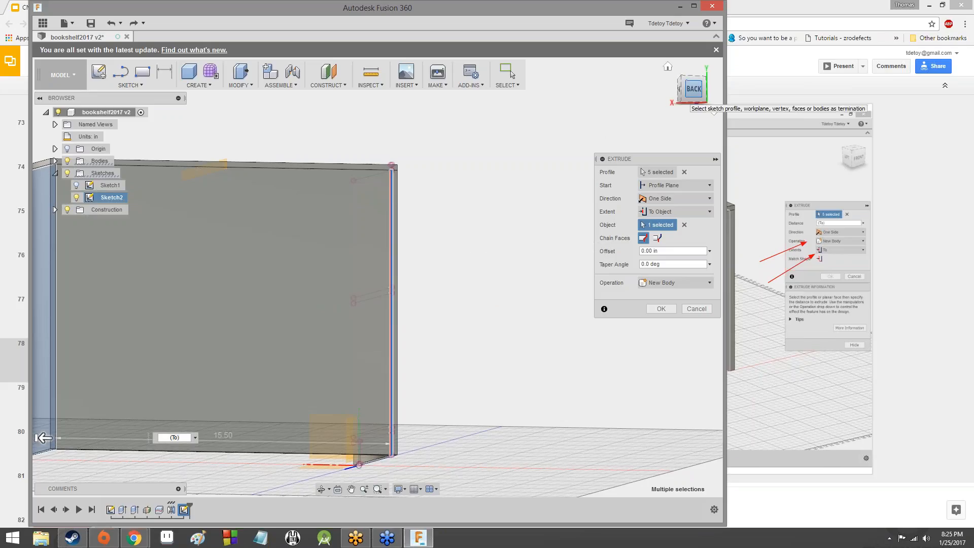
{"action": "mouse_move", "coordinate": [694, 91]}
{"action": "left_mouse_down"}
{"action": "mouse_move", "coordinate": [676, 87]}
{"action": "mouse_move", "coordinate": [690, 99]}
{"action": "mouse_move", "coordinate": [690, 86]}
{"action": "mouse_move", "coordinate": [680, 96]}
{"action": "mouse_move", "coordinate": [691, 101]}
{"action": "mouse_move", "coordinate": [696, 93]}
{"action": "left_mouse_up"}
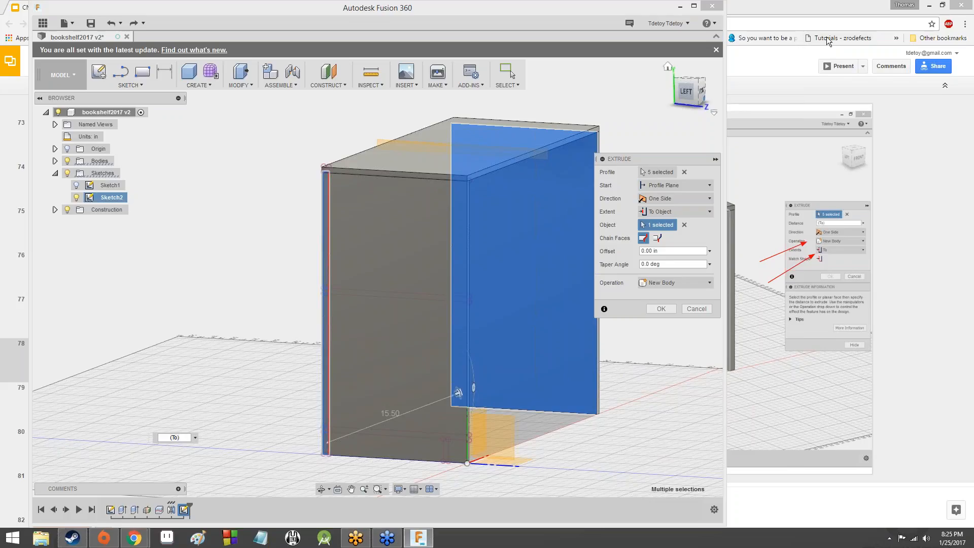
{"action": "left_click", "coordinate": [701, 92]}
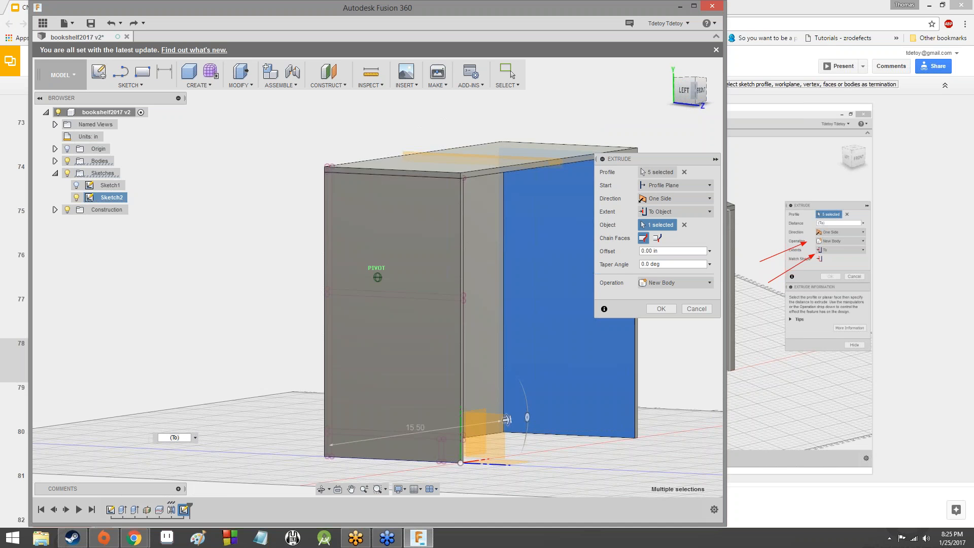
{"action": "middle_click_drag", "start_coordinate": [378, 277], "coordinate": [715, 485], "text": "shift"}
{"action": "left_click", "coordinate": [693, 85]}
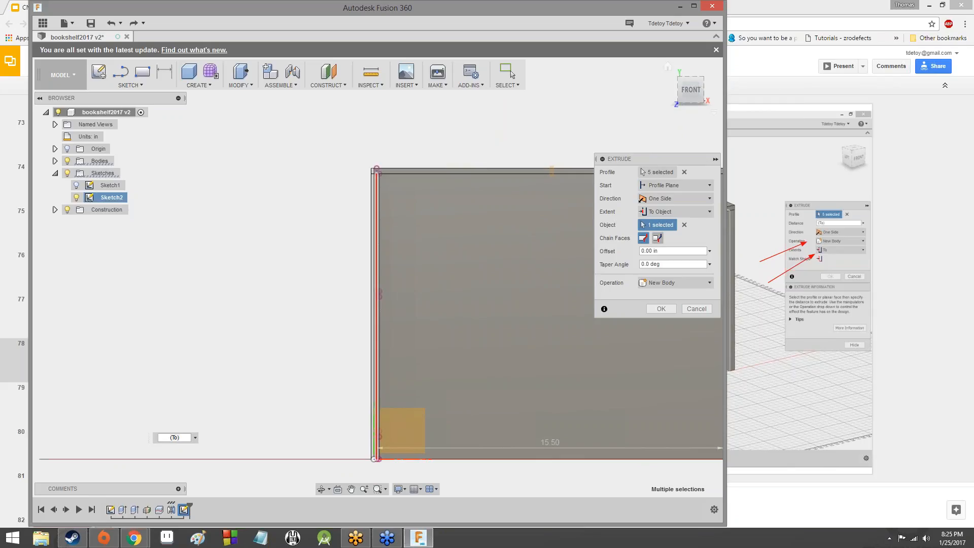
Try the Cut and Intersect operations on the back panel extrusion, checking the preview, and return the operation to New Body
{"action": "left_click", "coordinate": [679, 284]}
{"action": "left_click", "coordinate": [669, 307]}
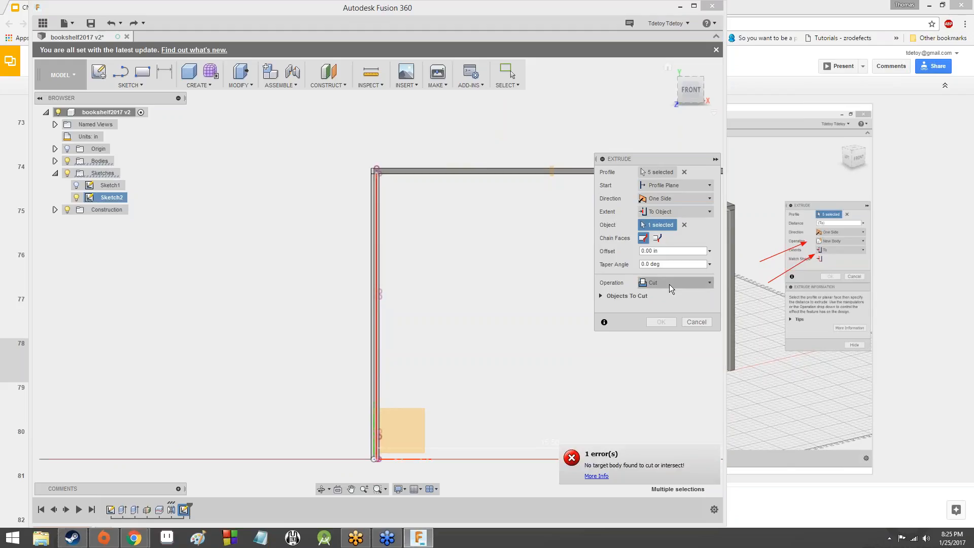
{"action": "mouse_move", "coordinate": [701, 92]}
{"action": "left_mouse_down"}
{"action": "mouse_move", "coordinate": [650, 90]}
{"action": "mouse_move", "coordinate": [690, 114]}
{"action": "mouse_move", "coordinate": [689, 91]}
{"action": "left_mouse_up"}
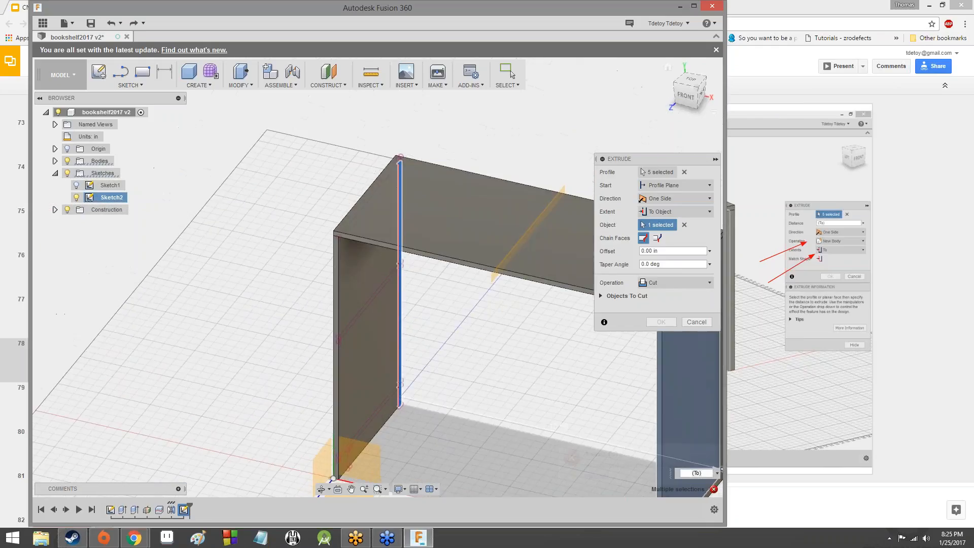
{"action": "left_click", "coordinate": [658, 282]}
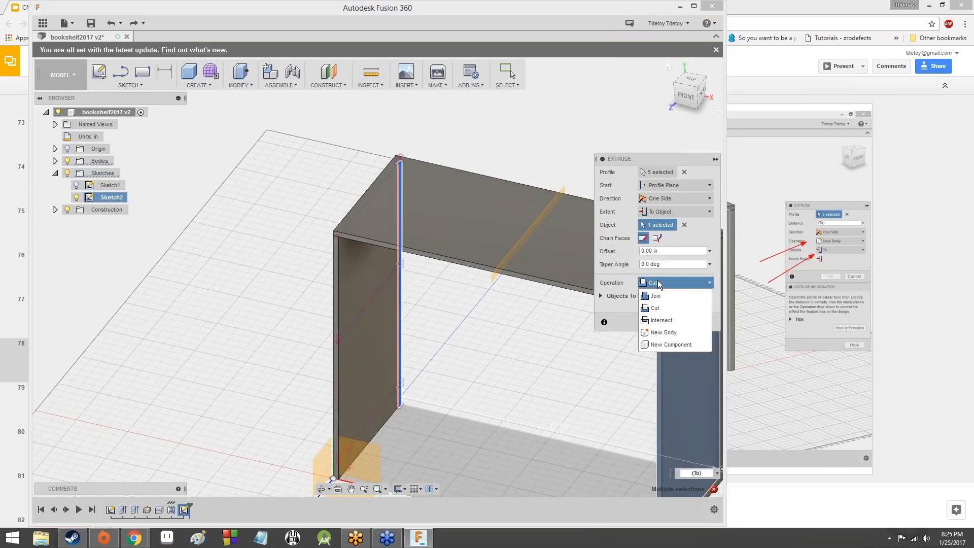
{"action": "left_click", "coordinate": [665, 320]}
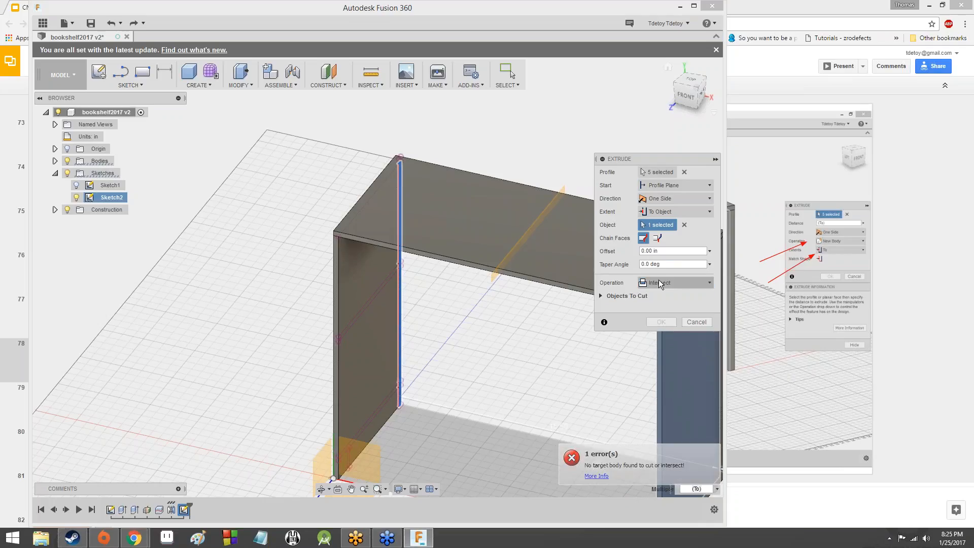
{"action": "left_click", "coordinate": [659, 279]}
{"action": "left_click", "coordinate": [660, 331]}
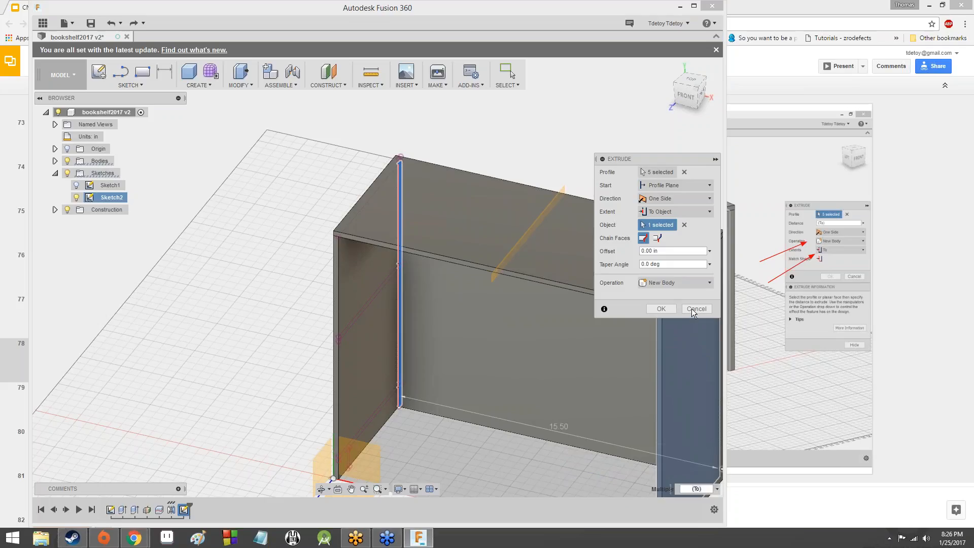
{"action": "left_click", "coordinate": [680, 186]}
{"action": "left_click", "coordinate": [680, 187]}
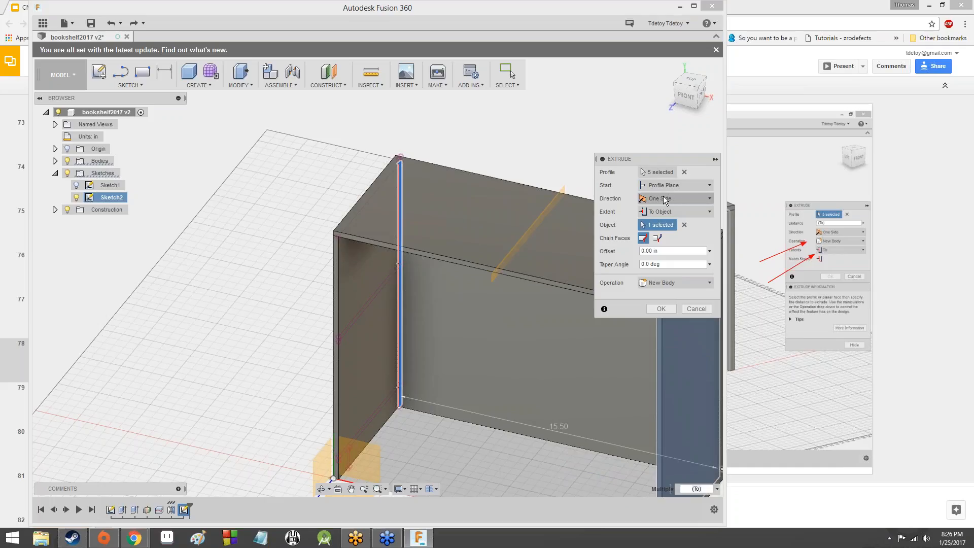
{"action": "left_click", "coordinate": [662, 200]}
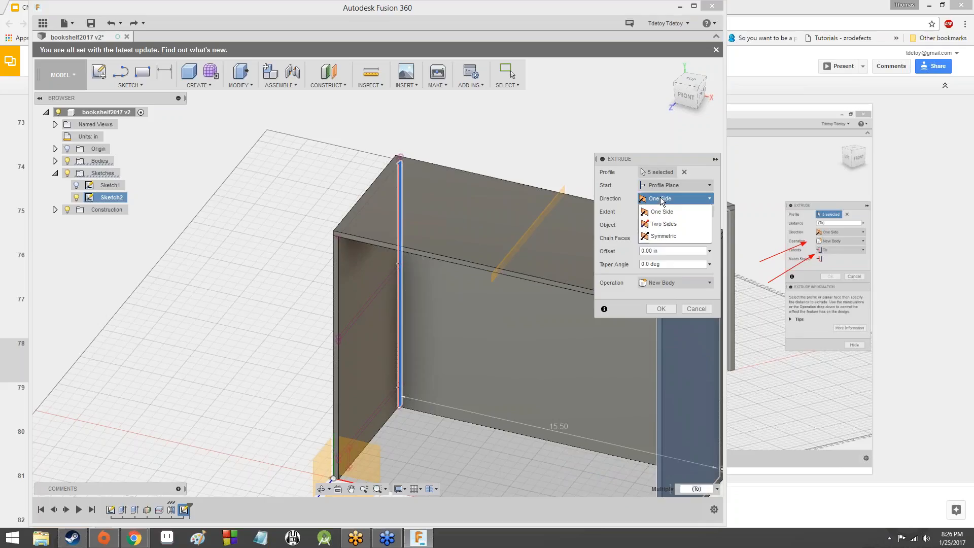
{"action": "left_click", "coordinate": [662, 201]}
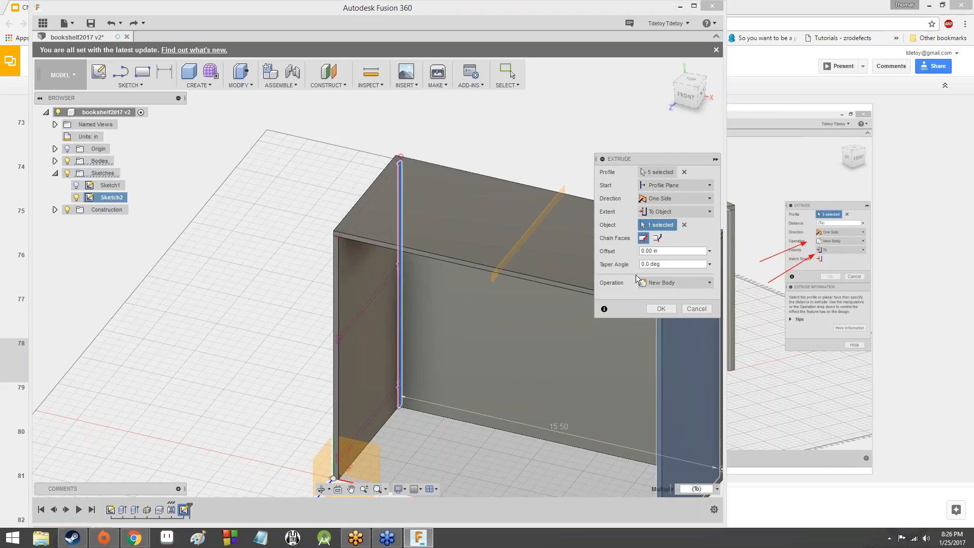
{"action": "left_click", "coordinate": [604, 308]}
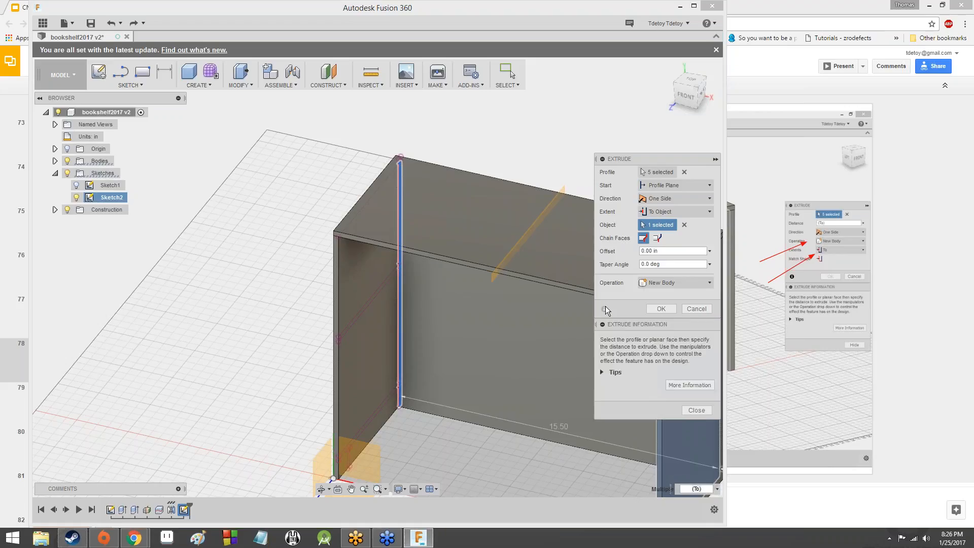
{"action": "left_click", "coordinate": [604, 308]}
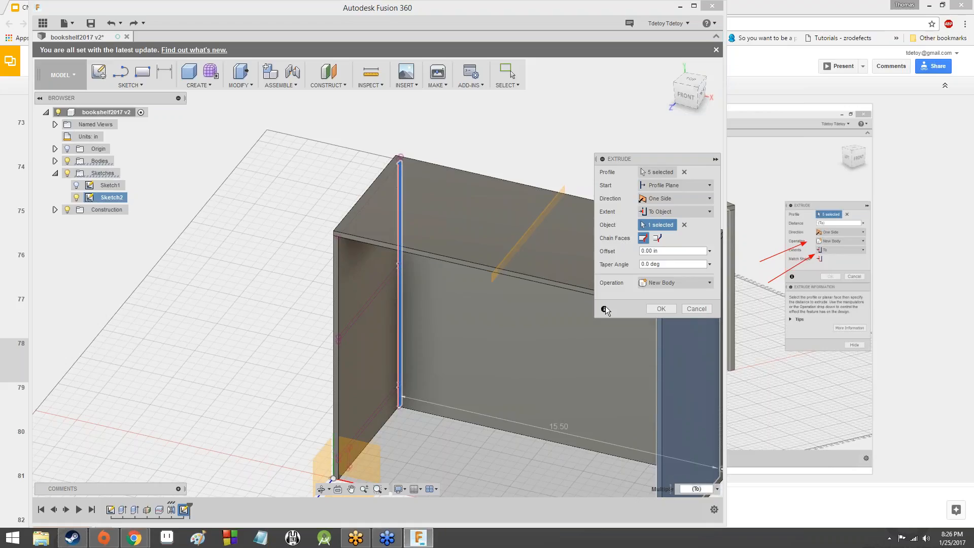
Try the Distance extent for the back panel extrusion while keeping New Body as the operation
{"action": "left_click", "coordinate": [651, 217]}
{"action": "left_click", "coordinate": [655, 225]}
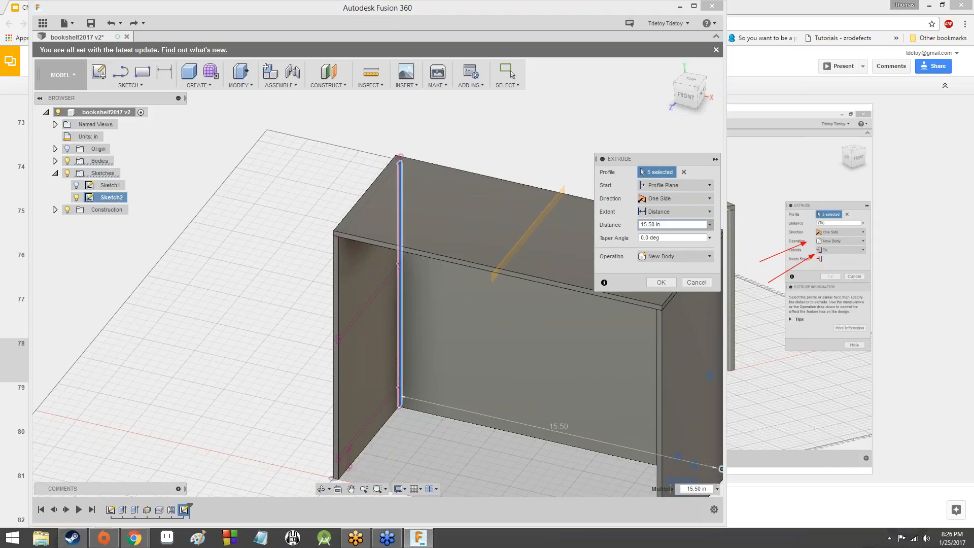
{"action": "left_click", "coordinate": [647, 257]}
{"action": "left_click", "coordinate": [647, 257]}
{"action": "left_click", "coordinate": [655, 214]}
{"action": "left_click", "coordinate": [655, 216]}
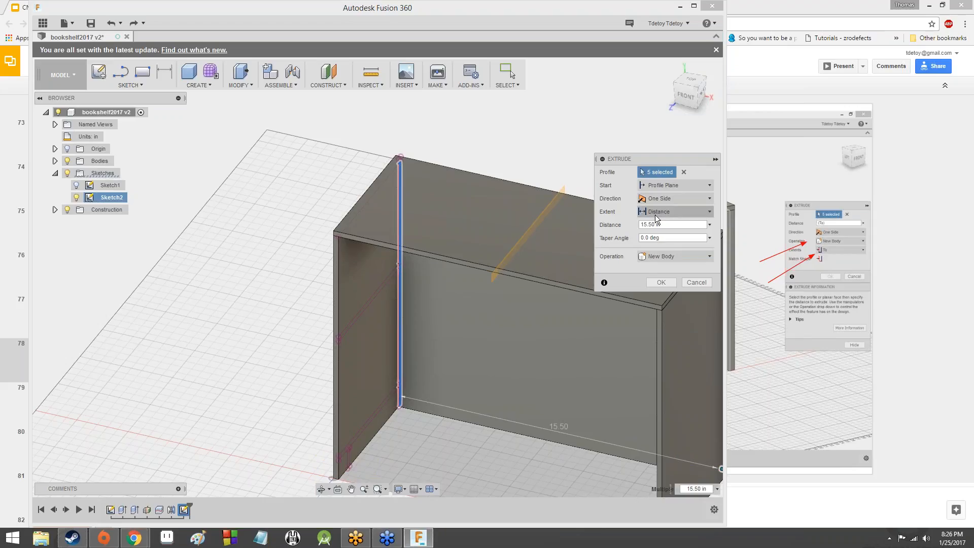
Set the back panel's extent to To Object, ending at the opposite side board's inside face, with the second Chain Faces option
{"action": "left_click", "coordinate": [655, 215]}
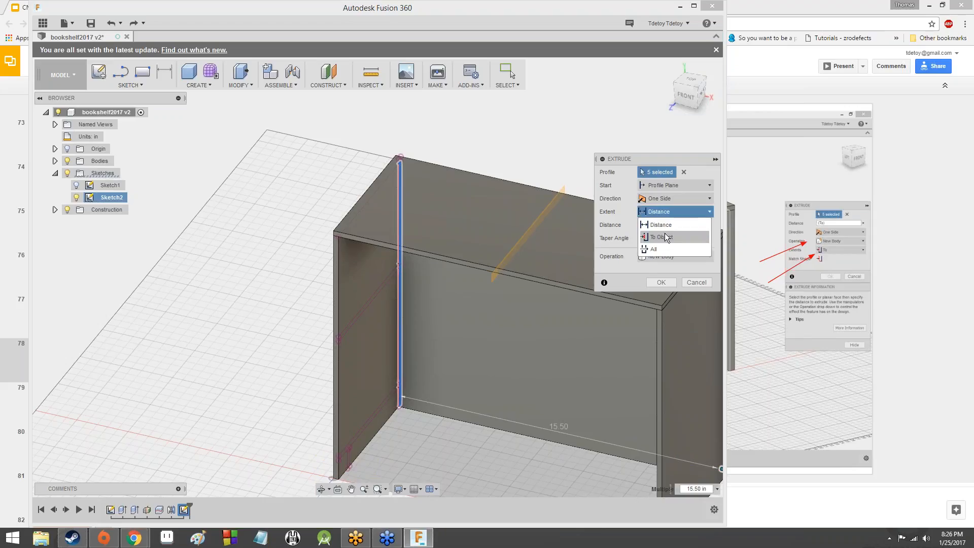
{"action": "left_click", "coordinate": [655, 232]}
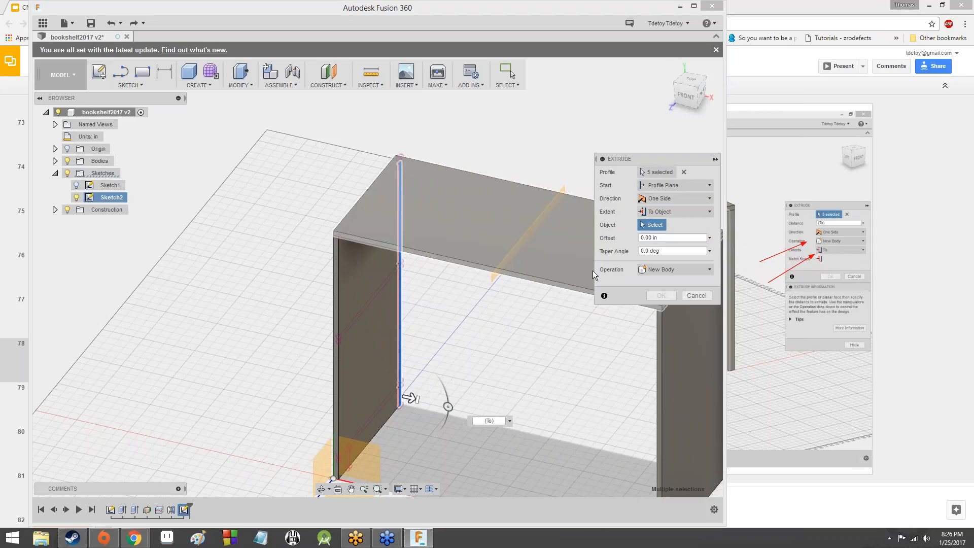
{"action": "left_click_drag", "start_coordinate": [687, 95], "coordinate": [705, 93]}
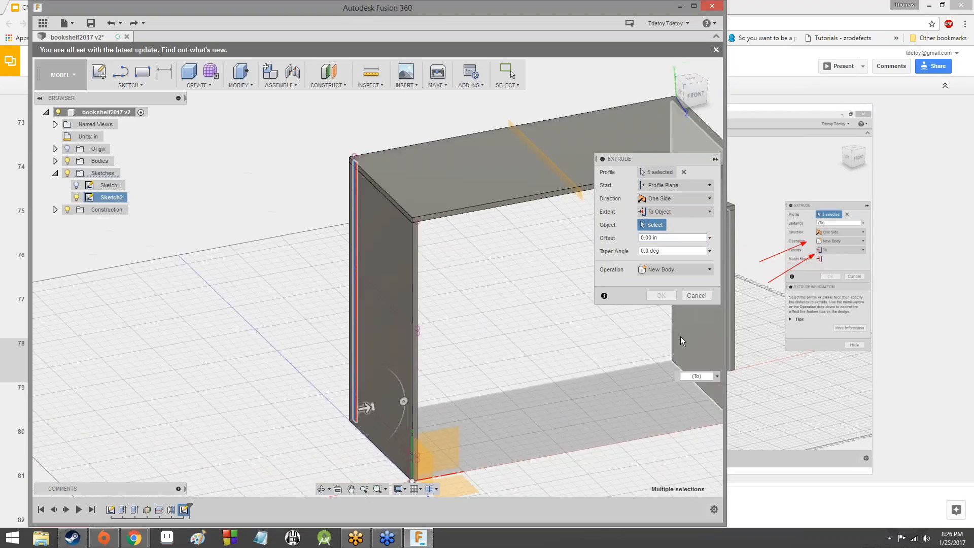
{"action": "left_click", "coordinate": [681, 337]}
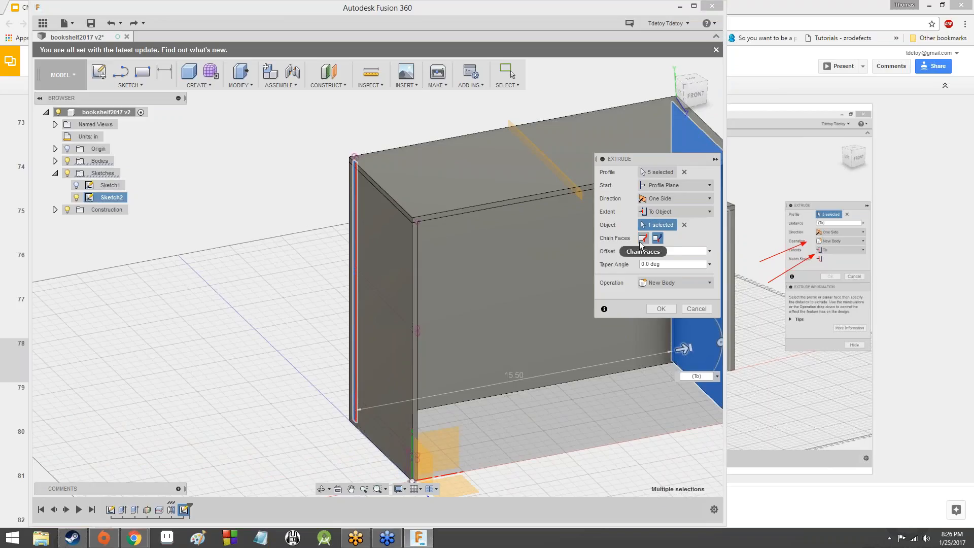
{"action": "left_click", "coordinate": [657, 238]}
{"action": "mouse_move", "coordinate": [693, 97]}
{"action": "left_mouse_down"}
{"action": "mouse_move", "coordinate": [628, 101]}
{"action": "mouse_move", "coordinate": [667, 101]}
{"action": "mouse_move", "coordinate": [665, 111]}
{"action": "left_mouse_up"}
{"action": "left_click", "coordinate": [682, 94]}
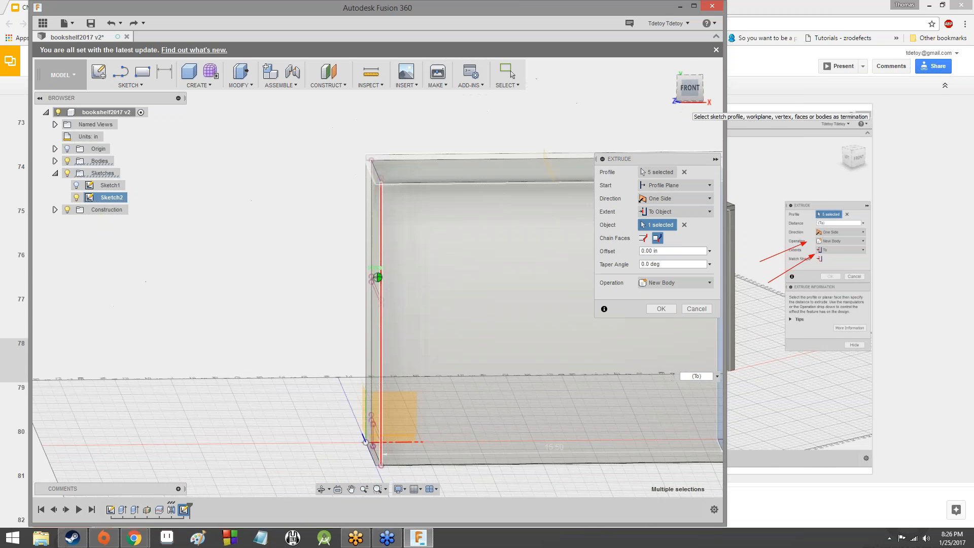
Complete the back panel extrusion with the operation set to New Body rather than Join, and inspect the panel from the front
{"action": "left_click", "coordinate": [660, 282]}
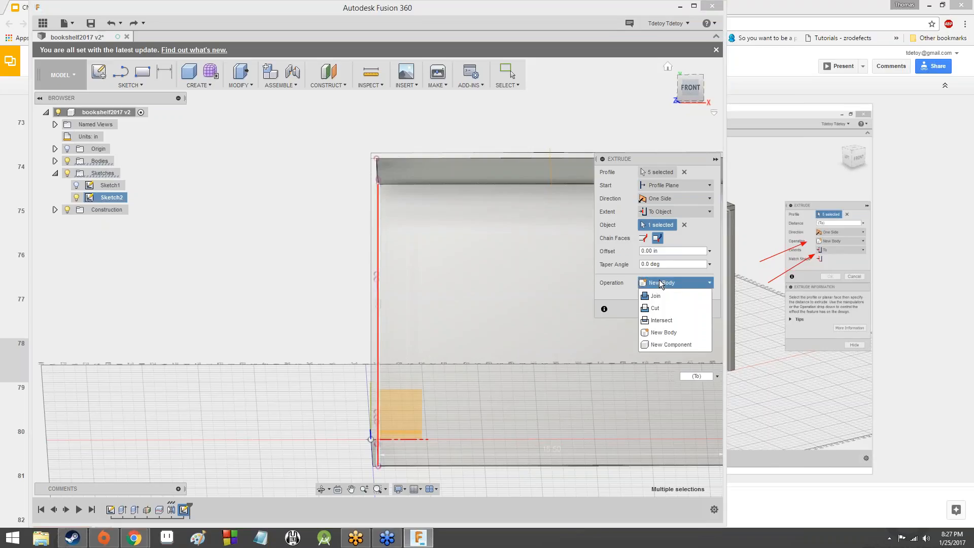
{"action": "left_click", "coordinate": [659, 280]}
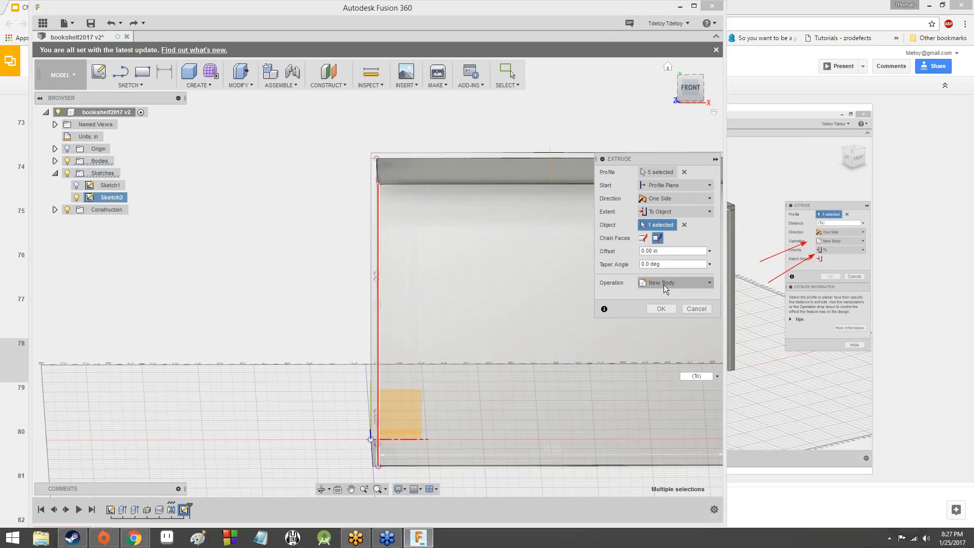
{"action": "left_click", "coordinate": [663, 285]}
{"action": "left_click", "coordinate": [664, 285]}
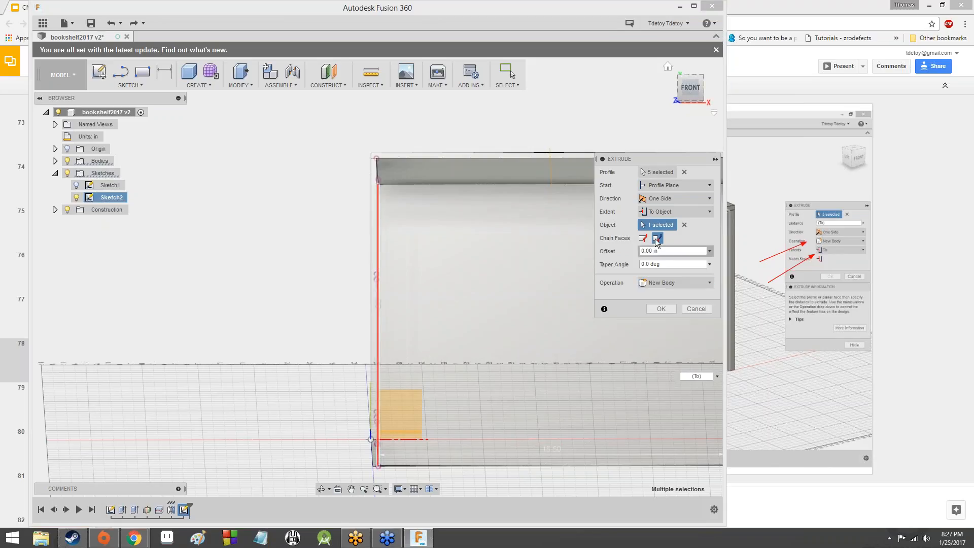
{"action": "left_click", "coordinate": [660, 283]}
{"action": "left_click", "coordinate": [656, 296]}
{"action": "left_click", "coordinate": [657, 283]}
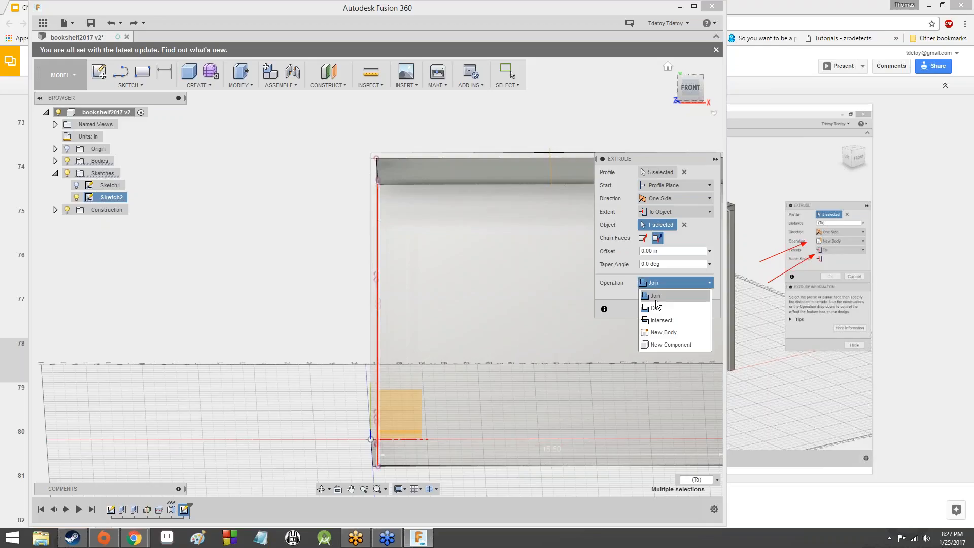
{"action": "left_click", "coordinate": [659, 331]}
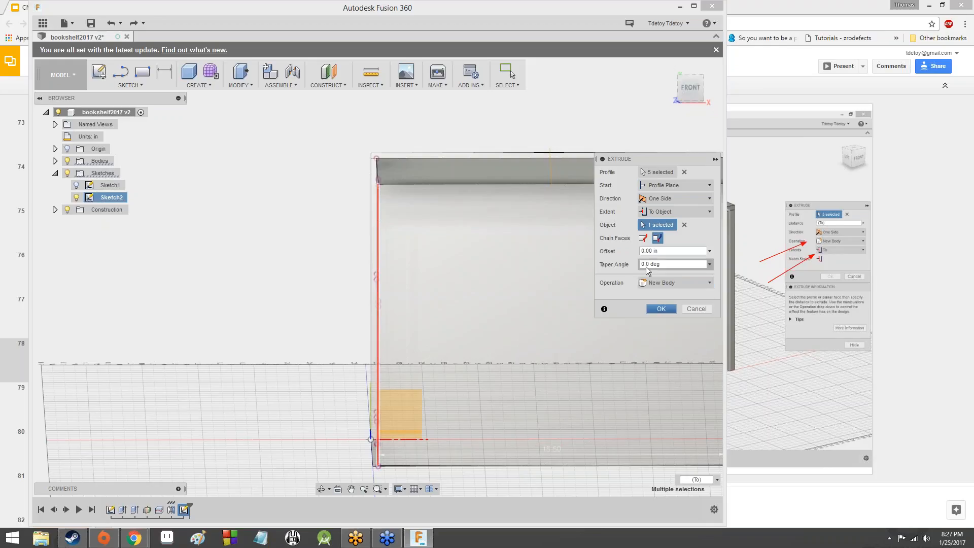
{"action": "left_click", "coordinate": [665, 310]}
{"action": "mouse_move", "coordinate": [692, 92]}
{"action": "left_mouse_down"}
{"action": "mouse_move", "coordinate": [645, 110]}
{"action": "mouse_move", "coordinate": [588, 89]}
{"action": "mouse_move", "coordinate": [553, 109]}
{"action": "mouse_move", "coordinate": [589, 103]}
{"action": "mouse_move", "coordinate": [504, 95]}
{"action": "left_mouse_up"}
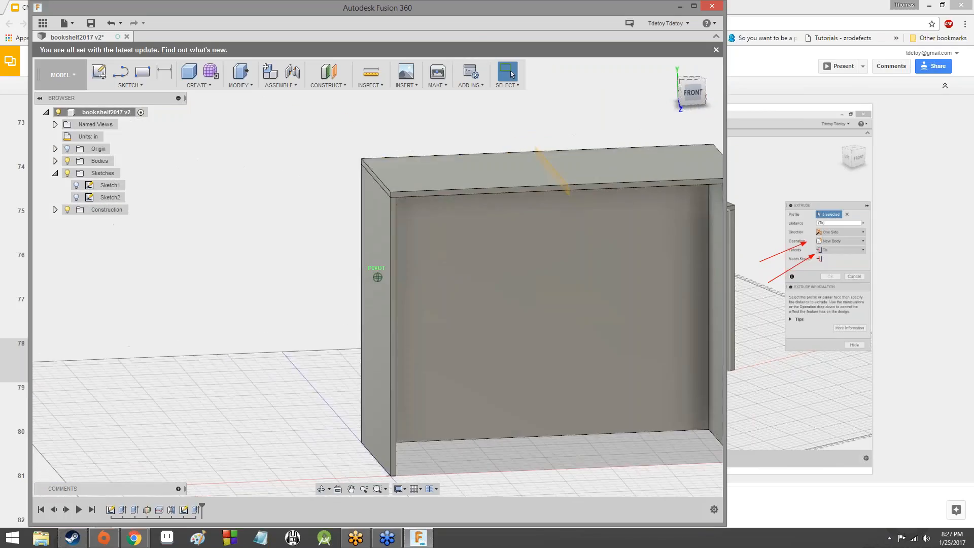
Switch to the Google Slides presentation and read slides 79 to 81 on the New Body operation, shelves and kickplate
{"action": "left_click", "coordinate": [760, 116]}
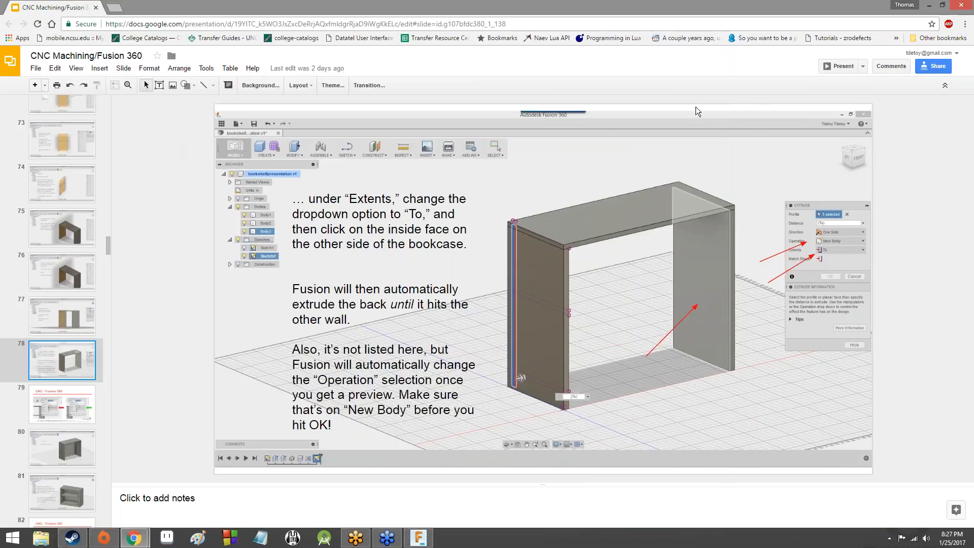
{"action": "left_click", "coordinate": [44, 411]}
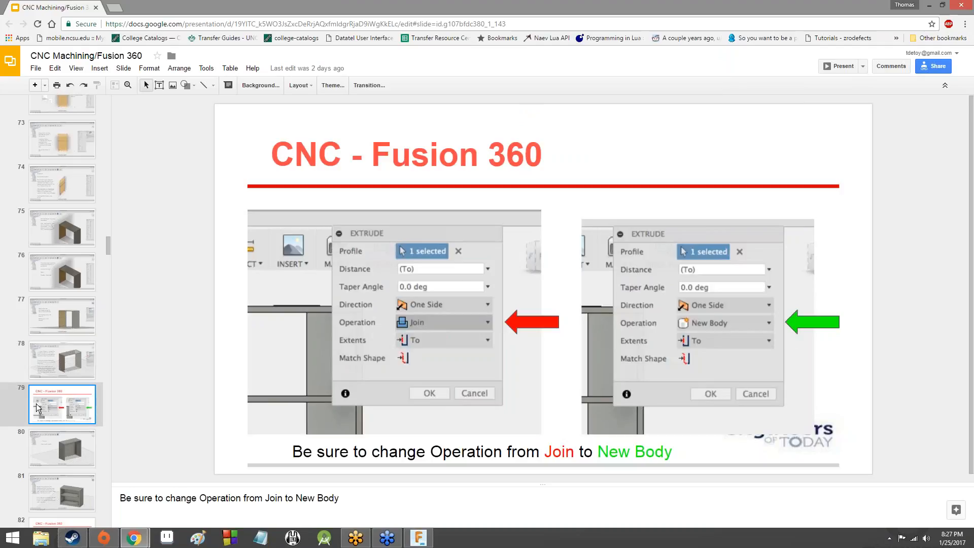
{"action": "left_click", "coordinate": [43, 459]}
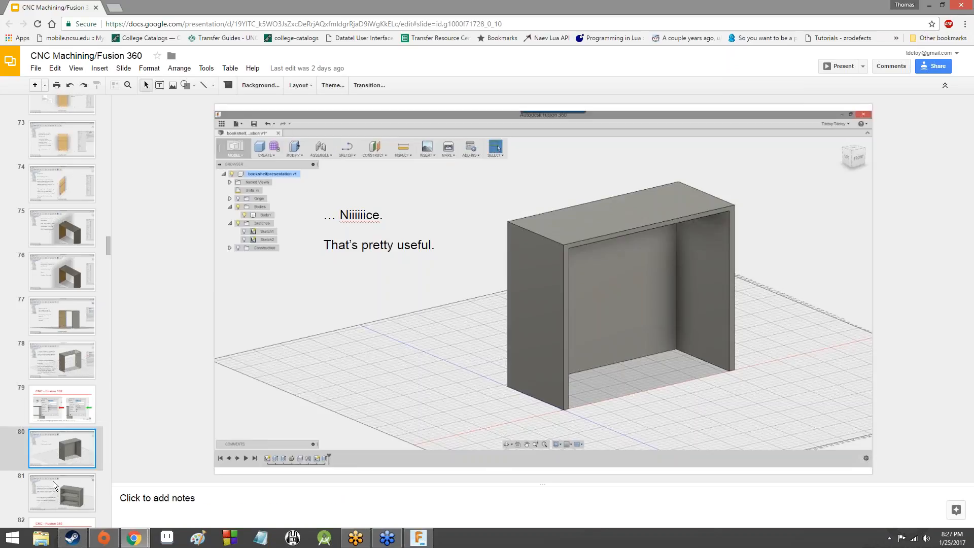
{"action": "left_click", "coordinate": [55, 486]}
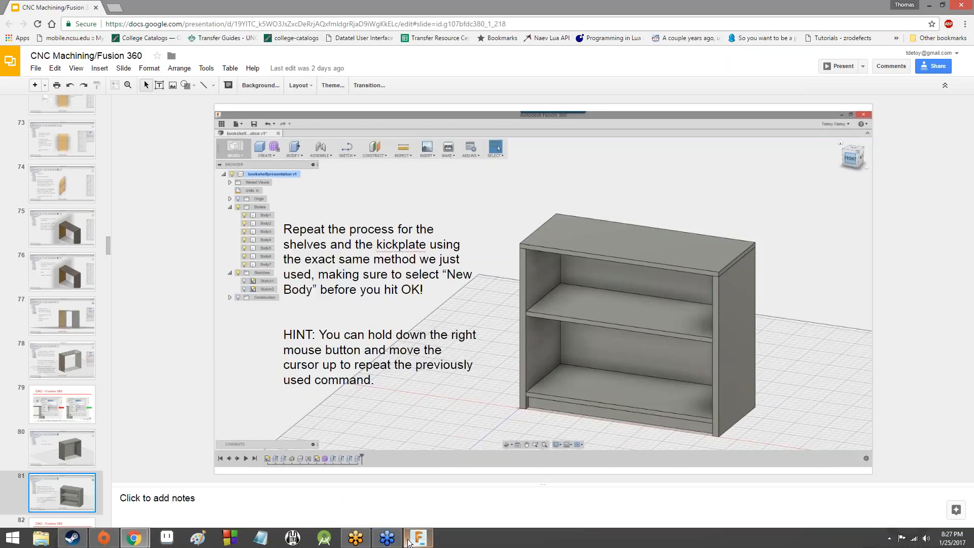
Return to Fusion 360, show Sketch2, and start an Extrude with the narrow middle-shelf rectangle on the side board as profile
{"action": "left_click", "coordinate": [418, 538]}
{"action": "mouse_move", "coordinate": [677, 89]}
{"action": "left_mouse_down"}
{"action": "mouse_move", "coordinate": [654, 104]}
{"action": "mouse_move", "coordinate": [626, 96]}
{"action": "left_mouse_up"}
{"action": "mouse_move", "coordinate": [626, 184]}
{"action": "left_mouse_down"}
{"action": "mouse_move", "coordinate": [653, 152]}
{"action": "mouse_move", "coordinate": [652, 175]}
{"action": "left_mouse_up"}
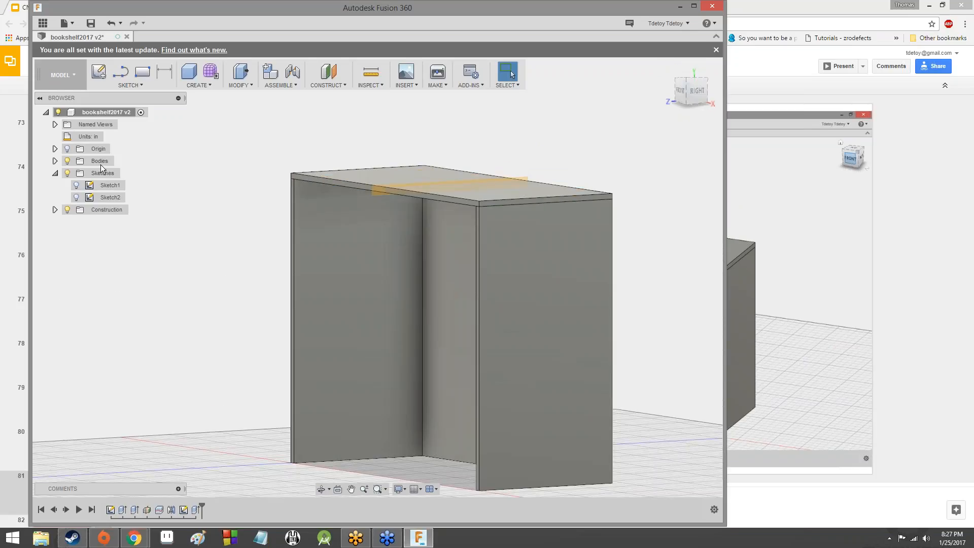
{"action": "left_click", "coordinate": [76, 198]}
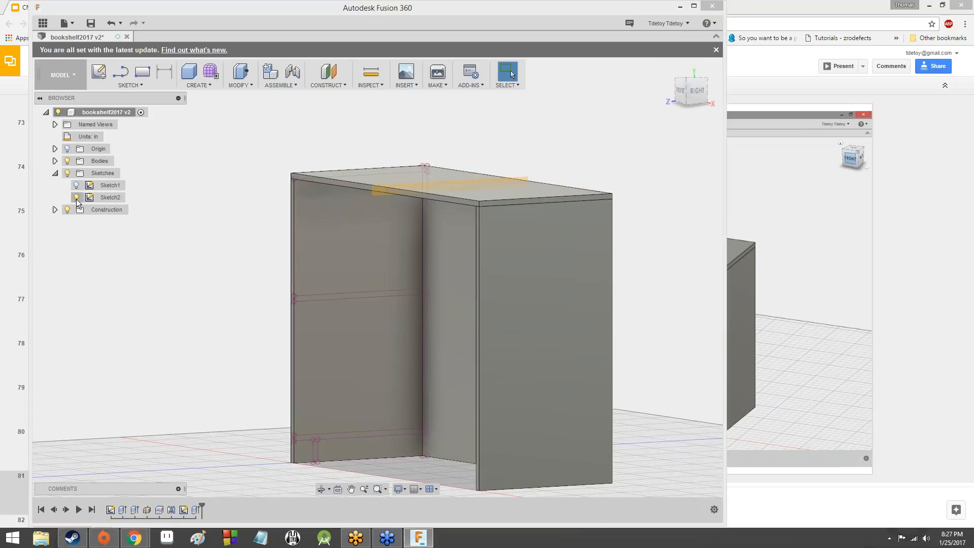
{"action": "left_click", "coordinate": [197, 83]}
{"action": "left_click", "coordinate": [201, 105]}
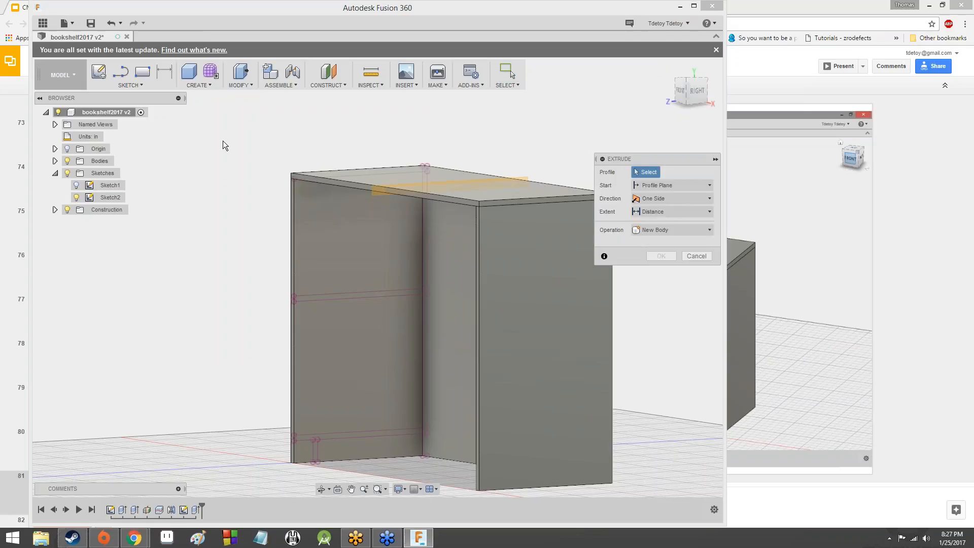
{"action": "left_click", "coordinate": [356, 297]}
Extrude the middle shelf profile to the opposite side board's inside face using the To Object extent and the New Body operation
{"action": "left_click", "coordinate": [652, 212]}
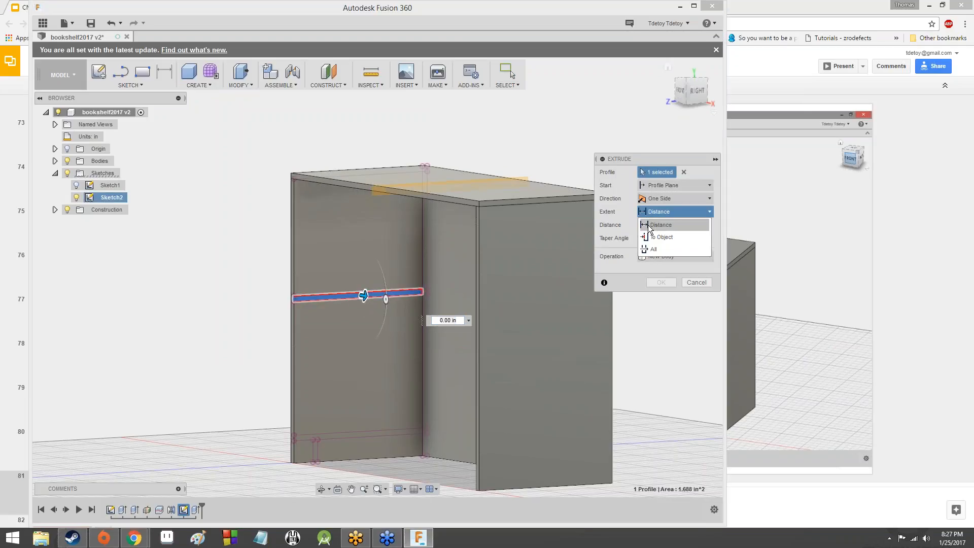
{"action": "left_click", "coordinate": [651, 237]}
{"action": "left_click_drag", "start_coordinate": [679, 93], "coordinate": [710, 93]}
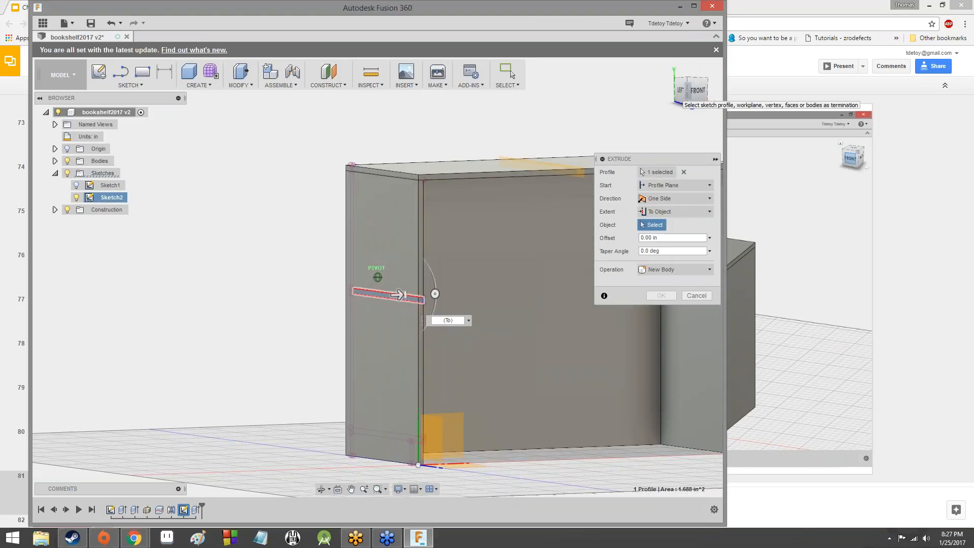
{"action": "left_click", "coordinate": [684, 355]}
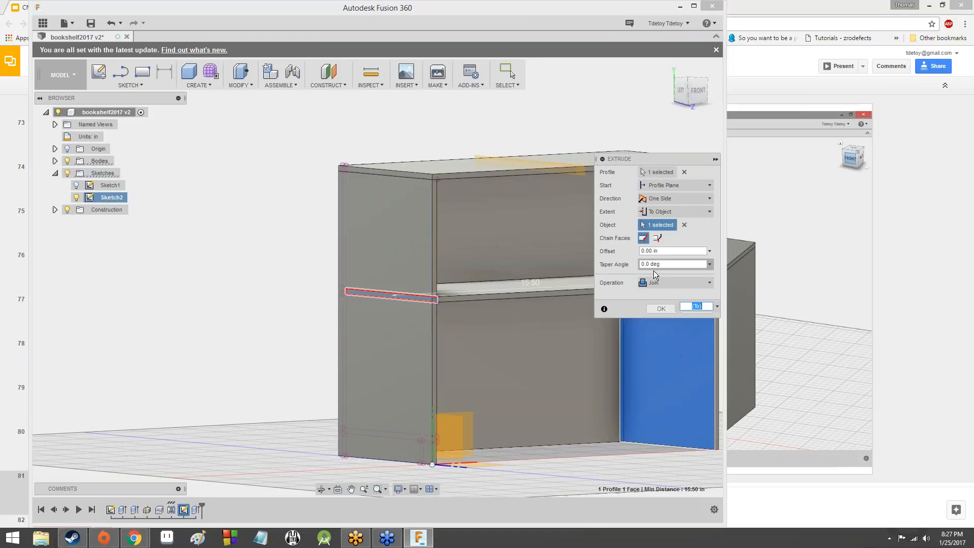
{"action": "left_click", "coordinate": [655, 283]}
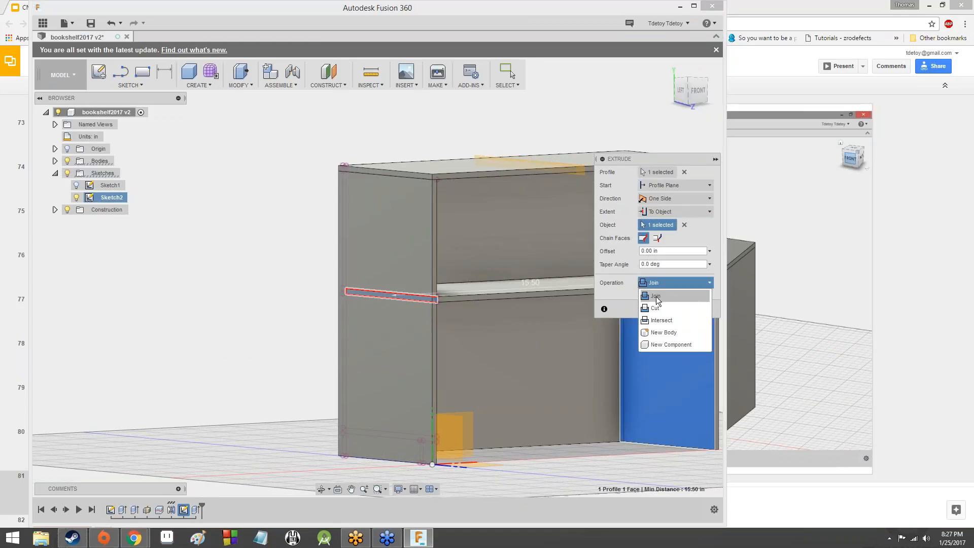
{"action": "left_click", "coordinate": [660, 332]}
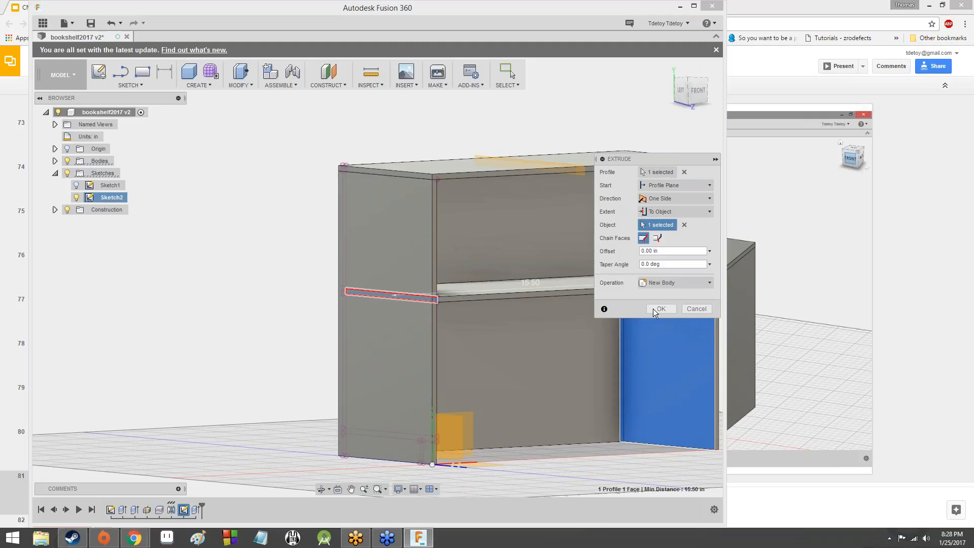
{"action": "left_click", "coordinate": [654, 309]}
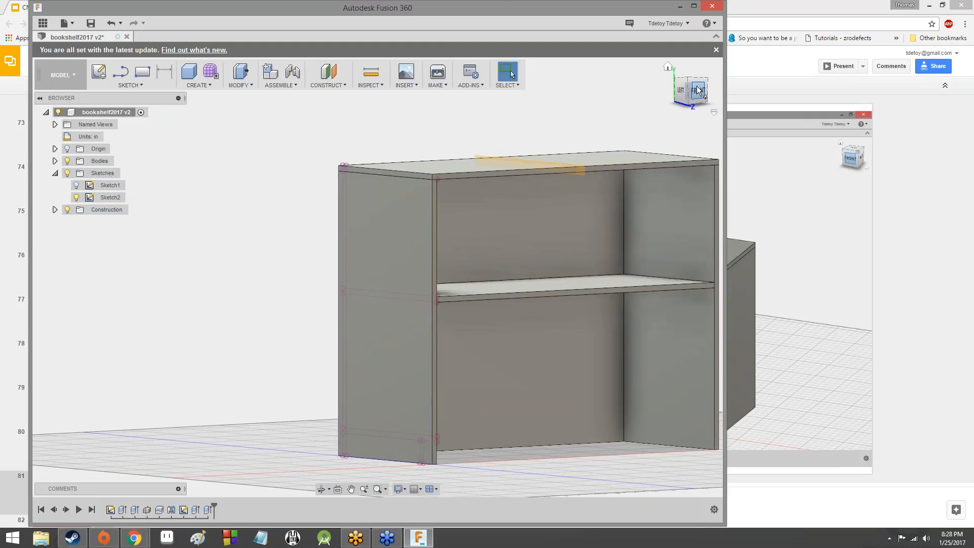
Start an Extrude of Sketch2's narrow bottom-shelf rectangle, with extent To Object ending at the opposite side board's inside face
{"action": "left_click_drag", "start_coordinate": [697, 90], "coordinate": [685, 96]}
{"action": "mouse_move", "coordinate": [377, 277]}
{"action": "middle_mouse_down", "text": "shift"}
{"action": "mouse_move", "coordinate": [324, 282]}
{"action": "mouse_move", "coordinate": [300, 243]}
{"action": "middle_mouse_up", "text": "shift"}
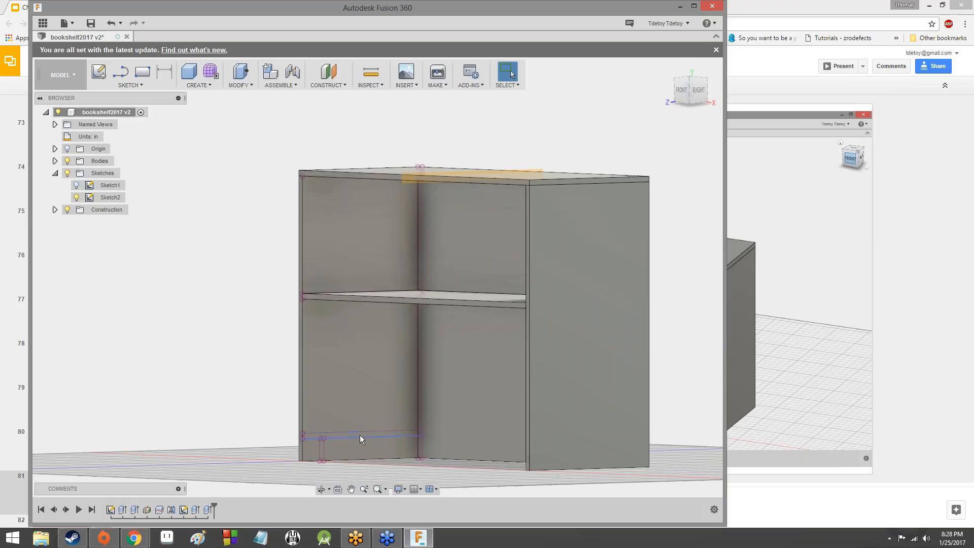
{"action": "left_click", "coordinate": [210, 84]}
{"action": "left_click", "coordinate": [216, 114]}
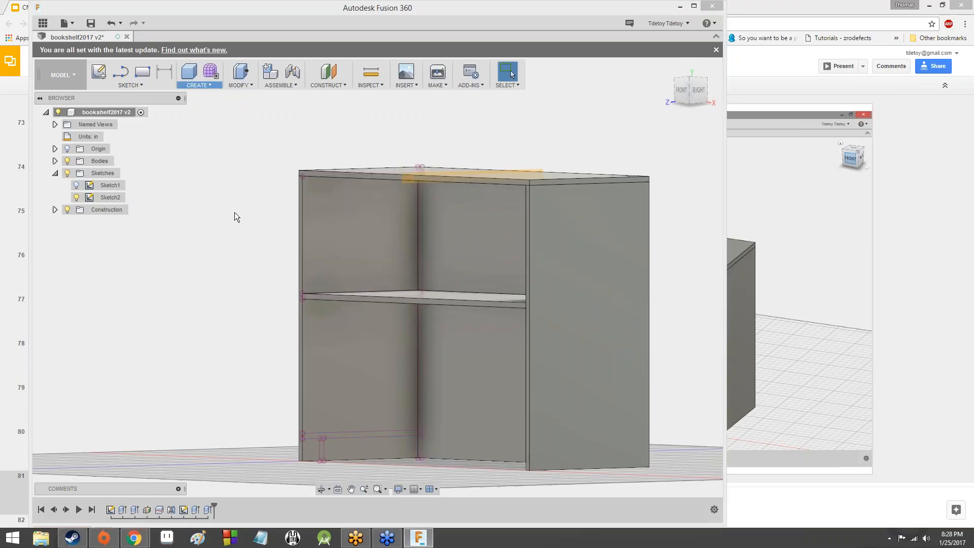
{"action": "left_click", "coordinate": [343, 437]}
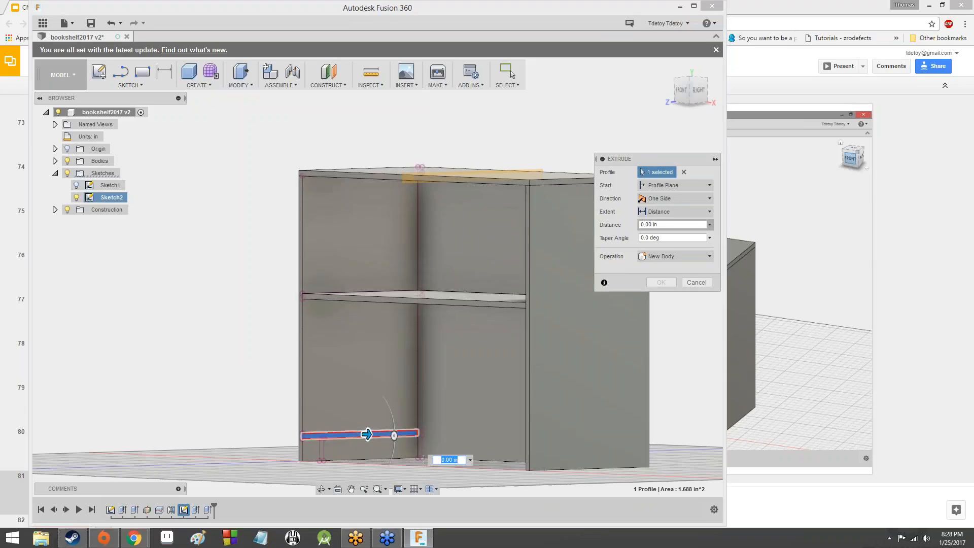
{"action": "left_click_drag", "start_coordinate": [689, 94], "coordinate": [730, 99]}
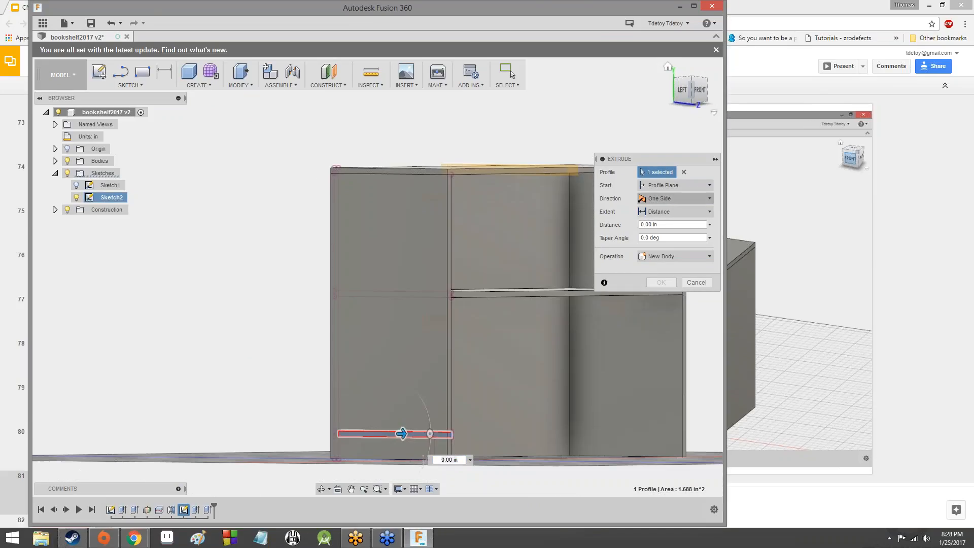
{"action": "left_click", "coordinate": [662, 209]}
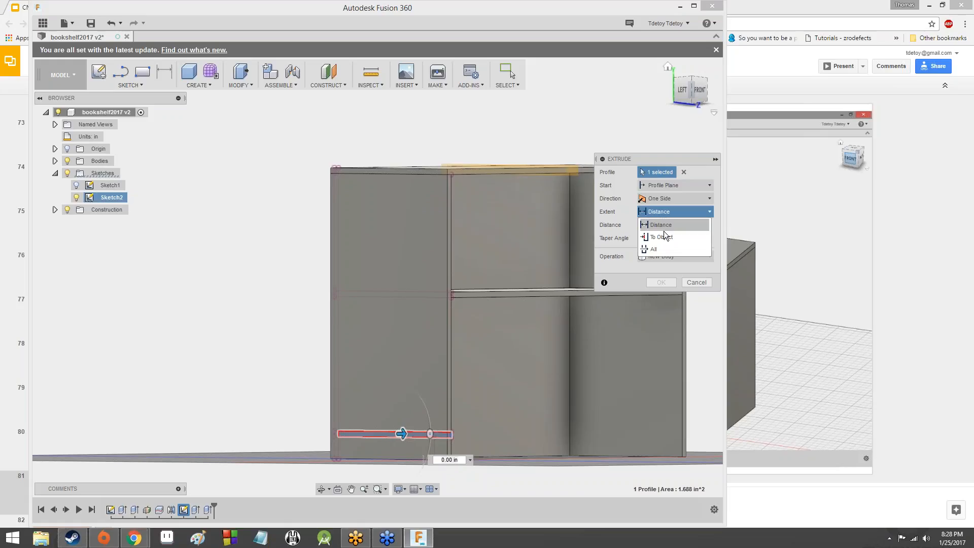
{"action": "left_click", "coordinate": [664, 228]}
{"action": "left_click", "coordinate": [630, 386]}
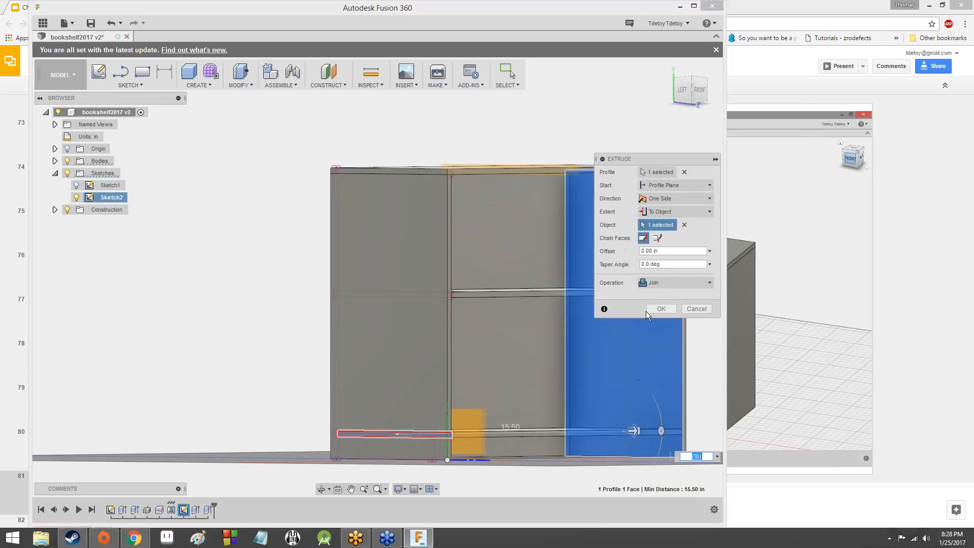
Complete the bottom shelf extrusion with the operation set to New Body instead of Join
{"action": "left_click", "coordinate": [652, 282]}
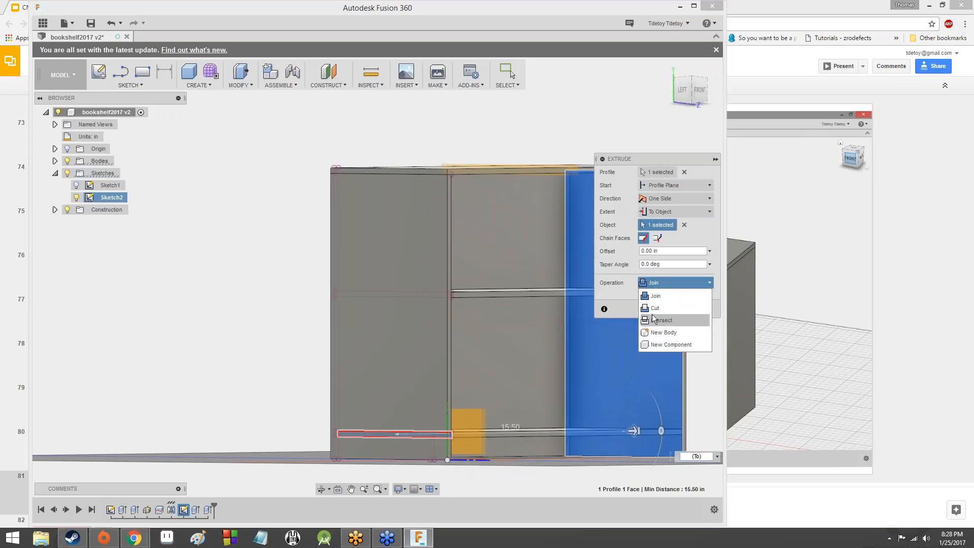
{"action": "left_click", "coordinate": [650, 333]}
{"action": "left_click", "coordinate": [662, 308]}
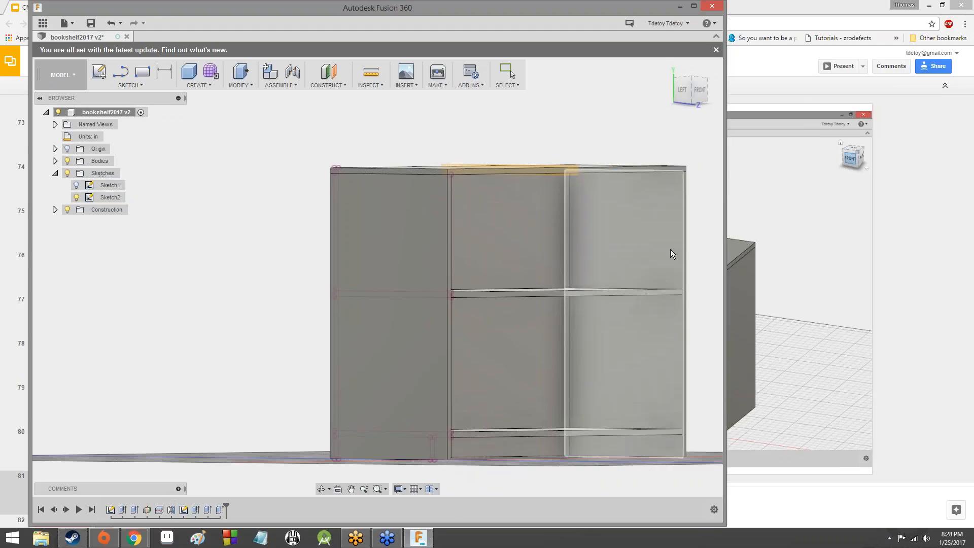
{"action": "left_click_drag", "start_coordinate": [698, 92], "coordinate": [666, 96]}
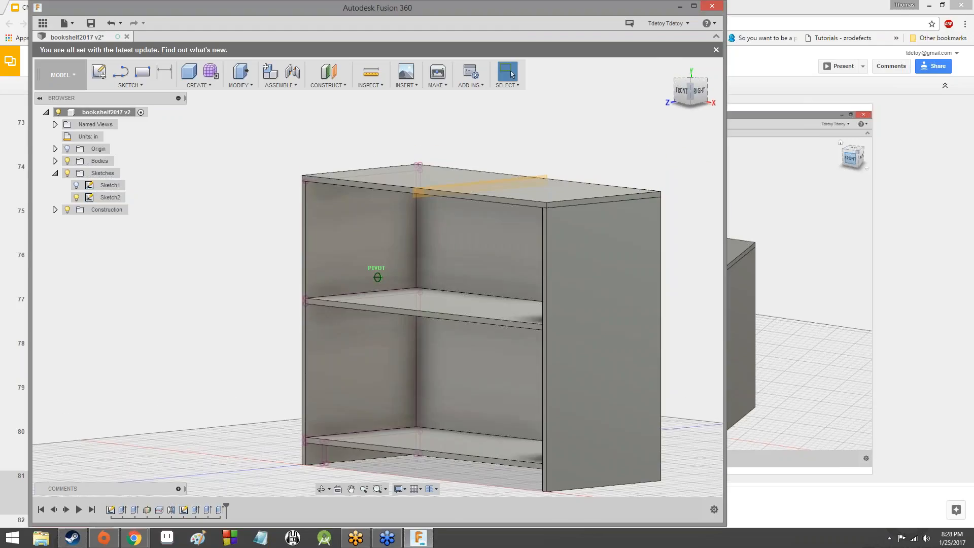
Extrude the small kickplate profile under the bottom shelf to the inner face of the opposite side panel as a new body
{"action": "left_click", "coordinate": [203, 87]}
{"action": "left_click", "coordinate": [212, 108]}
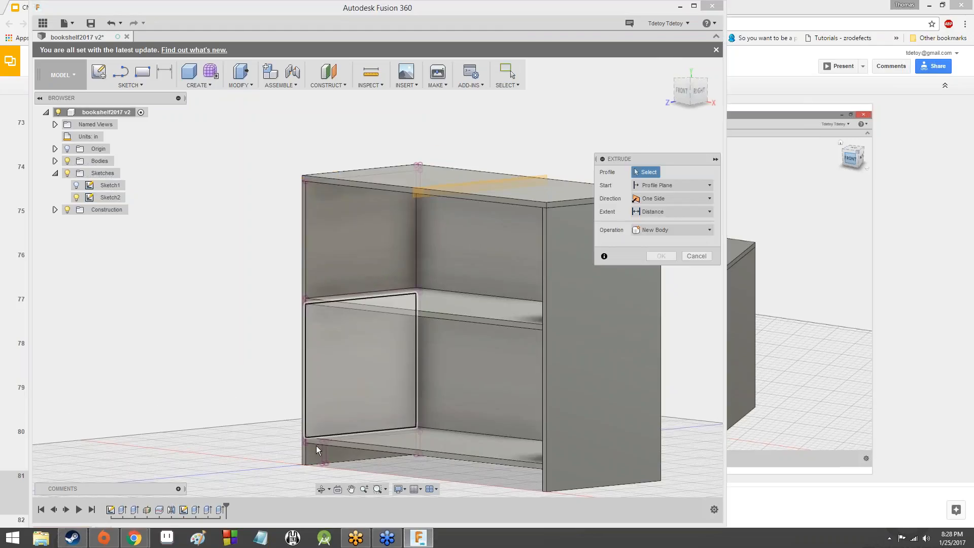
{"action": "left_click", "coordinate": [325, 457]}
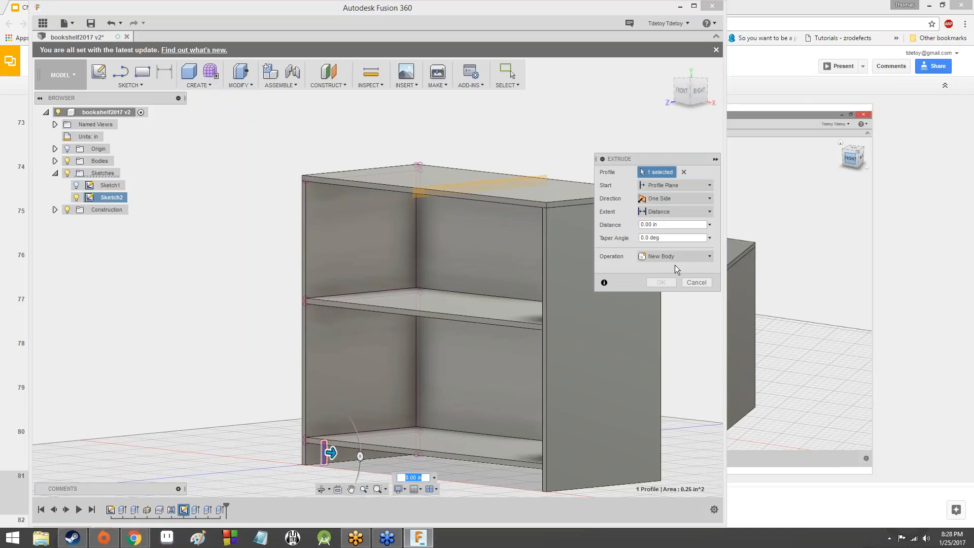
{"action": "left_click_drag", "start_coordinate": [678, 92], "coordinate": [709, 97]}
{"action": "left_click", "coordinate": [675, 212]}
{"action": "left_click", "coordinate": [660, 236]}
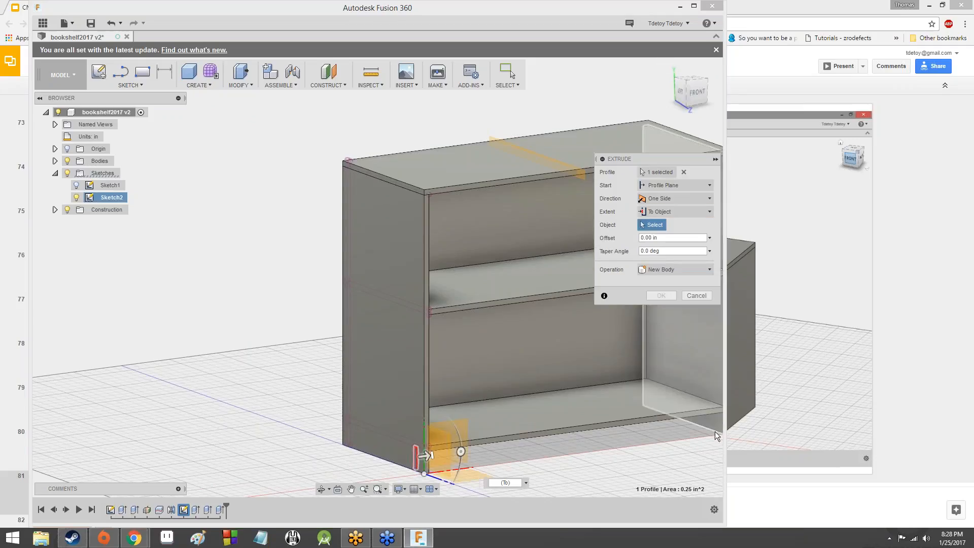
{"action": "left_click", "coordinate": [713, 427]}
{"action": "left_click", "coordinate": [659, 282]}
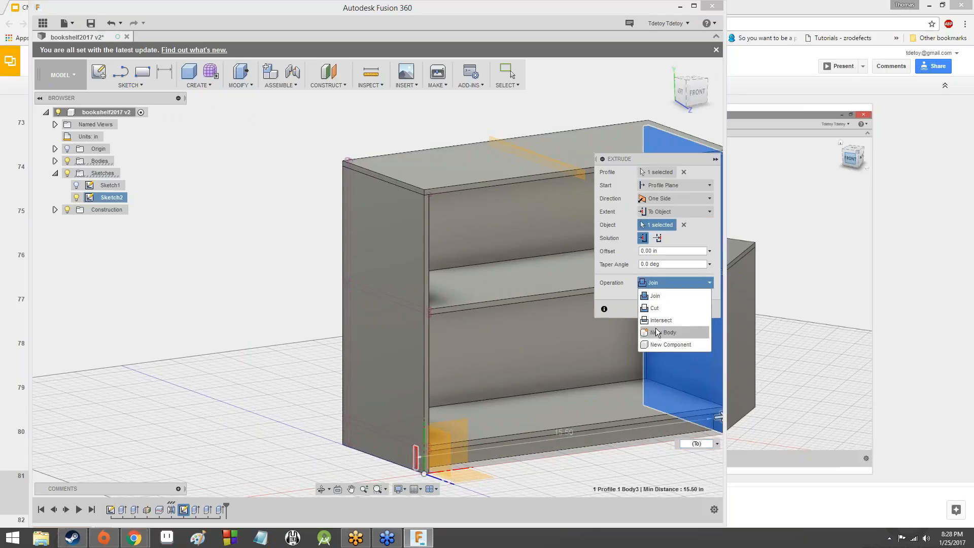
{"action": "left_click", "coordinate": [659, 332]}
{"action": "left_click", "coordinate": [662, 310]}
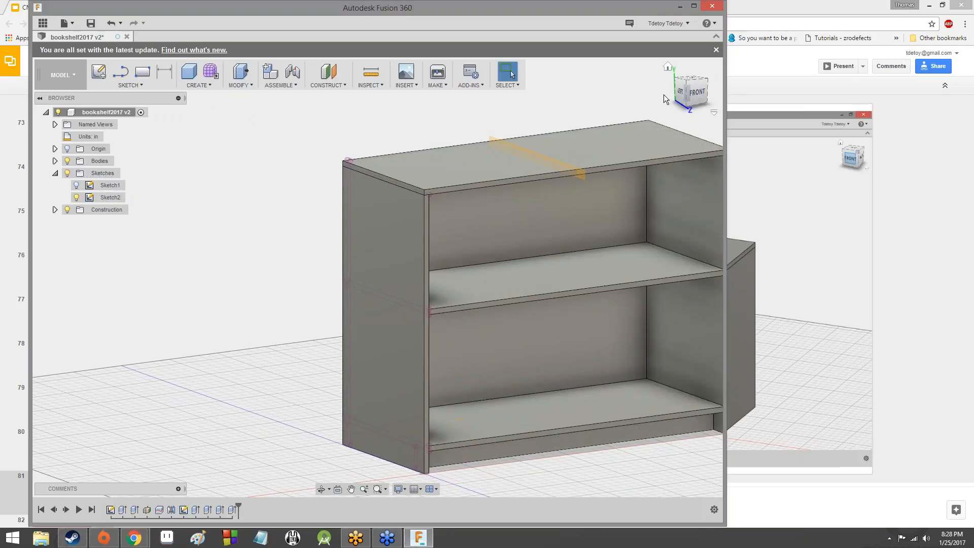
Examine the new kickplate beneath the bottom shelf from the front and front-right of the bookshelf
{"action": "left_click_drag", "start_coordinate": [709, 101], "coordinate": [682, 109]}
{"action": "scroll", "coordinate": [556, 191], "scroll_direction": "down", "scroll_amount": 8}
{"action": "scroll", "coordinate": [389, 221], "scroll_direction": "up", "scroll_amount": 4}
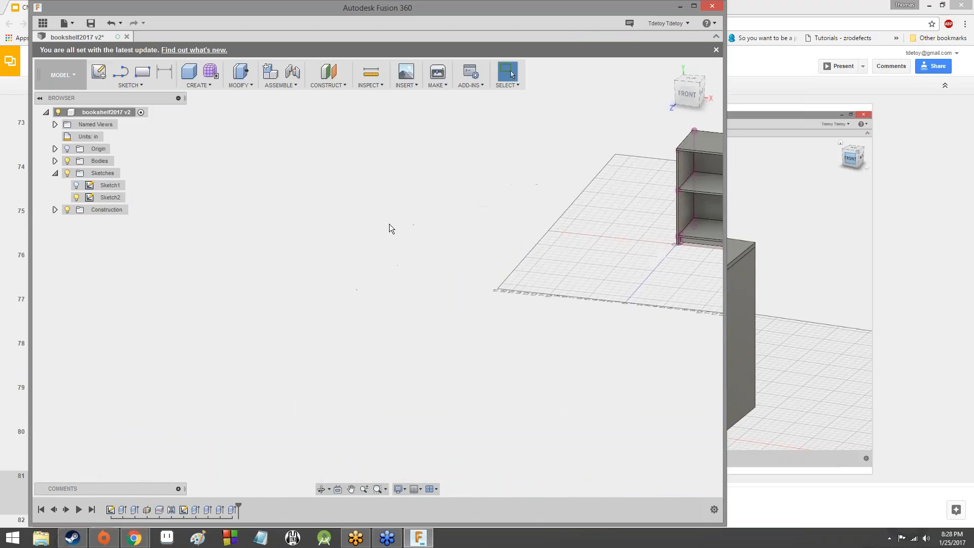
{"action": "scroll", "coordinate": [507, 208], "scroll_direction": "down", "scroll_amount": 3}
{"action": "scroll", "coordinate": [645, 206], "scroll_direction": "up", "scroll_amount": 6}
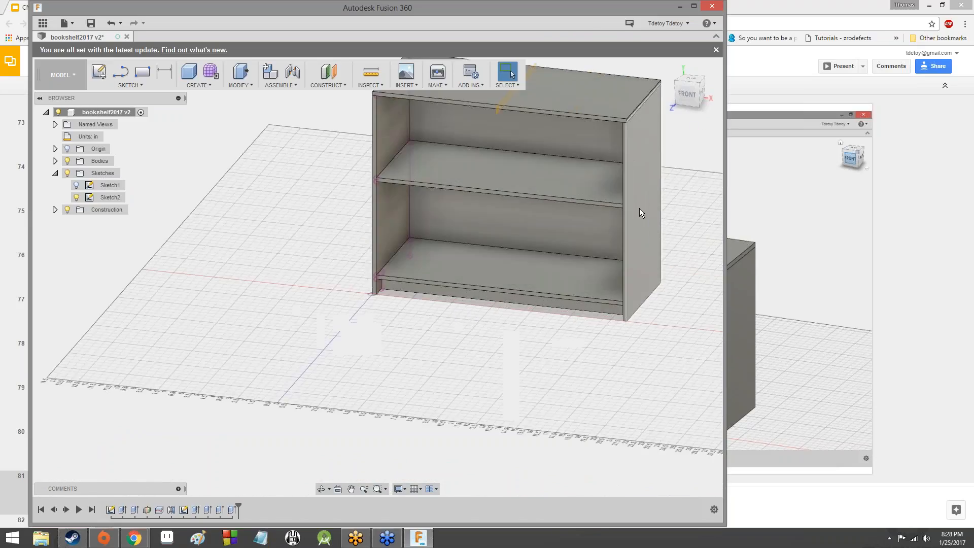
{"action": "scroll", "coordinate": [638, 211], "scroll_direction": "down", "scroll_amount": 4}
{"action": "scroll", "coordinate": [648, 178], "scroll_direction": "up", "scroll_amount": 5}
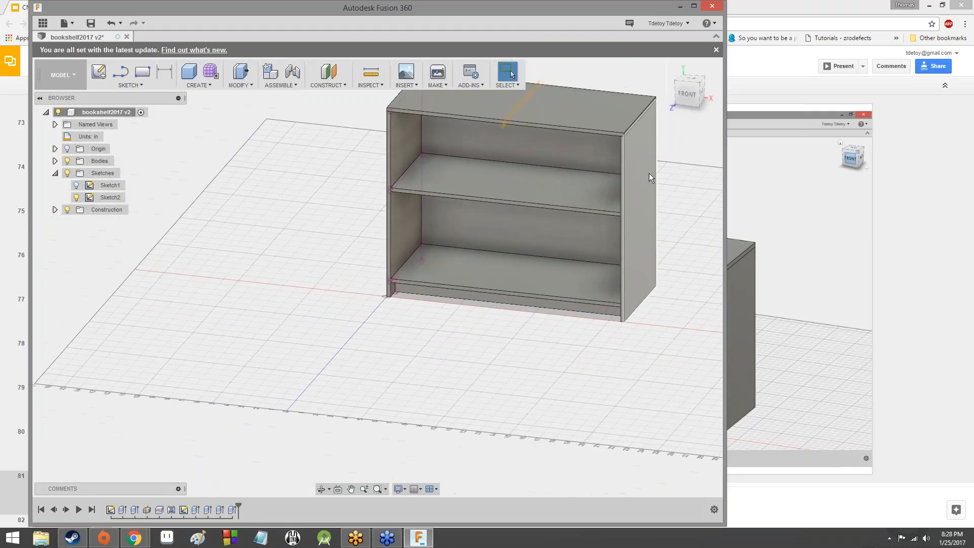
{"action": "mouse_move", "coordinate": [688, 94]}
{"action": "left_mouse_down"}
{"action": "mouse_move", "coordinate": [679, 56]}
{"action": "mouse_move", "coordinate": [673, 87]}
{"action": "left_mouse_up"}
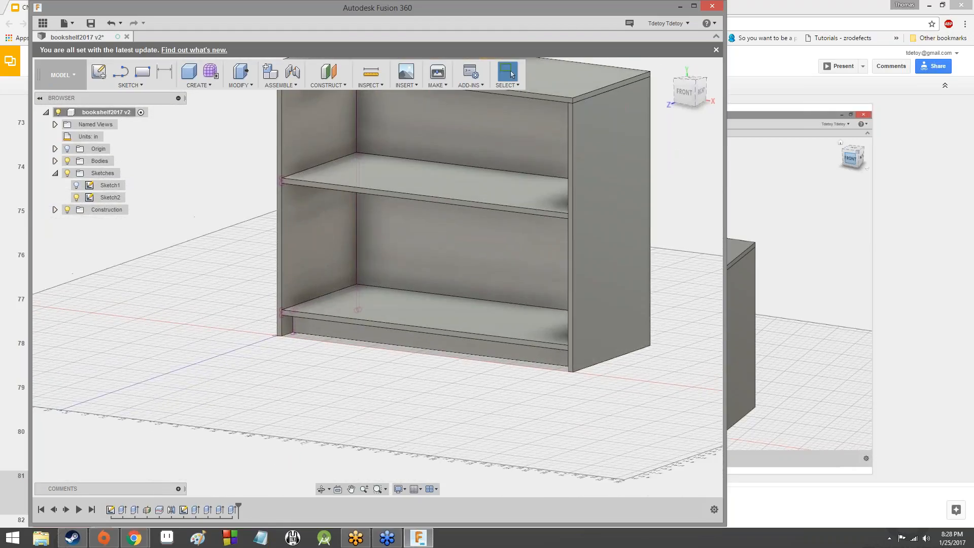
Toggle the visibility of Sketch2 and leave it hidden so only the bookshelf bodies show
{"action": "left_click", "coordinate": [77, 198]}
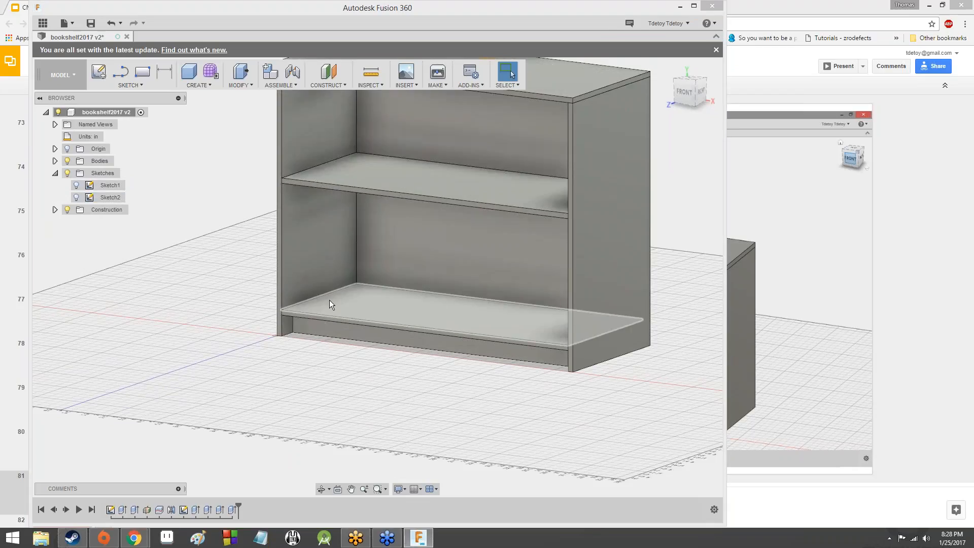
{"action": "left_click", "coordinate": [76, 197]}
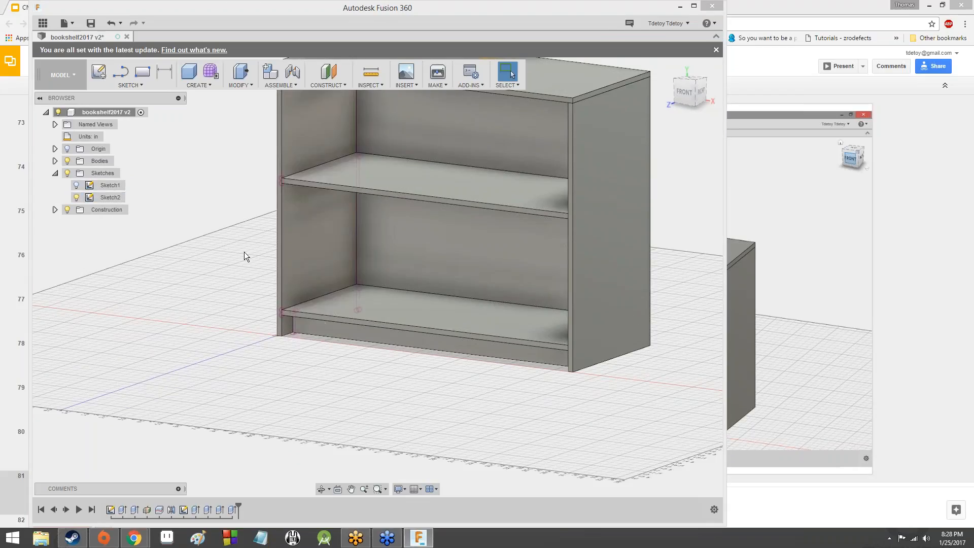
{"action": "left_click", "coordinate": [82, 203]}
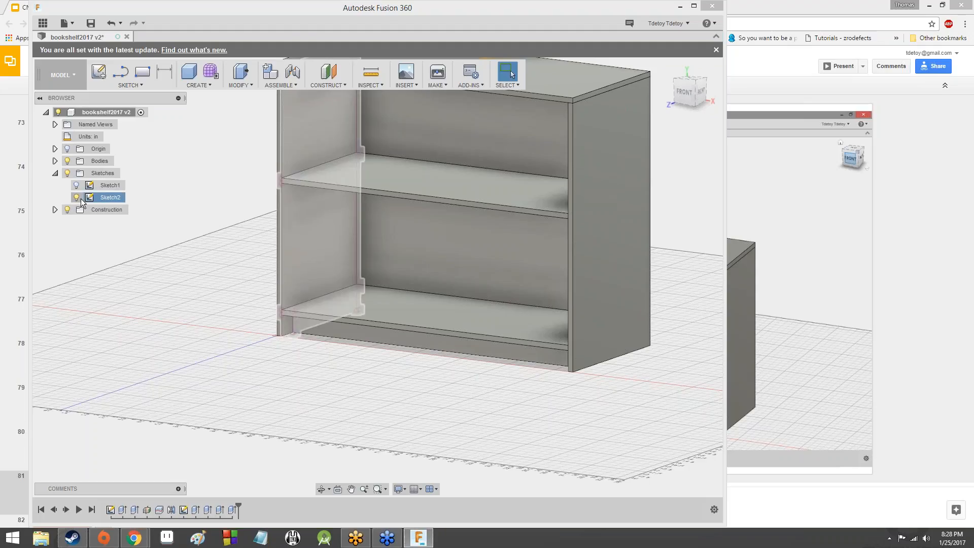
{"action": "left_click", "coordinate": [80, 198]}
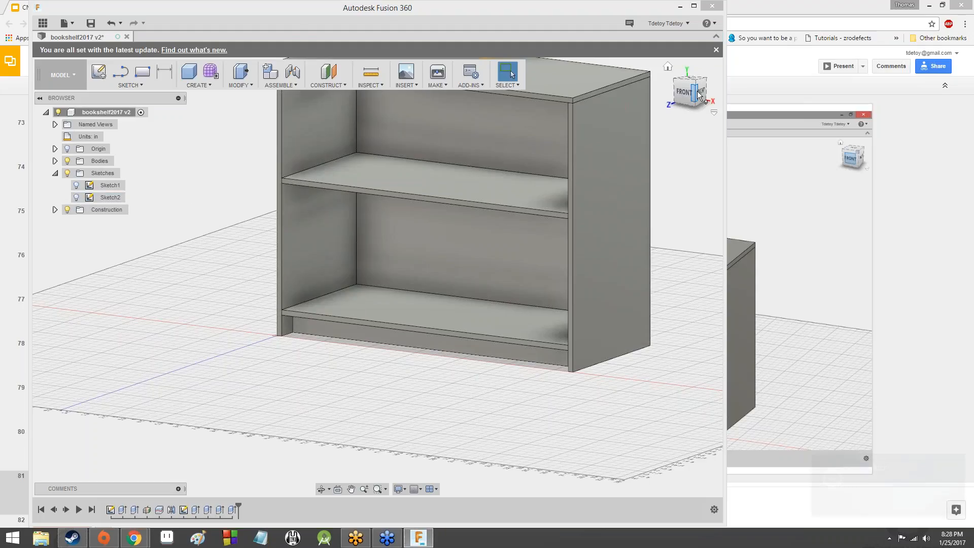
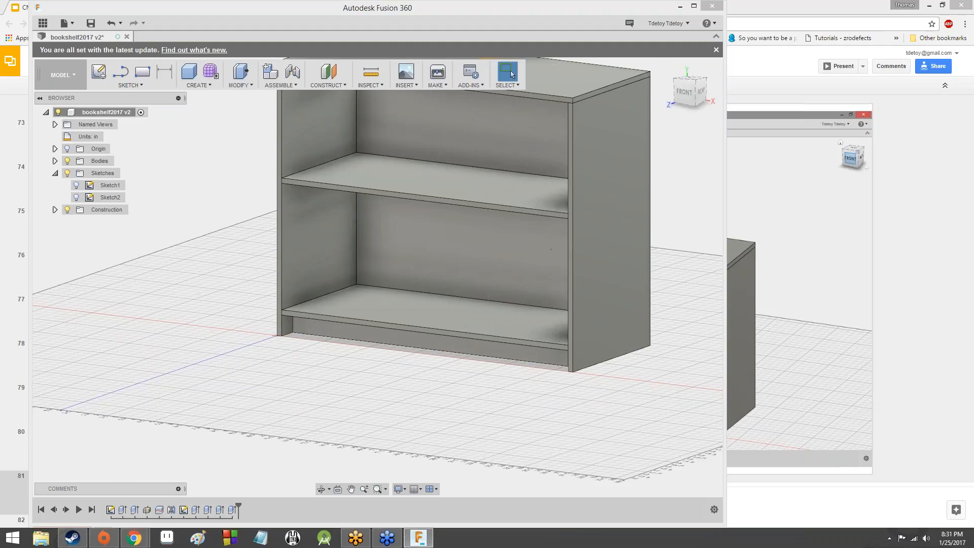
Inspect the completed bookshelf from the front, the left side and above to check all panels and shelves
{"action": "mouse_move", "coordinate": [683, 96]}
{"action": "left_mouse_down"}
{"action": "mouse_move", "coordinate": [687, 106]}
{"action": "mouse_move", "coordinate": [624, 94]}
{"action": "mouse_move", "coordinate": [589, 152]}
{"action": "mouse_move", "coordinate": [549, 147]}
{"action": "mouse_move", "coordinate": [477, 71]}
{"action": "mouse_move", "coordinate": [527, 56]}
{"action": "mouse_move", "coordinate": [599, 91]}
{"action": "left_mouse_up"}
{"action": "scroll", "coordinate": [406, 178], "scroll_direction": "down", "scroll_amount": 1}
{"action": "middle_click_drag", "start_coordinate": [406, 178], "coordinate": [338, 277]}
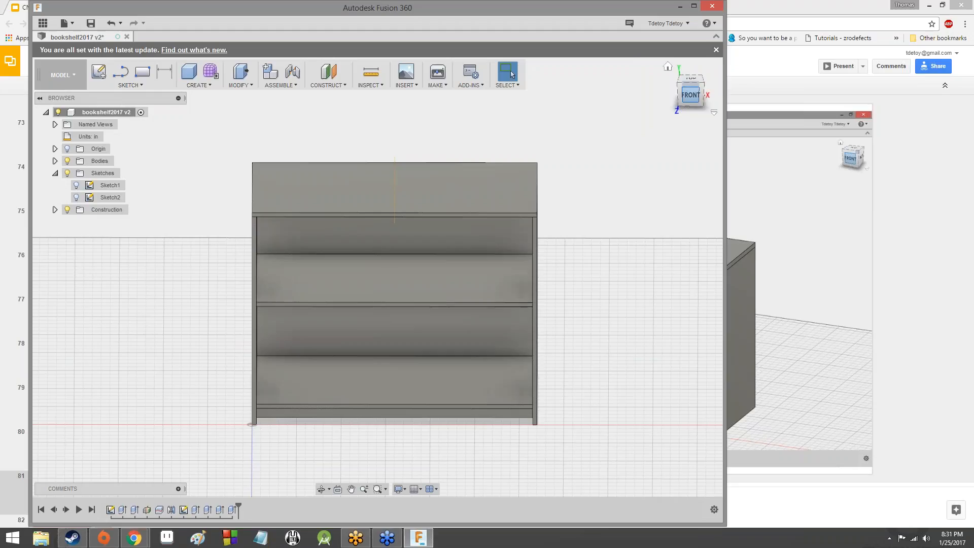
{"action": "mouse_move", "coordinate": [691, 94]}
{"action": "left_mouse_down"}
{"action": "mouse_move", "coordinate": [579, 87]}
{"action": "mouse_move", "coordinate": [533, 122]}
{"action": "mouse_move", "coordinate": [482, 87]}
{"action": "mouse_move", "coordinate": [475, 101]}
{"action": "mouse_move", "coordinate": [528, 147]}
{"action": "mouse_move", "coordinate": [620, 87]}
{"action": "mouse_move", "coordinate": [665, 91]}
{"action": "mouse_move", "coordinate": [711, 132]}
{"action": "mouse_move", "coordinate": [609, 117]}
{"action": "mouse_move", "coordinate": [554, 87]}
{"action": "mouse_move", "coordinate": [630, 111]}
{"action": "mouse_move", "coordinate": [675, 153]}
{"action": "left_mouse_up"}
{"action": "mouse_move", "coordinate": [675, 152]}
{"action": "middle_mouse_down", "text": "shift"}
{"action": "mouse_move", "coordinate": [573, 138]}
{"action": "mouse_move", "coordinate": [680, 92]}
{"action": "mouse_move", "coordinate": [625, 81]}
{"action": "mouse_move", "coordinate": [639, 107]}
{"action": "mouse_move", "coordinate": [658, 66]}
{"action": "mouse_move", "coordinate": [652, 97]}
{"action": "mouse_move", "coordinate": [662, 80]}
{"action": "middle_mouse_up", "text": "shift"}
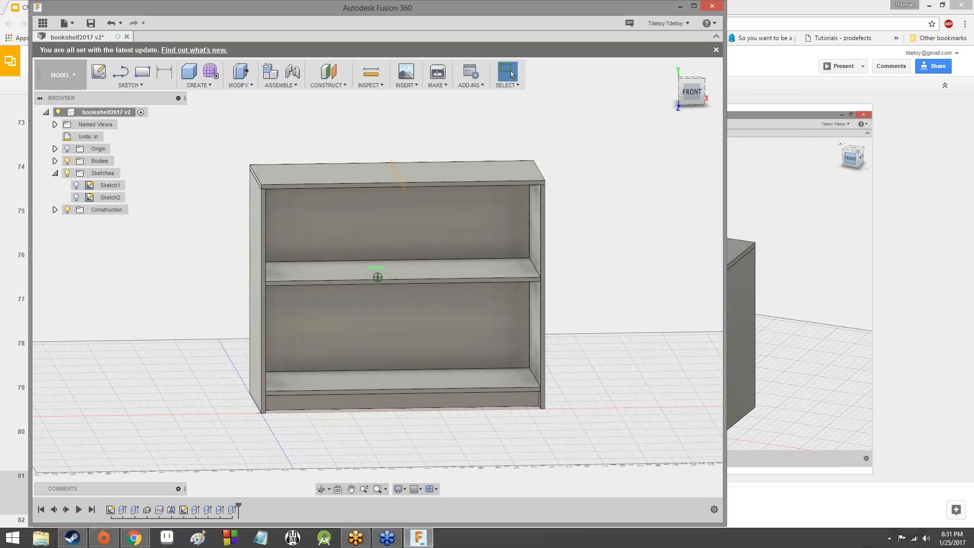
{"action": "mouse_move", "coordinate": [661, 80]}
{"action": "middle_mouse_down", "text": "shift"}
{"action": "mouse_move", "coordinate": [701, 61]}
{"action": "mouse_move", "coordinate": [700, 89]}
{"action": "mouse_move", "coordinate": [675, 121]}
{"action": "mouse_move", "coordinate": [629, 76]}
{"action": "mouse_move", "coordinate": [640, 63]}
{"action": "mouse_move", "coordinate": [685, 110]}
{"action": "mouse_move", "coordinate": [665, 68]}
{"action": "middle_mouse_up", "text": "shift"}
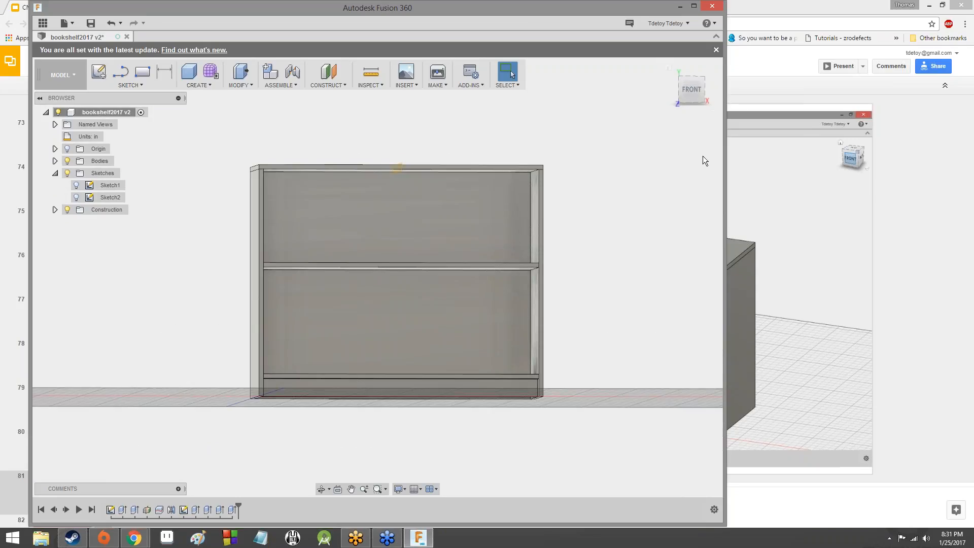
{"action": "mouse_move", "coordinate": [702, 101]}
{"action": "left_mouse_down"}
{"action": "mouse_move", "coordinate": [719, 115]}
{"action": "mouse_move", "coordinate": [492, 92]}
{"action": "mouse_move", "coordinate": [589, 140]}
{"action": "left_mouse_up"}
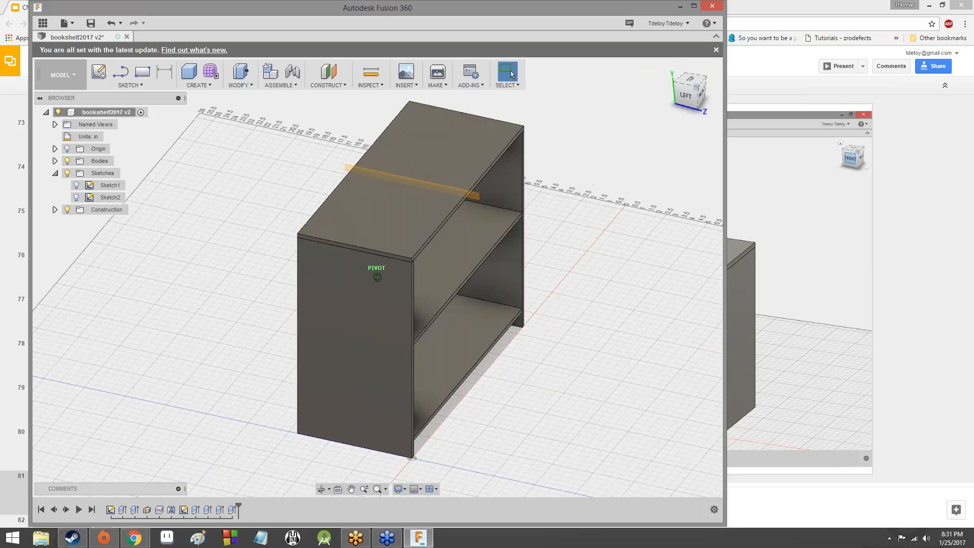
{"action": "mouse_move", "coordinate": [592, 185]}
{"action": "left_mouse_down"}
{"action": "mouse_move", "coordinate": [495, 89]}
{"action": "mouse_move", "coordinate": [484, 95]}
{"action": "mouse_move", "coordinate": [591, 180]}
{"action": "mouse_move", "coordinate": [512, 87]}
{"action": "mouse_move", "coordinate": [505, 104]}
{"action": "left_mouse_up"}
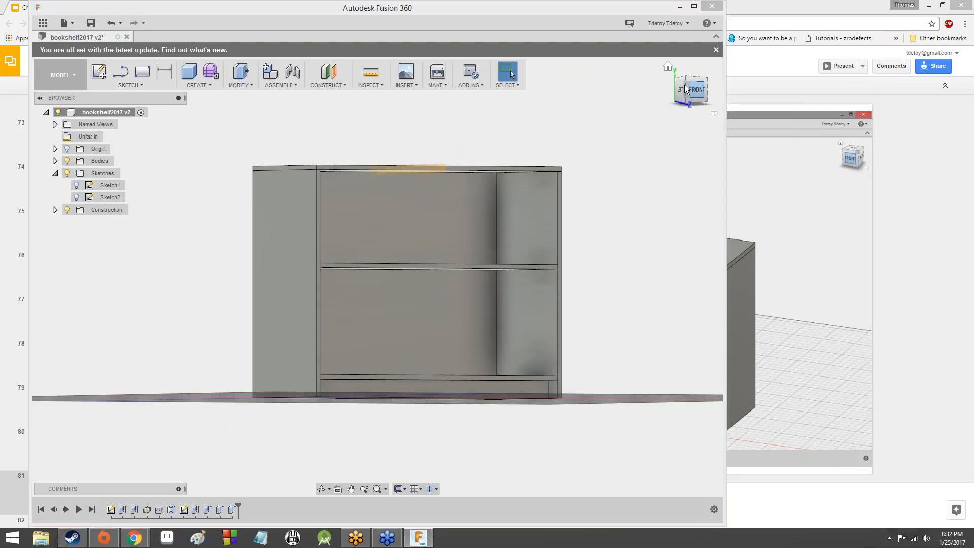
{"action": "left_click_drag", "start_coordinate": [685, 86], "coordinate": [629, 152]}
{"action": "mouse_move", "coordinate": [378, 277]}
{"action": "middle_mouse_down", "text": "shift"}
{"action": "mouse_move", "coordinate": [381, 218]}
{"action": "mouse_move", "coordinate": [419, 165]}
{"action": "mouse_move", "coordinate": [380, 153]}
{"action": "mouse_move", "coordinate": [350, 253]}
{"action": "mouse_move", "coordinate": [386, 228]}
{"action": "mouse_move", "coordinate": [388, 213]}
{"action": "mouse_move", "coordinate": [431, 254]}
{"action": "mouse_move", "coordinate": [467, 239]}
{"action": "mouse_move", "coordinate": [599, 274]}
{"action": "mouse_move", "coordinate": [629, 246]}
{"action": "mouse_move", "coordinate": [589, 250]}
{"action": "mouse_move", "coordinate": [487, 228]}
{"action": "mouse_move", "coordinate": [499, 238]}
{"action": "mouse_move", "coordinate": [461, 220]}
{"action": "mouse_move", "coordinate": [422, 219]}
{"action": "mouse_move", "coordinate": [325, 239]}
{"action": "mouse_move", "coordinate": [353, 290]}
{"action": "mouse_move", "coordinate": [344, 144]}
{"action": "mouse_move", "coordinate": [373, 154]}
{"action": "mouse_move", "coordinate": [401, 233]}
{"action": "mouse_move", "coordinate": [424, 261]}
{"action": "mouse_move", "coordinate": [325, 259]}
{"action": "mouse_move", "coordinate": [274, 218]}
{"action": "mouse_move", "coordinate": [281, 197]}
{"action": "mouse_move", "coordinate": [345, 244]}
{"action": "mouse_move", "coordinate": [341, 253]}
{"action": "middle_mouse_up", "text": "shift"}
Switch to the CNC Machining/Fusion 360 presentation and read slides 82 and 83 about changing the model's appearance
{"action": "left_click", "coordinate": [772, 84]}
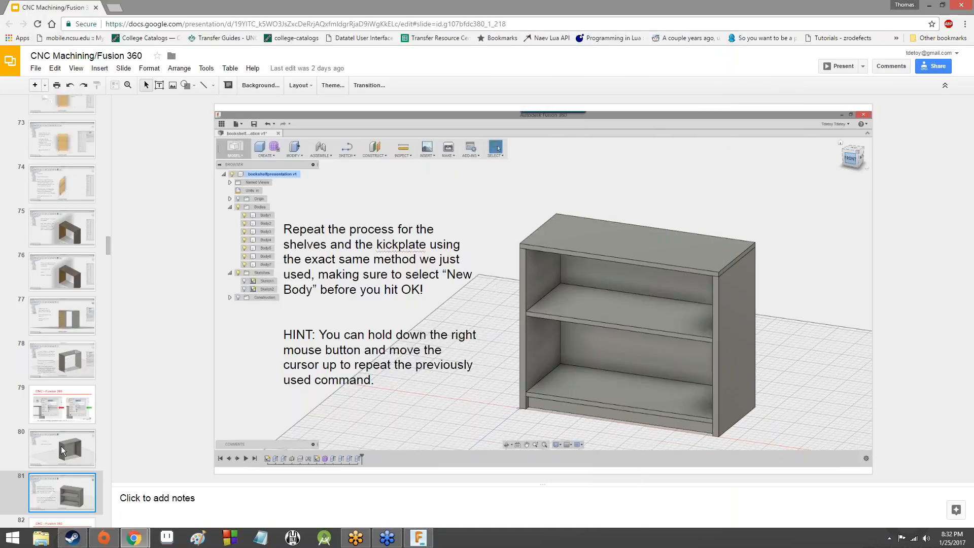
{"action": "scroll", "coordinate": [63, 446], "scroll_direction": "down", "scroll_amount": 3}
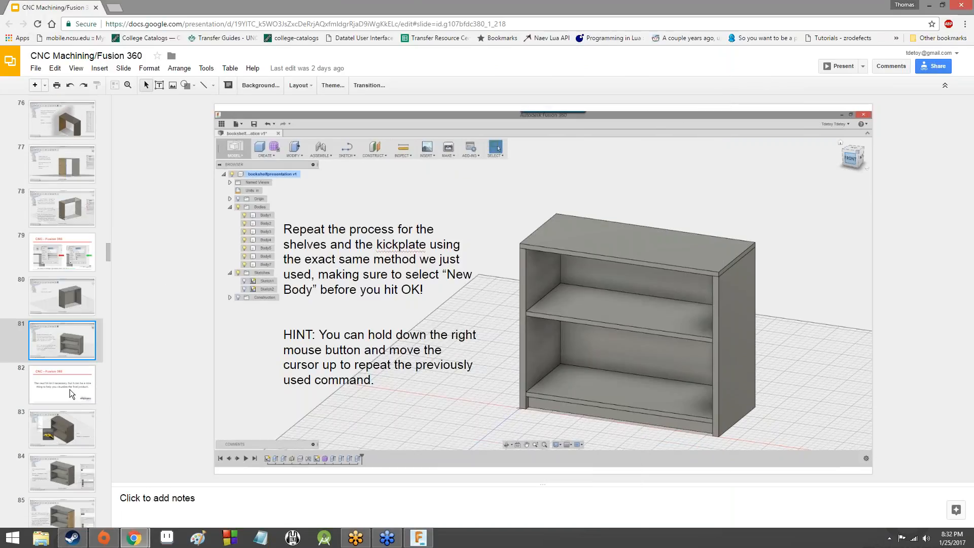
{"action": "left_click", "coordinate": [69, 389]}
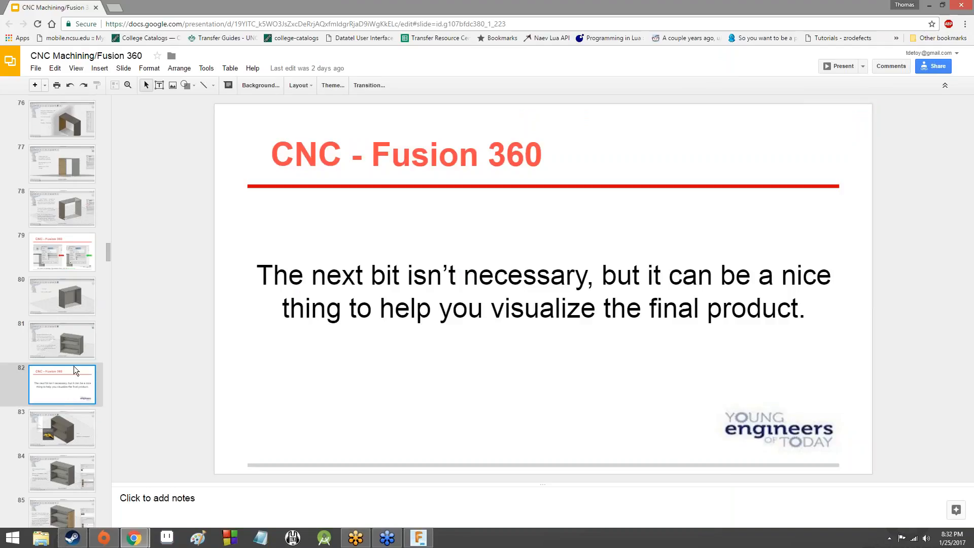
{"action": "scroll", "coordinate": [73, 362], "scroll_direction": "down", "scroll_amount": 1}
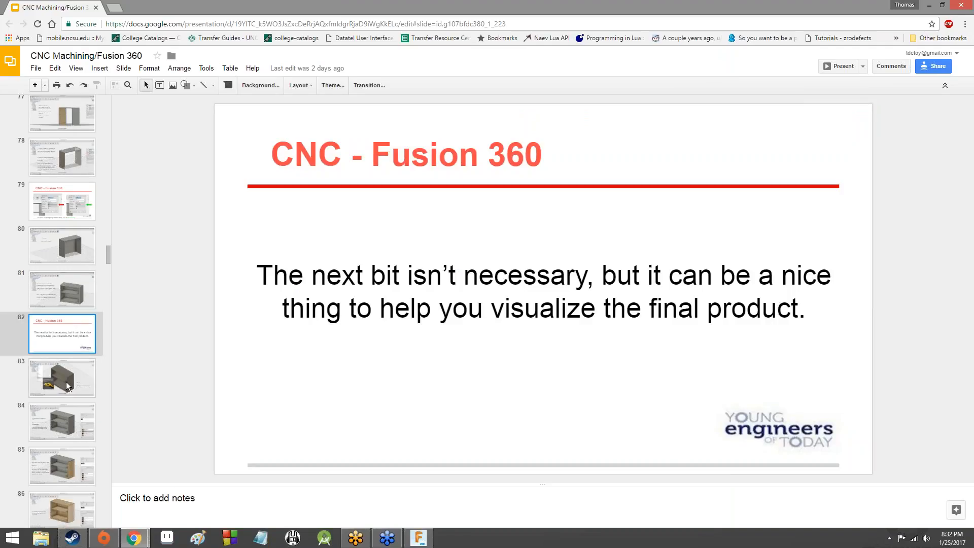
{"action": "left_click", "coordinate": [68, 387]}
{"action": "left_click", "coordinate": [419, 537]}
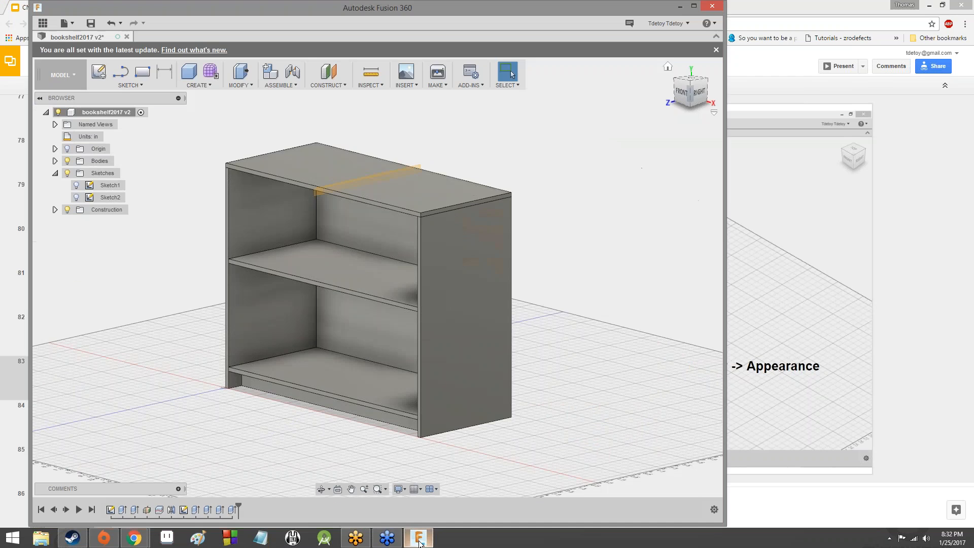
{"action": "left_click", "coordinate": [680, 6]}
{"action": "left_click", "coordinate": [541, 384]}
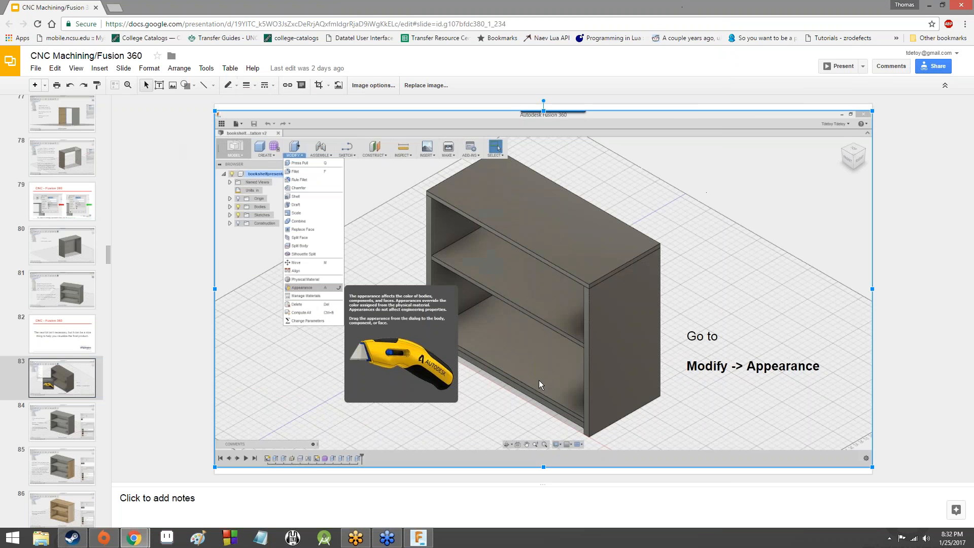
Switch back to Fusion 360, start the Appearance command and open the Unfinished materials under Wood (Solid)
{"action": "left_click", "coordinate": [419, 537]}
{"action": "left_click", "coordinate": [237, 85]}
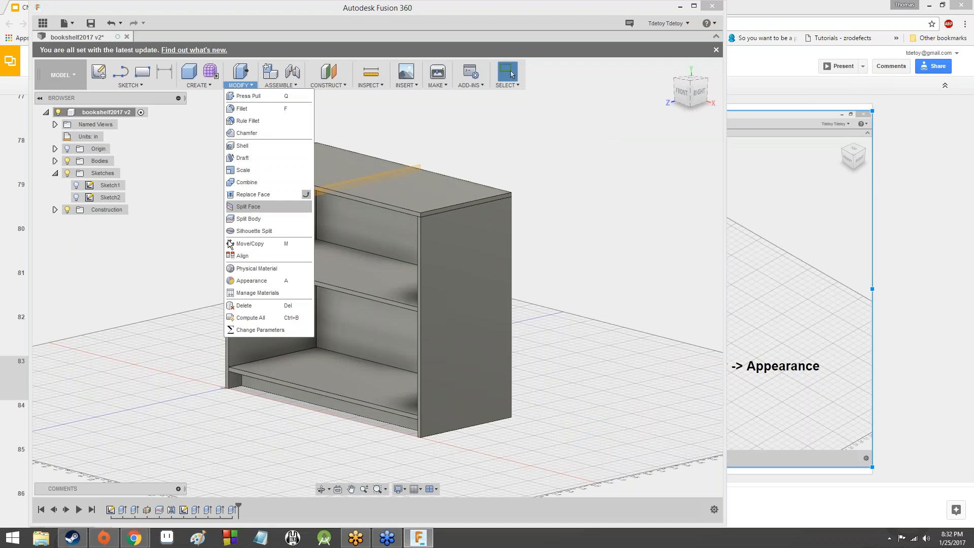
{"action": "left_click", "coordinate": [230, 282]}
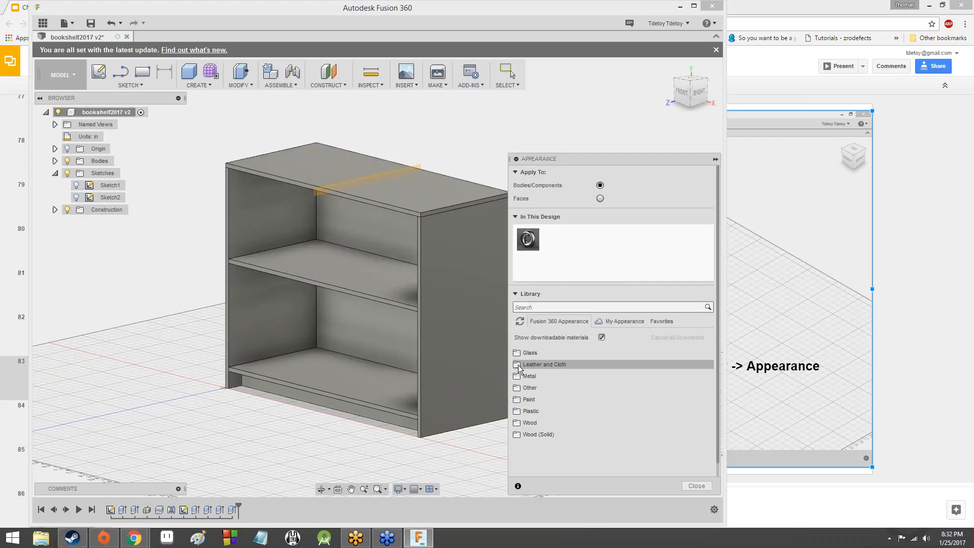
{"action": "left_click", "coordinate": [517, 434]}
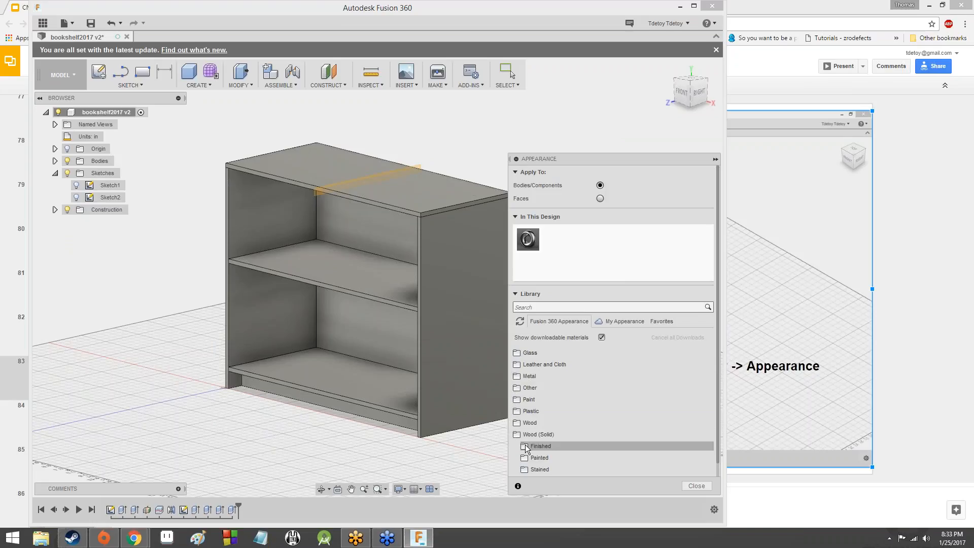
{"action": "scroll", "coordinate": [526, 439], "scroll_direction": "down", "scroll_amount": 1}
{"action": "left_click", "coordinate": [524, 467]}
{"action": "scroll", "coordinate": [528, 457], "scroll_direction": "down", "scroll_amount": 5}
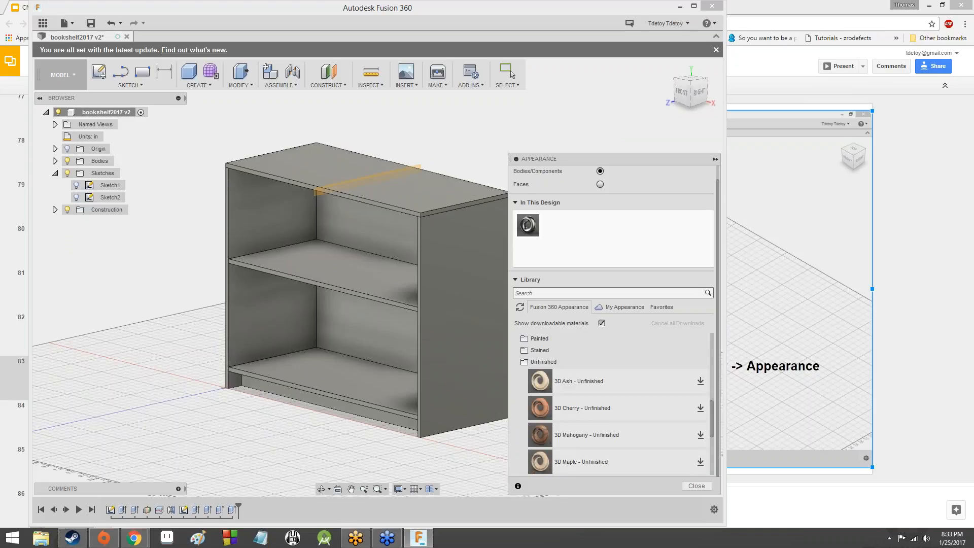
Try to apply the 3D Cherry - Unfinished appearance to the bottom and middle shelves
{"action": "left_click_drag", "start_coordinate": [542, 412], "coordinate": [372, 394]}
{"action": "left_click_drag", "start_coordinate": [540, 412], "coordinate": [397, 277]}
{"action": "scroll", "coordinate": [643, 426], "scroll_direction": "down", "scroll_amount": 3}
{"action": "scroll", "coordinate": [632, 422], "scroll_direction": "up", "scroll_amount": 3}
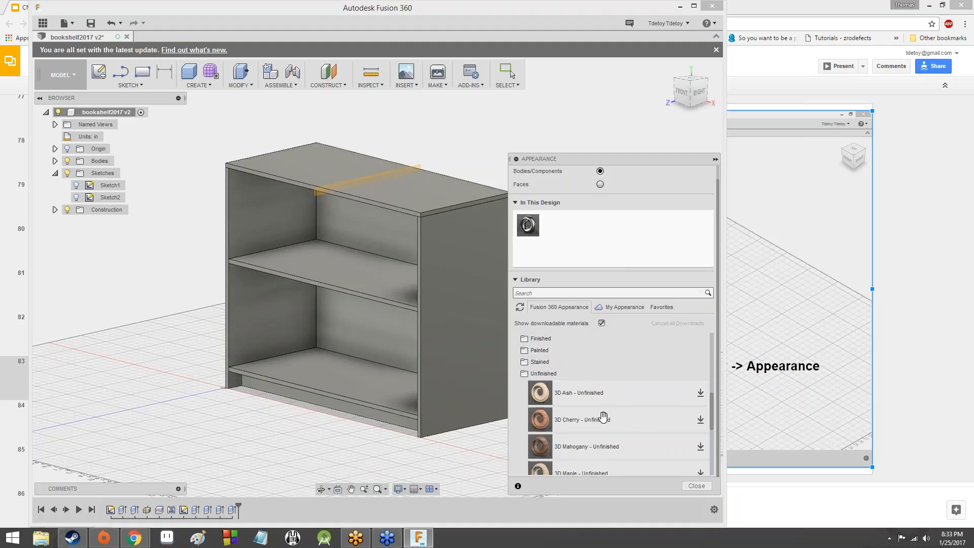
Switch to the Finished solid wood materials and try to apply 3D Ash - Glossy to the bottom shelf
{"action": "left_click", "coordinate": [526, 374]}
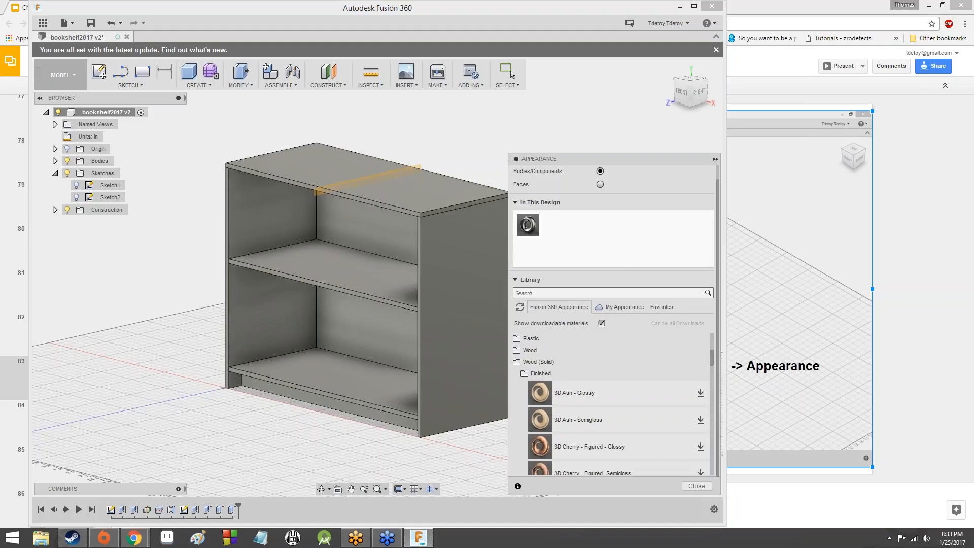
{"action": "left_click_drag", "start_coordinate": [533, 390], "coordinate": [365, 365]}
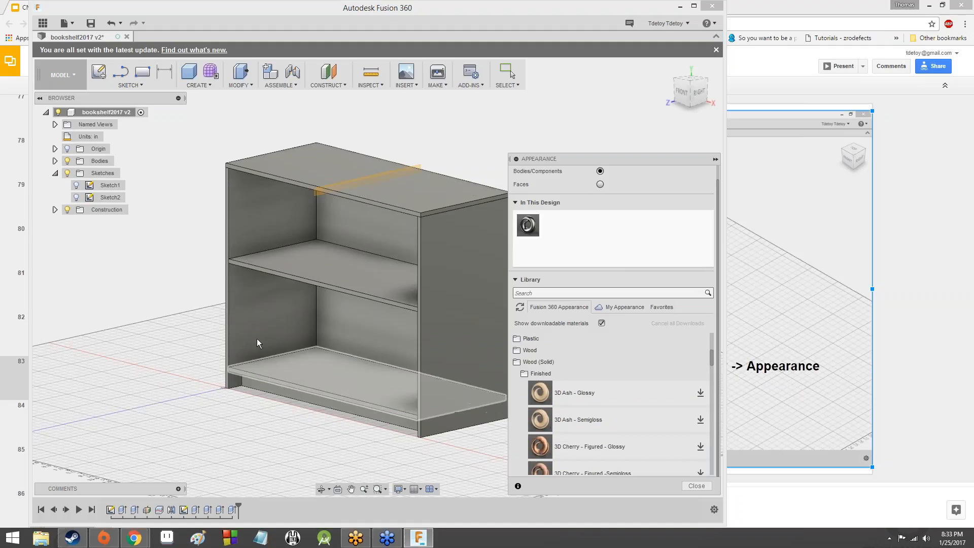
{"action": "right_click", "coordinate": [189, 291]}
{"action": "left_click", "coordinate": [181, 197]}
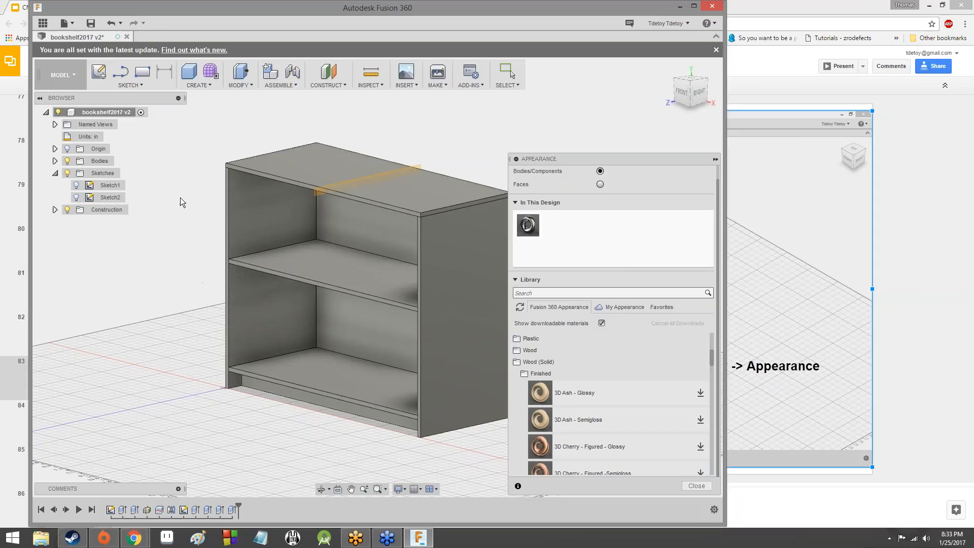
Try to apply the 3D Ash - Glossy appearance to the bookshelf through the listed bodies and directly on the model
{"action": "scroll", "coordinate": [278, 203], "scroll_direction": "down", "scroll_amount": 3}
{"action": "scroll", "coordinate": [274, 195], "scroll_direction": "up", "scroll_amount": 4}
{"action": "left_click_drag", "start_coordinate": [539, 393], "coordinate": [66, 160]}
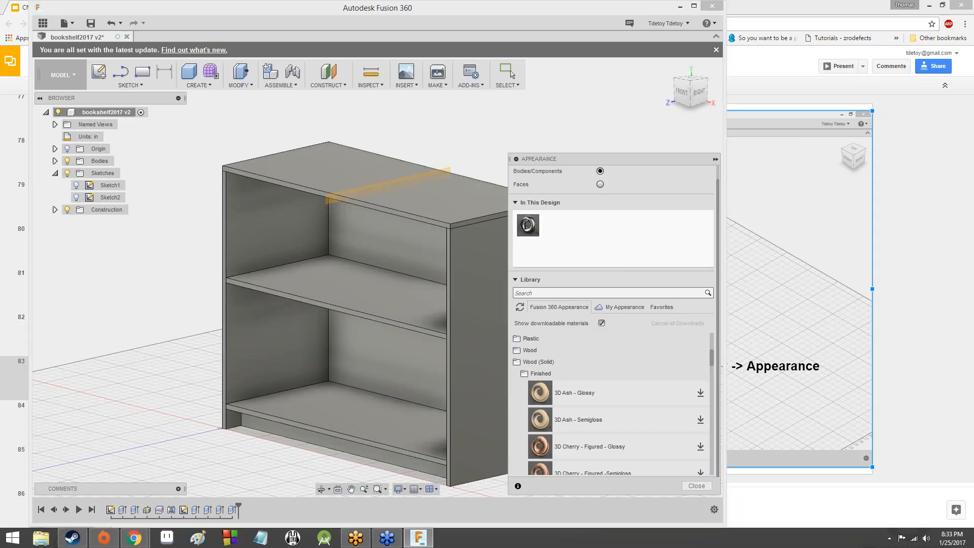
{"action": "left_click", "coordinate": [55, 161]}
{"action": "left_click_drag", "start_coordinate": [540, 397], "coordinate": [554, 246]}
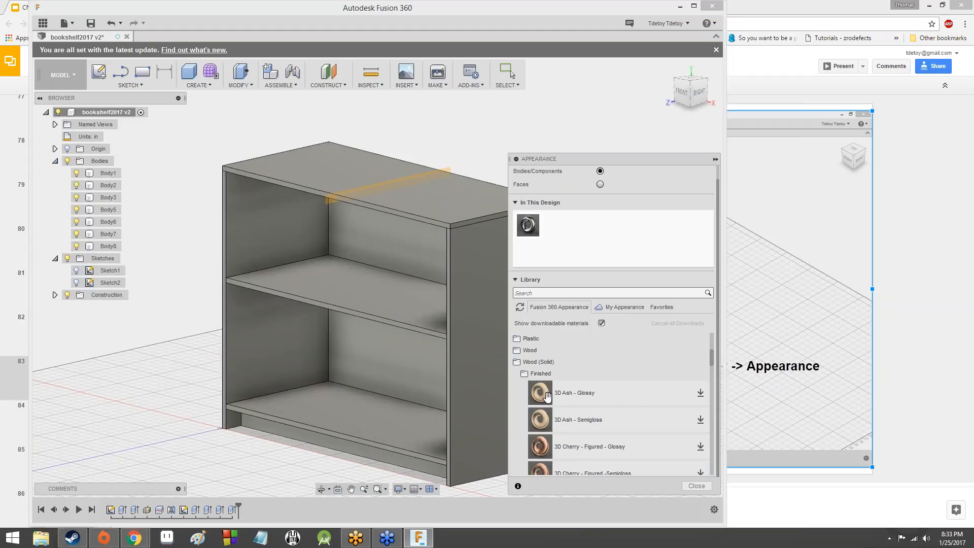
{"action": "left_click_drag", "start_coordinate": [546, 398], "coordinate": [461, 400]}
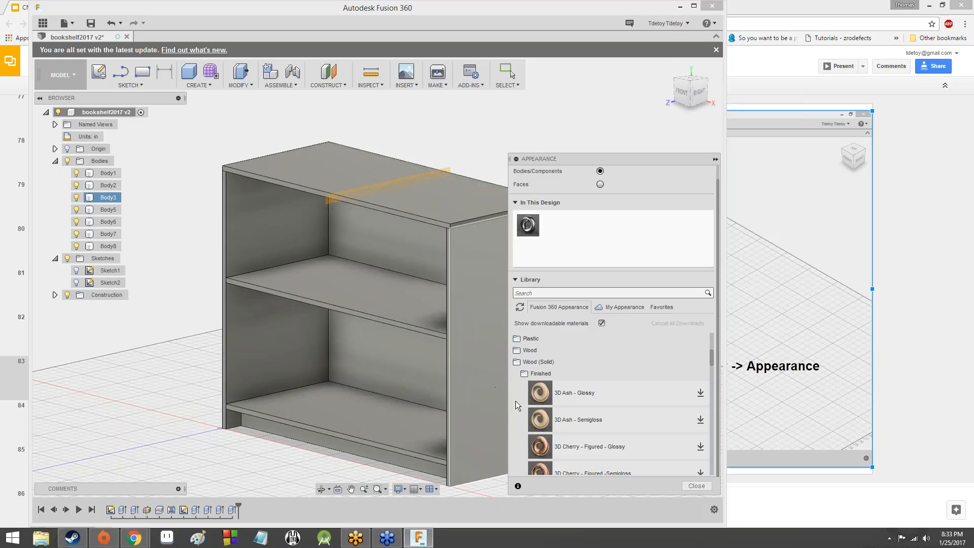
{"action": "left_click_drag", "start_coordinate": [539, 396], "coordinate": [102, 180]}
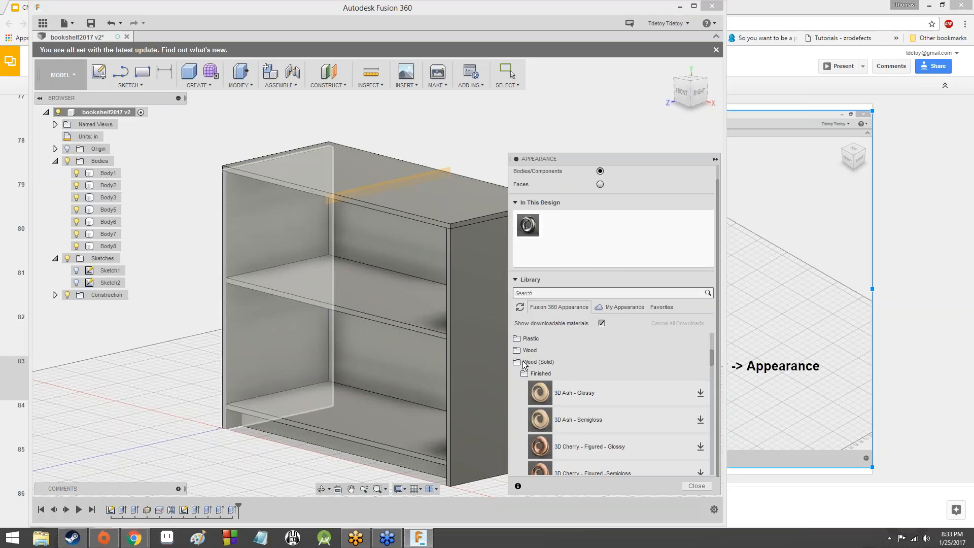
Switch to the Finished materials under Wood and try to apply Bamboo Light - Semigloss to the bookshelf
{"action": "scroll", "coordinate": [553, 391], "scroll_direction": "down", "scroll_amount": 5}
{"action": "scroll", "coordinate": [552, 390], "scroll_direction": "up", "scroll_amount": 10}
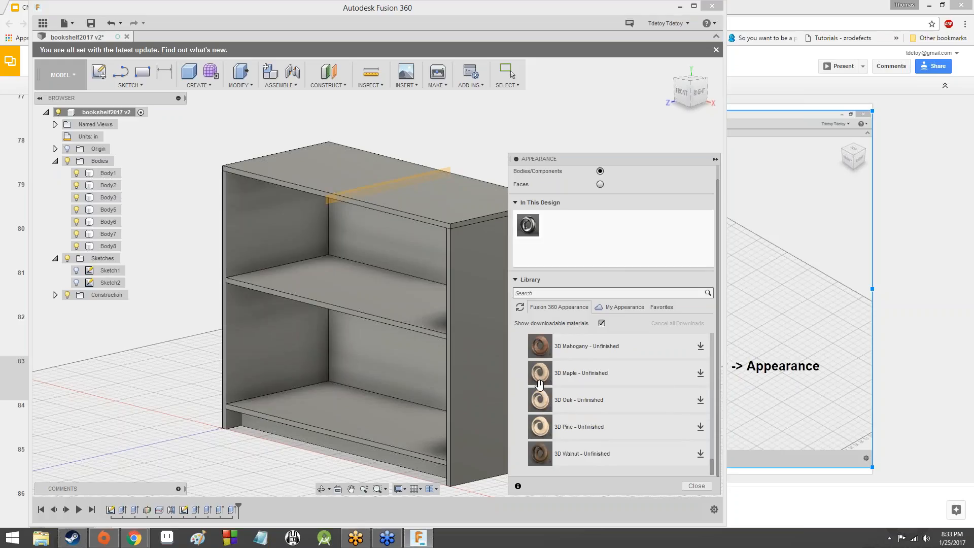
{"action": "left_click", "coordinate": [523, 430]}
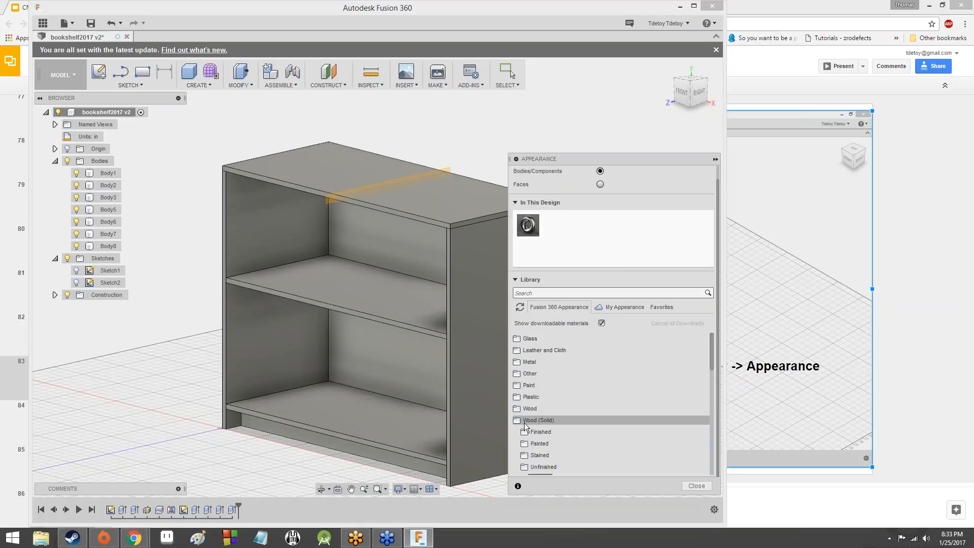
{"action": "left_click", "coordinate": [527, 412]}
{"action": "left_click", "coordinate": [532, 423]}
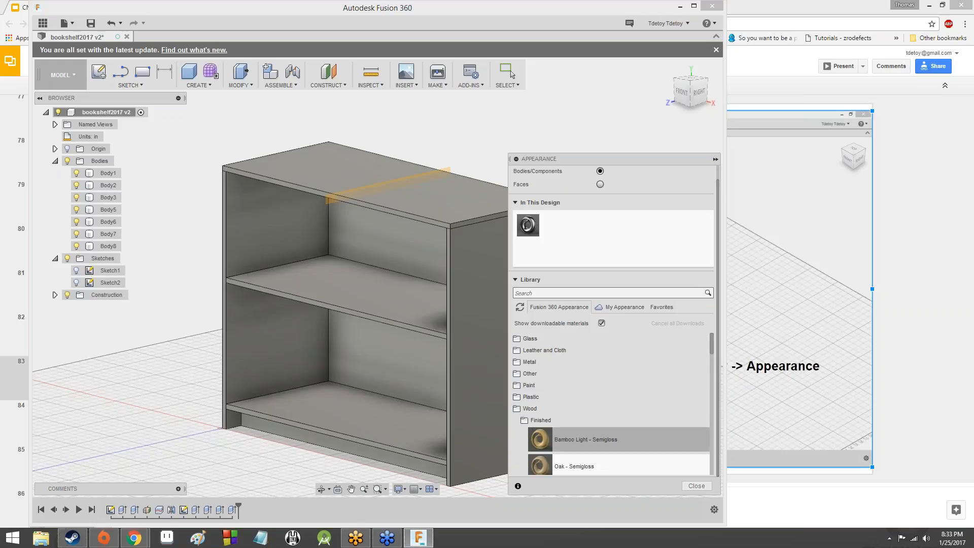
{"action": "mouse_move", "coordinate": [540, 437]}
{"action": "left_mouse_down"}
{"action": "mouse_move", "coordinate": [367, 320]}
{"action": "mouse_move", "coordinate": [540, 430]}
{"action": "left_mouse_up"}
{"action": "scroll", "coordinate": [541, 430], "scroll_direction": "down", "scroll_amount": 5}
{"action": "scroll", "coordinate": [563, 391], "scroll_direction": "up", "scroll_amount": 4}
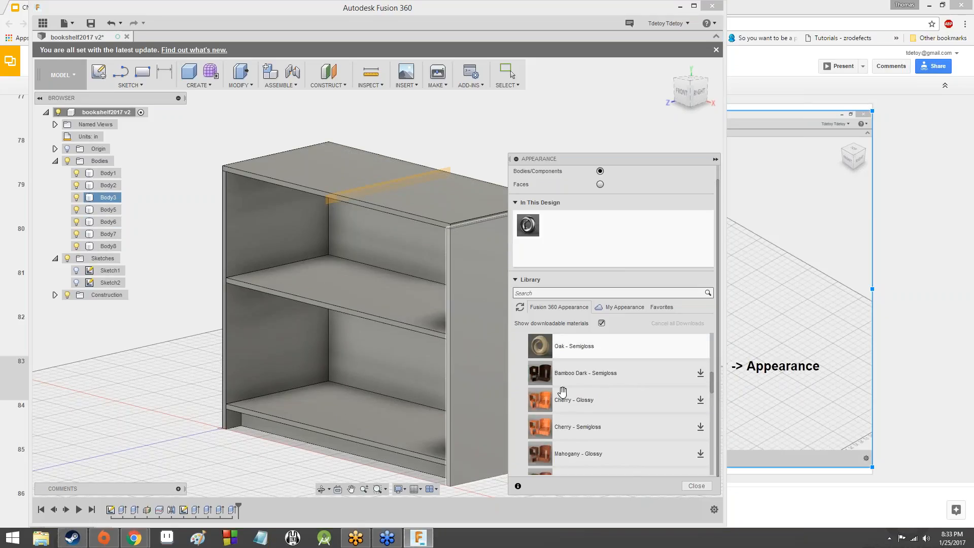
Open the Unfinished materials under Wood and apply Walnut to the middle shelf
{"action": "left_click", "coordinate": [528, 422]}
{"action": "scroll", "coordinate": [528, 422], "scroll_direction": "down", "scroll_amount": 1}
{"action": "left_click", "coordinate": [541, 399]}
{"action": "scroll", "coordinate": [543, 401], "scroll_direction": "down", "scroll_amount": 5}
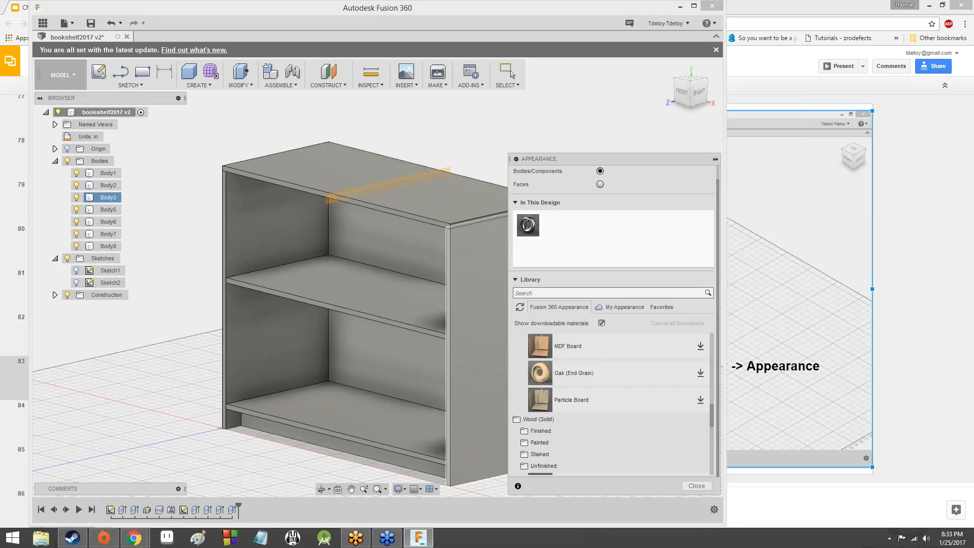
{"action": "left_click_drag", "start_coordinate": [561, 387], "coordinate": [390, 307]}
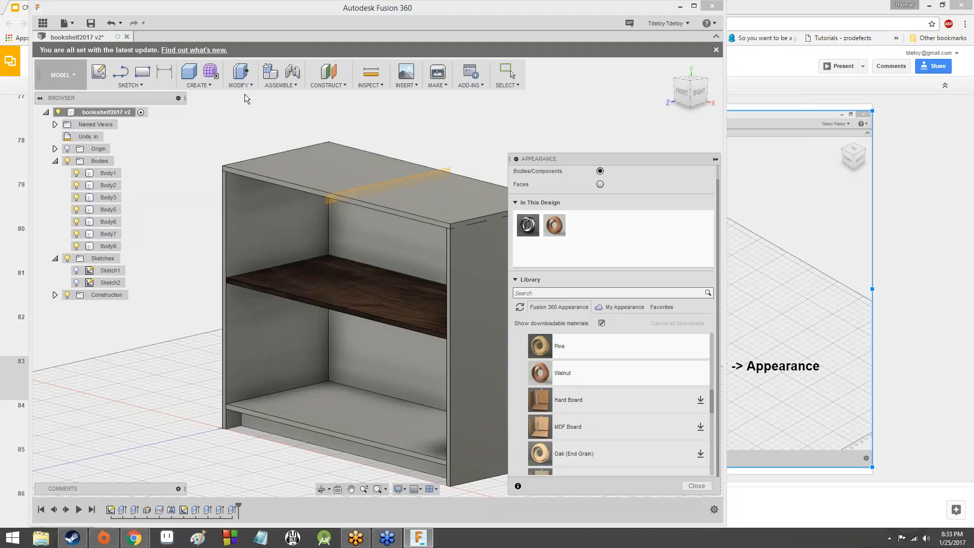
{"action": "left_click", "coordinate": [240, 76]}
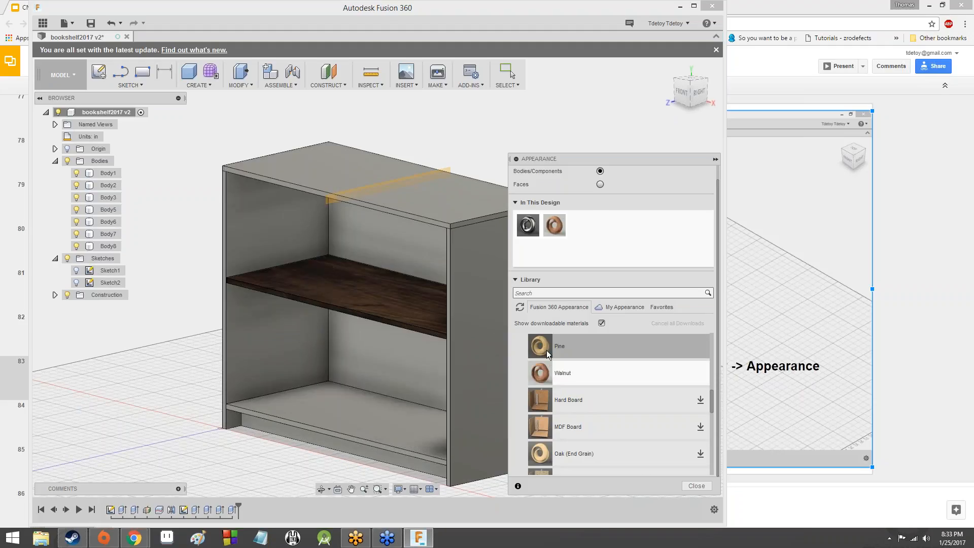
Apply the unfinished Pine appearance to the middle and bottom shelves
{"action": "left_click_drag", "start_coordinate": [426, 311], "coordinate": [389, 301]}
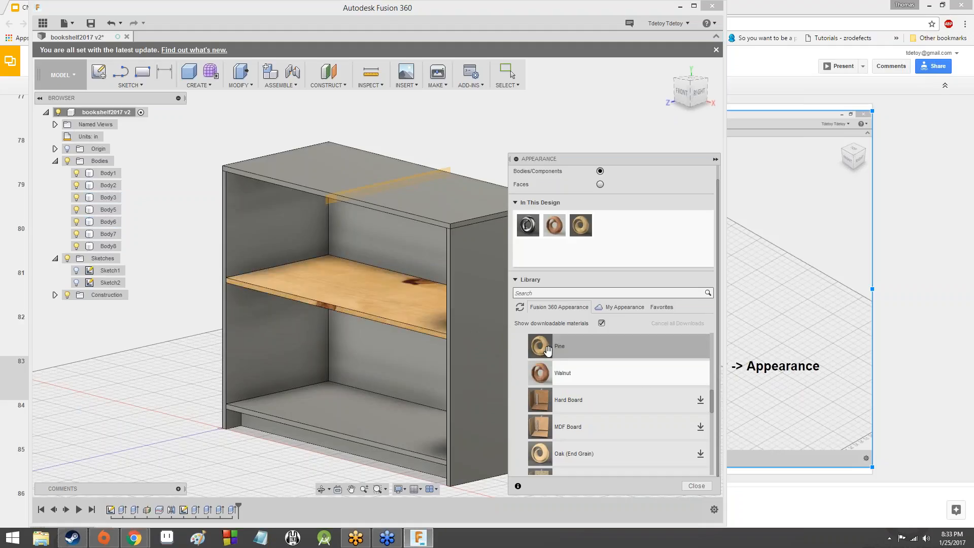
{"action": "left_click_drag", "start_coordinate": [540, 346], "coordinate": [369, 422]}
Try Walnut on the back panel, and apply Pine to the back, top, both sides and the kickplate instead
{"action": "left_click_drag", "start_coordinate": [530, 375], "coordinate": [396, 355]}
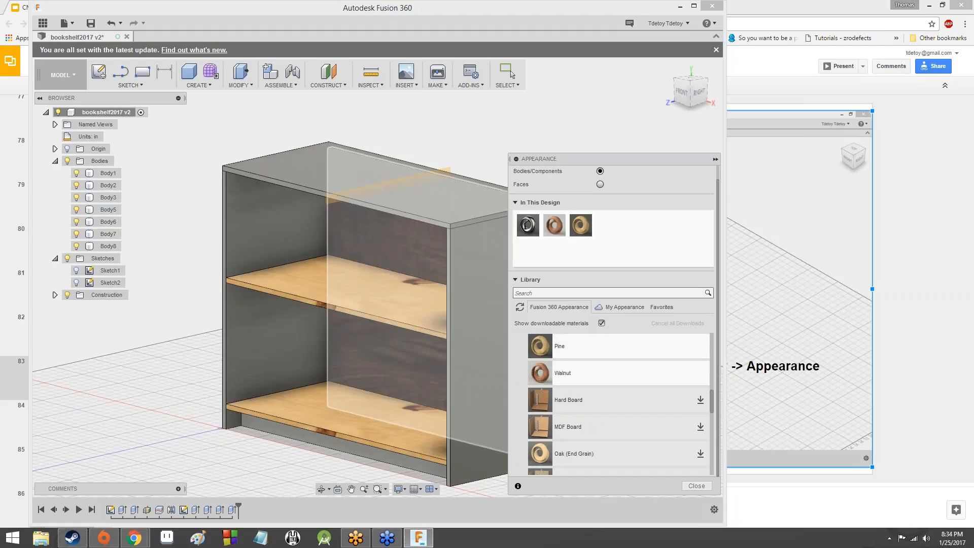
{"action": "left_click_drag", "start_coordinate": [539, 360], "coordinate": [389, 346]}
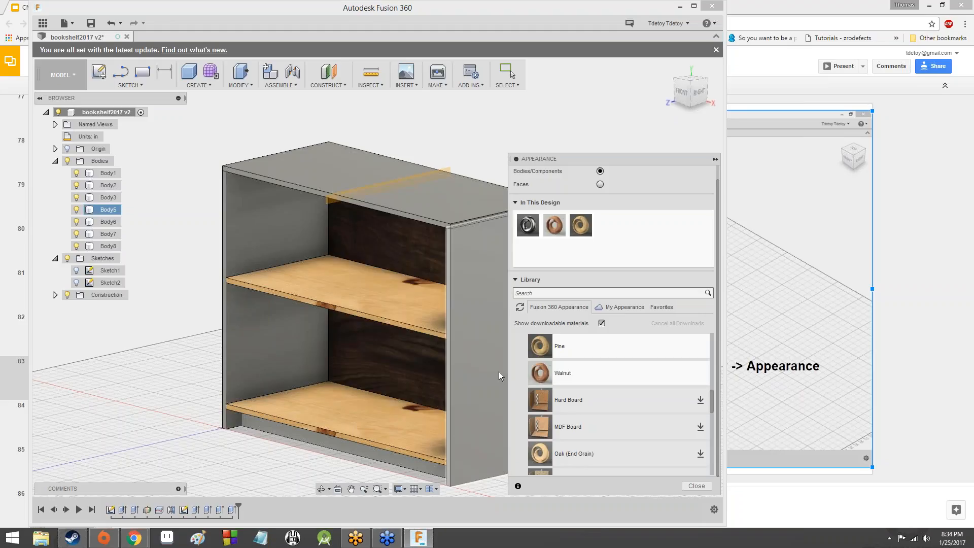
{"action": "left_click_drag", "start_coordinate": [547, 353], "coordinate": [399, 353]}
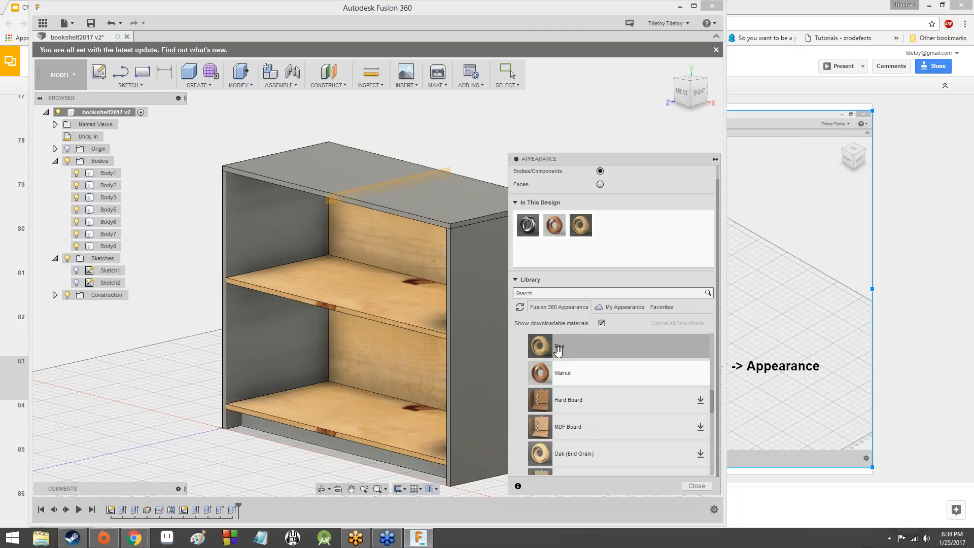
{"action": "left_click_drag", "start_coordinate": [545, 348], "coordinate": [446, 212]}
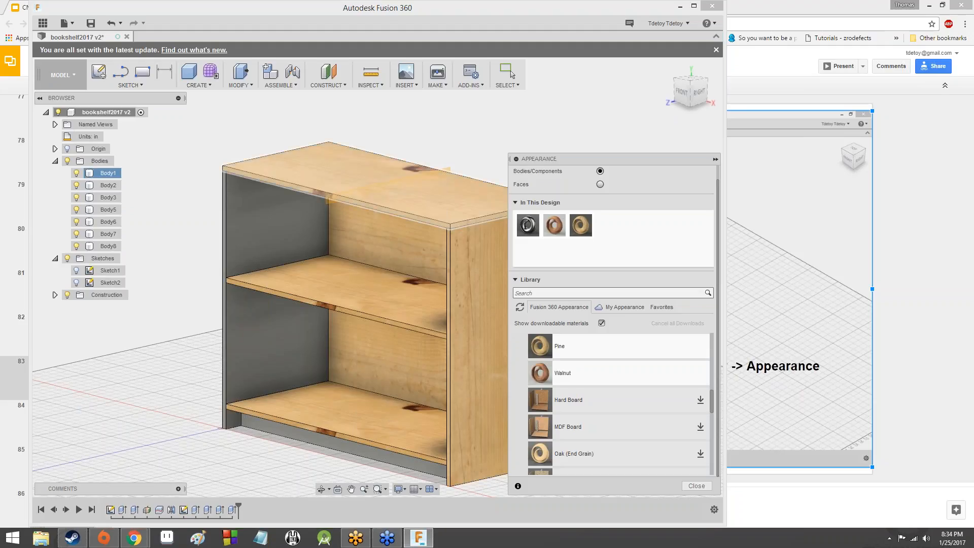
{"action": "left_click_drag", "start_coordinate": [539, 355], "coordinate": [301, 328]}
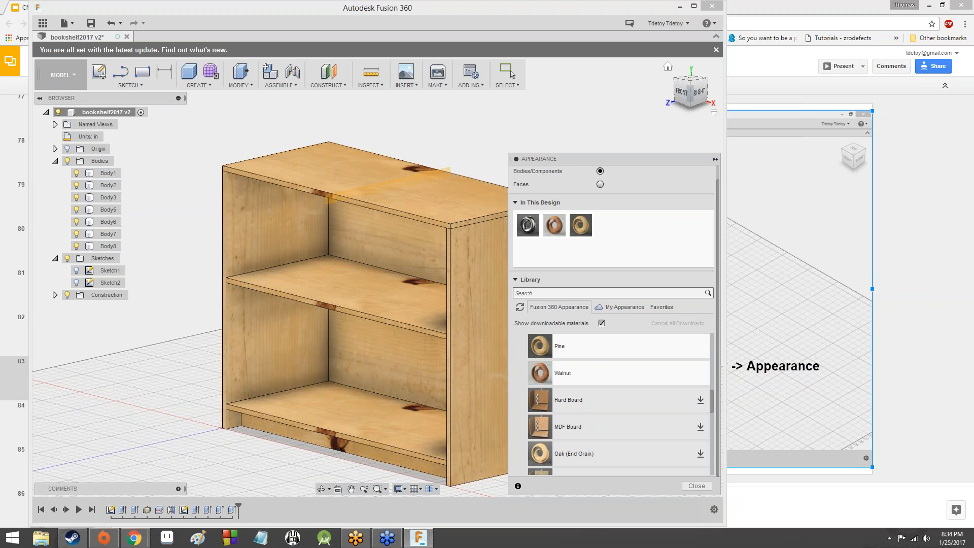
Turn the bookshelf to its rear side and try to apply Oak (End Grain) to the back panel
{"action": "mouse_move", "coordinate": [689, 85]}
{"action": "left_mouse_down"}
{"action": "mouse_move", "coordinate": [701, 89]}
{"action": "mouse_move", "coordinate": [691, 84]}
{"action": "mouse_move", "coordinate": [688, 94]}
{"action": "left_mouse_up"}
{"action": "scroll", "coordinate": [570, 351], "scroll_direction": "down", "scroll_amount": 2}
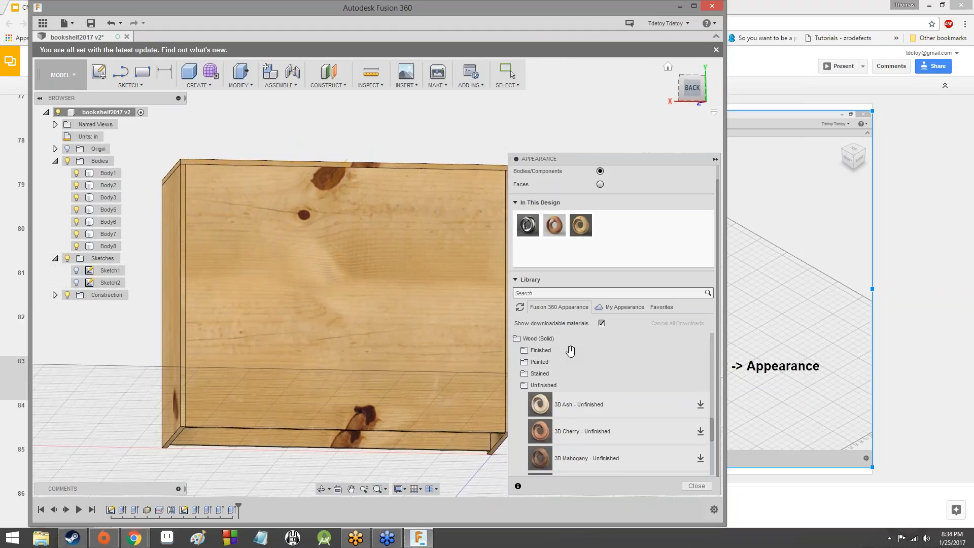
{"action": "scroll", "coordinate": [570, 351], "scroll_direction": "up", "scroll_amount": 1}
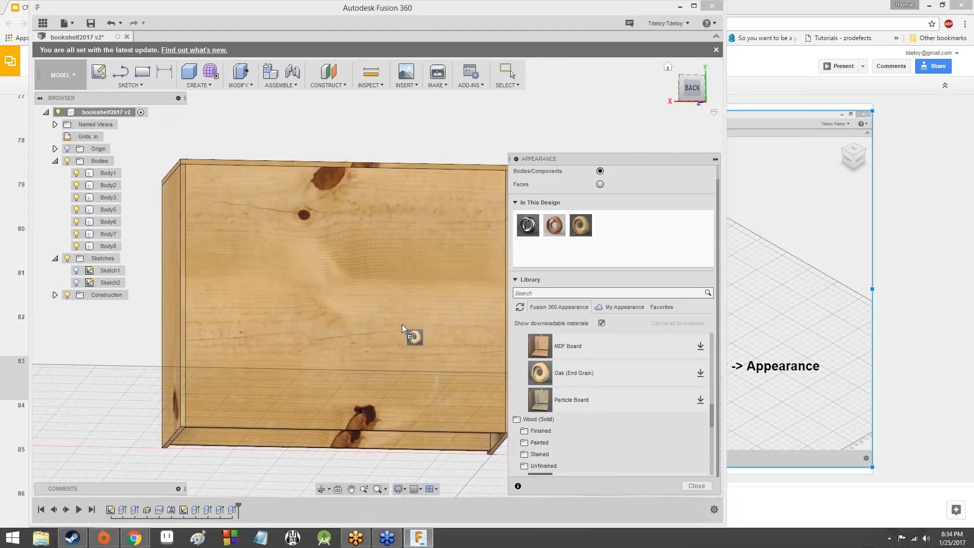
{"action": "left_click_drag", "start_coordinate": [352, 273], "coordinate": [375, 280]}
{"action": "left_click", "coordinate": [682, 76]}
{"action": "scroll", "coordinate": [574, 378], "scroll_direction": "up", "scroll_amount": 3}
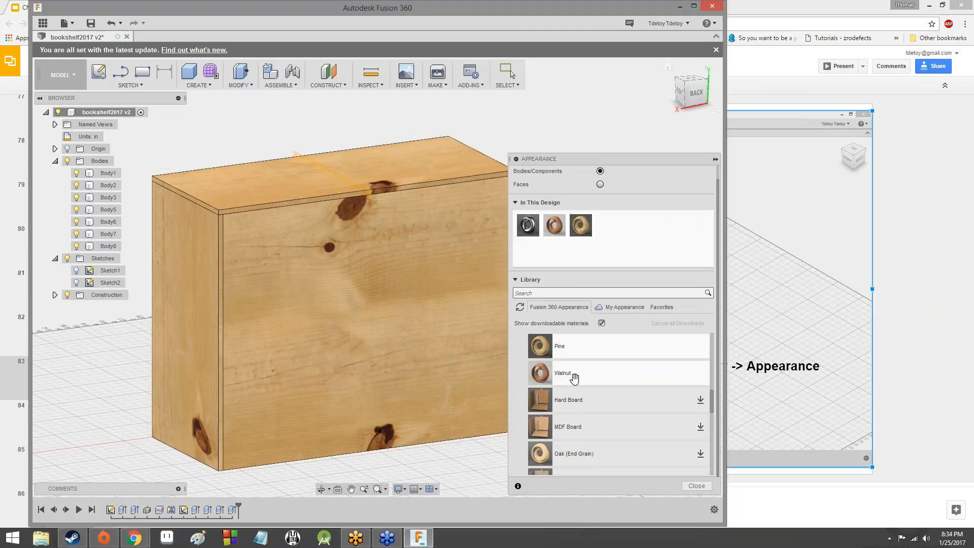
Try to apply the Particle Board appearance to the back panel
{"action": "scroll", "coordinate": [558, 373], "scroll_direction": "down", "scroll_amount": 5}
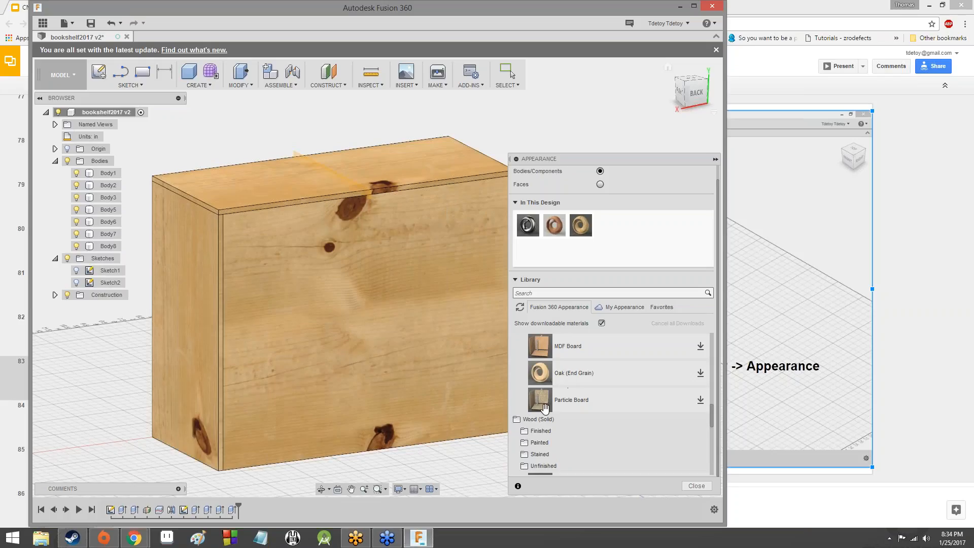
{"action": "left_click_drag", "start_coordinate": [542, 406], "coordinate": [341, 321]}
{"action": "scroll", "coordinate": [578, 378], "scroll_direction": "up", "scroll_amount": 5}
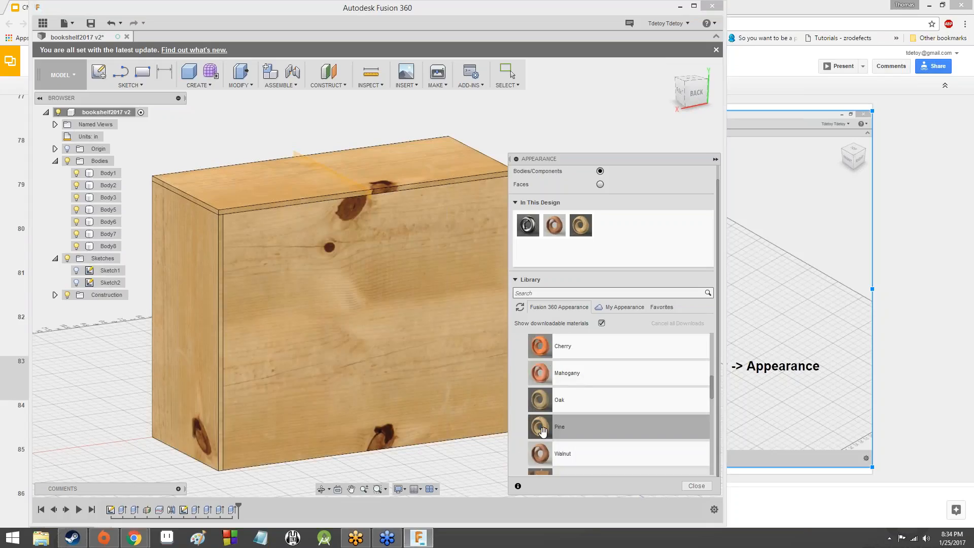
{"action": "mouse_move", "coordinate": [552, 453]}
{"action": "left_mouse_down"}
{"action": "mouse_move", "coordinate": [439, 368]}
{"action": "mouse_move", "coordinate": [564, 457]}
{"action": "mouse_move", "coordinate": [560, 446]}
{"action": "left_mouse_up"}
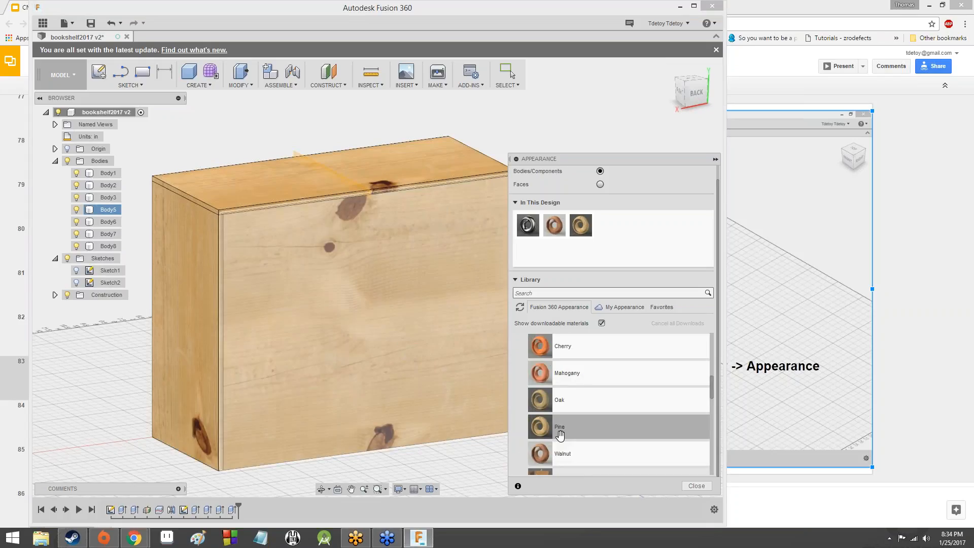
{"action": "scroll", "coordinate": [560, 435], "scroll_direction": "down", "scroll_amount": 3}
{"action": "left_click_drag", "start_coordinate": [559, 405], "coordinate": [358, 321]}
Apply the unfinished Mahogany appearance to the back panel
{"action": "scroll", "coordinate": [556, 406], "scroll_direction": "up", "scroll_amount": 5}
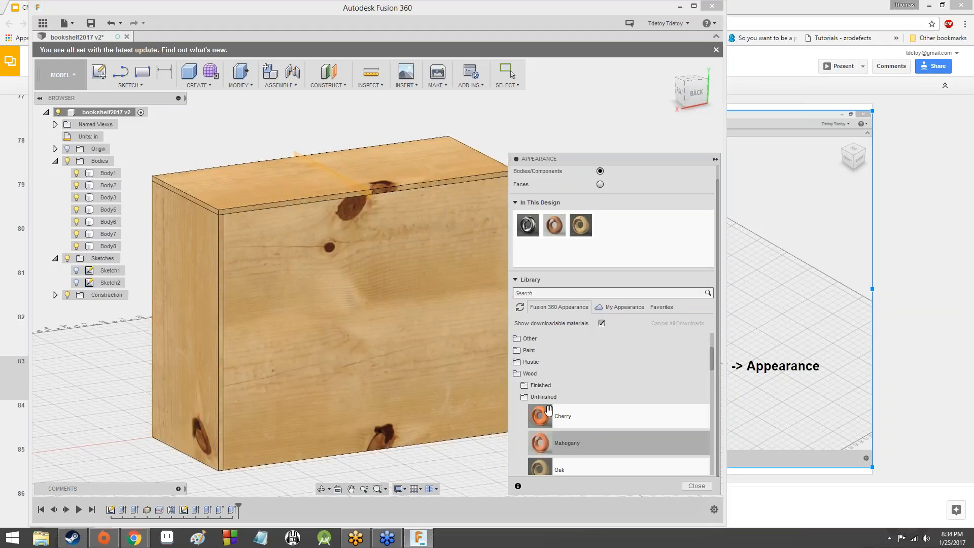
{"action": "left_click_drag", "start_coordinate": [560, 423], "coordinate": [352, 314]}
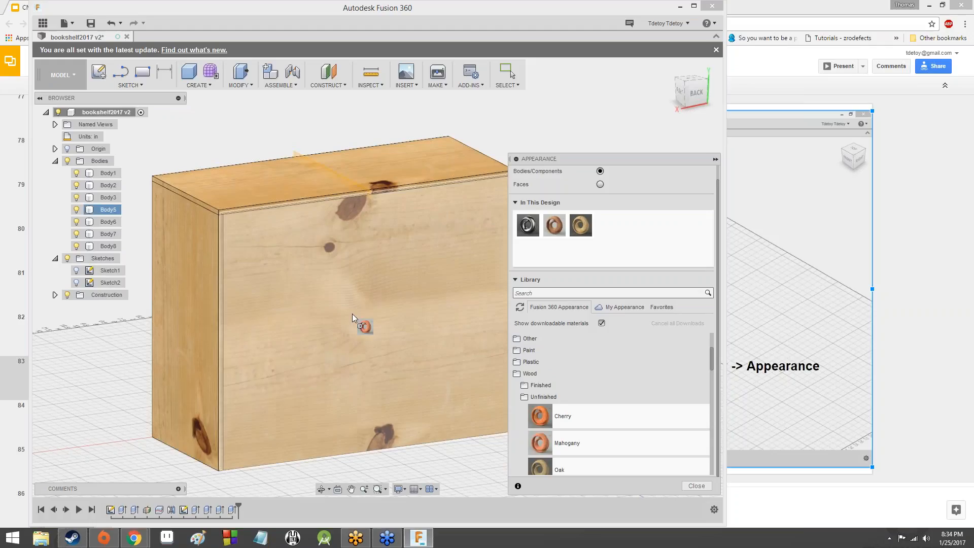
{"action": "left_click_drag", "start_coordinate": [449, 380], "coordinate": [455, 376]}
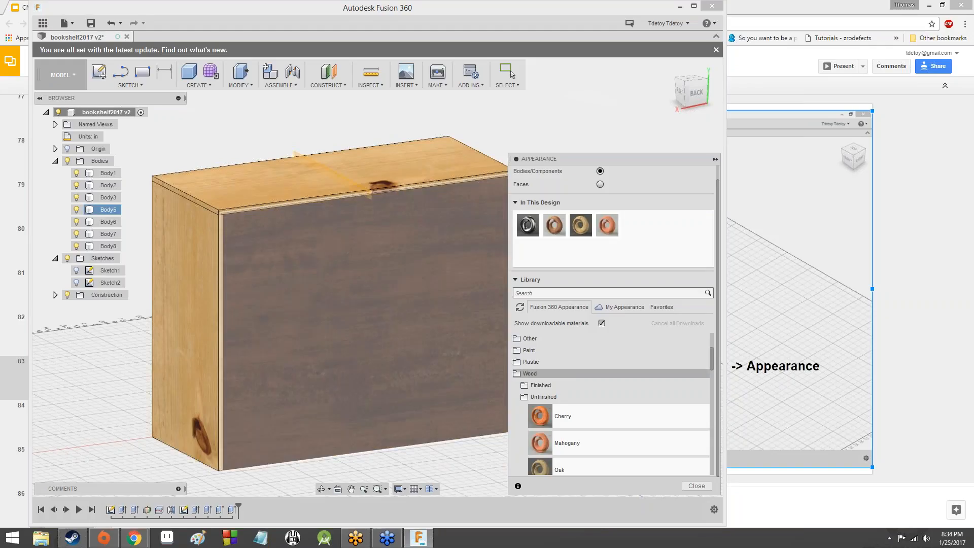
Collapse the Wood (Solid) materials and reapply the unfinished Pine appearance to the back panel
{"action": "scroll", "coordinate": [556, 378], "scroll_direction": "down", "scroll_amount": 12}
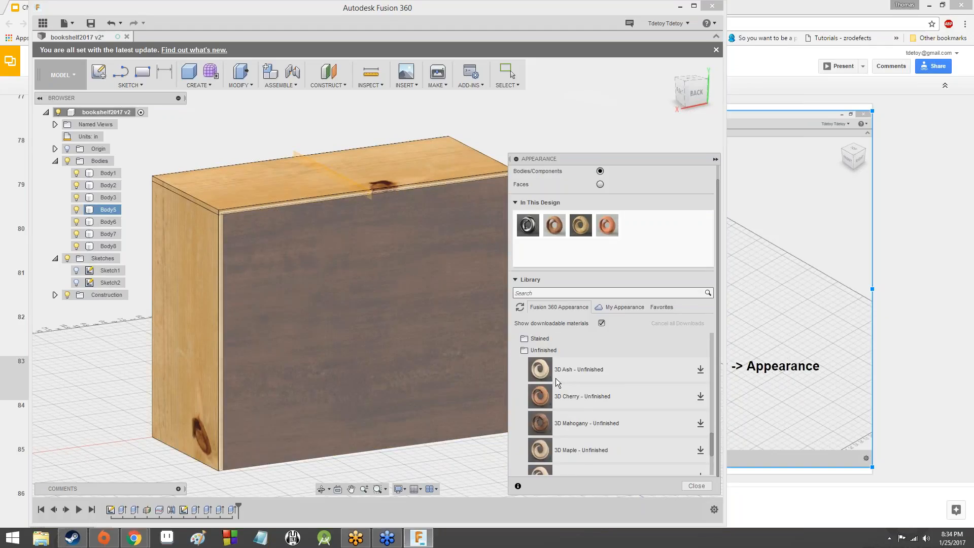
{"action": "scroll", "coordinate": [556, 378], "scroll_direction": "up", "scroll_amount": 1}
{"action": "left_click", "coordinate": [561, 341]}
{"action": "scroll", "coordinate": [539, 376], "scroll_direction": "up", "scroll_amount": 4}
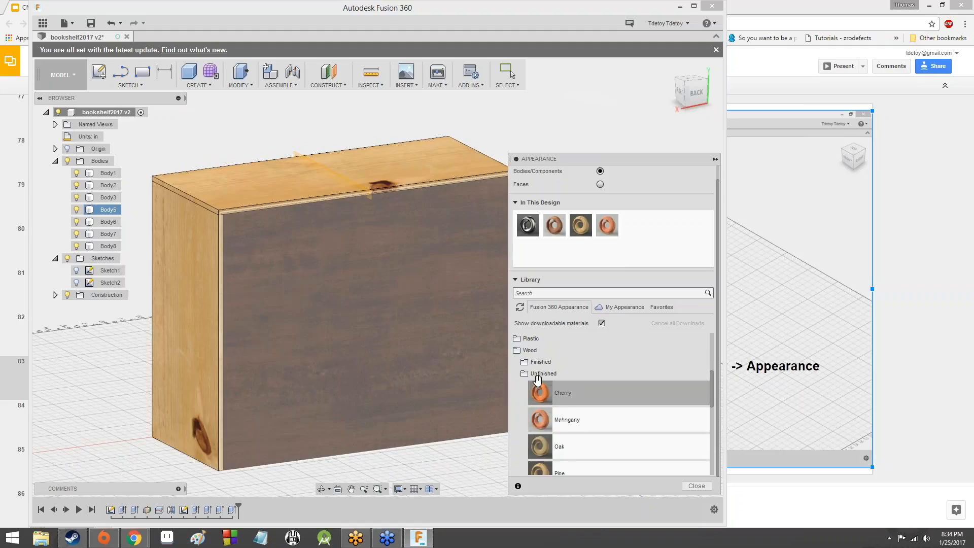
{"action": "scroll", "coordinate": [558, 406], "scroll_direction": "down", "scroll_amount": 4}
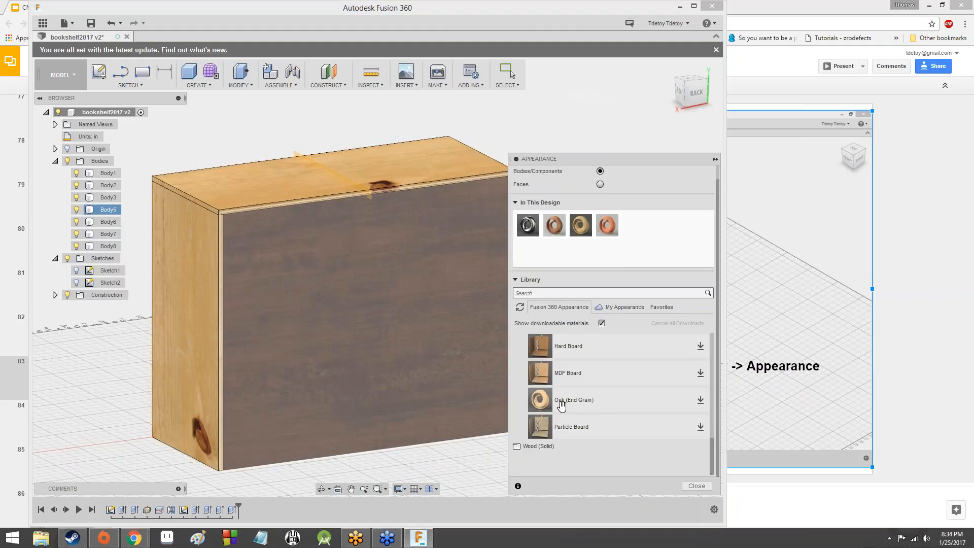
{"action": "scroll", "coordinate": [556, 442], "scroll_direction": "up", "scroll_amount": 1}
{"action": "scroll", "coordinate": [550, 431], "scroll_direction": "up", "scroll_amount": 2}
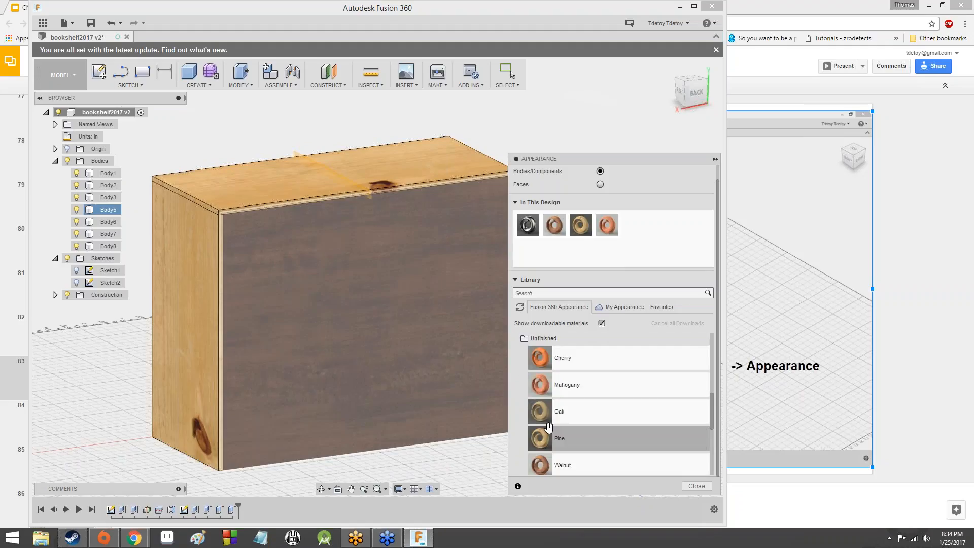
{"action": "left_click_drag", "start_coordinate": [547, 430], "coordinate": [429, 343]}
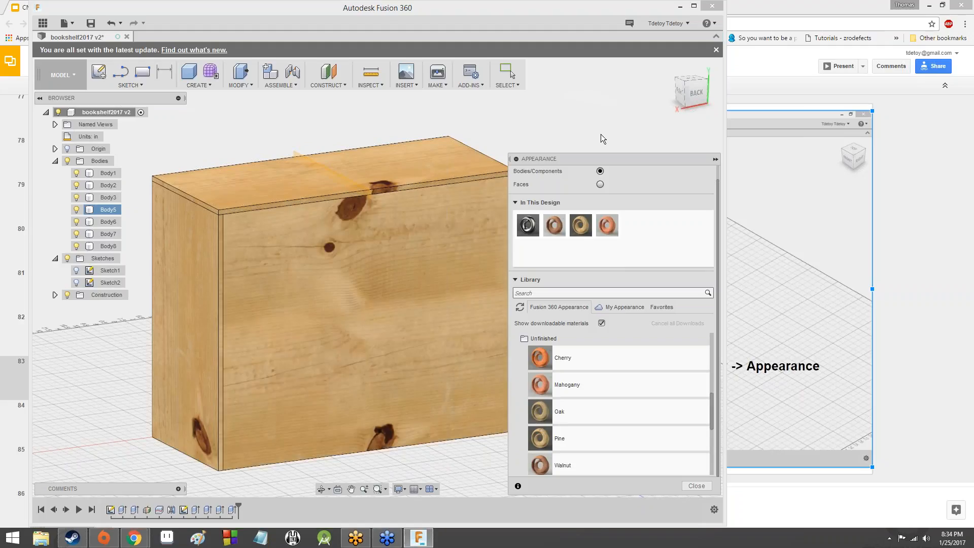
Open the Finished materials under Wood and look through the glossy and semigloss appearances
{"action": "left_click_drag", "start_coordinate": [686, 93], "coordinate": [693, 93]}
{"action": "scroll", "coordinate": [578, 388], "scroll_direction": "down", "scroll_amount": 2}
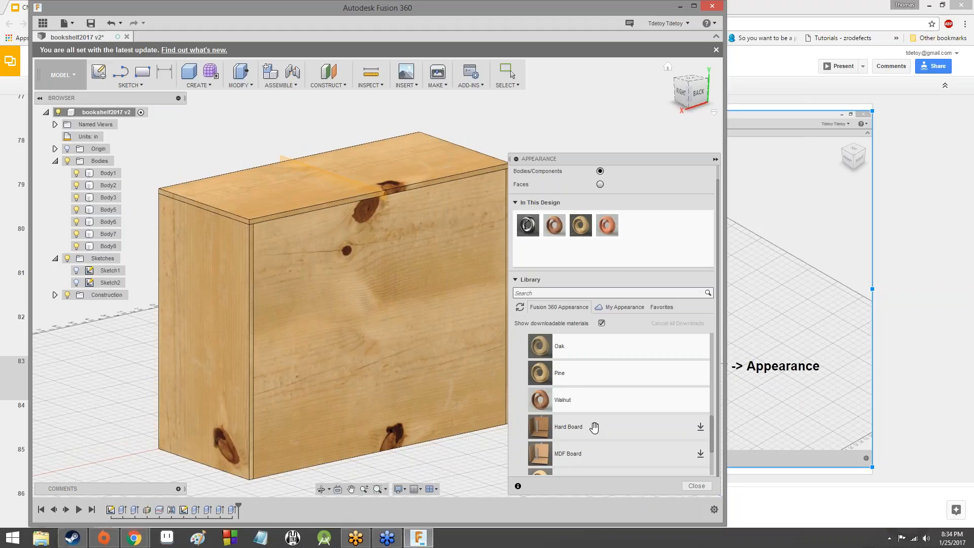
{"action": "scroll", "coordinate": [594, 428], "scroll_direction": "up", "scroll_amount": 3}
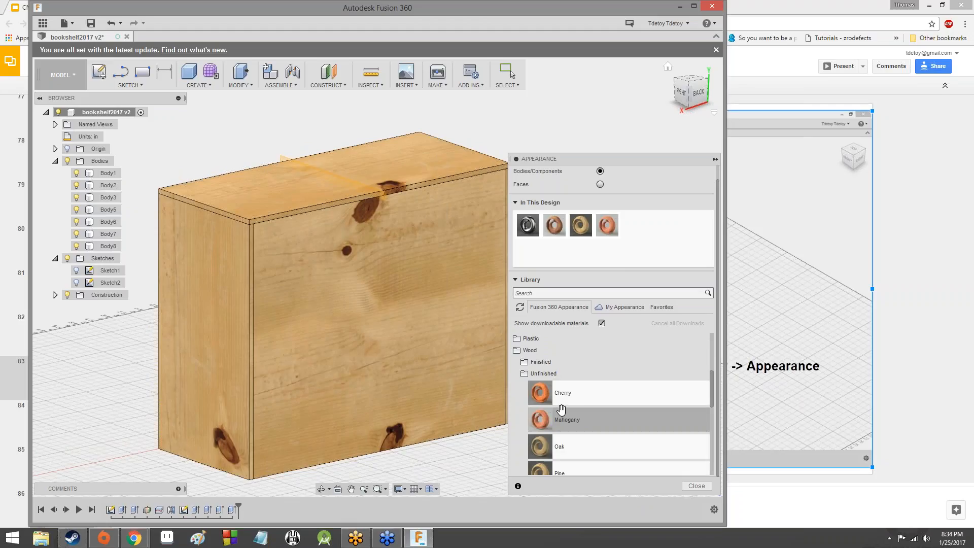
{"action": "left_click", "coordinate": [569, 362]}
{"action": "scroll", "coordinate": [570, 374], "scroll_direction": "down", "scroll_amount": 1}
{"action": "scroll", "coordinate": [571, 386], "scroll_direction": "down", "scroll_amount": 3}
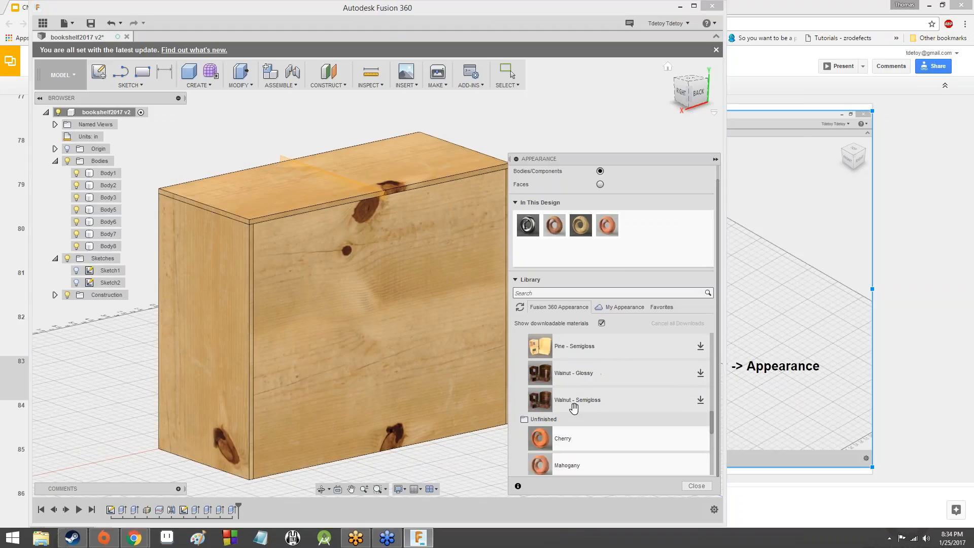
{"action": "scroll", "coordinate": [577, 411], "scroll_direction": "down", "scroll_amount": 5}
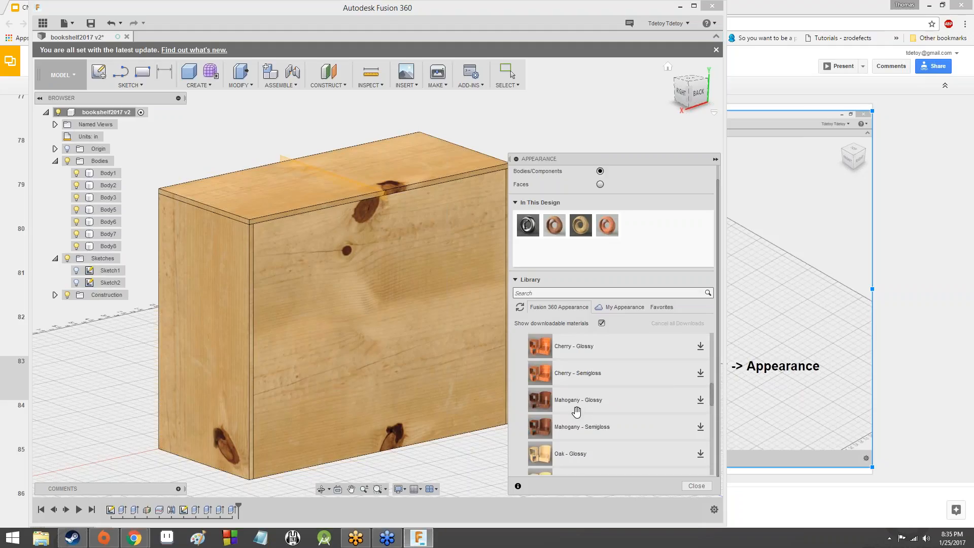
Look through the remaining finished wood appearances, such as Bamboo, Cherry, Mahogany, Oak and Pine
{"action": "scroll", "coordinate": [577, 411], "scroll_direction": "up", "scroll_amount": 5}
{"action": "scroll", "coordinate": [577, 412], "scroll_direction": "up", "scroll_amount": 2}
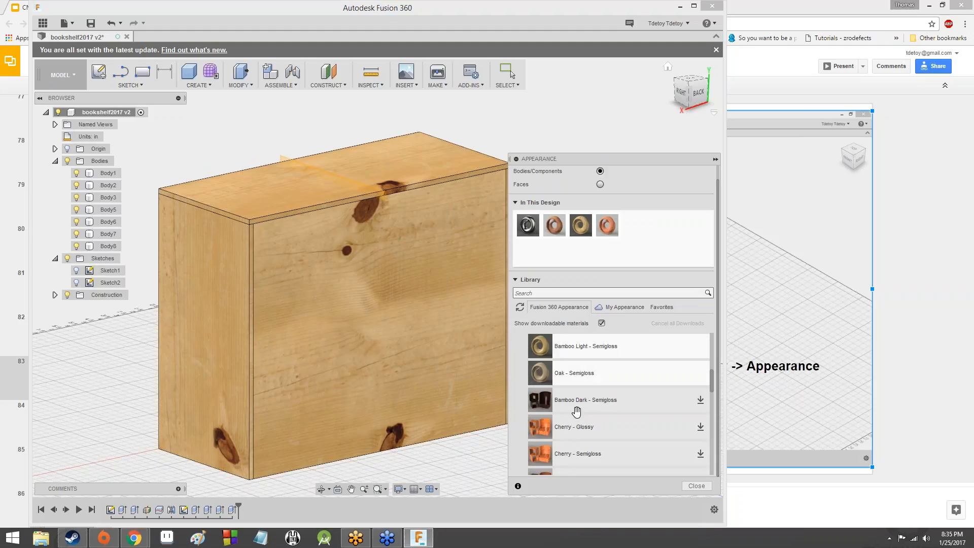
{"action": "scroll", "coordinate": [577, 411], "scroll_direction": "down", "scroll_amount": 1}
{"action": "scroll", "coordinate": [577, 412], "scroll_direction": "up", "scroll_amount": 3}
{"action": "scroll", "coordinate": [577, 412], "scroll_direction": "down", "scroll_amount": 1}
{"action": "scroll", "coordinate": [577, 411], "scroll_direction": "down", "scroll_amount": 3}
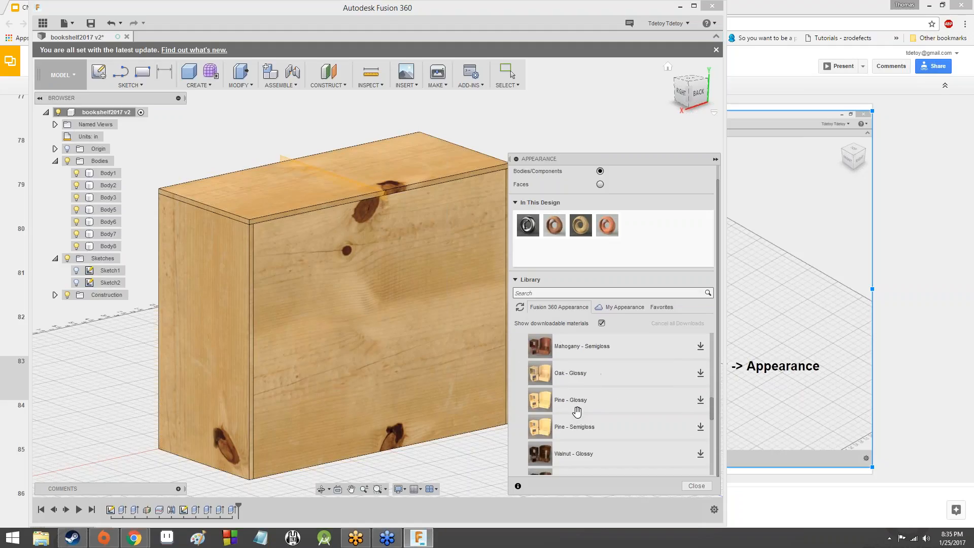
{"action": "scroll", "coordinate": [577, 411], "scroll_direction": "up", "scroll_amount": 1}
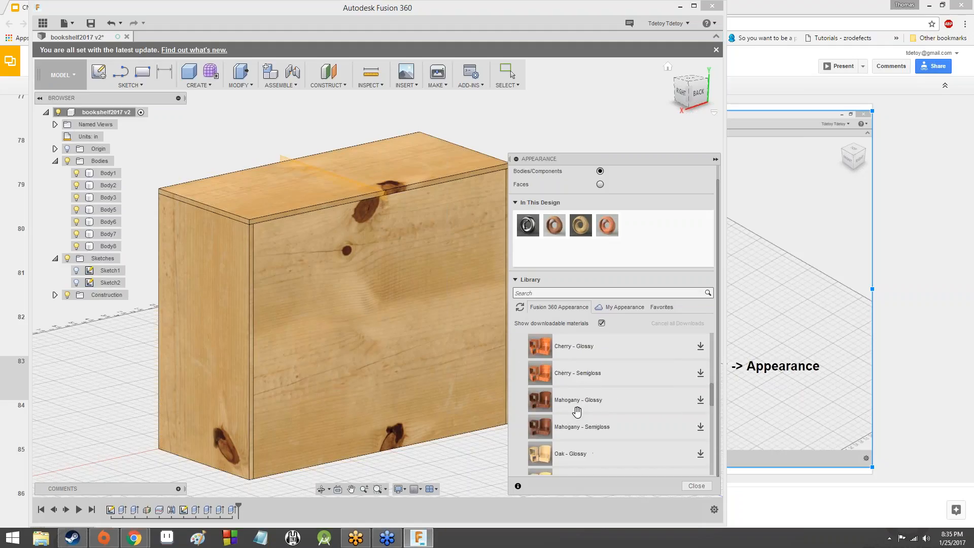
{"action": "scroll", "coordinate": [577, 412], "scroll_direction": "down", "scroll_amount": 5}
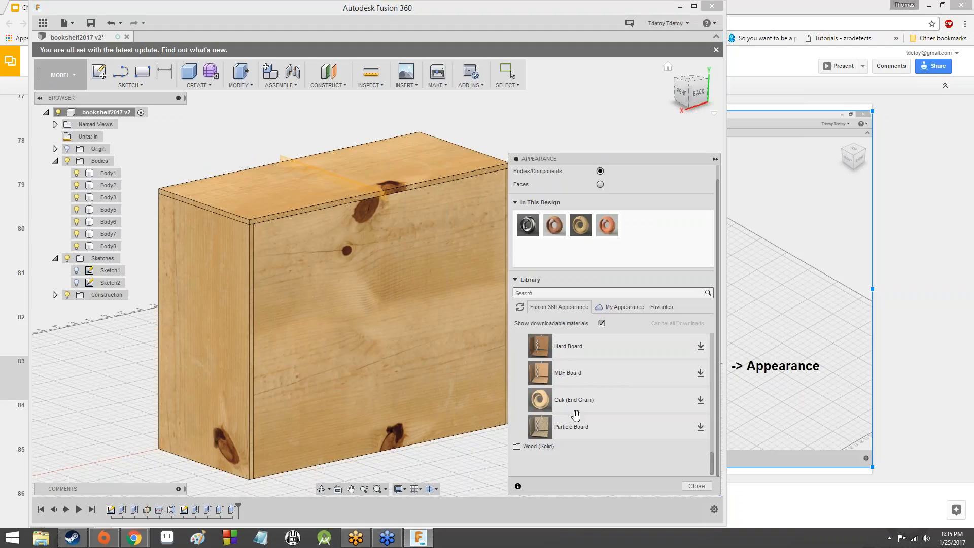
Open the Finished materials under Wood (Solid) and try to apply 3D Ash - Glossy to the back panel
{"action": "left_click", "coordinate": [574, 449]}
{"action": "scroll", "coordinate": [573, 442], "scroll_direction": "down", "scroll_amount": 1}
{"action": "left_click", "coordinate": [578, 377]}
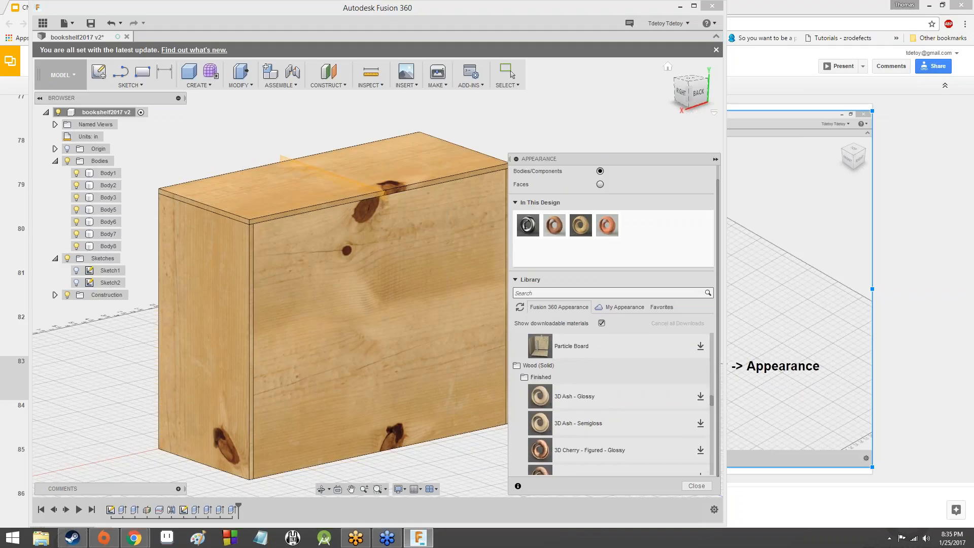
{"action": "left_click_drag", "start_coordinate": [570, 398], "coordinate": [383, 315]}
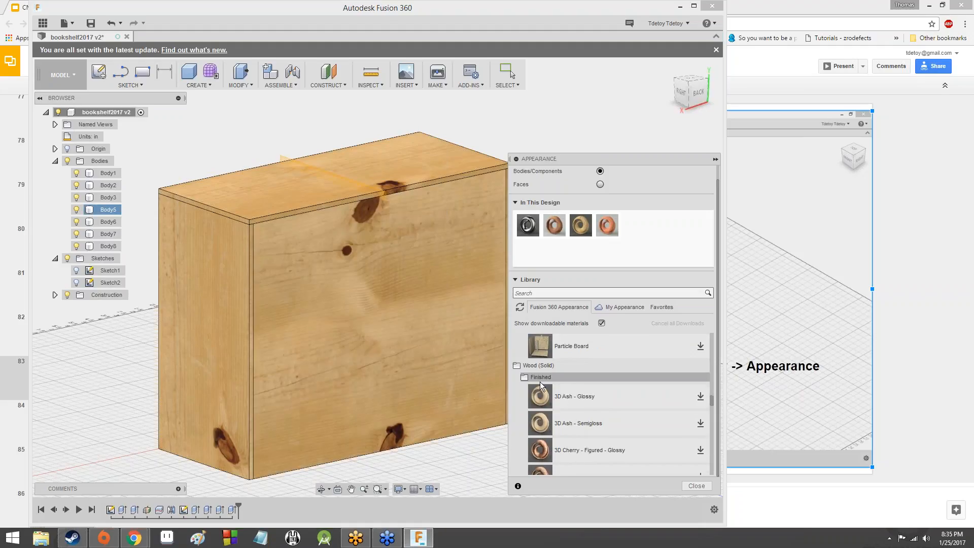
{"action": "left_click_drag", "start_coordinate": [544, 399], "coordinate": [380, 347]}
Look through the finished and unfinished 3D wood appearances and collapse the Wood (Solid) materials
{"action": "scroll", "coordinate": [554, 406], "scroll_direction": "down", "scroll_amount": 10}
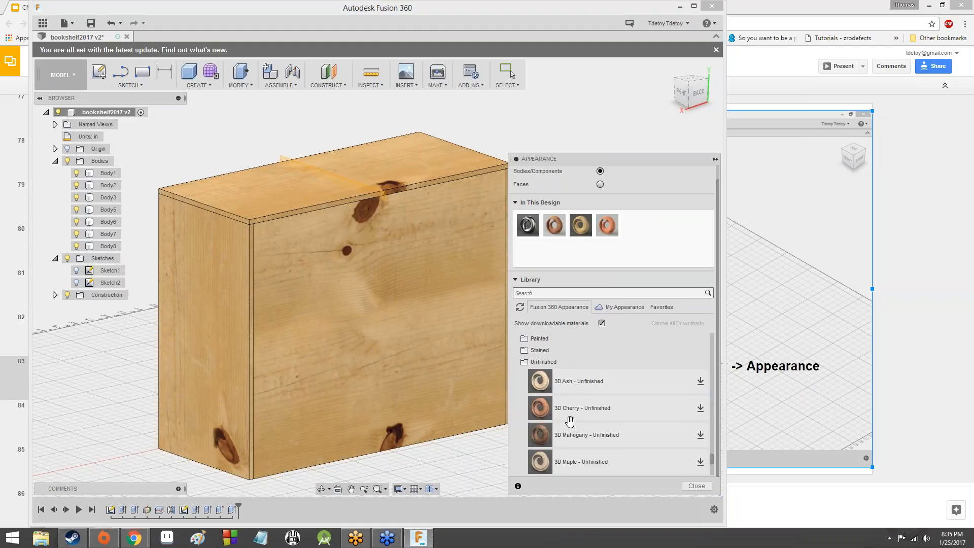
{"action": "scroll", "coordinate": [571, 422], "scroll_direction": "up", "scroll_amount": 3}
{"action": "scroll", "coordinate": [563, 416], "scroll_direction": "up", "scroll_amount": 8}
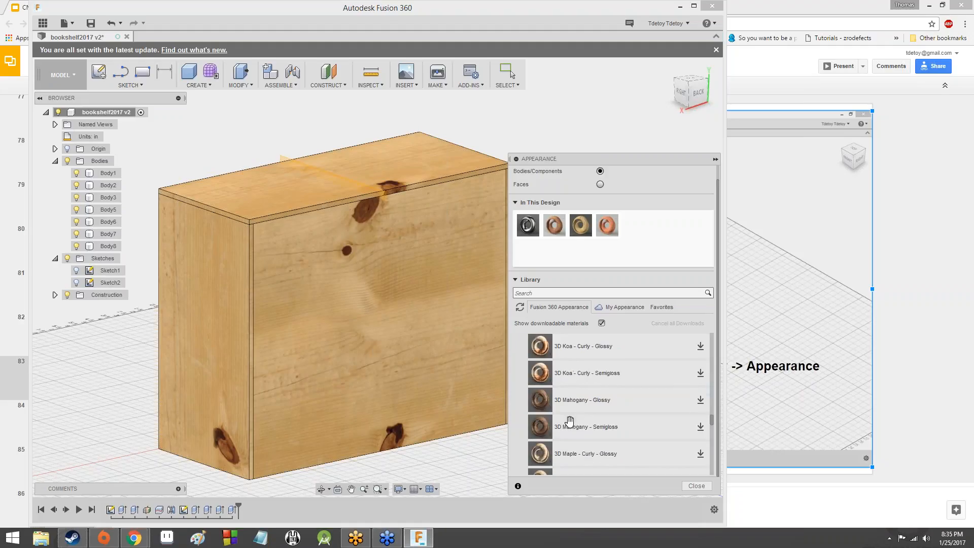
{"action": "left_click", "coordinate": [540, 377]}
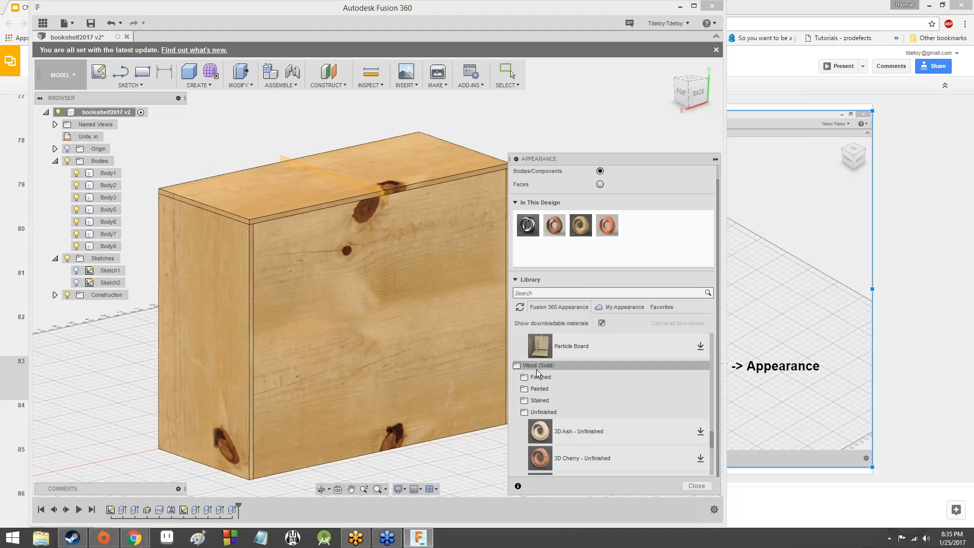
{"action": "left_click", "coordinate": [555, 415]}
{"action": "left_click", "coordinate": [562, 419]}
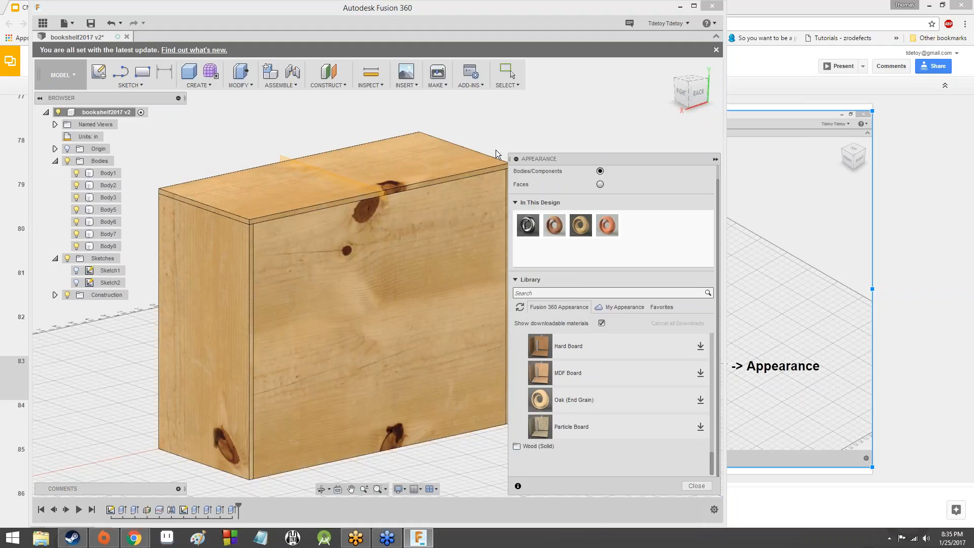
Apply the unfinished Oak appearance to the bookshelf's back panel
{"action": "left_click", "coordinate": [396, 240]}
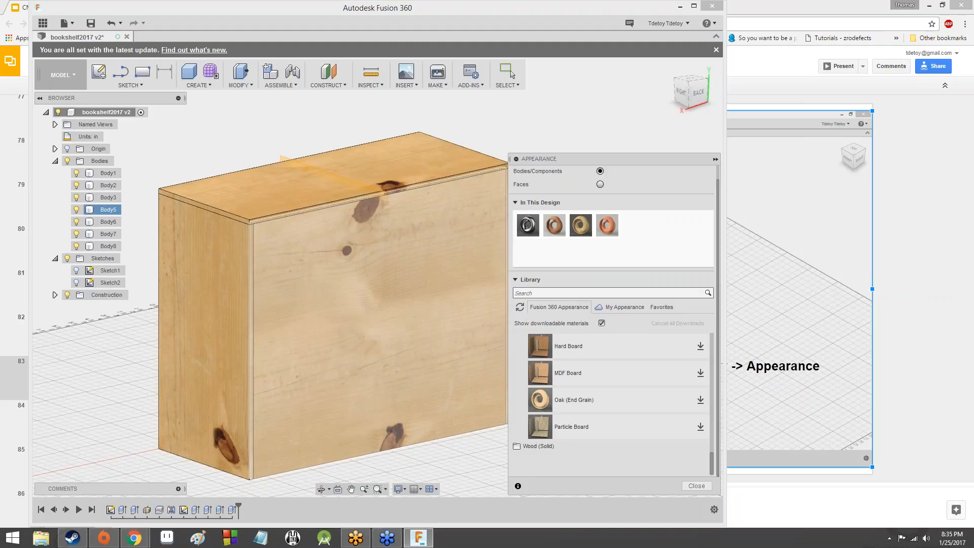
{"action": "scroll", "coordinate": [585, 374], "scroll_direction": "up", "scroll_amount": 3}
{"action": "left_click_drag", "start_coordinate": [580, 404], "coordinate": [379, 329]}
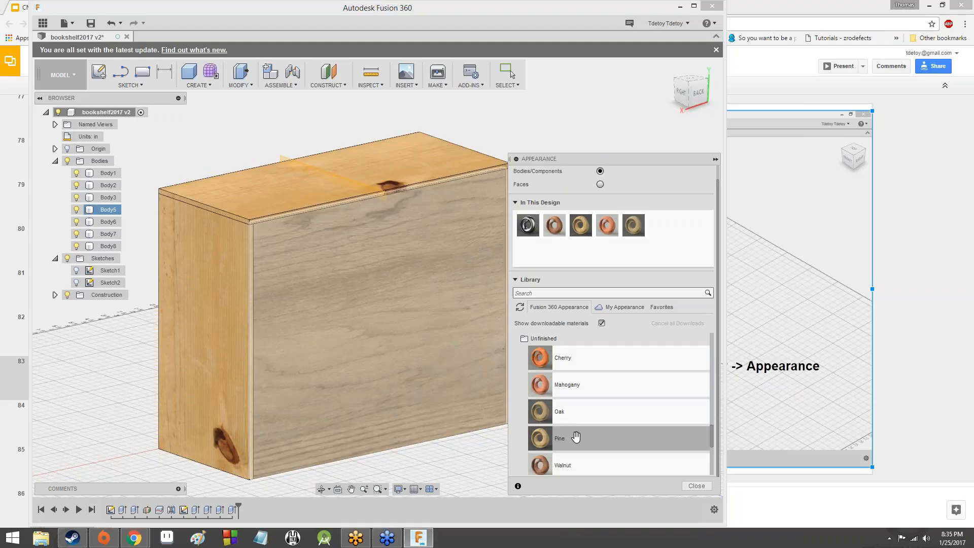
{"action": "left_click_drag", "start_coordinate": [575, 432], "coordinate": [473, 404]}
Apply the unfinished Oak appearance to both side panels and the top panel
{"action": "left_click_drag", "start_coordinate": [600, 420], "coordinate": [250, 330]}
{"action": "left_click_drag", "start_coordinate": [598, 410], "coordinate": [308, 198]}
{"action": "left_click_drag", "start_coordinate": [698, 93], "coordinate": [674, 93]}
{"action": "left_click_drag", "start_coordinate": [614, 406], "coordinate": [378, 305]}
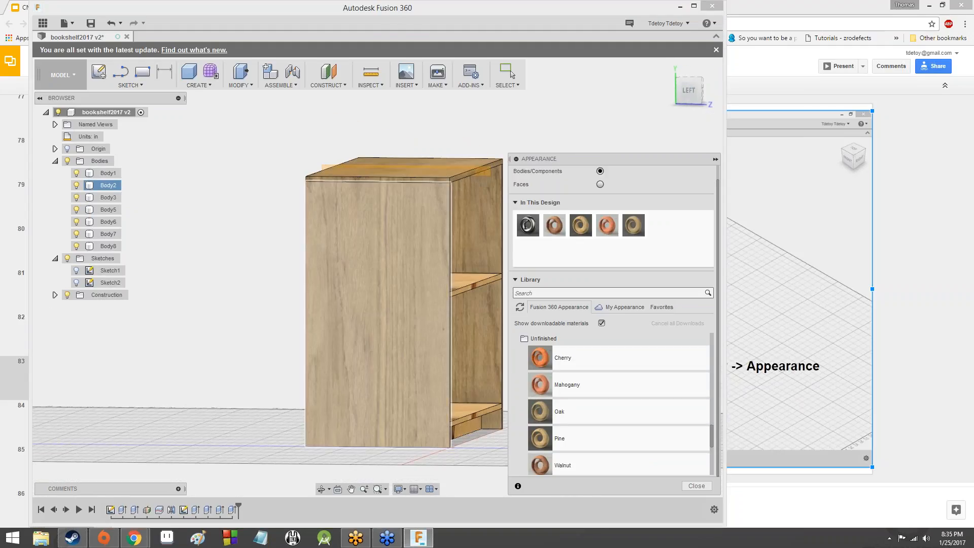
Apply the unfinished Oak appearance to both shelves and the kickplate
{"action": "left_click_drag", "start_coordinate": [689, 91], "coordinate": [666, 100]}
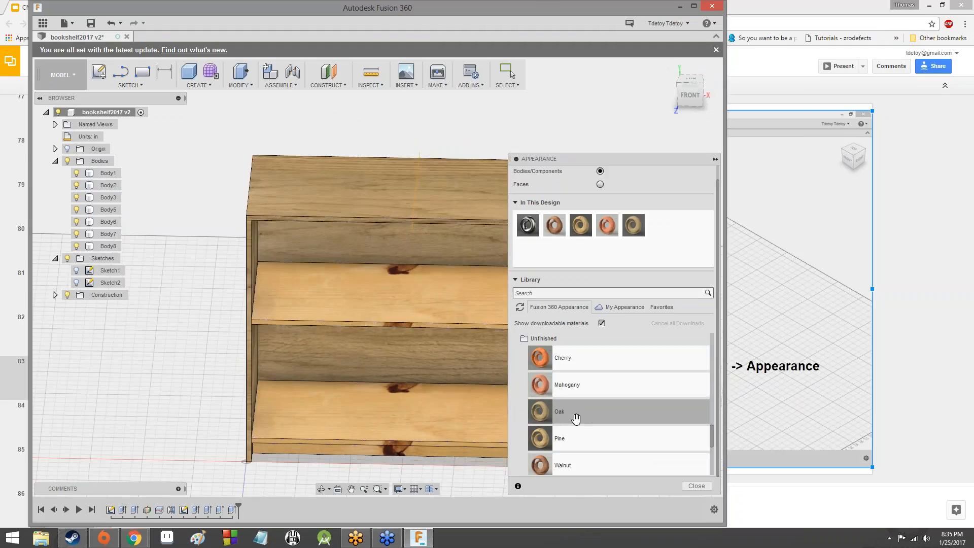
{"action": "left_click_drag", "start_coordinate": [575, 418], "coordinate": [386, 295]}
{"action": "left_click_drag", "start_coordinate": [614, 412], "coordinate": [385, 411]}
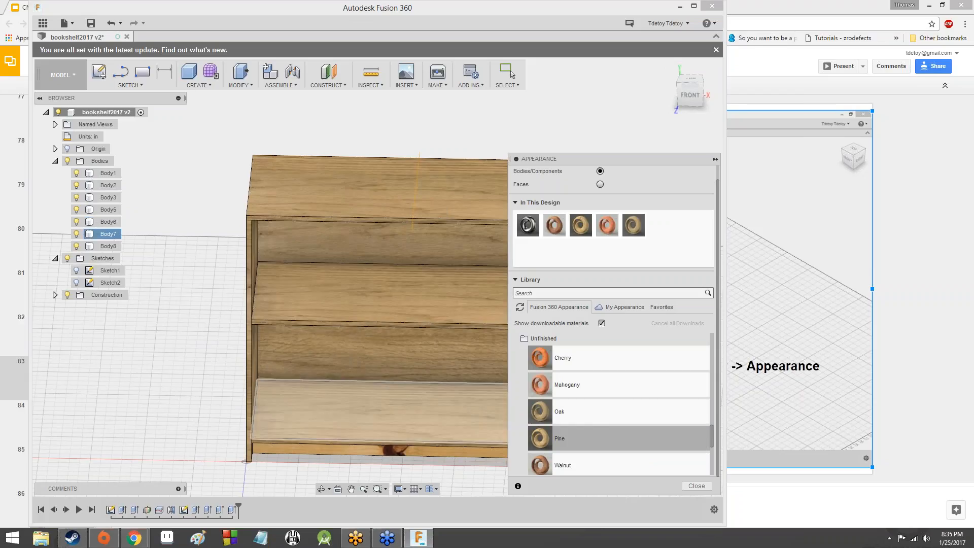
{"action": "left_click_drag", "start_coordinate": [574, 417], "coordinate": [410, 453]}
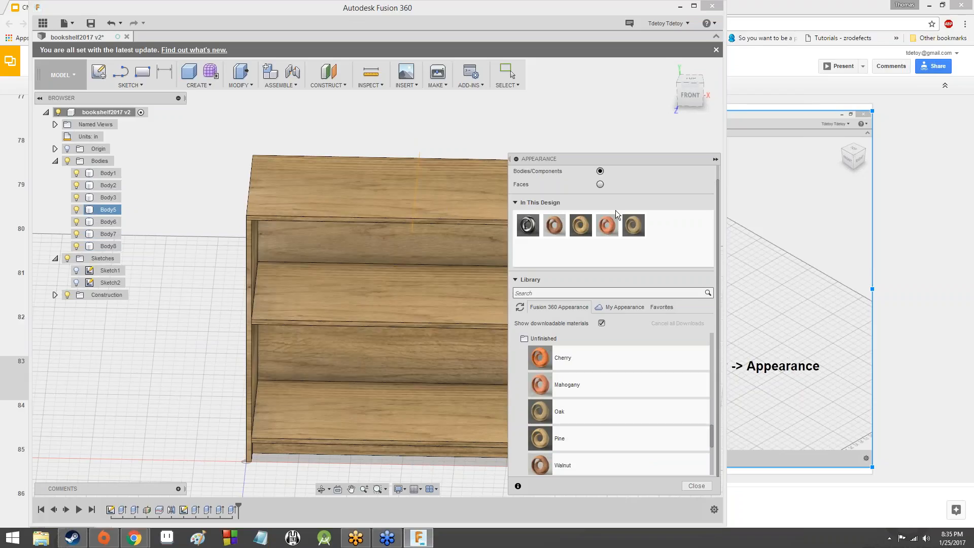
Close the Appearance settings and turn the bookshelf to show its front and right side
{"action": "mouse_move", "coordinate": [694, 99]}
{"action": "left_mouse_down"}
{"action": "mouse_move", "coordinate": [702, 89]}
{"action": "mouse_move", "coordinate": [682, 81]}
{"action": "mouse_move", "coordinate": [645, 142]}
{"action": "mouse_move", "coordinate": [674, 96]}
{"action": "mouse_move", "coordinate": [629, 116]}
{"action": "mouse_move", "coordinate": [599, 94]}
{"action": "mouse_move", "coordinate": [621, 76]}
{"action": "mouse_move", "coordinate": [678, 99]}
{"action": "mouse_move", "coordinate": [654, 132]}
{"action": "mouse_move", "coordinate": [624, 91]}
{"action": "mouse_move", "coordinate": [594, 109]}
{"action": "mouse_move", "coordinate": [675, 119]}
{"action": "mouse_move", "coordinate": [662, 137]}
{"action": "mouse_move", "coordinate": [683, 104]}
{"action": "mouse_move", "coordinate": [666, 94]}
{"action": "mouse_move", "coordinate": [660, 133]}
{"action": "mouse_move", "coordinate": [650, 85]}
{"action": "mouse_move", "coordinate": [678, 109]}
{"action": "mouse_move", "coordinate": [686, 99]}
{"action": "mouse_move", "coordinate": [688, 122]}
{"action": "left_mouse_up"}
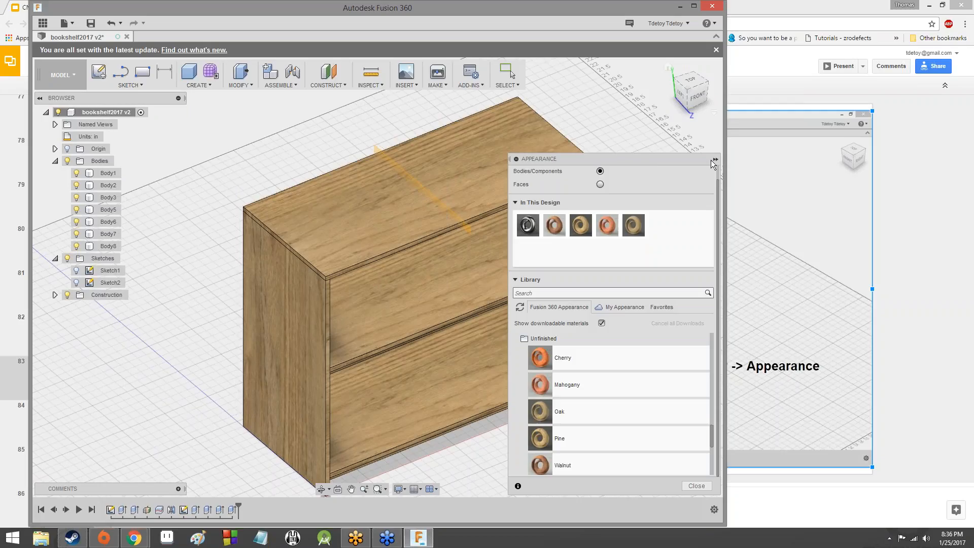
{"action": "left_click", "coordinate": [707, 487]}
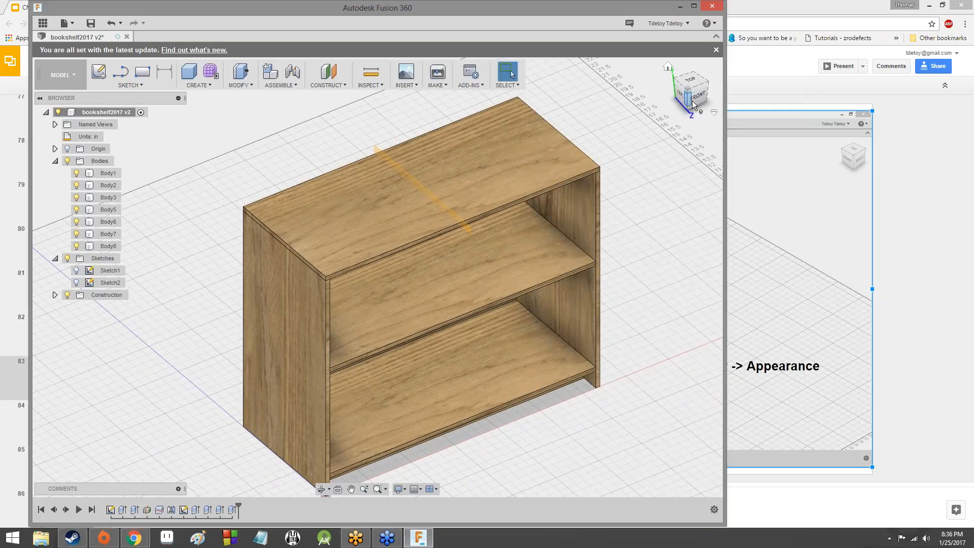
{"action": "mouse_move", "coordinate": [692, 101]}
{"action": "left_mouse_down"}
{"action": "mouse_move", "coordinate": [654, 61]}
{"action": "mouse_move", "coordinate": [611, 71]}
{"action": "mouse_move", "coordinate": [652, 99]}
{"action": "mouse_move", "coordinate": [655, 81]}
{"action": "mouse_move", "coordinate": [636, 92]}
{"action": "left_mouse_up"}
Switch to the Google Slides presentation and read ahead to slide 88 on hiding and relabeling the bodies
{"action": "left_click", "coordinate": [774, 99]}
{"action": "left_click", "coordinate": [49, 417]}
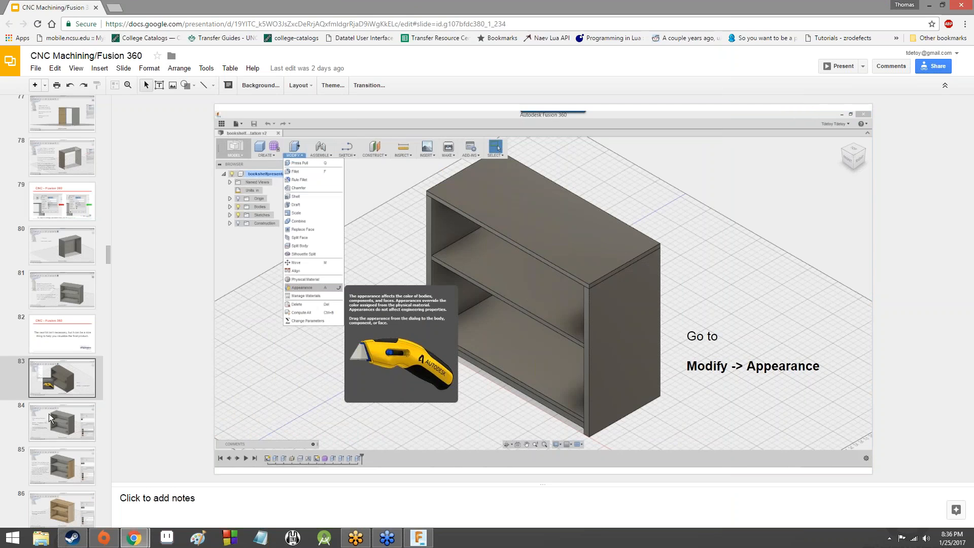
{"action": "key", "text": "Down"}
{"action": "key", "text": "Down"}
{"action": "key", "text": "Down"}
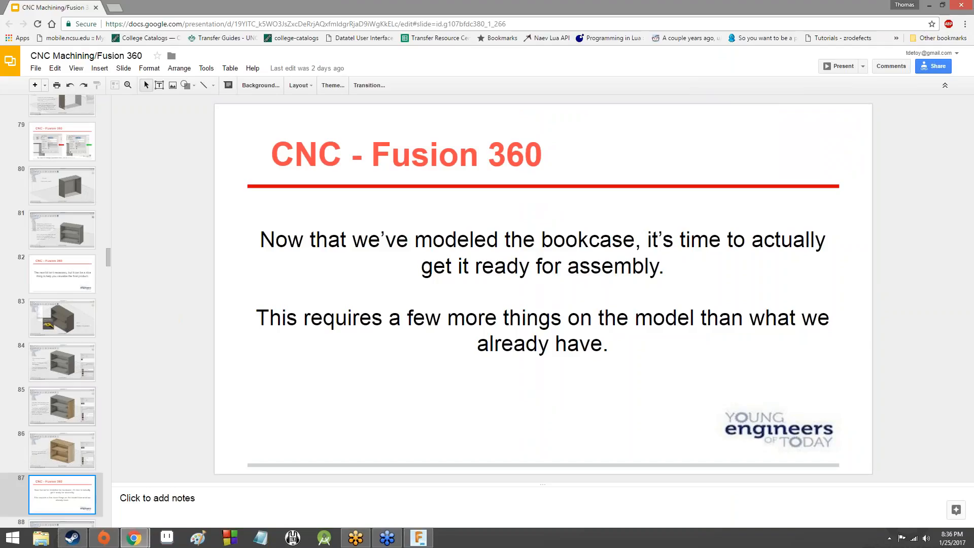
{"action": "scroll", "coordinate": [52, 408], "scroll_direction": "down", "scroll_amount": 2}
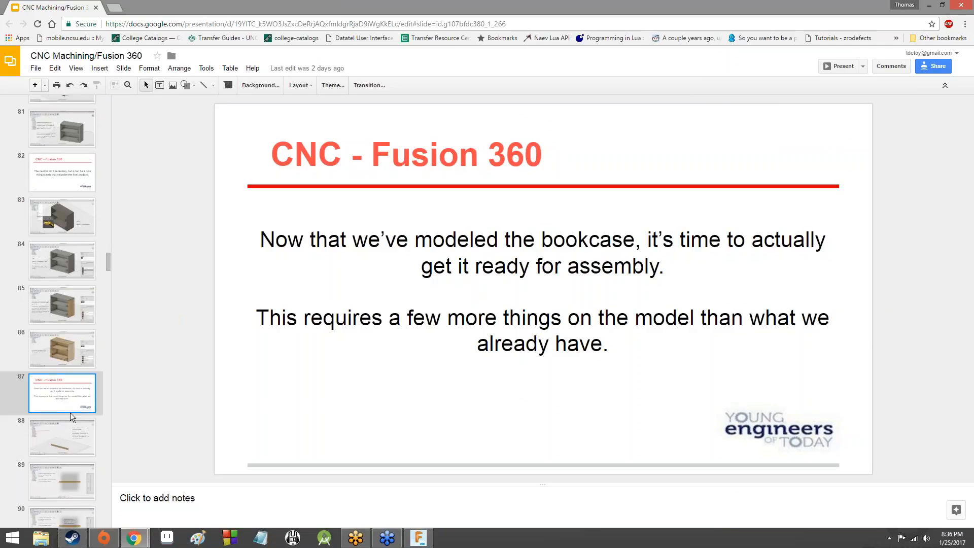
{"action": "left_click", "coordinate": [90, 443]}
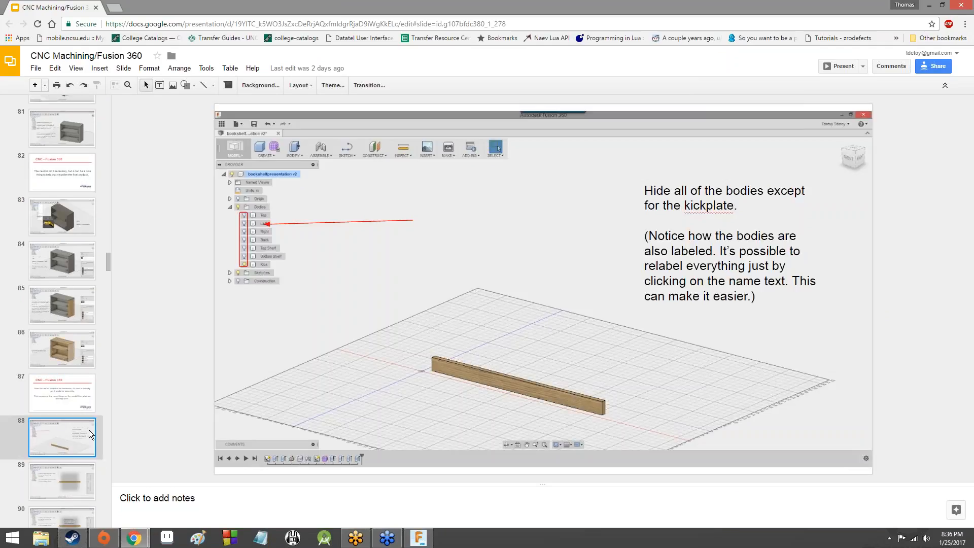
Switch back to Fusion 360 and rename Body1 as Top
{"action": "mouse_move", "coordinate": [419, 540]}
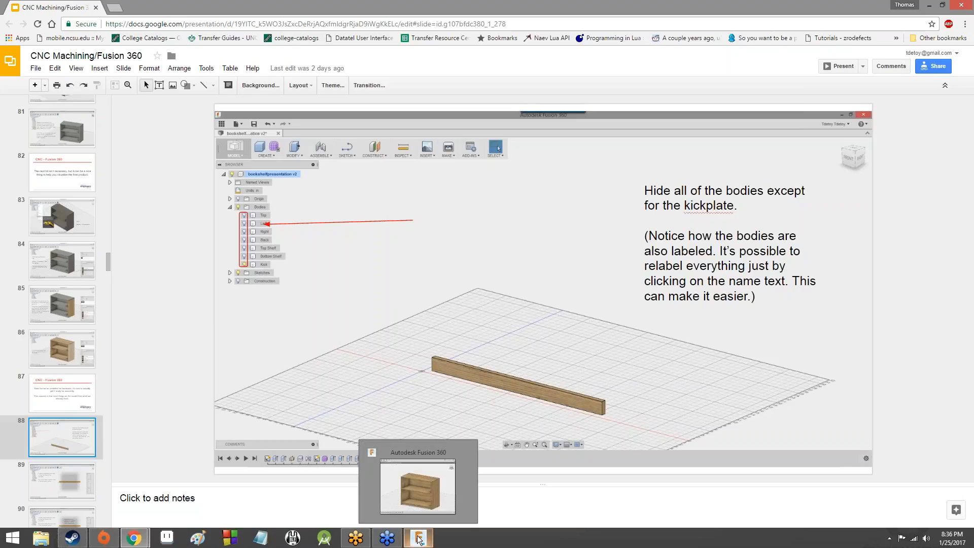
{"action": "left_click", "coordinate": [421, 506]}
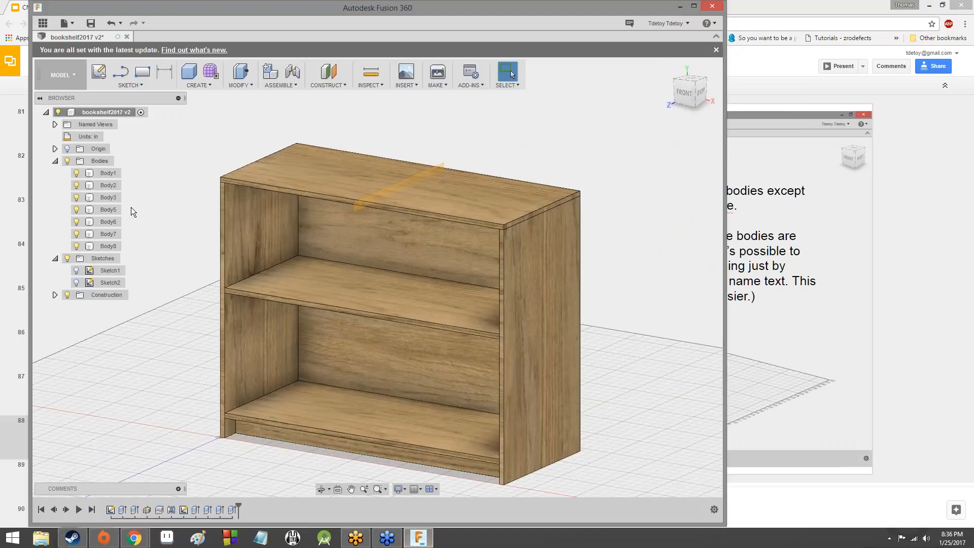
{"action": "double_click", "coordinate": [111, 175]}
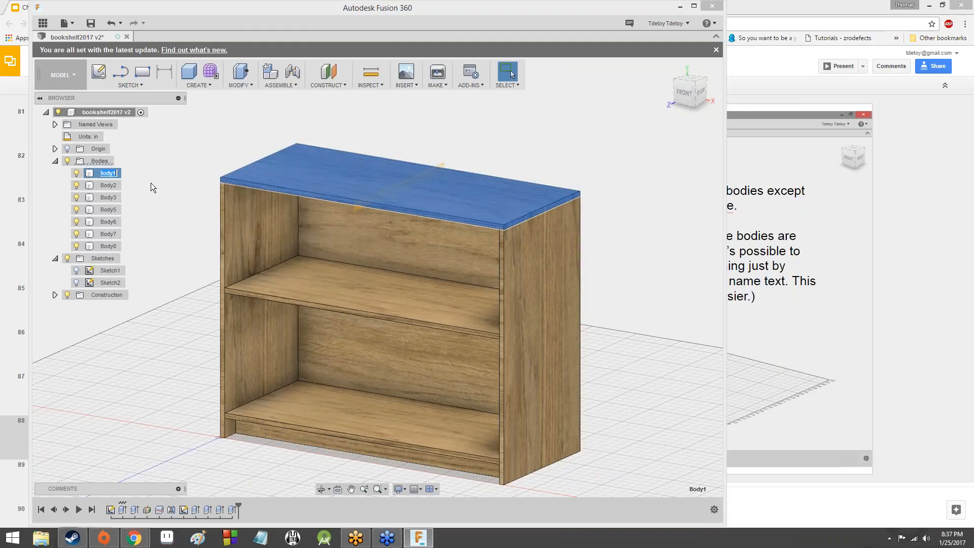
{"action": "type", "text": "Top"}
{"action": "key", "text": "Return"}
Rename Body2 as Left and Body3 as Right
{"action": "left_click", "coordinate": [107, 191]}
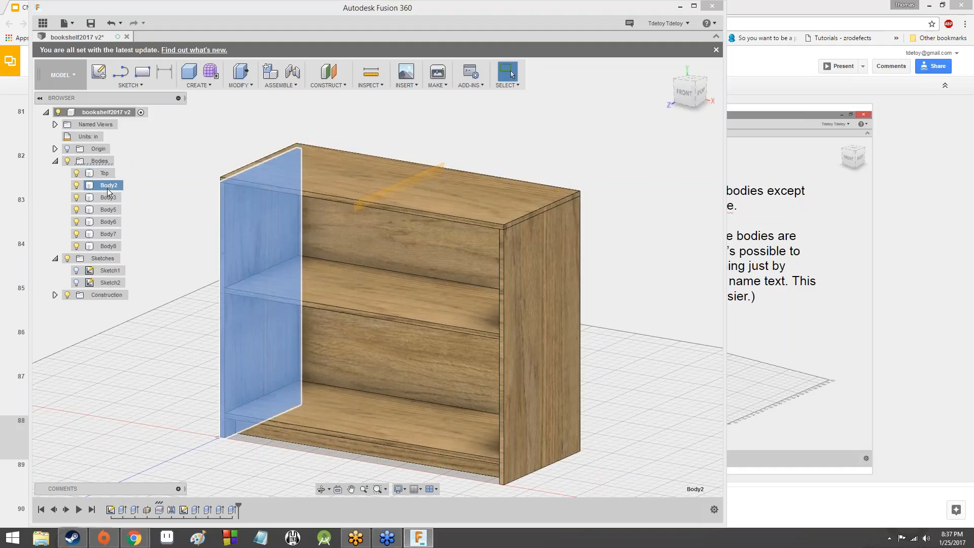
{"action": "double_click", "coordinate": [107, 186]}
{"action": "type", "text": "Left"}
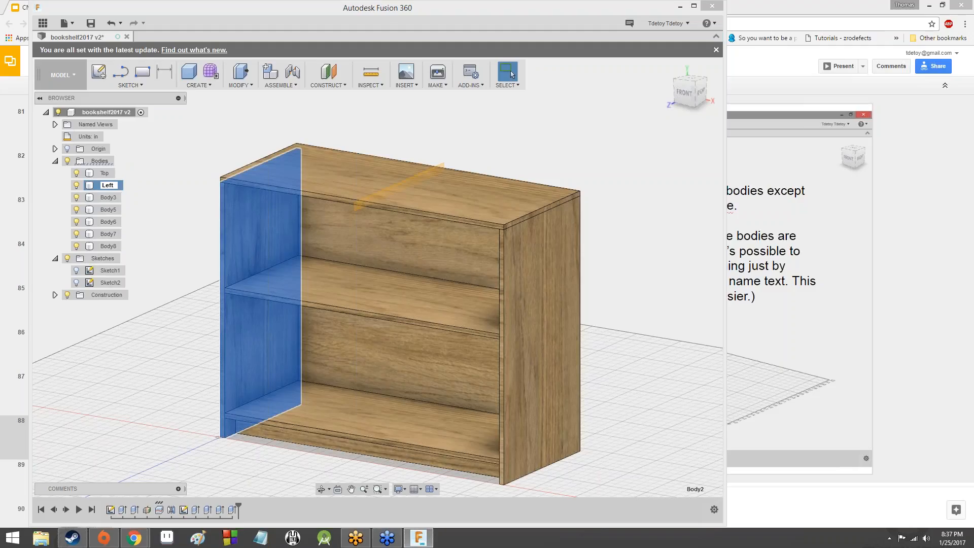
{"action": "key", "text": "Return"}
{"action": "left_click", "coordinate": [114, 200]}
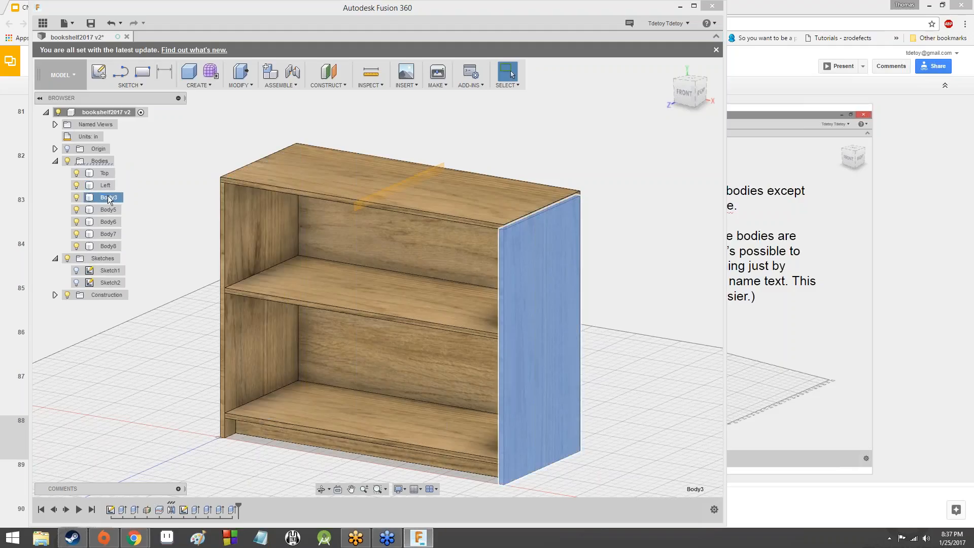
{"action": "double_click", "coordinate": [115, 198]}
{"action": "type", "text": "Right"}
{"action": "key", "text": "Return"}
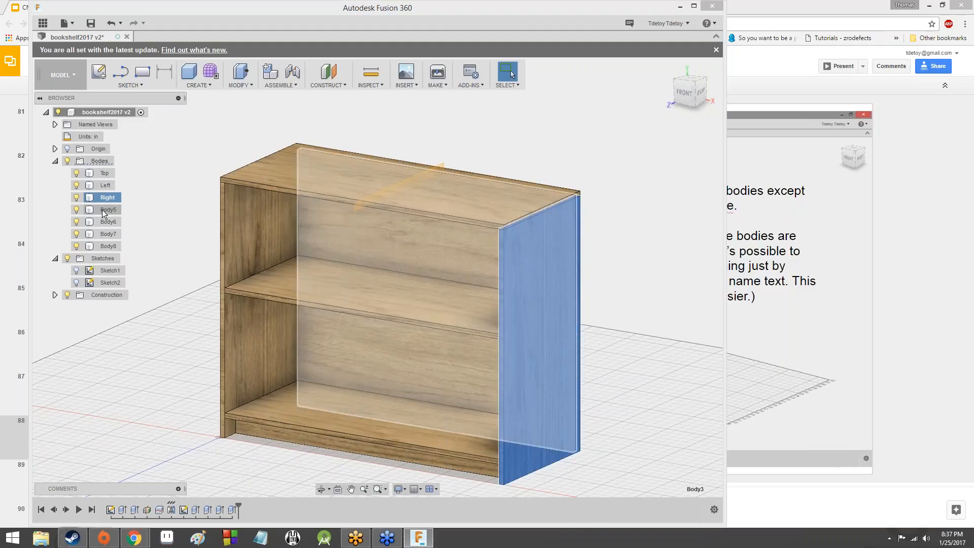
Rename Body5, the back panel, as Back
{"action": "left_click", "coordinate": [103, 211]}
{"action": "double_click", "coordinate": [103, 210]}
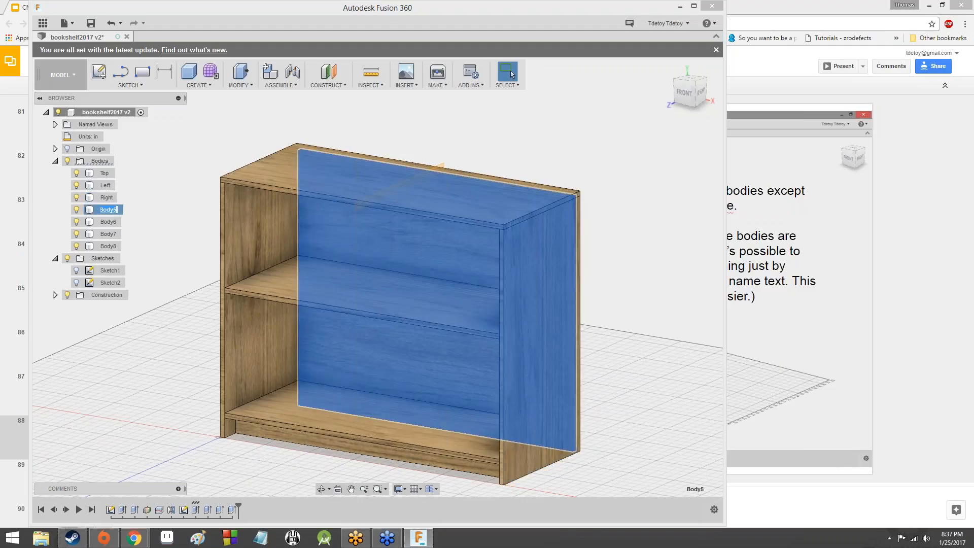
{"action": "type", "text": "Back"}
{"action": "key", "text": "Return"}
Rename Body6 as TopShelf and Body7 as BottomShelf
{"action": "left_click", "coordinate": [108, 224]}
{"action": "double_click", "coordinate": [108, 224]}
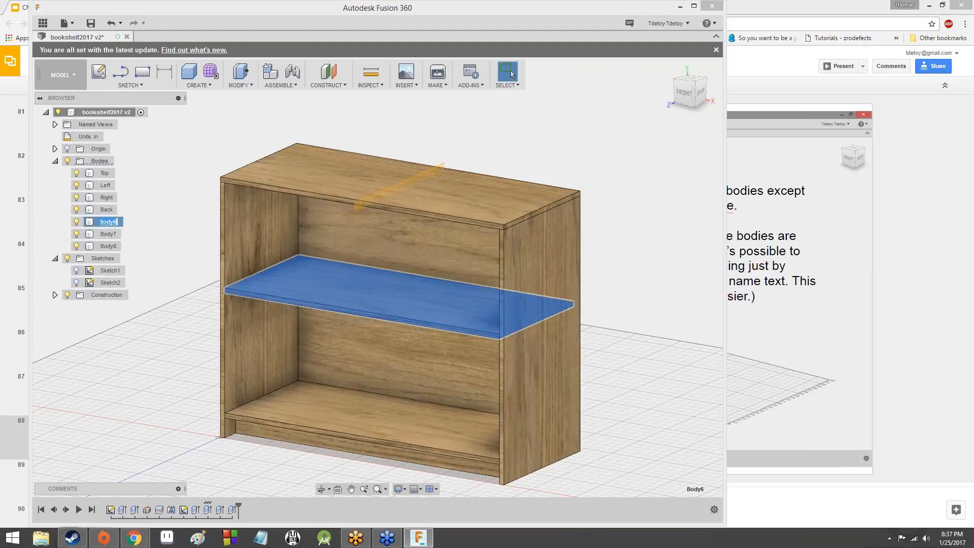
{"action": "type", "text": "Shelf"}
{"action": "key", "text": "Return"}
{"action": "left_click", "coordinate": [108, 235]}
{"action": "double_click", "coordinate": [106, 235]}
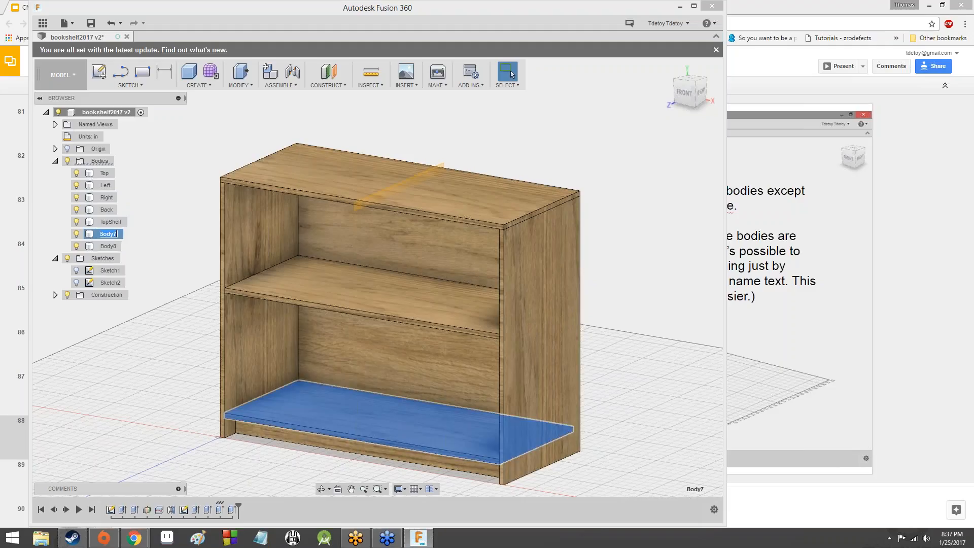
{"action": "type", "text": "BottomShel"}
{"action": "type", "text": "f"}
{"action": "key", "text": "Return"}
Rename Body8, the kickplate, as Kick
{"action": "left_click", "coordinate": [108, 247]}
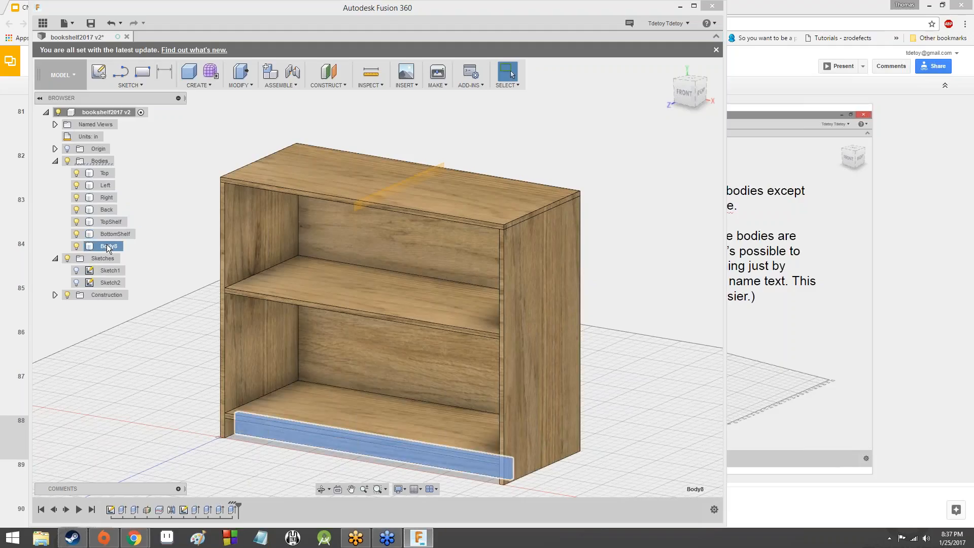
{"action": "double_click", "coordinate": [108, 248]}
{"action": "type", "text": "Kick"}
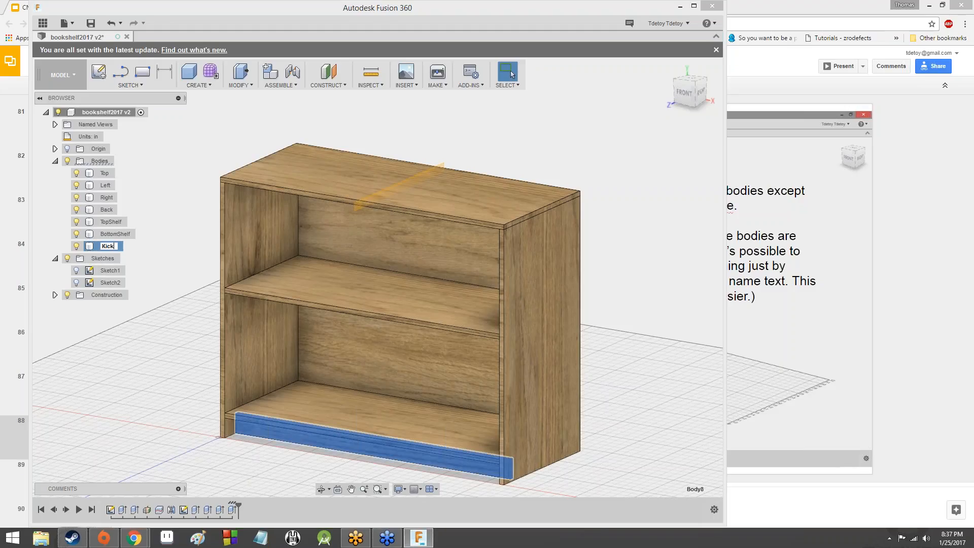
{"action": "key", "text": "Return"}
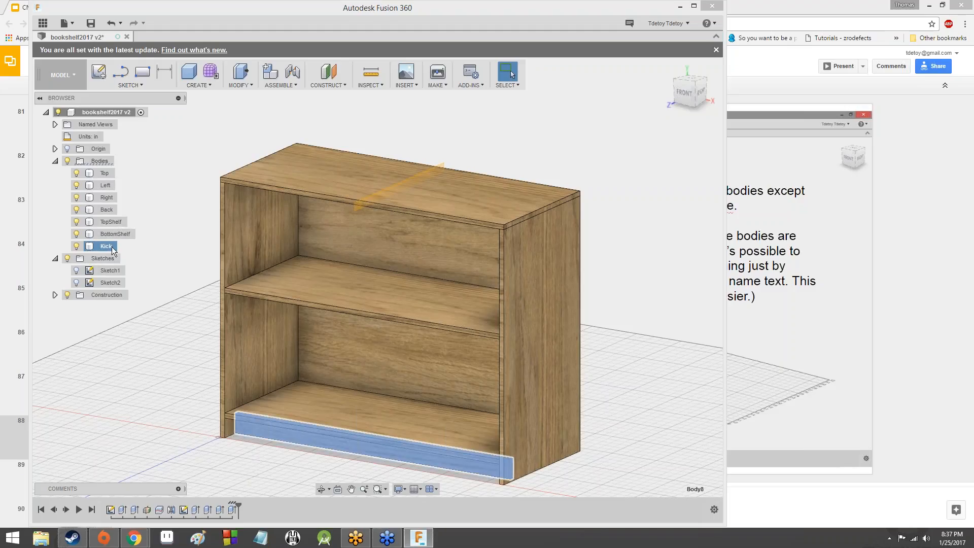
{"action": "left_click", "coordinate": [686, 92]}
{"action": "left_click_drag", "start_coordinate": [699, 74], "coordinate": [694, 94]}
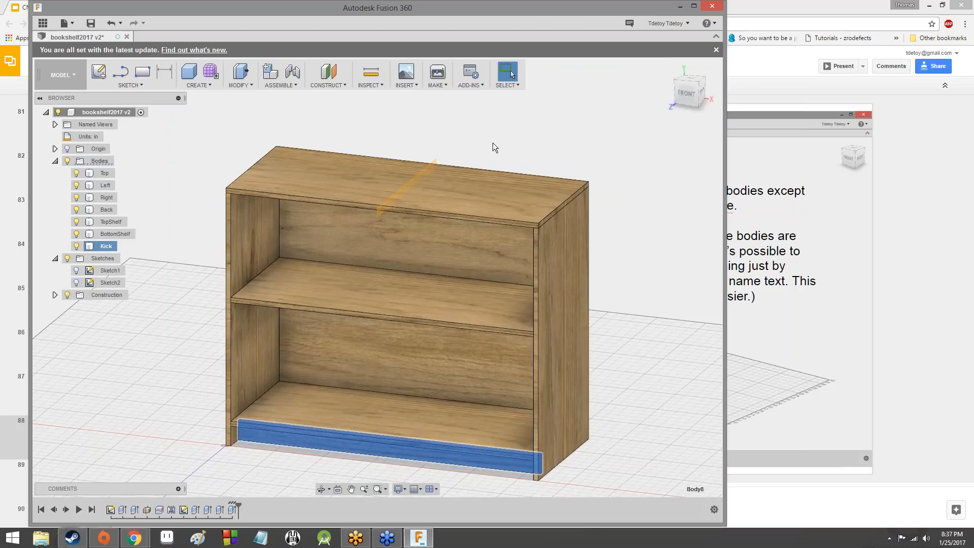
{"action": "left_click", "coordinate": [347, 182], "text": "ctrl"}
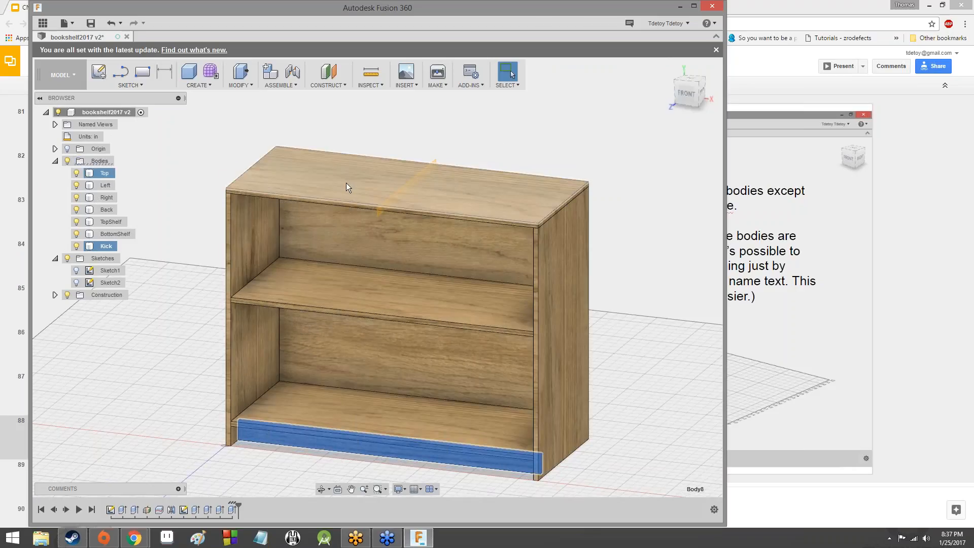
{"action": "left_click", "coordinate": [243, 182], "text": "ctrl"}
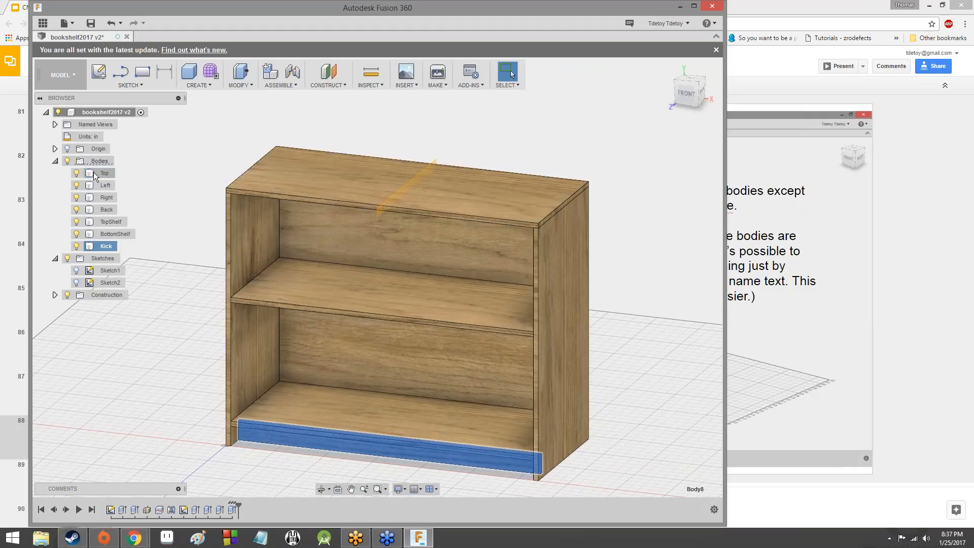
Hide the Top, Left, Right, Back, TopShelf and BottomShelf bodies individually, keeping the Bodies folder and Kick shown
{"action": "left_click", "coordinate": [67, 161]}
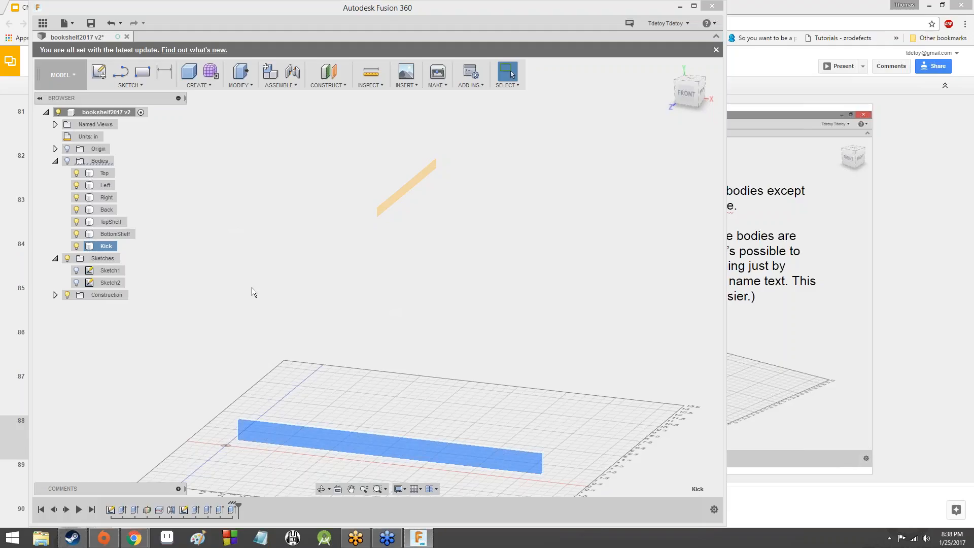
{"action": "left_click", "coordinate": [76, 247]}
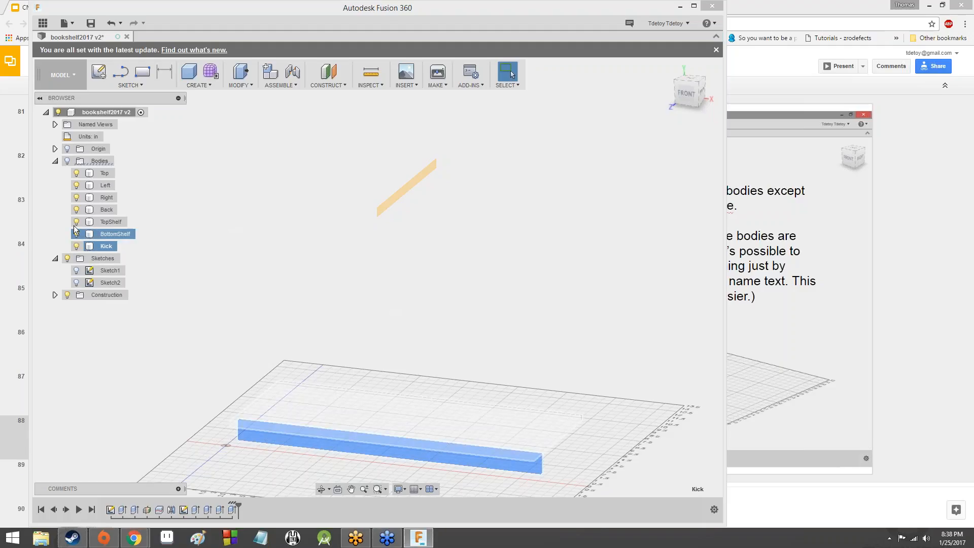
{"action": "left_click", "coordinate": [76, 210]}
{"action": "left_click", "coordinate": [76, 198]}
{"action": "left_click", "coordinate": [77, 185]}
{"action": "left_click", "coordinate": [76, 173]}
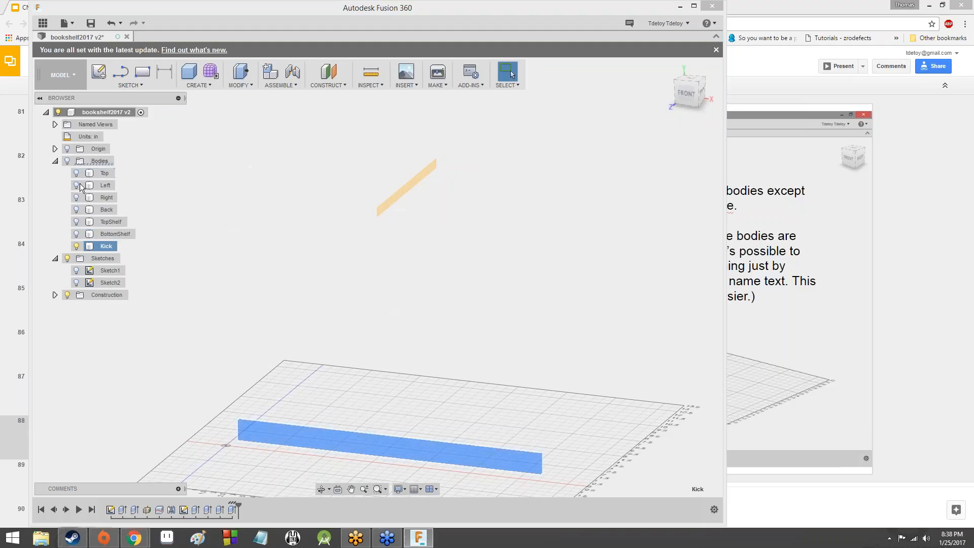
{"action": "left_click", "coordinate": [67, 162]}
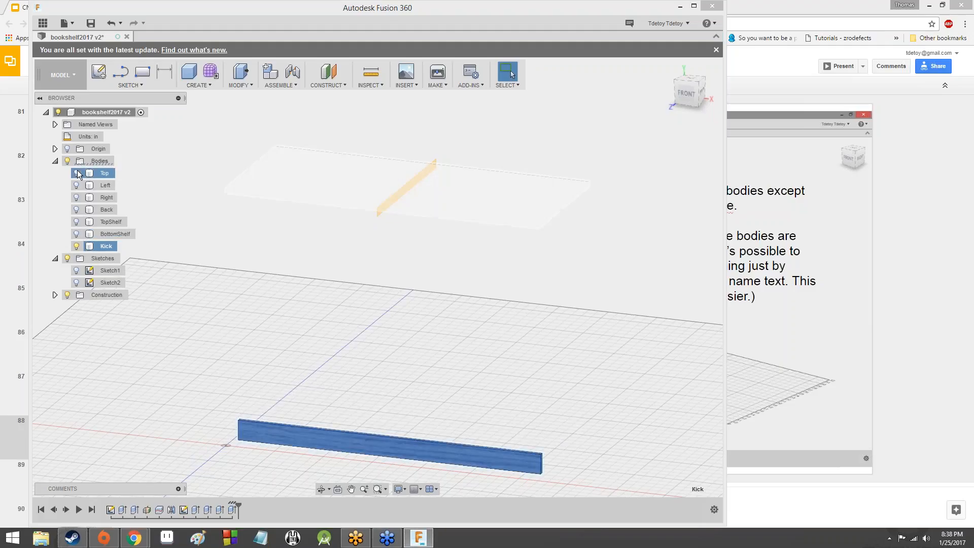
Show the Top, Left, Right, Back, TopShelf and BottomShelf bodies again and clear the selection
{"action": "left_click", "coordinate": [77, 173]}
{"action": "left_click", "coordinate": [76, 185]}
{"action": "left_click", "coordinate": [76, 197]}
{"action": "left_click", "coordinate": [77, 210]}
{"action": "left_click", "coordinate": [77, 221]}
{"action": "left_click", "coordinate": [77, 234]}
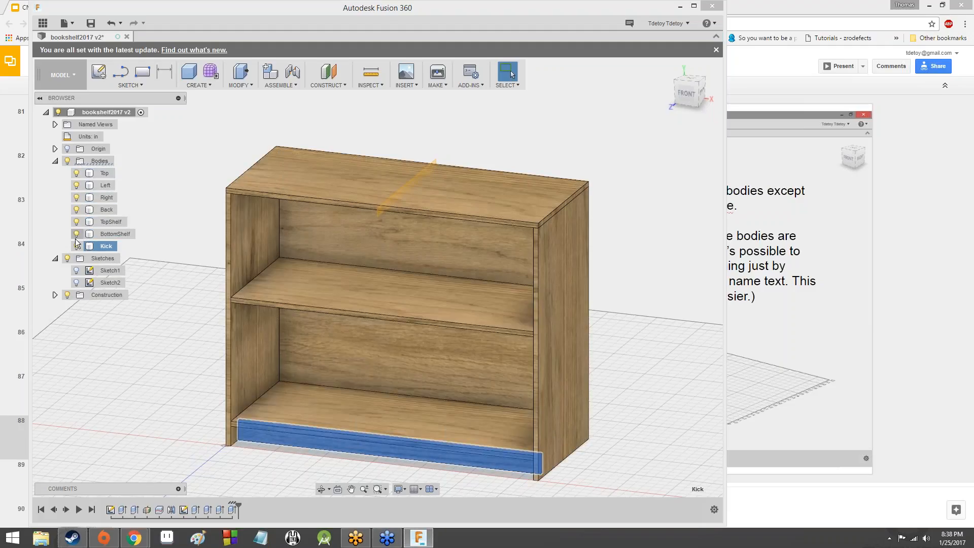
{"action": "left_click", "coordinate": [659, 312]}
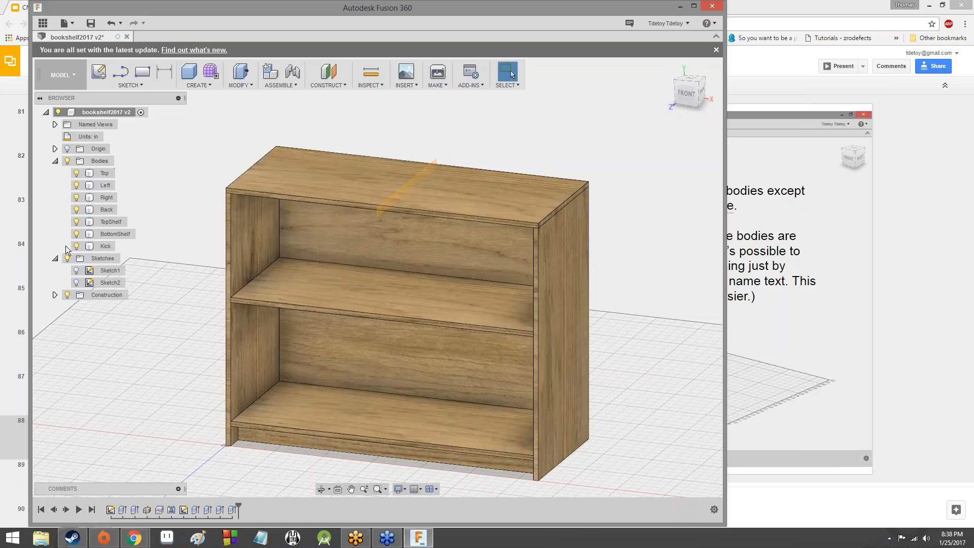
Isolate the kickplate by hiding the two shelves, the back, both sides and the top
{"action": "left_click", "coordinate": [76, 234]}
{"action": "left_click", "coordinate": [77, 222]}
{"action": "left_click", "coordinate": [77, 210]}
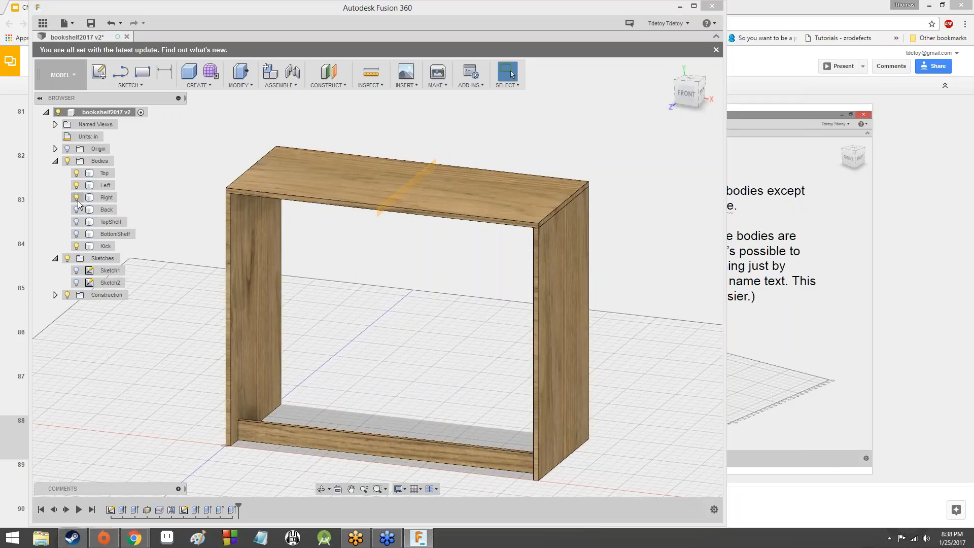
{"action": "left_click", "coordinate": [77, 197]}
{"action": "left_click", "coordinate": [77, 185]}
{"action": "left_click", "coordinate": [76, 173]}
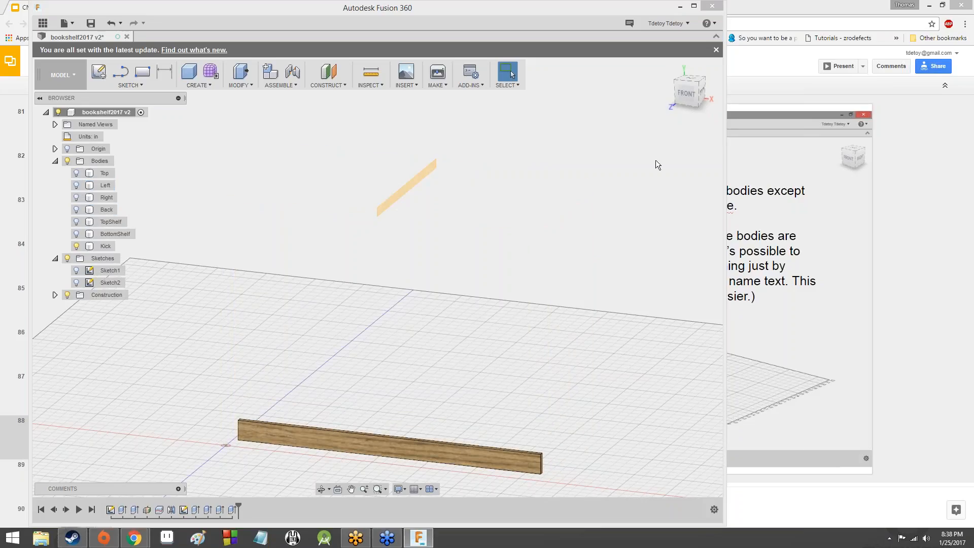
{"action": "mouse_move", "coordinate": [671, 102]}
{"action": "left_mouse_down"}
{"action": "mouse_move", "coordinate": [630, 114]}
{"action": "mouse_move", "coordinate": [548, 102]}
{"action": "mouse_move", "coordinate": [675, 163]}
{"action": "mouse_move", "coordinate": [706, 157]}
{"action": "mouse_move", "coordinate": [599, 162]}
{"action": "mouse_move", "coordinate": [650, 142]}
{"action": "mouse_move", "coordinate": [584, 198]}
{"action": "mouse_move", "coordinate": [647, 163]}
{"action": "left_mouse_up"}
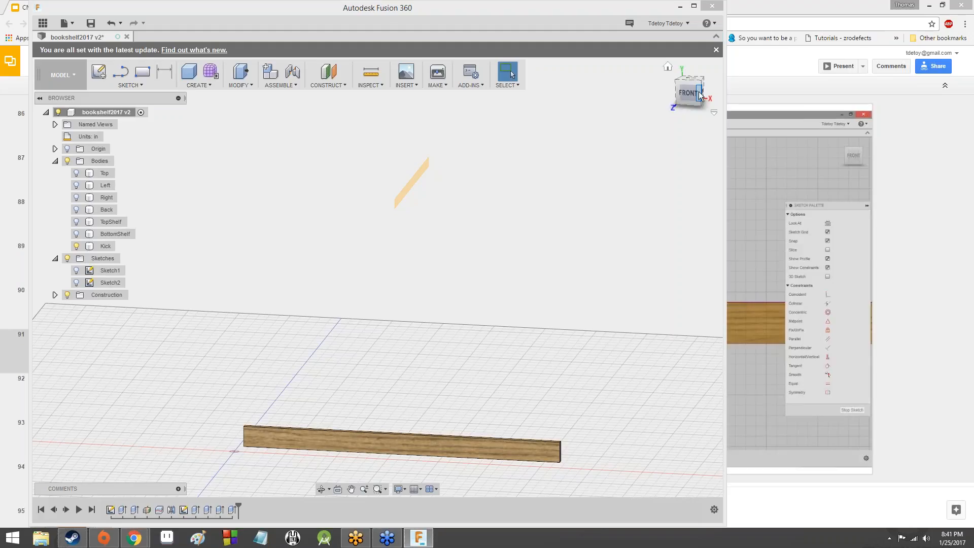
{"action": "mouse_move", "coordinate": [699, 95]}
{"action": "left_mouse_down"}
{"action": "mouse_move", "coordinate": [652, 93]}
{"action": "mouse_move", "coordinate": [713, 117]}
{"action": "mouse_move", "coordinate": [665, 97]}
{"action": "mouse_move", "coordinate": [683, 87]}
{"action": "mouse_move", "coordinate": [705, 94]}
{"action": "mouse_move", "coordinate": [691, 109]}
{"action": "mouse_move", "coordinate": [680, 102]}
{"action": "mouse_move", "coordinate": [687, 89]}
{"action": "mouse_move", "coordinate": [693, 101]}
{"action": "mouse_move", "coordinate": [664, 105]}
{"action": "mouse_move", "coordinate": [690, 91]}
{"action": "mouse_move", "coordinate": [691, 107]}
{"action": "mouse_move", "coordinate": [678, 82]}
{"action": "mouse_move", "coordinate": [685, 102]}
{"action": "mouse_move", "coordinate": [703, 94]}
{"action": "left_mouse_up"}
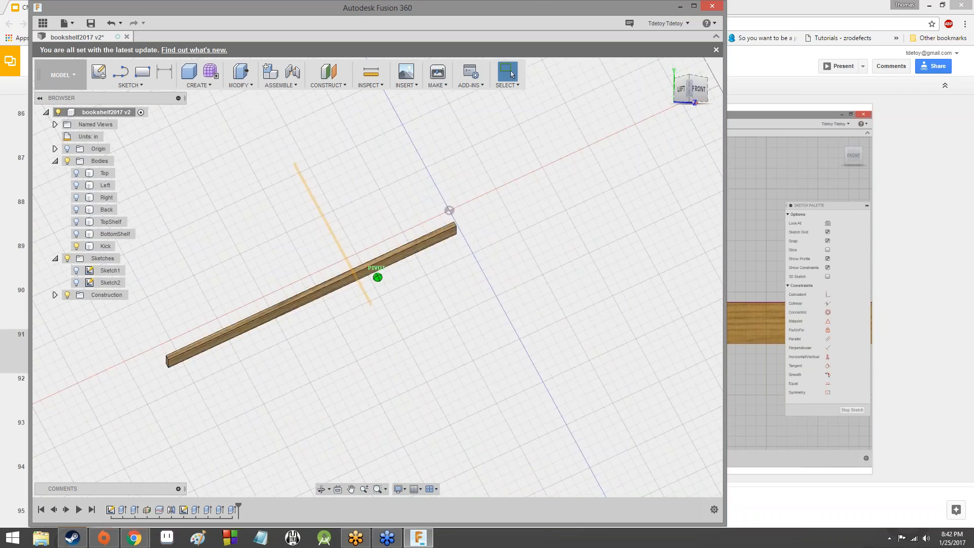
{"action": "mouse_move", "coordinate": [378, 277]}
{"action": "middle_mouse_down", "text": "shift"}
{"action": "mouse_move", "coordinate": [406, 239]}
{"action": "mouse_move", "coordinate": [355, 309]}
{"action": "mouse_move", "coordinate": [396, 254]}
{"action": "mouse_move", "coordinate": [365, 304]}
{"action": "mouse_move", "coordinate": [396, 259]}
{"action": "mouse_move", "coordinate": [355, 284]}
{"action": "mouse_move", "coordinate": [406, 254]}
{"action": "mouse_move", "coordinate": [375, 304]}
{"action": "mouse_move", "coordinate": [416, 264]}
{"action": "mouse_move", "coordinate": [386, 239]}
{"action": "mouse_move", "coordinate": [356, 299]}
{"action": "mouse_move", "coordinate": [386, 269]}
{"action": "mouse_move", "coordinate": [355, 305]}
{"action": "mouse_move", "coordinate": [406, 274]}
{"action": "mouse_move", "coordinate": [365, 243]}
{"action": "mouse_move", "coordinate": [396, 284]}
{"action": "mouse_move", "coordinate": [356, 254]}
{"action": "mouse_move", "coordinate": [386, 299]}
{"action": "mouse_move", "coordinate": [417, 259]}
{"action": "mouse_move", "coordinate": [380, 274]}
{"action": "mouse_move", "coordinate": [406, 254]}
{"action": "mouse_move", "coordinate": [365, 324]}
{"action": "mouse_move", "coordinate": [416, 304]}
{"action": "mouse_move", "coordinate": [385, 335]}
{"action": "mouse_move", "coordinate": [406, 294]}
{"action": "middle_mouse_up", "text": "shift"}
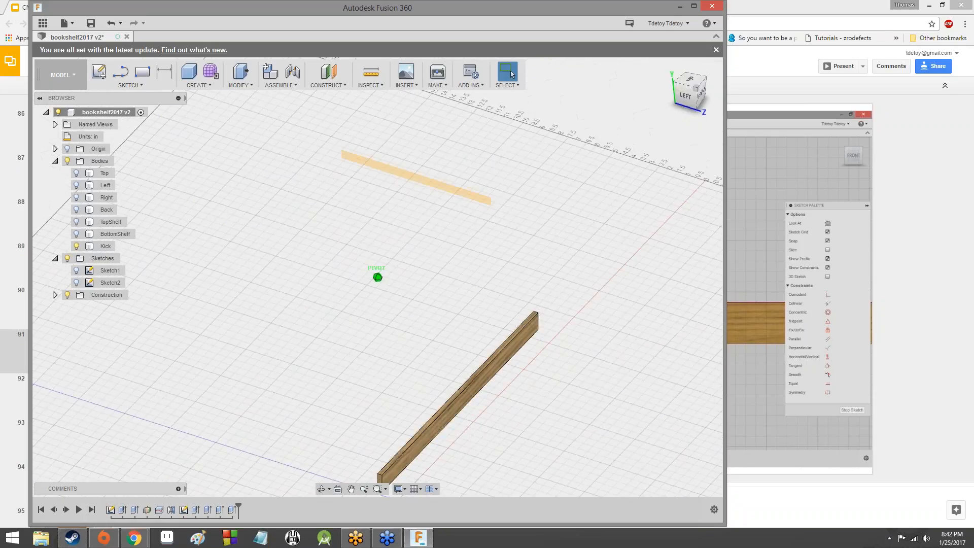
{"action": "mouse_move", "coordinate": [401, 487]}
{"action": "middle_mouse_down", "text": "shift"}
{"action": "mouse_move", "coordinate": [304, 366]}
{"action": "mouse_move", "coordinate": [345, 396]}
{"action": "mouse_move", "coordinate": [264, 451]}
{"action": "mouse_move", "coordinate": [387, 495]}
{"action": "mouse_move", "coordinate": [355, 466]}
{"action": "mouse_move", "coordinate": [232, 422]}
{"action": "mouse_move", "coordinate": [259, 320]}
{"action": "mouse_move", "coordinate": [268, 451]}
{"action": "mouse_move", "coordinate": [256, 299]}
{"action": "middle_mouse_up", "text": "shift"}
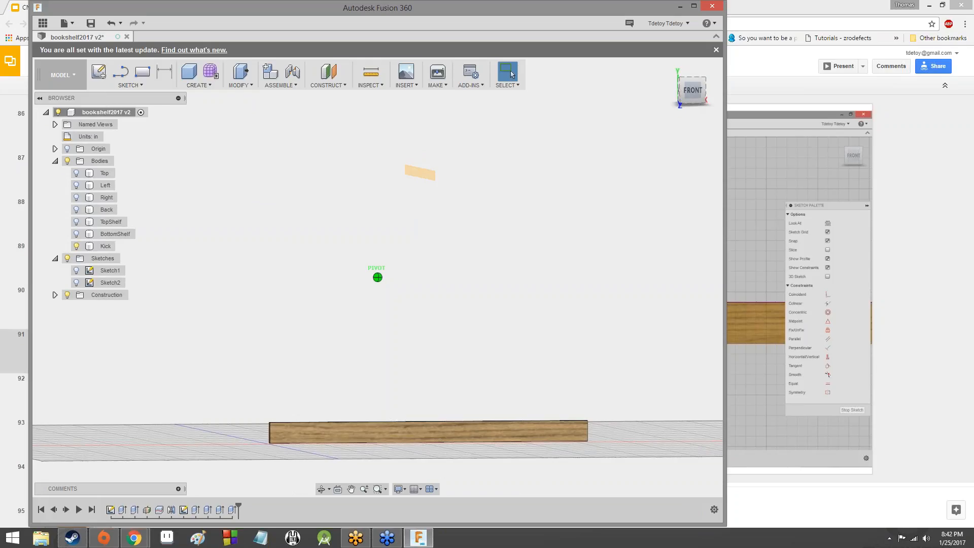
{"action": "mouse_move", "coordinate": [256, 300]}
{"action": "middle_mouse_down", "text": "shift"}
{"action": "mouse_move", "coordinate": [253, 350]}
{"action": "mouse_move", "coordinate": [231, 391]}
{"action": "mouse_move", "coordinate": [238, 355]}
{"action": "mouse_move", "coordinate": [284, 346]}
{"action": "mouse_move", "coordinate": [365, 355]}
{"action": "mouse_move", "coordinate": [441, 319]}
{"action": "mouse_move", "coordinate": [368, 363]}
{"action": "mouse_move", "coordinate": [375, 325]}
{"action": "mouse_move", "coordinate": [378, 350]}
{"action": "mouse_move", "coordinate": [196, 117]}
{"action": "middle_mouse_up", "text": "shift"}
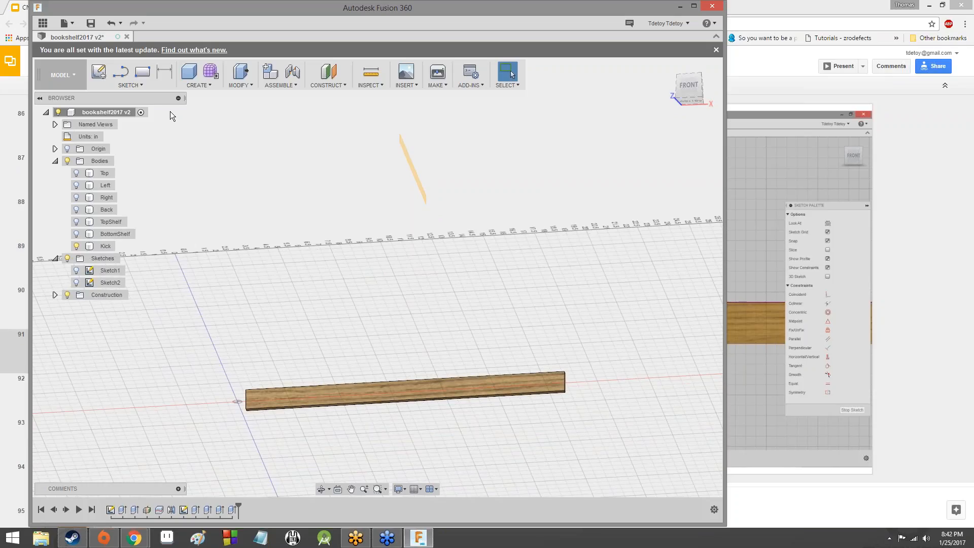
{"action": "left_click", "coordinate": [150, 88]}
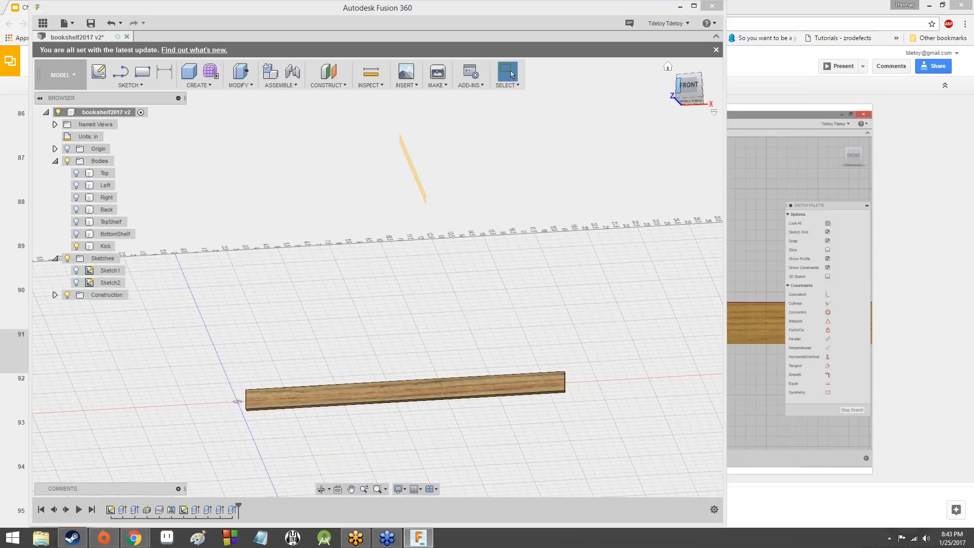
Create a new sketch on the front face of the kickplate
{"action": "left_click", "coordinate": [690, 87]}
{"action": "mouse_move", "coordinate": [709, 102]}
{"action": "left_mouse_down"}
{"action": "mouse_move", "coordinate": [681, 125]}
{"action": "mouse_move", "coordinate": [687, 107]}
{"action": "left_mouse_up"}
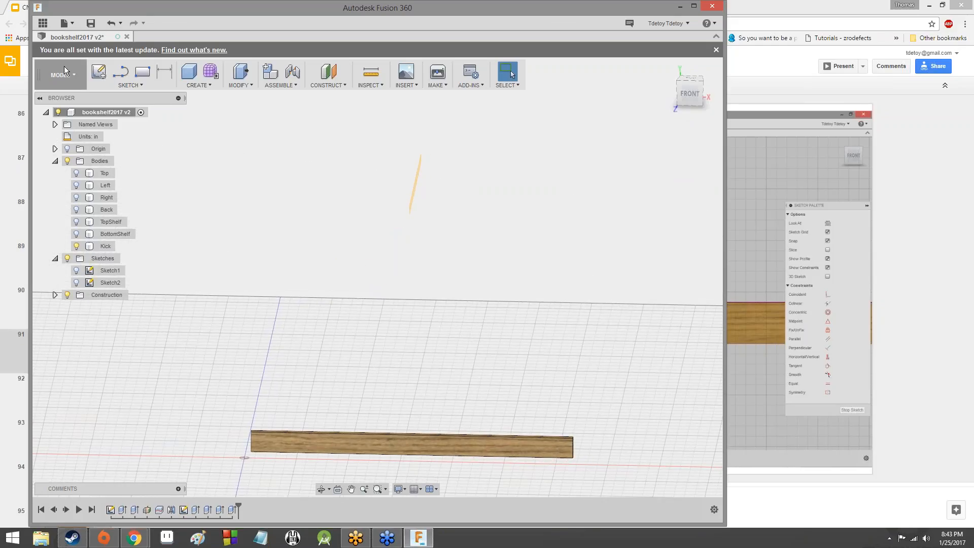
{"action": "left_click", "coordinate": [114, 83]}
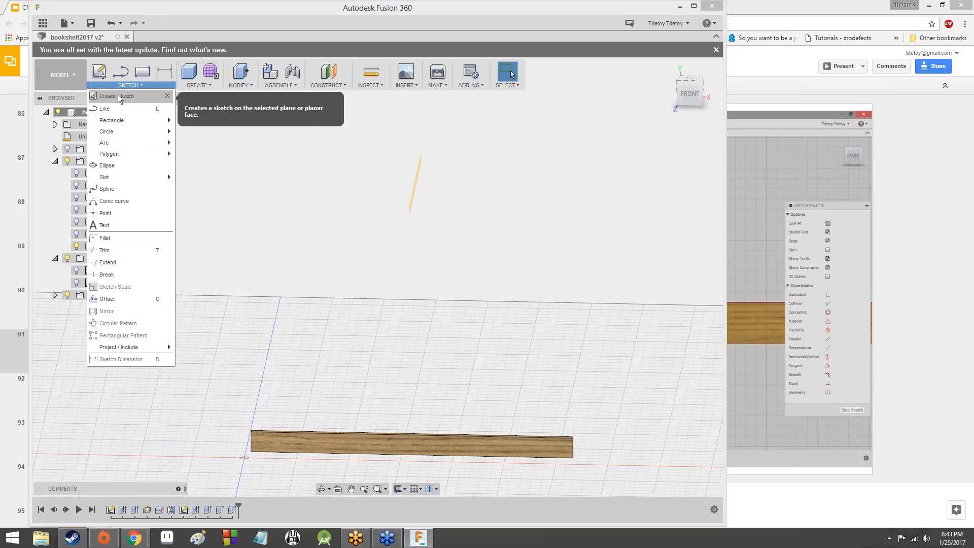
{"action": "left_click", "coordinate": [118, 96]}
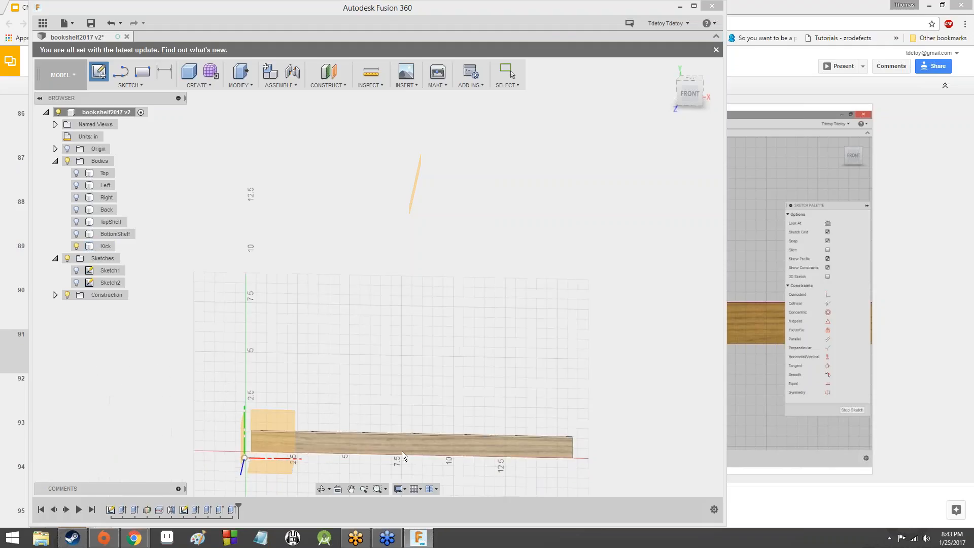
{"action": "left_click", "coordinate": [361, 446]}
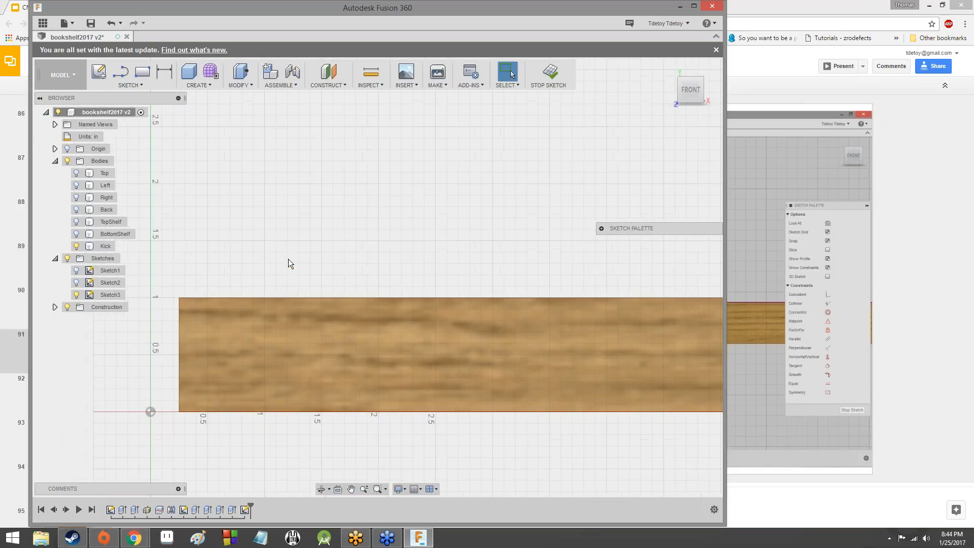
Expand the Sketch Palette and move it clear of the kickplate
{"action": "scroll", "coordinate": [288, 259], "scroll_direction": "down", "scroll_amount": 2}
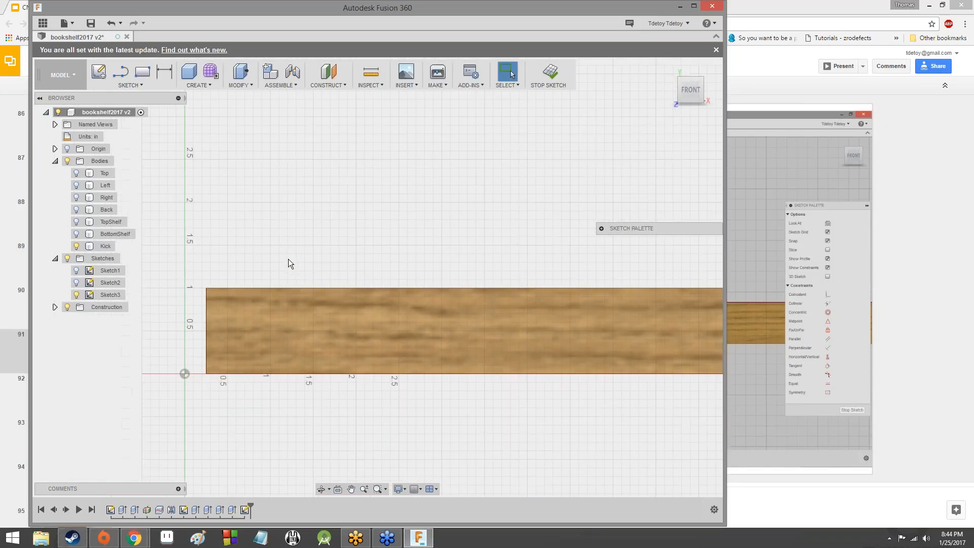
{"action": "scroll", "coordinate": [288, 259], "scroll_direction": "up", "scroll_amount": 2}
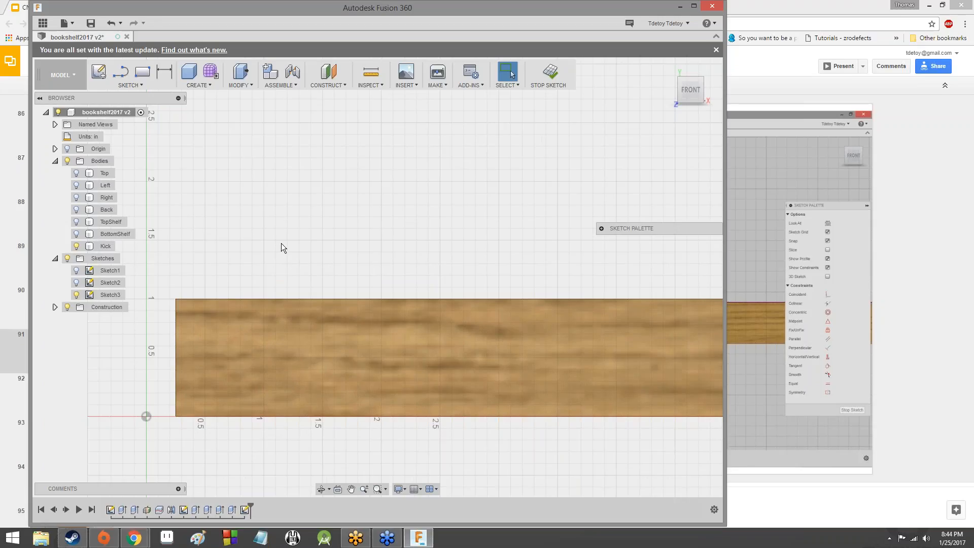
{"action": "scroll", "coordinate": [282, 243], "scroll_direction": "down", "scroll_amount": 1}
{"action": "middle_click_drag", "start_coordinate": [281, 243], "coordinate": [315, 240]}
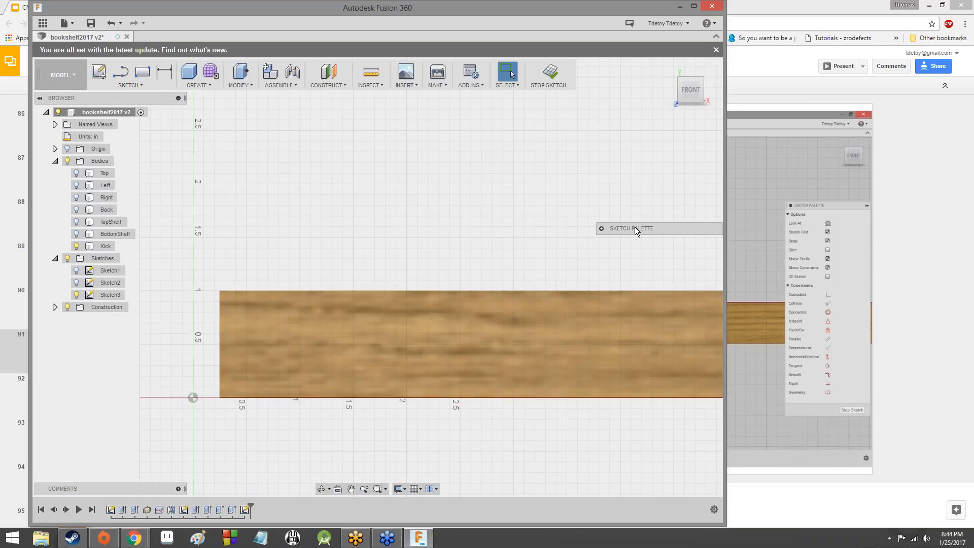
{"action": "mouse_move", "coordinate": [636, 230]}
{"action": "left_mouse_down"}
{"action": "mouse_move", "coordinate": [543, 188]}
{"action": "mouse_move", "coordinate": [572, 198]}
{"action": "left_mouse_up"}
{"action": "left_click", "coordinate": [539, 198]}
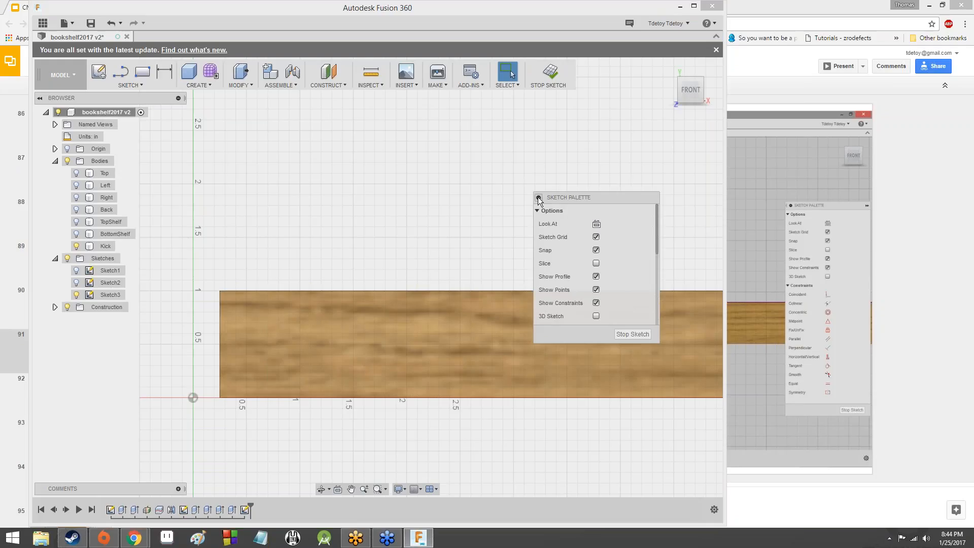
{"action": "scroll", "coordinate": [665, 278], "scroll_direction": "down", "scroll_amount": 6}
{"action": "scroll", "coordinate": [633, 271], "scroll_direction": "up", "scroll_amount": 4}
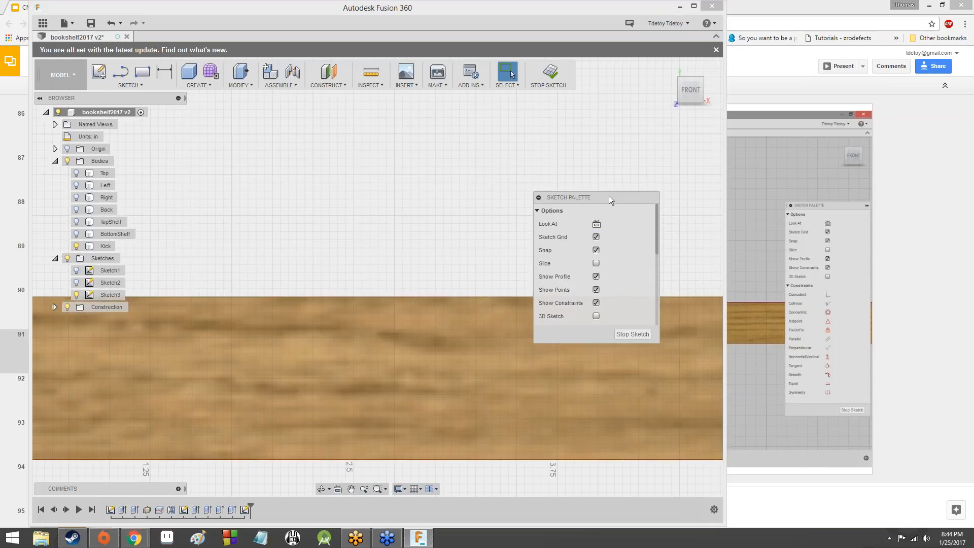
{"action": "left_click_drag", "start_coordinate": [609, 196], "coordinate": [660, 120]}
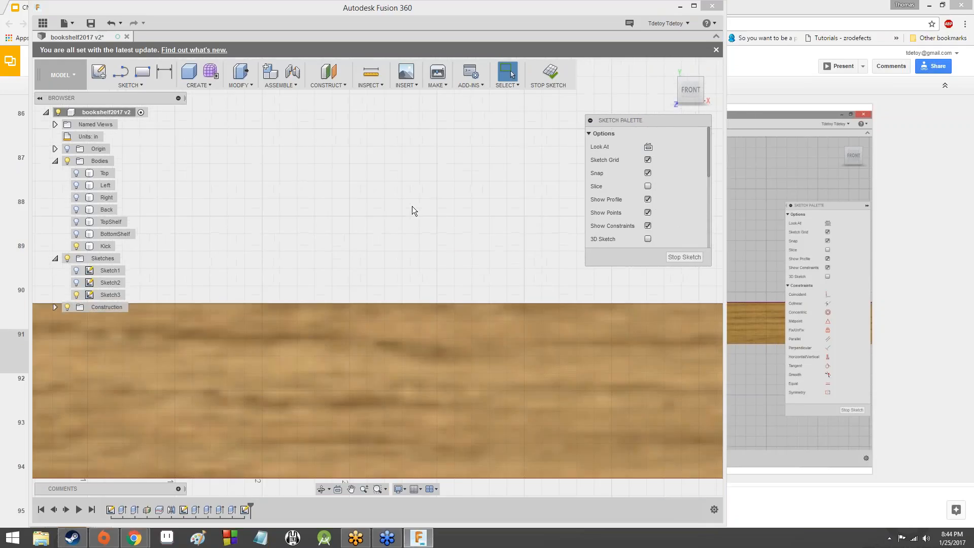
Draw a rectangle about 0.25 by 0.55 in against the kickplate's left end and another about 1.3 by 0.3 in on its top edge
{"action": "scroll", "coordinate": [384, 223], "scroll_direction": "up", "scroll_amount": 5}
{"action": "scroll", "coordinate": [384, 221], "scroll_direction": "down", "scroll_amount": 3}
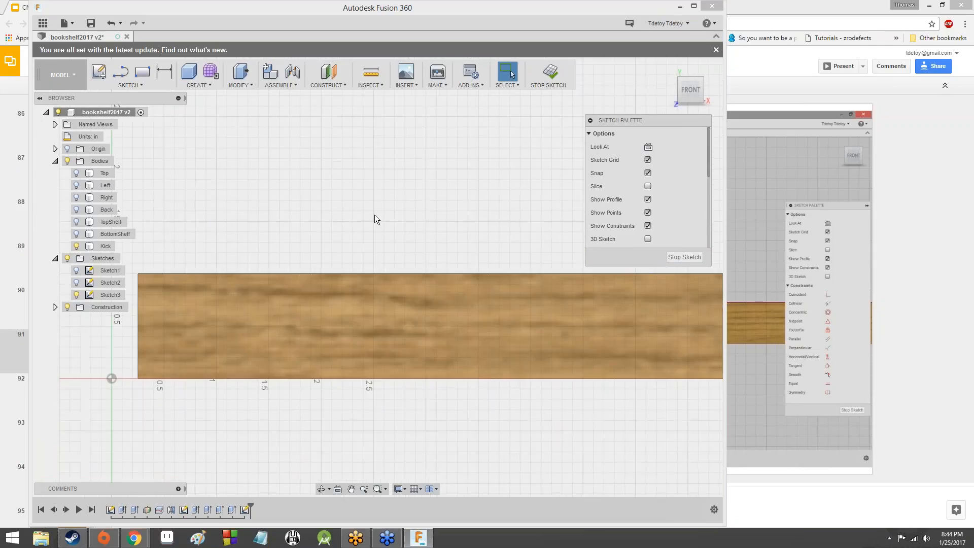
{"action": "scroll", "coordinate": [374, 220], "scroll_direction": "up", "scroll_amount": 1}
{"action": "left_click", "coordinate": [143, 72]}
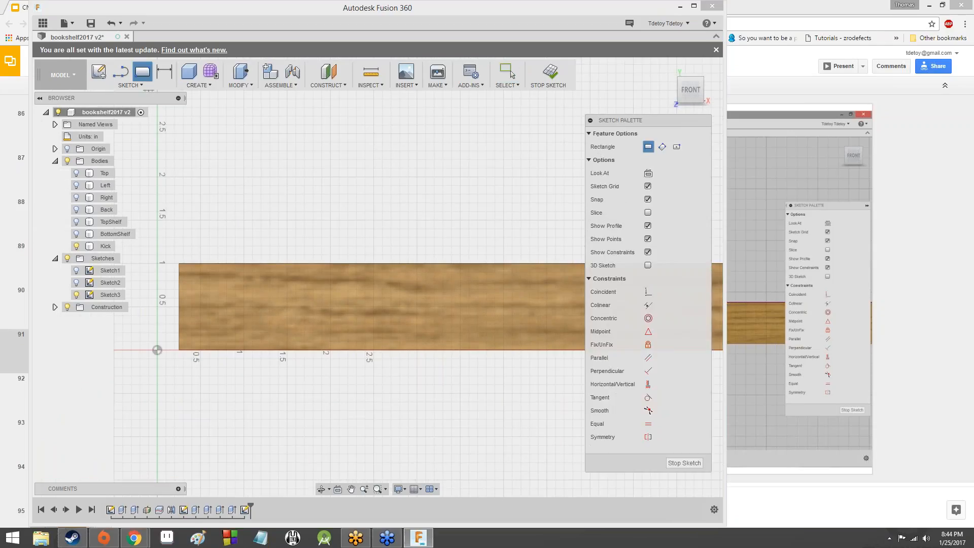
{"action": "left_click", "coordinate": [179, 285]}
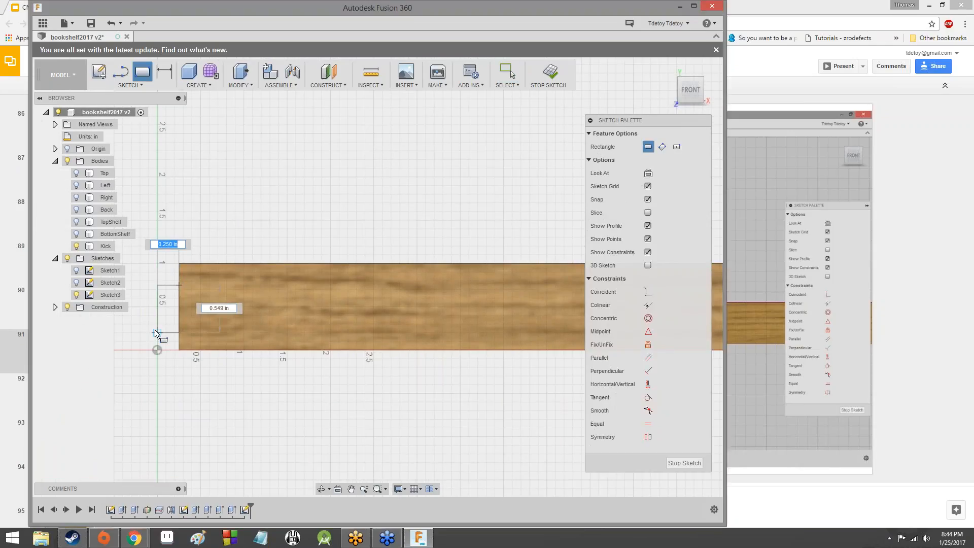
{"action": "left_click", "coordinate": [157, 333]}
{"action": "left_click", "coordinate": [244, 263]}
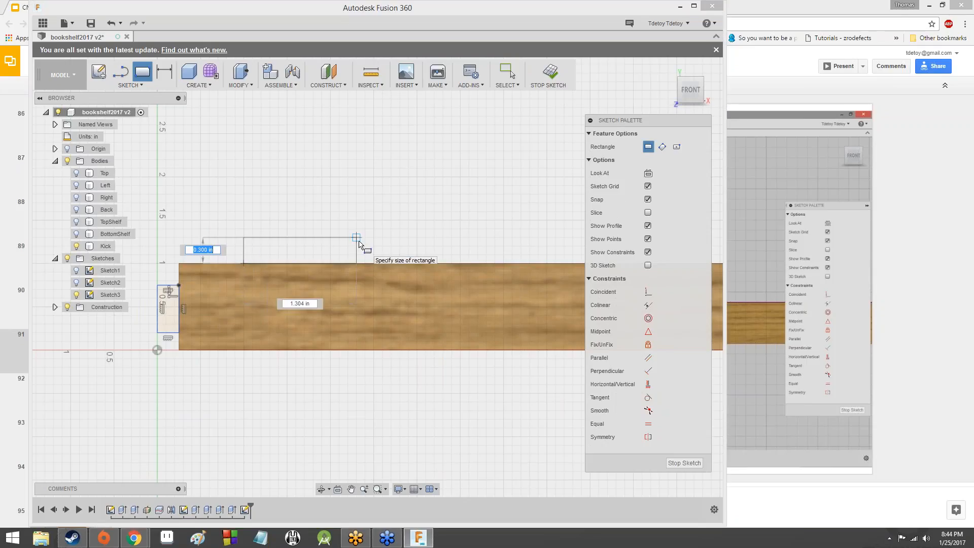
{"action": "left_click", "coordinate": [358, 241]}
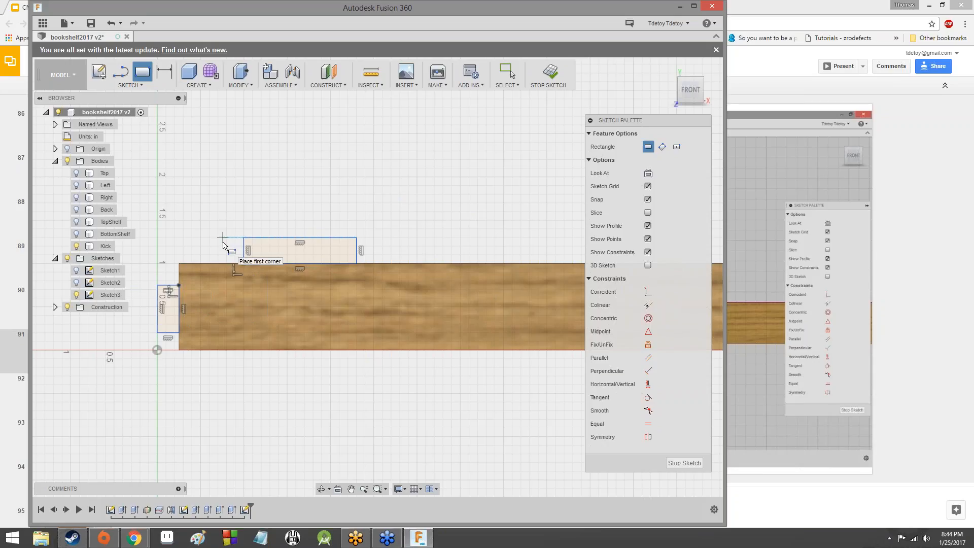
{"action": "key", "text": "Escape"}
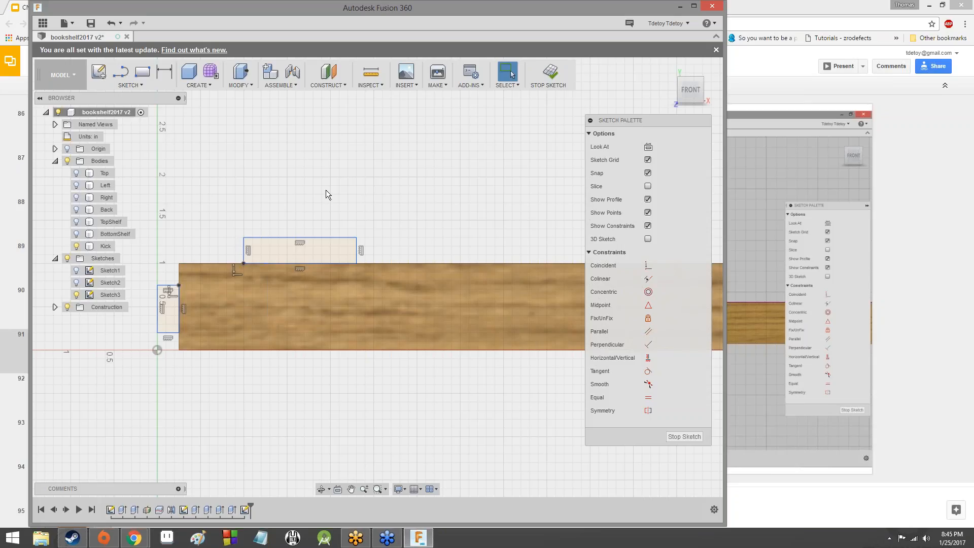
{"action": "left_click", "coordinate": [130, 85]}
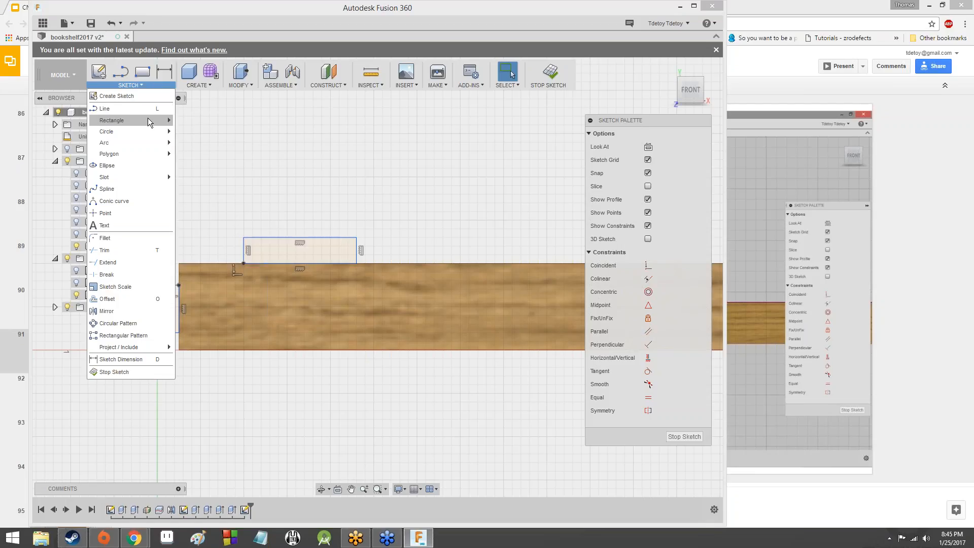
{"action": "mouse_move", "coordinate": [148, 119]}
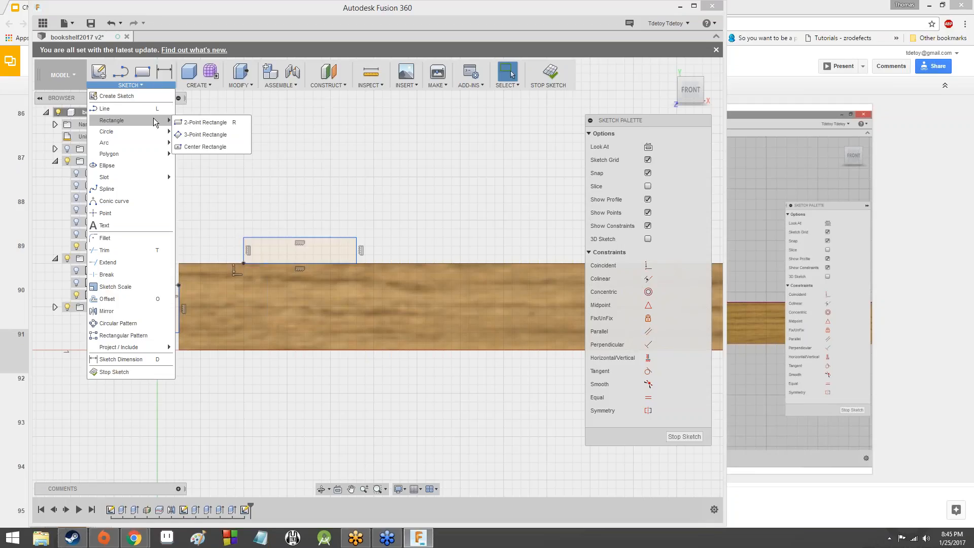
{"action": "left_click", "coordinate": [180, 124]}
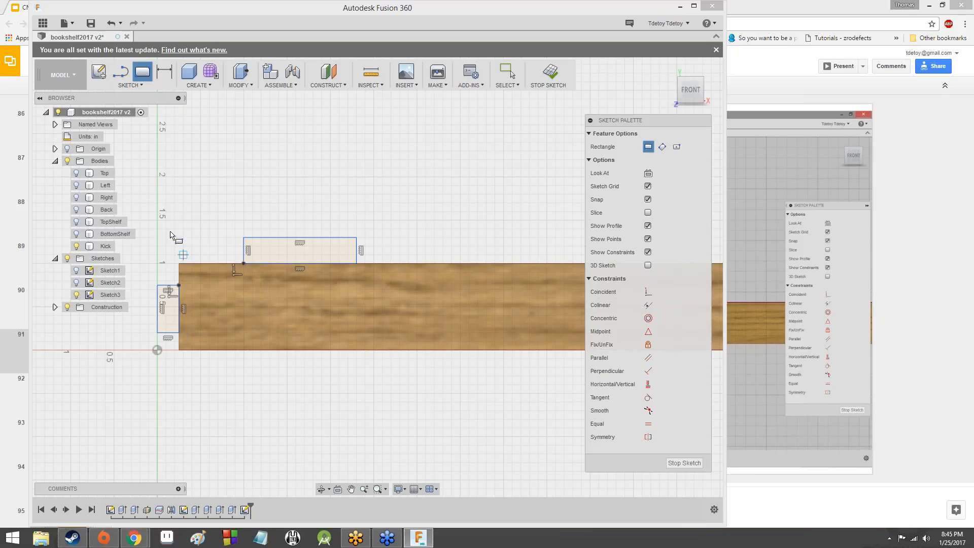
{"action": "left_click", "coordinate": [510, 72]}
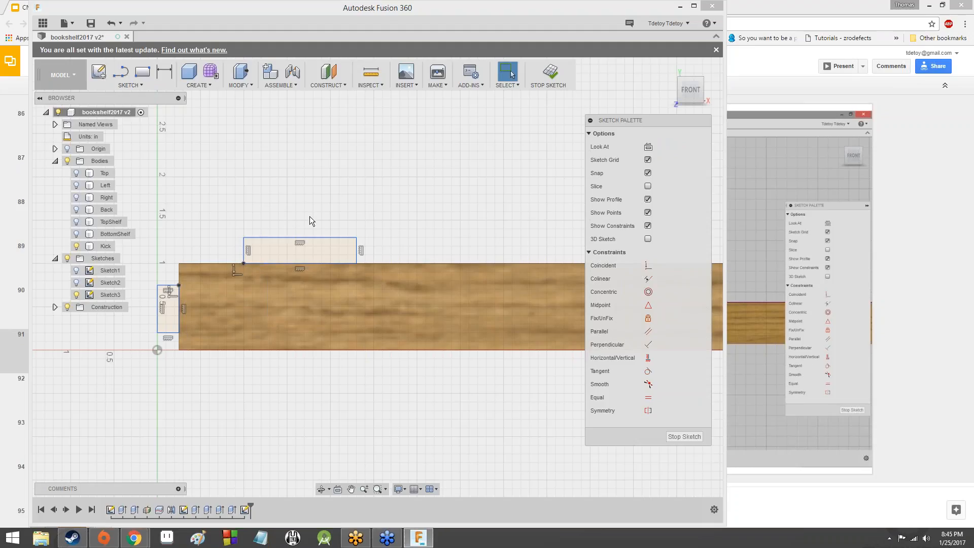
{"action": "scroll", "coordinate": [317, 183], "scroll_direction": "down", "scroll_amount": 1}
{"action": "mouse_move", "coordinate": [318, 183]}
{"action": "middle_mouse_down"}
{"action": "mouse_move", "coordinate": [446, 178]}
{"action": "mouse_move", "coordinate": [445, 115]}
{"action": "middle_mouse_up"}
{"action": "scroll", "coordinate": [448, 179], "scroll_direction": "up", "scroll_amount": 5}
{"action": "scroll", "coordinate": [447, 170], "scroll_direction": "down", "scroll_amount": 1}
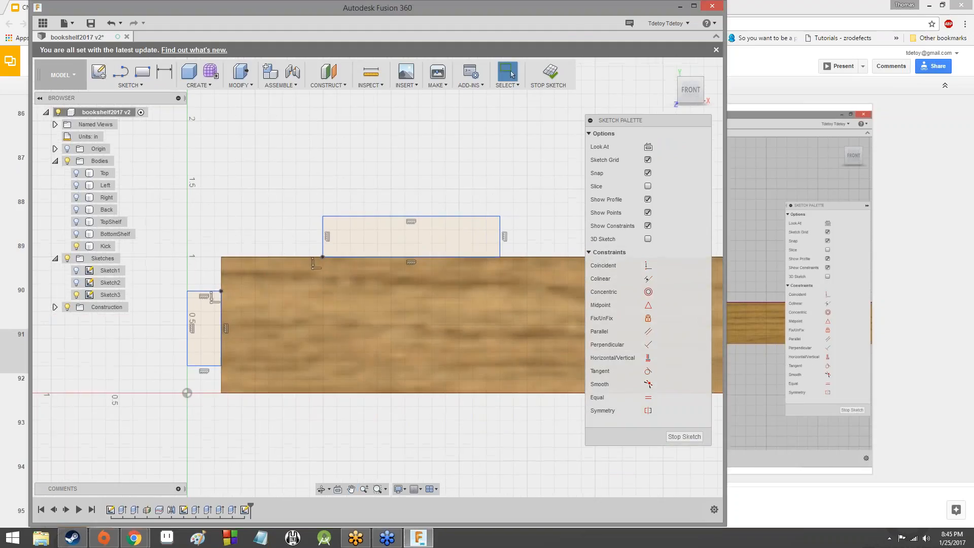
{"action": "scroll", "coordinate": [445, 116], "scroll_direction": "up", "scroll_amount": 3}
{"action": "scroll", "coordinate": [444, 116], "scroll_direction": "down", "scroll_amount": 2}
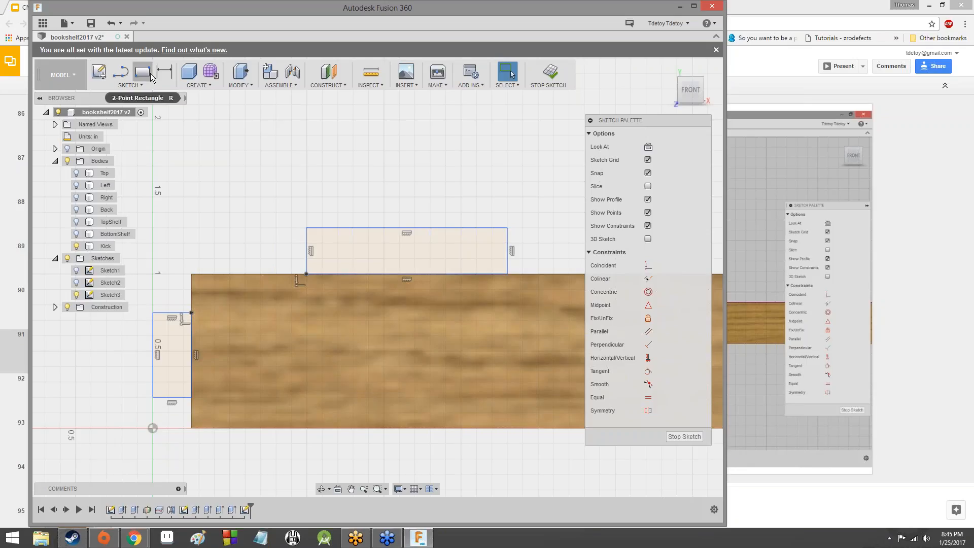
Dimension the width of the rectangle at the kickplate's left end with the Ply user parameter
{"action": "left_click", "coordinate": [133, 86]}
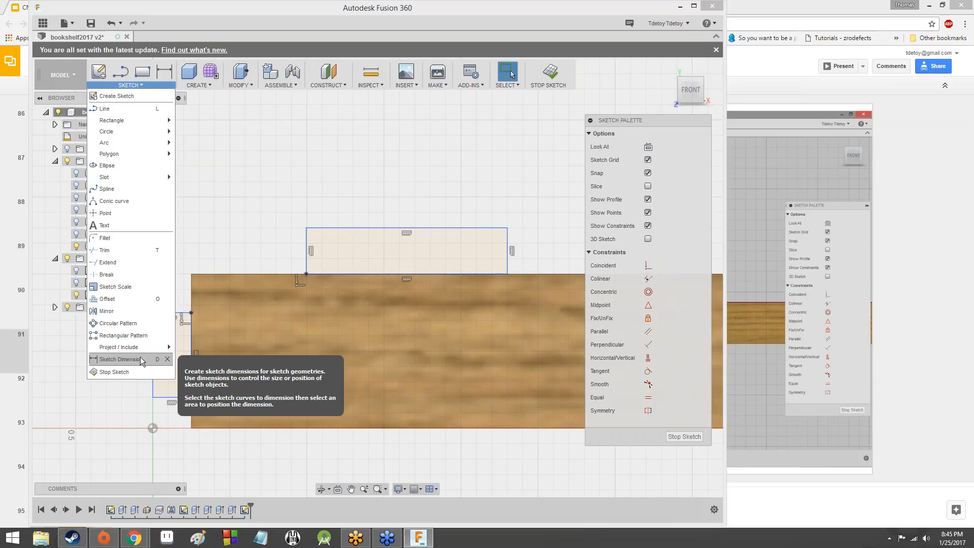
{"action": "left_click", "coordinate": [157, 360]}
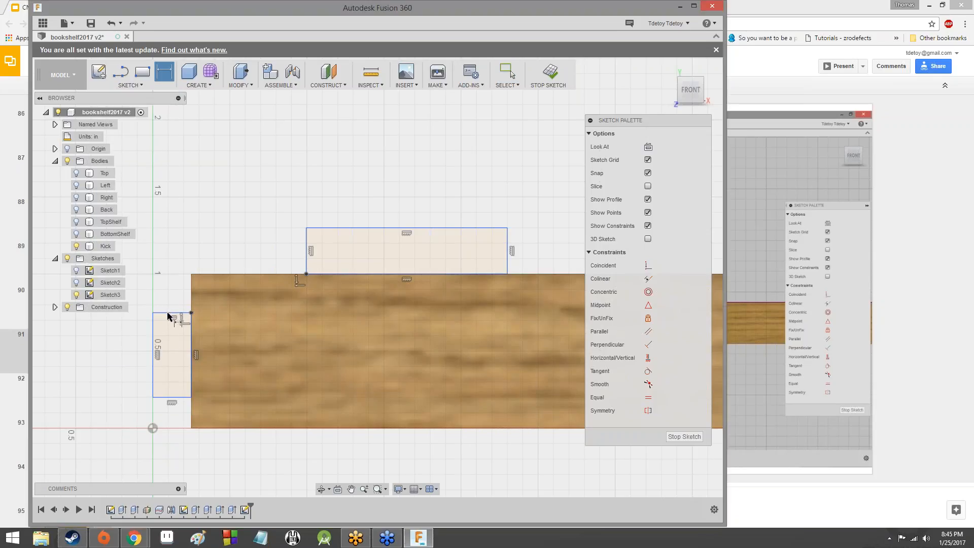
{"action": "scroll", "coordinate": [172, 316], "scroll_direction": "up", "scroll_amount": 4}
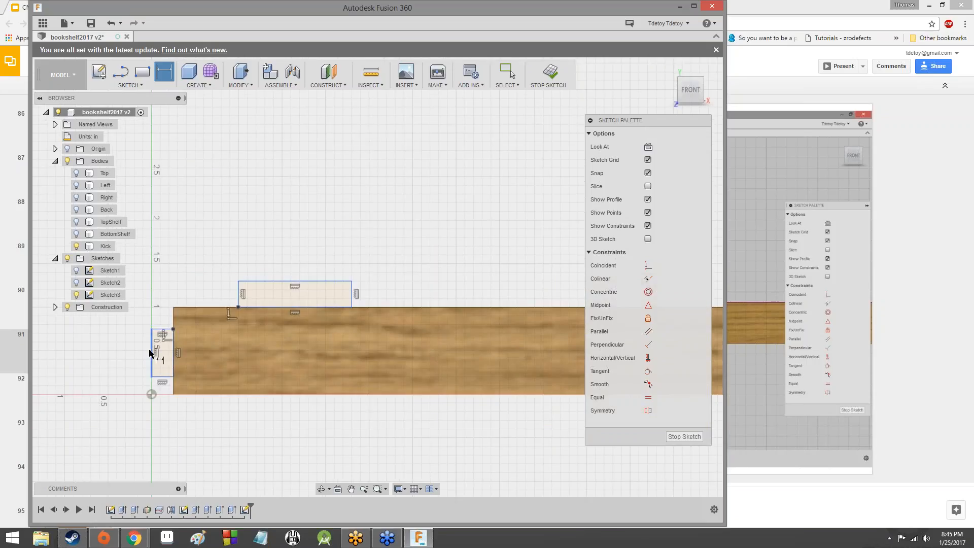
{"action": "scroll", "coordinate": [176, 314], "scroll_direction": "down", "scroll_amount": 1}
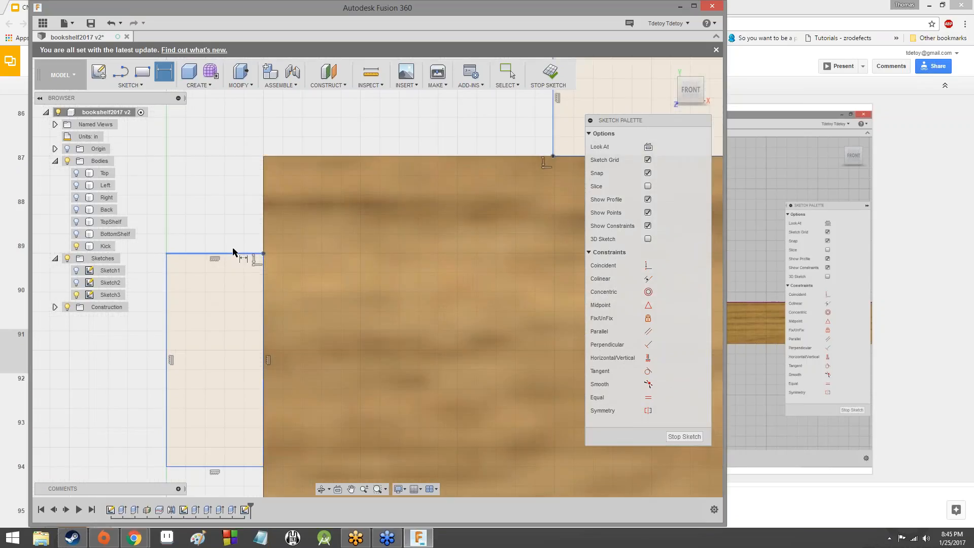
{"action": "left_click", "coordinate": [232, 253]}
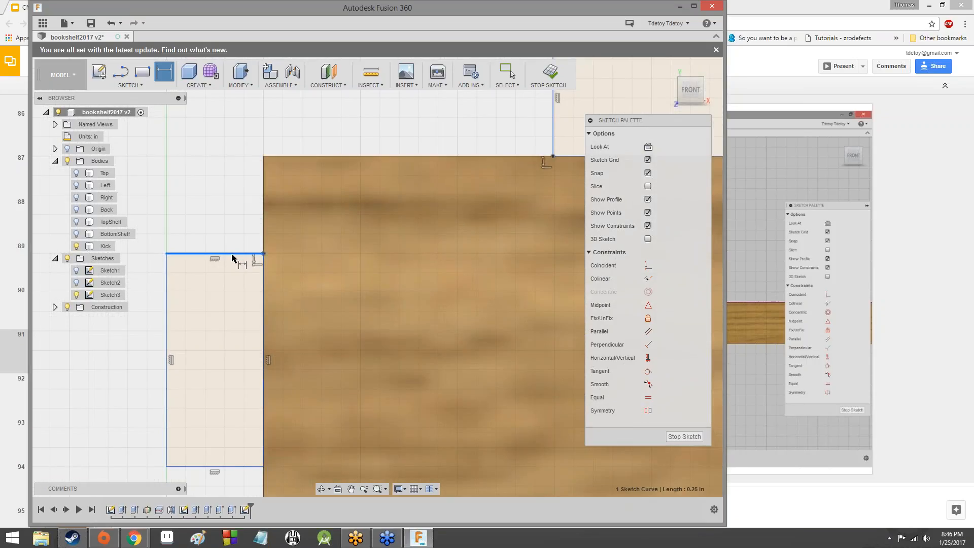
{"action": "left_click", "coordinate": [224, 200]}
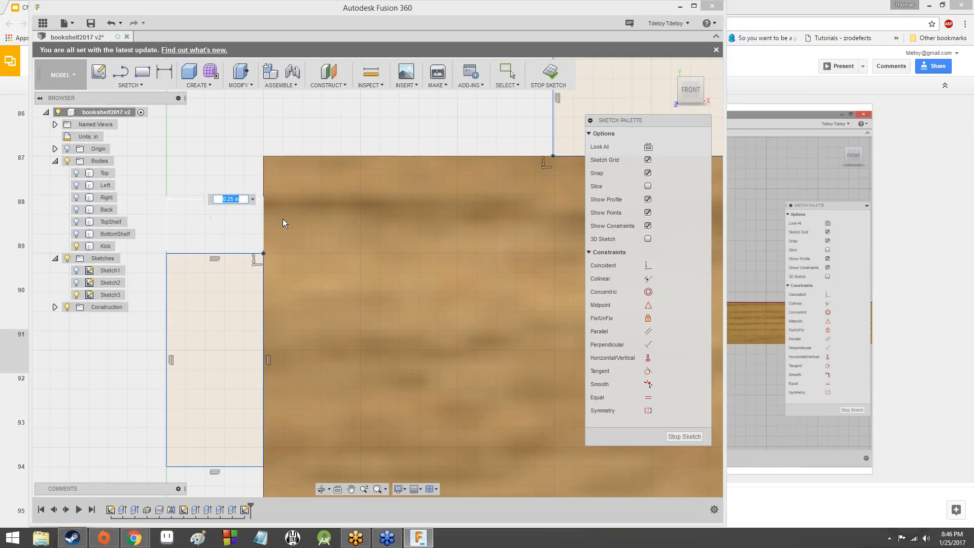
{"action": "type", "text": "Ply"}
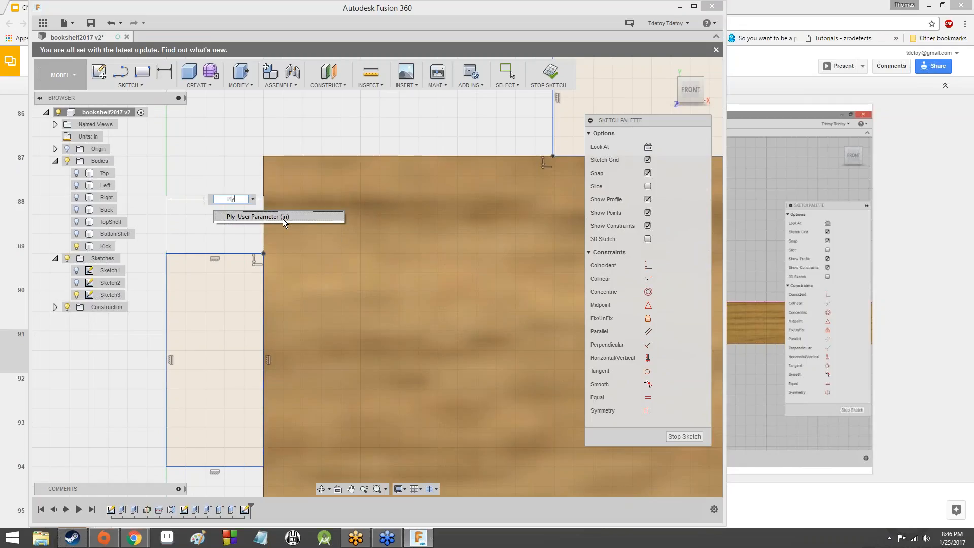
{"action": "left_click", "coordinate": [282, 219]}
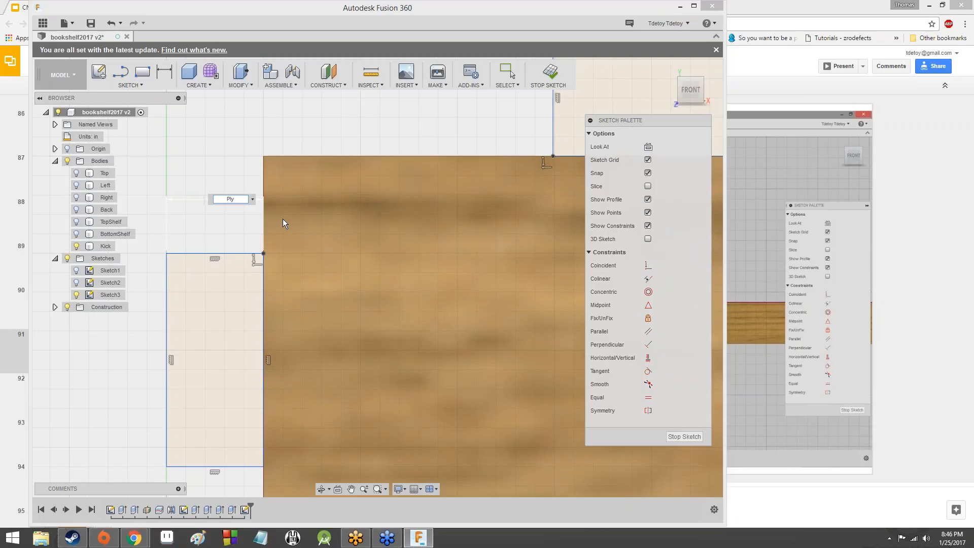
{"action": "key", "text": "Return"}
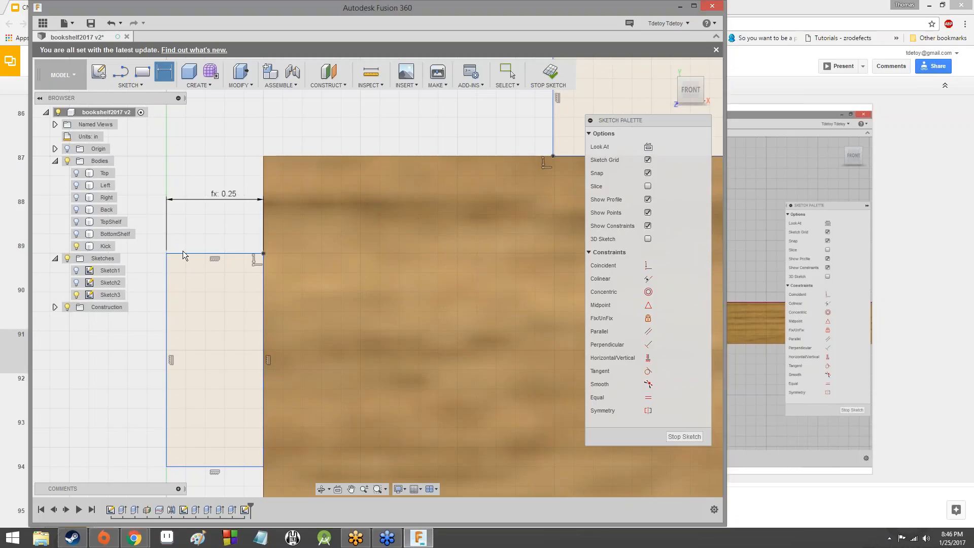
Move the left rectangle's width dimension closer to the rectangle's upper edge
{"action": "scroll", "coordinate": [185, 245], "scroll_direction": "down", "scroll_amount": 3}
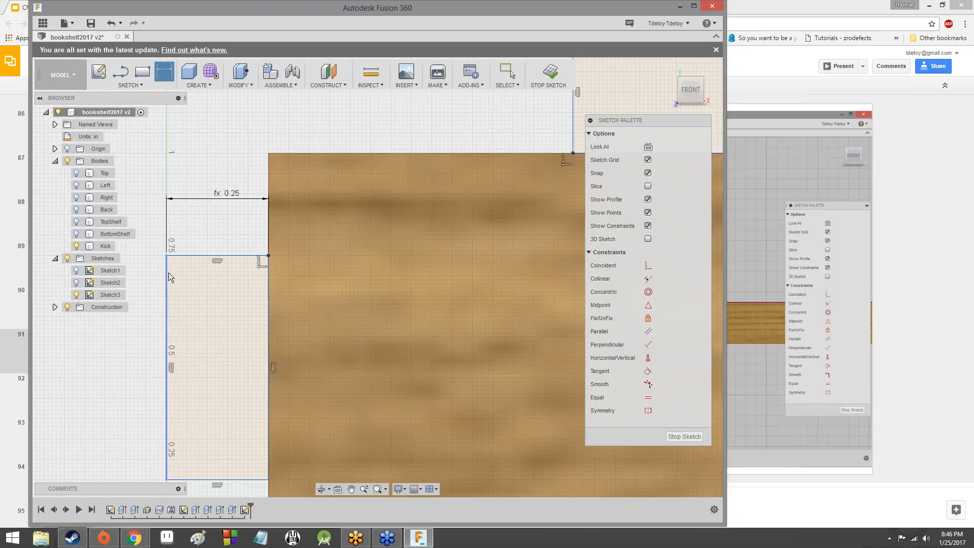
{"action": "scroll", "coordinate": [185, 266], "scroll_direction": "down", "scroll_amount": 2}
{"action": "middle_click_drag", "start_coordinate": [195, 269], "coordinate": [322, 257]}
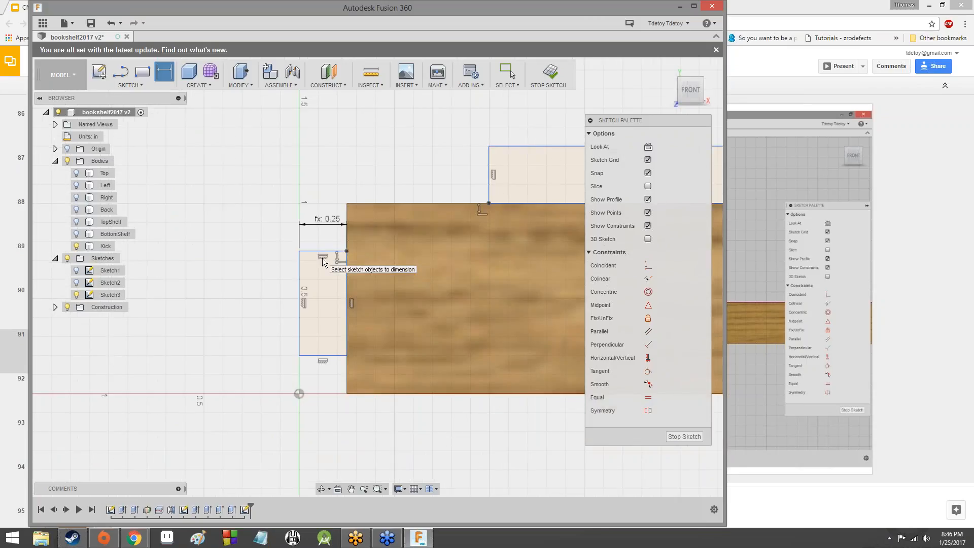
{"action": "left_click_drag", "start_coordinate": [325, 225], "coordinate": [323, 242]}
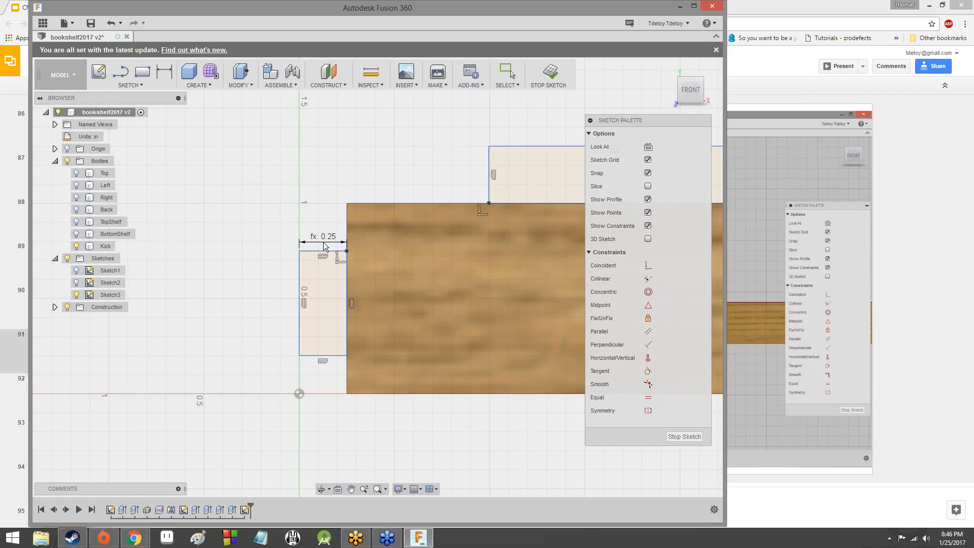
Dimension the height of the rectangle at the kickplate's left end as Kick / 3
{"action": "key", "text": "d"}
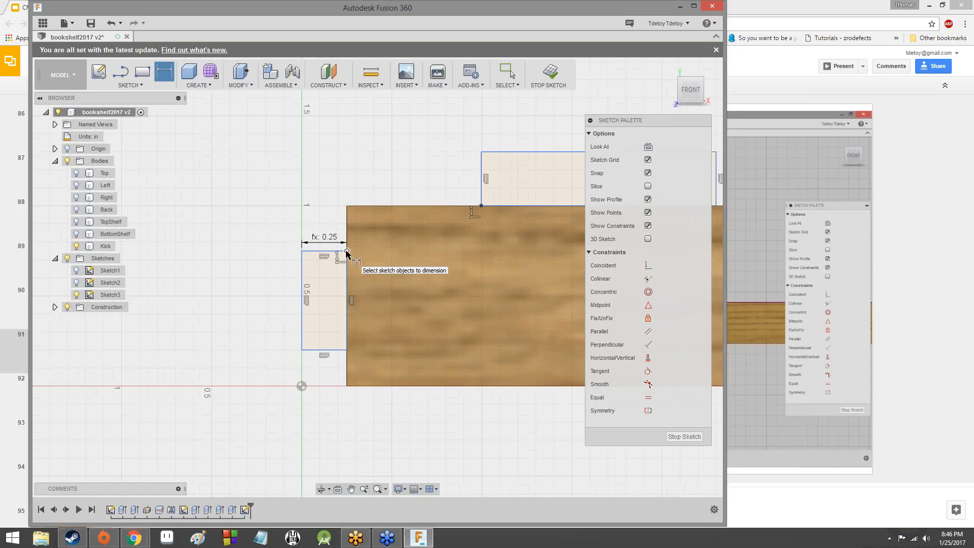
{"action": "scroll", "coordinate": [347, 251], "scroll_direction": "up", "scroll_amount": 2}
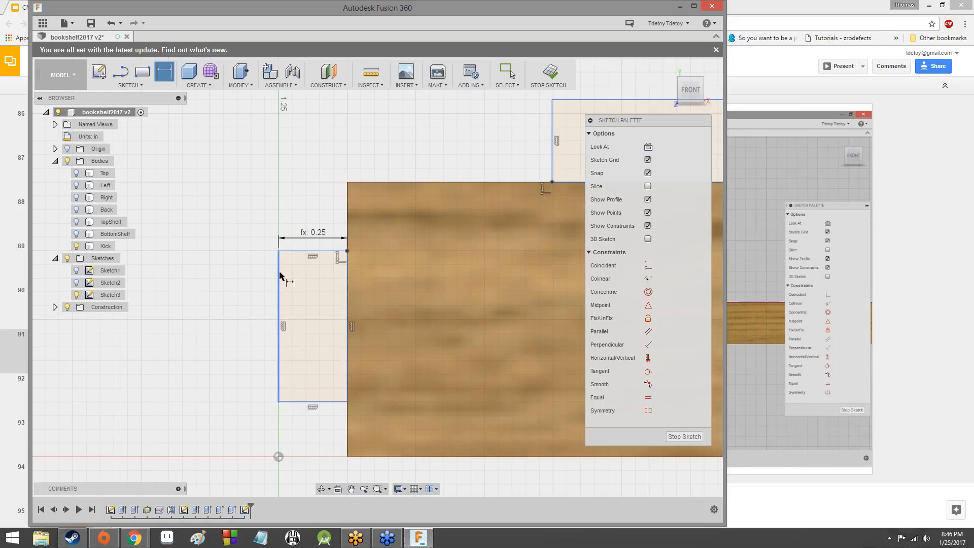
{"action": "left_click", "coordinate": [280, 329]}
{"action": "left_click", "coordinate": [228, 327]}
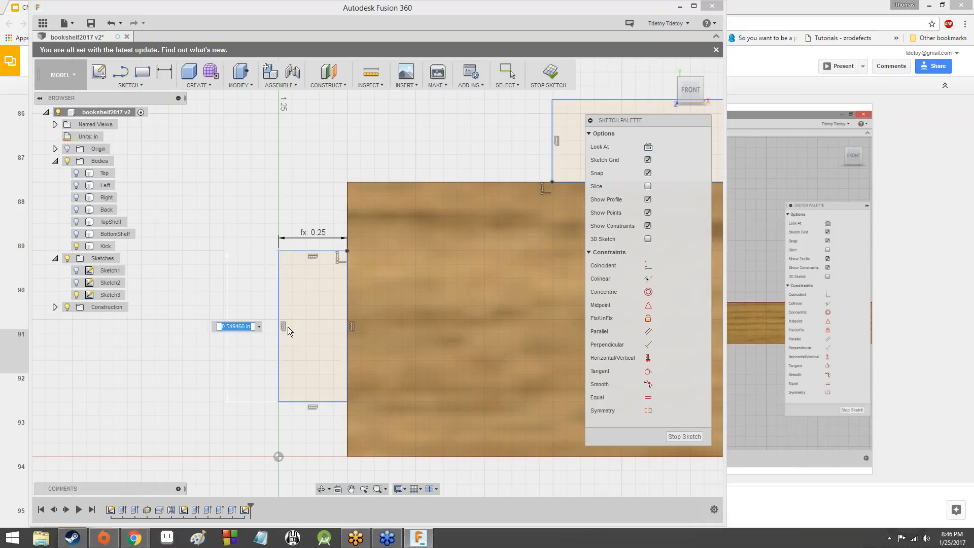
{"action": "type", "text": "Kick / 3"}
{"action": "key", "text": "Return"}
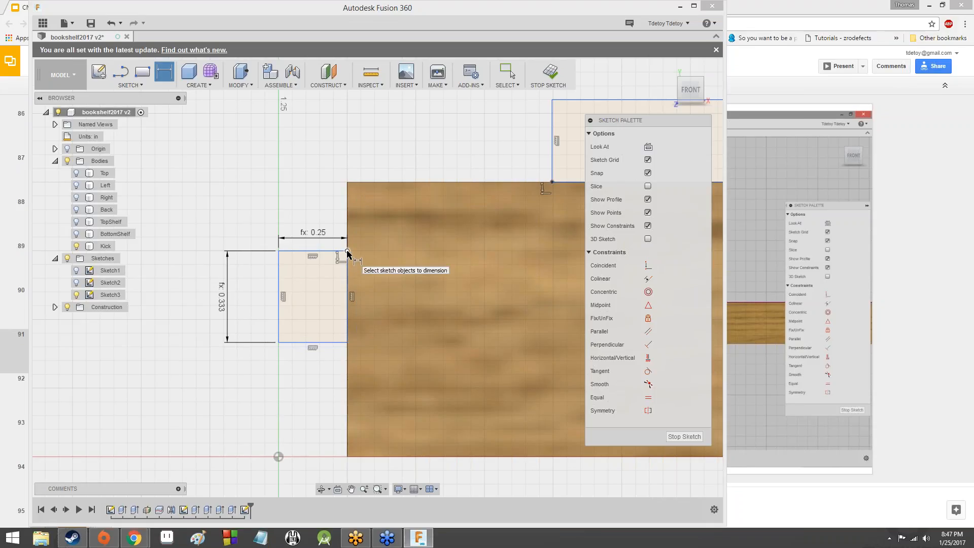
Dimension the vertical distance from the kickplate's upper-left corner to the left rectangle's upper-right corner as Kick / 3
{"action": "scroll", "coordinate": [348, 251], "scroll_direction": "up", "scroll_amount": 5}
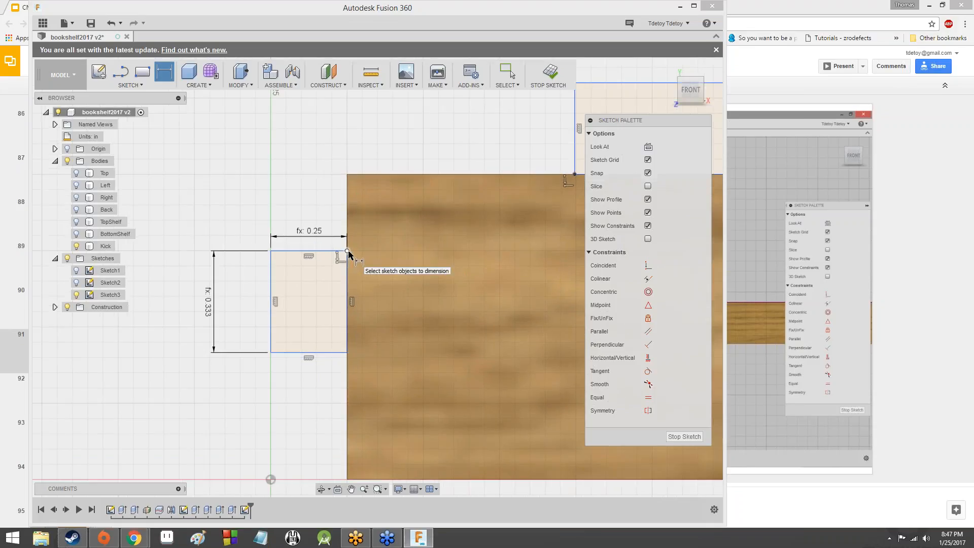
{"action": "scroll", "coordinate": [348, 251], "scroll_direction": "up", "scroll_amount": 1}
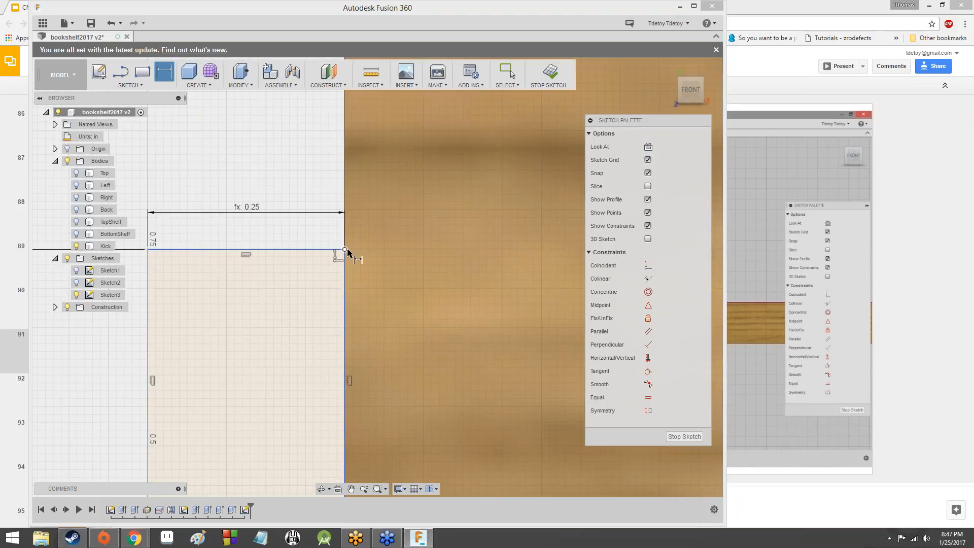
{"action": "scroll", "coordinate": [348, 250], "scroll_direction": "down", "scroll_amount": 3}
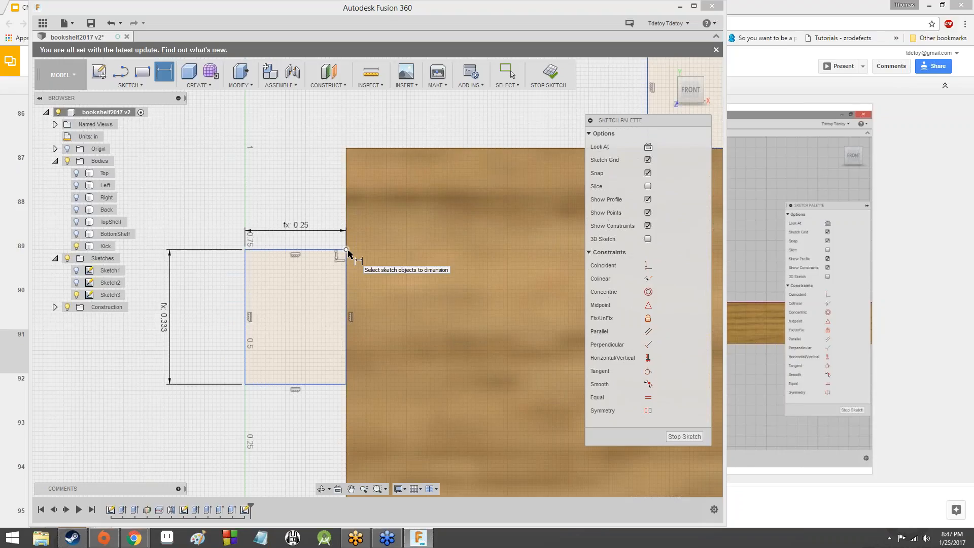
{"action": "left_click", "coordinate": [347, 249]}
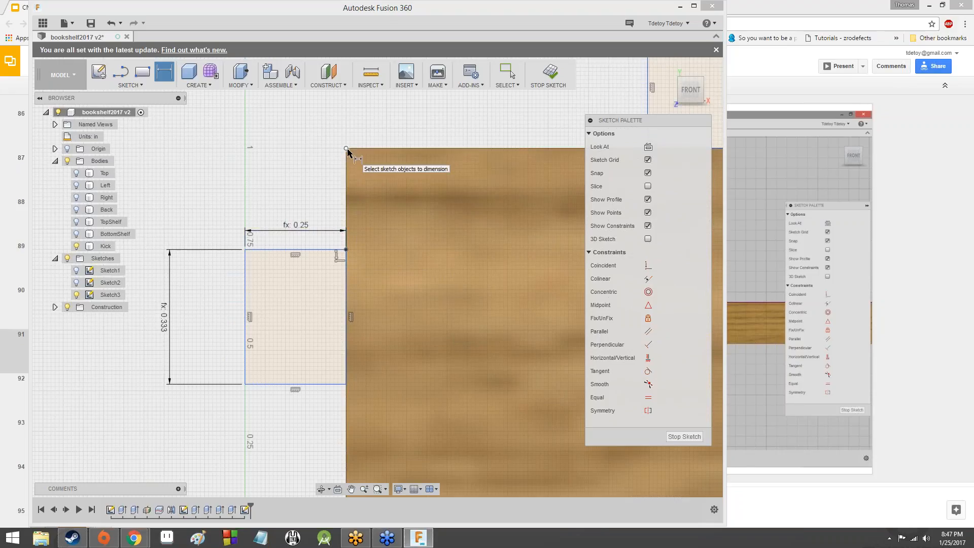
{"action": "left_click", "coordinate": [347, 149]}
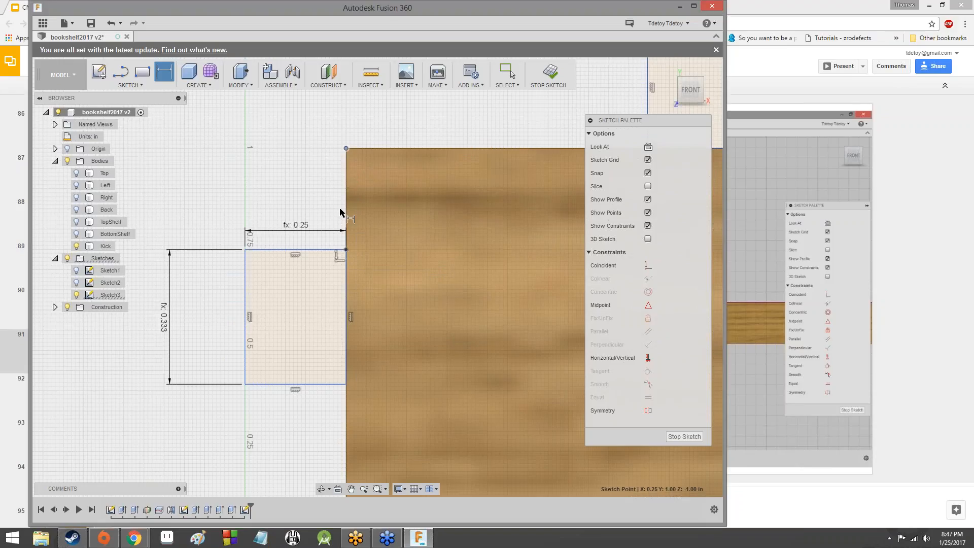
{"action": "left_click", "coordinate": [347, 249]}
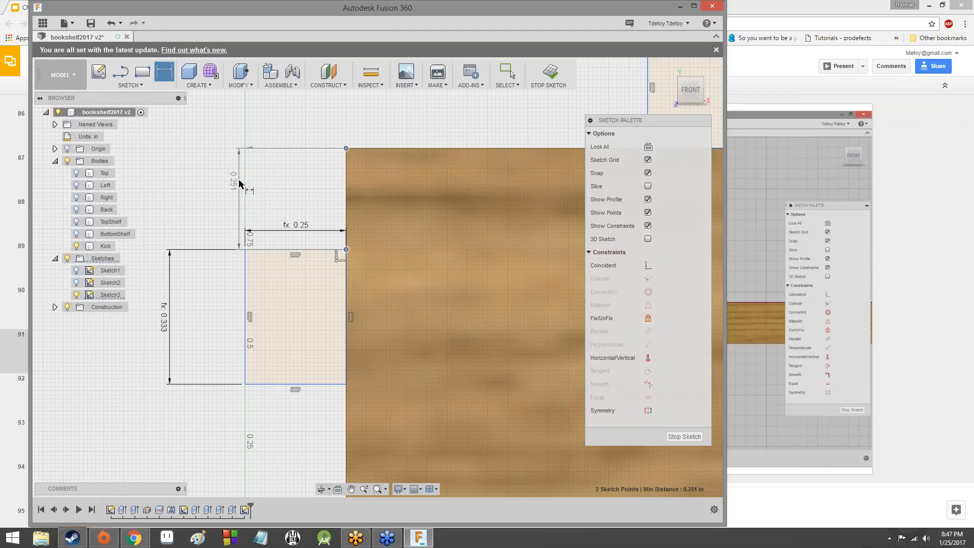
{"action": "left_click", "coordinate": [239, 181]}
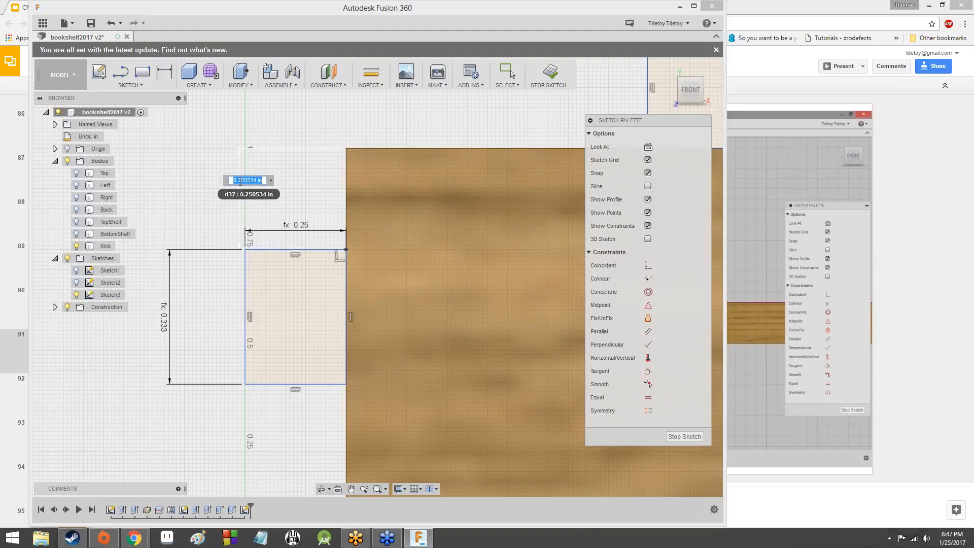
{"action": "type", "text": "Kick /"}
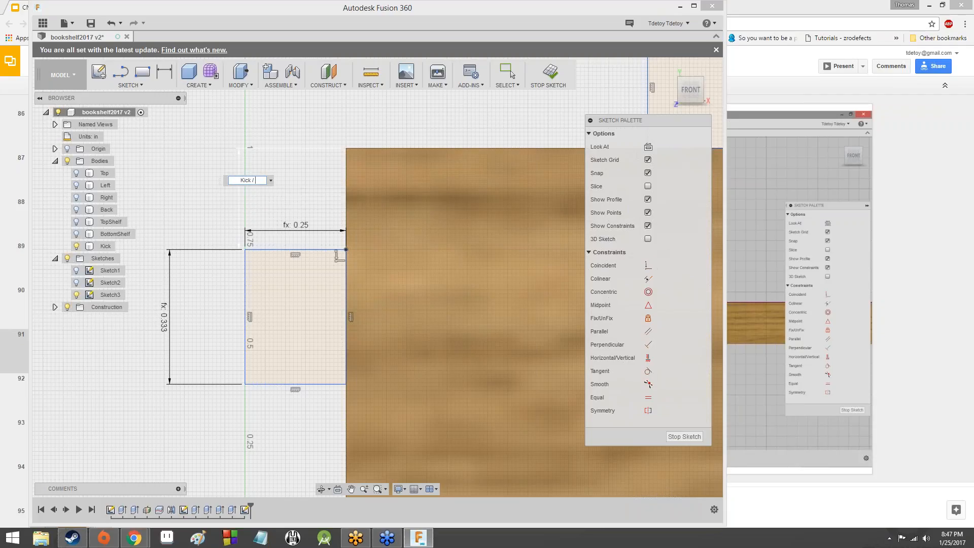
{"action": "type", "text": "3"}
{"action": "key", "text": "Return"}
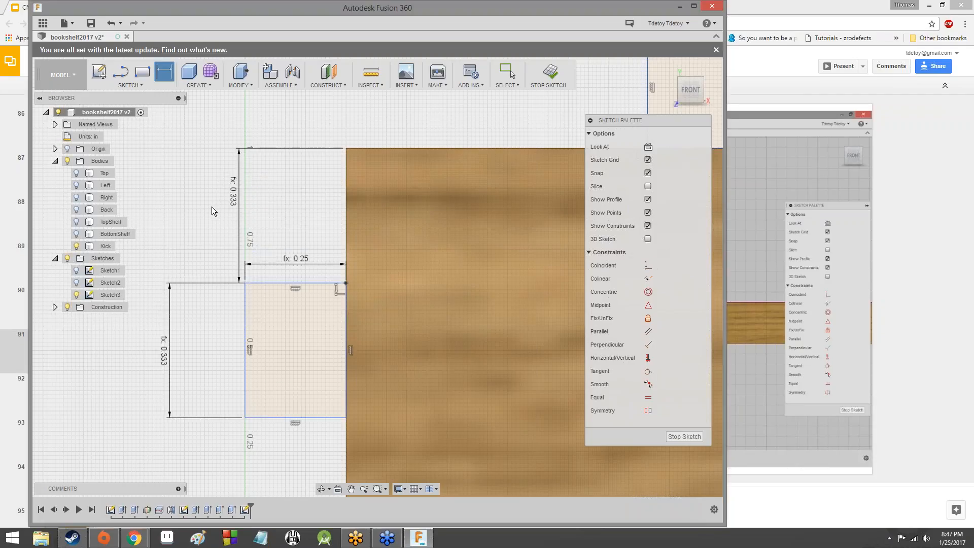
{"action": "scroll", "coordinate": [208, 213], "scroll_direction": "down", "scroll_amount": 5}
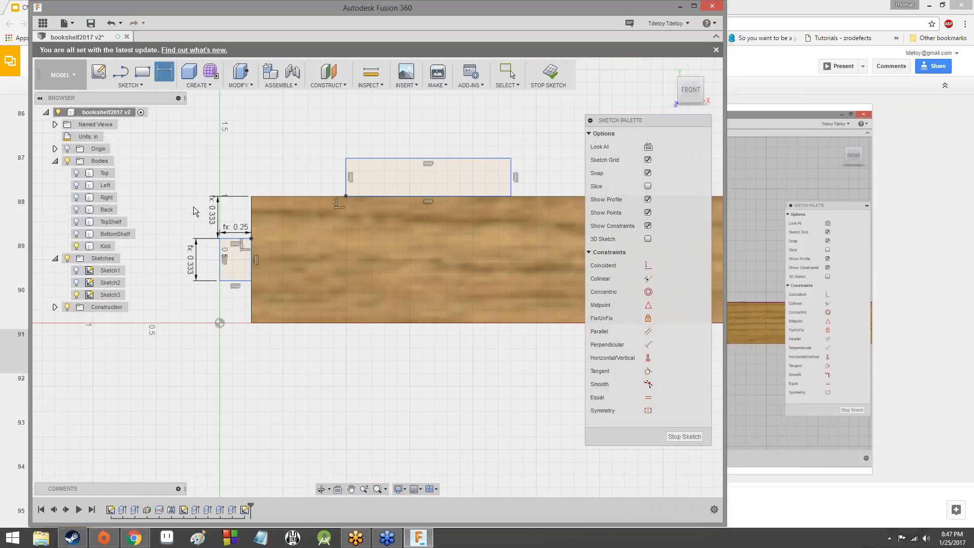
{"action": "scroll", "coordinate": [193, 206], "scroll_direction": "up", "scroll_amount": 5}
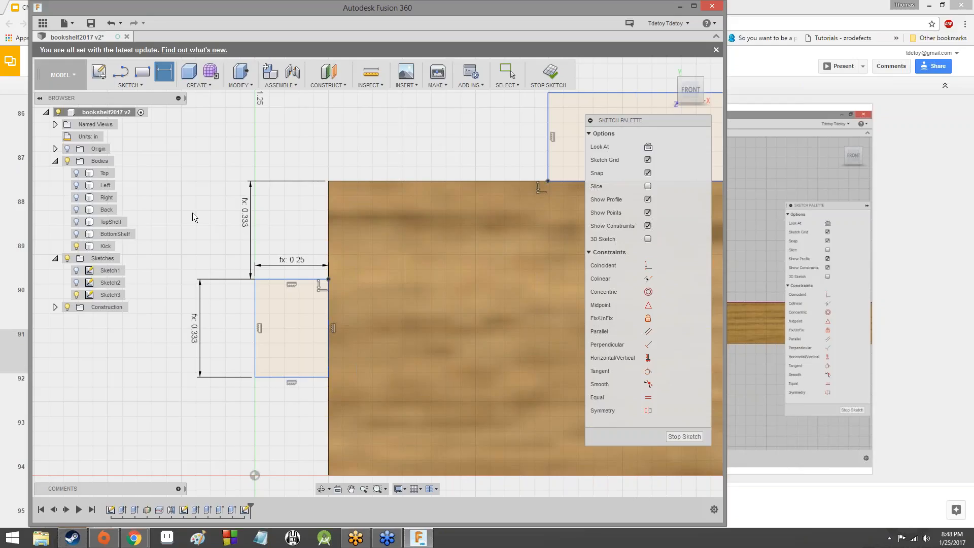
{"action": "scroll", "coordinate": [193, 213], "scroll_direction": "down", "scroll_amount": 4}
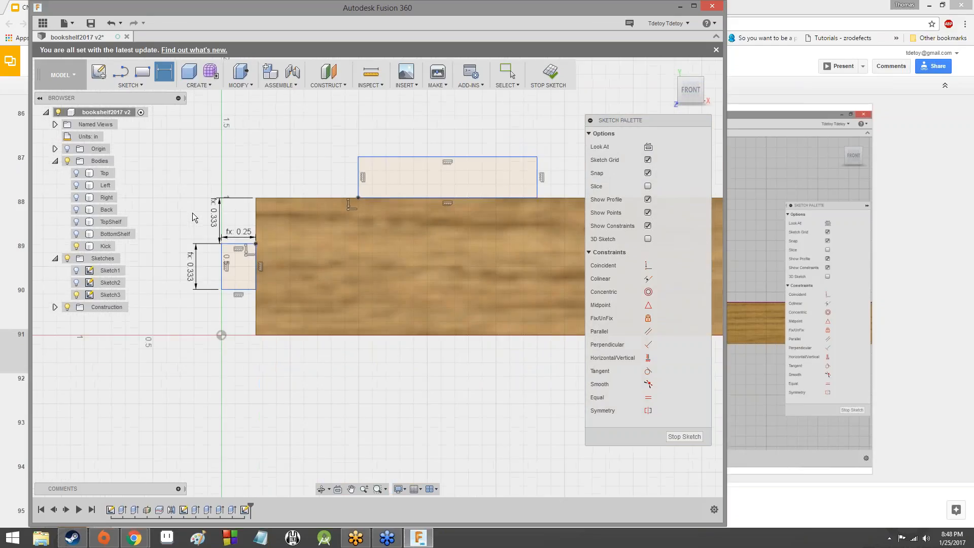
{"action": "scroll", "coordinate": [193, 213], "scroll_direction": "down", "scroll_amount": 2}
{"action": "scroll", "coordinate": [193, 212], "scroll_direction": "up", "scroll_amount": 5}
{"action": "scroll", "coordinate": [193, 212], "scroll_direction": "down", "scroll_amount": 2}
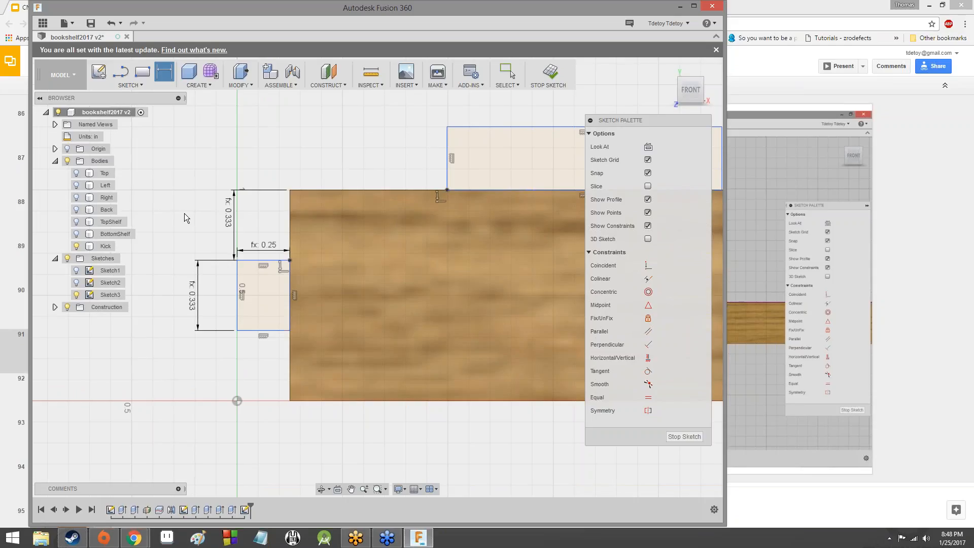
Examine the width, height and corner-offset dimensions of the rectangle at the kickplate's left end
{"action": "scroll", "coordinate": [184, 214], "scroll_direction": "up", "scroll_amount": 3}
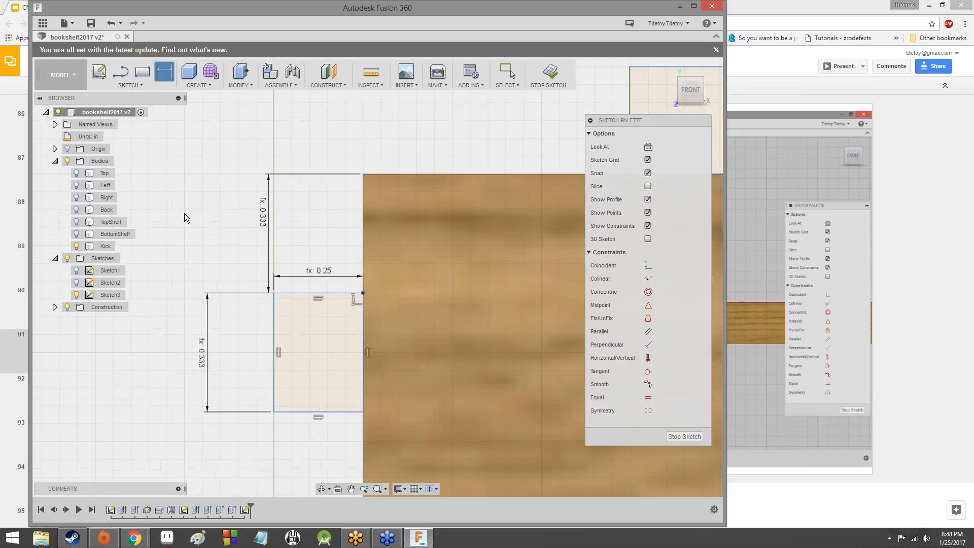
{"action": "scroll", "coordinate": [184, 213], "scroll_direction": "down", "scroll_amount": 6}
{"action": "scroll", "coordinate": [185, 213], "scroll_direction": "down", "scroll_amount": 2}
{"action": "scroll", "coordinate": [176, 203], "scroll_direction": "up", "scroll_amount": 3}
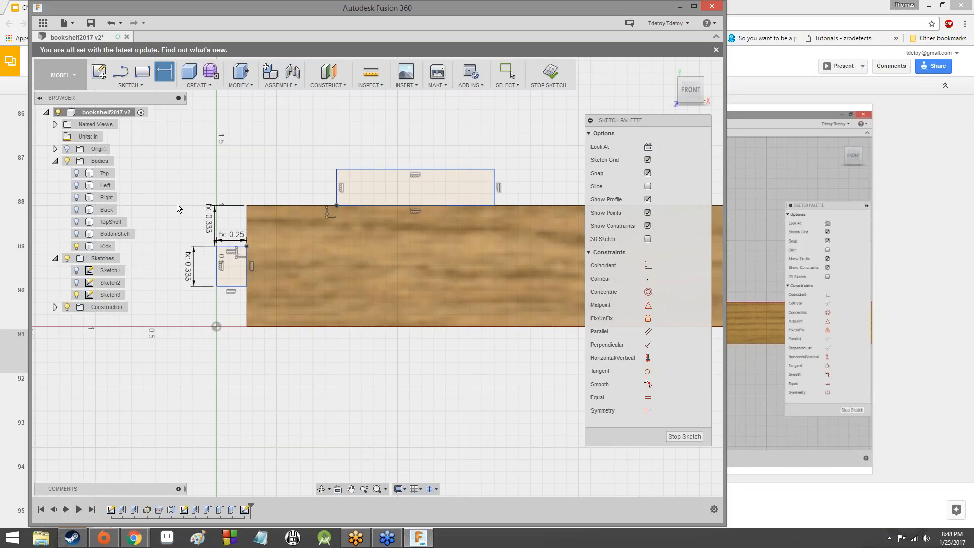
{"action": "scroll", "coordinate": [176, 223], "scroll_direction": "up", "scroll_amount": 5}
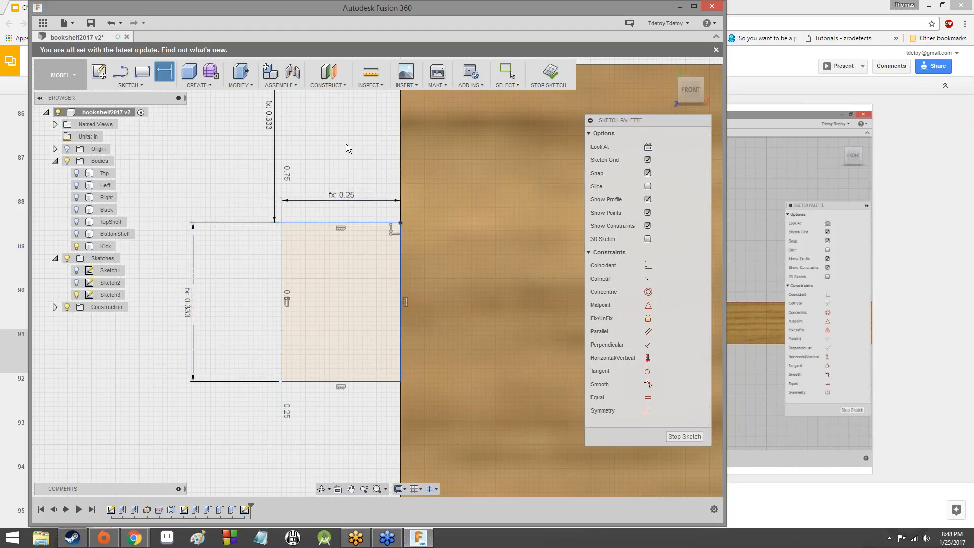
{"action": "middle_click_drag", "start_coordinate": [346, 144], "coordinate": [327, 256]}
{"action": "scroll", "coordinate": [327, 257], "scroll_direction": "down", "scroll_amount": 5}
{"action": "scroll", "coordinate": [351, 332], "scroll_direction": "up", "scroll_amount": 6}
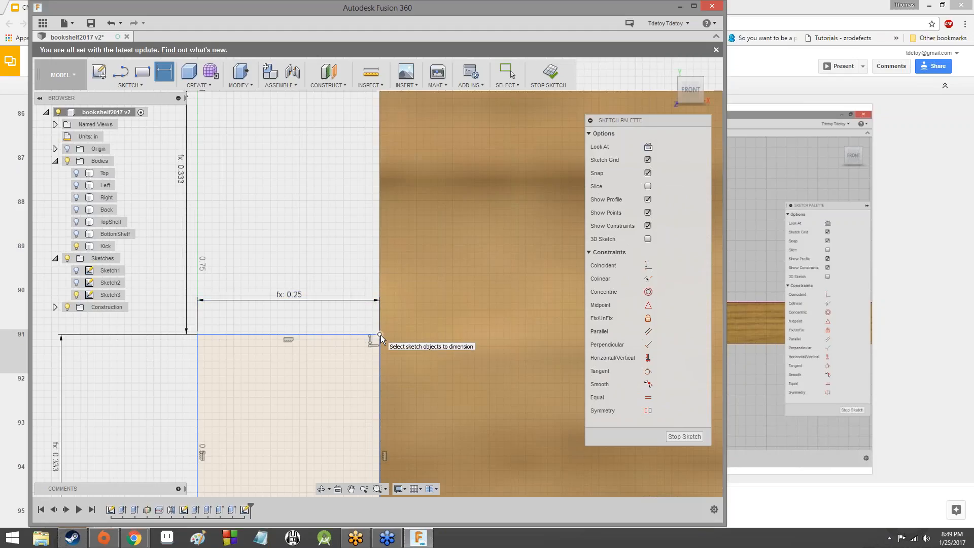
{"action": "left_click", "coordinate": [380, 334]}
{"action": "scroll", "coordinate": [345, 230], "scroll_direction": "down", "scroll_amount": 2}
{"action": "middle_click_drag", "start_coordinate": [355, 127], "coordinate": [347, 236]}
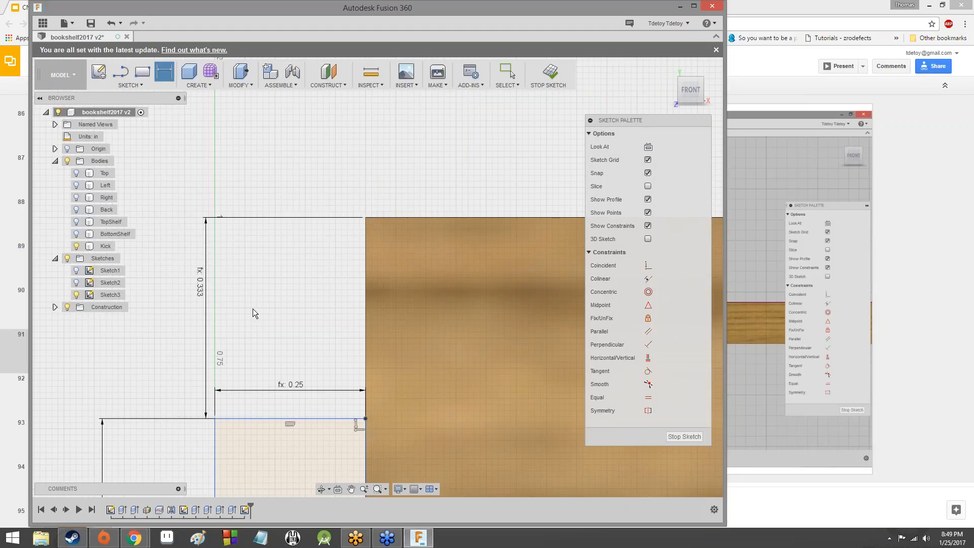
{"action": "middle_click_drag", "start_coordinate": [253, 308], "coordinate": [321, 132]}
{"action": "scroll", "coordinate": [321, 131], "scroll_direction": "up", "scroll_amount": 3}
{"action": "scroll", "coordinate": [351, 223], "scroll_direction": "down", "scroll_amount": 7}
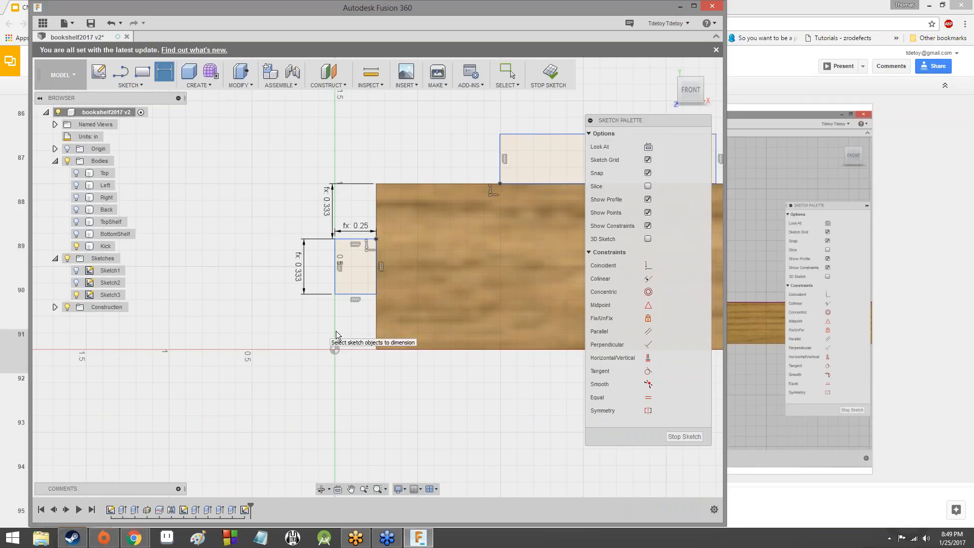
Inspect the undimensioned rectangle on the kickplate's upper edge and its placement relative to the left rectangle
{"action": "scroll", "coordinate": [337, 322], "scroll_direction": "down", "scroll_amount": 1}
{"action": "middle_click_drag", "start_coordinate": [337, 322], "coordinate": [215, 327]}
{"action": "scroll", "coordinate": [215, 326], "scroll_direction": "up", "scroll_amount": 3}
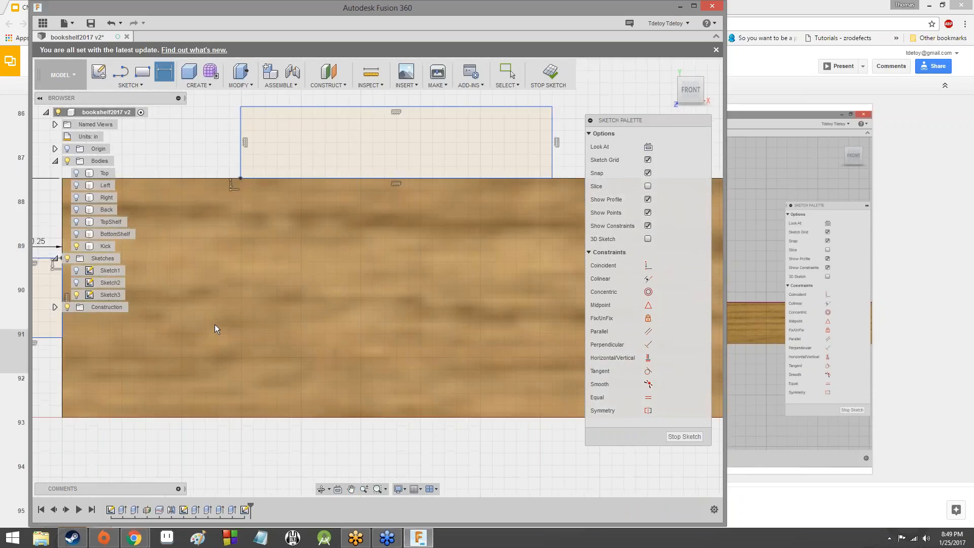
{"action": "scroll", "coordinate": [215, 325], "scroll_direction": "down", "scroll_amount": 4}
{"action": "scroll", "coordinate": [215, 328], "scroll_direction": "down", "scroll_amount": 2}
{"action": "scroll", "coordinate": [211, 309], "scroll_direction": "up", "scroll_amount": 4}
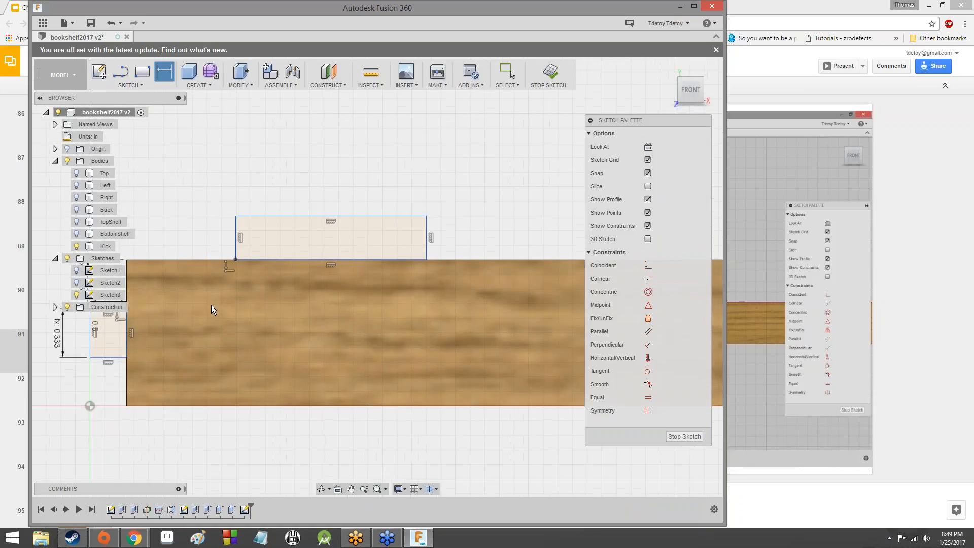
{"action": "scroll", "coordinate": [169, 275], "scroll_direction": "up", "scroll_amount": 3}
{"action": "scroll", "coordinate": [172, 269], "scroll_direction": "down", "scroll_amount": 4}
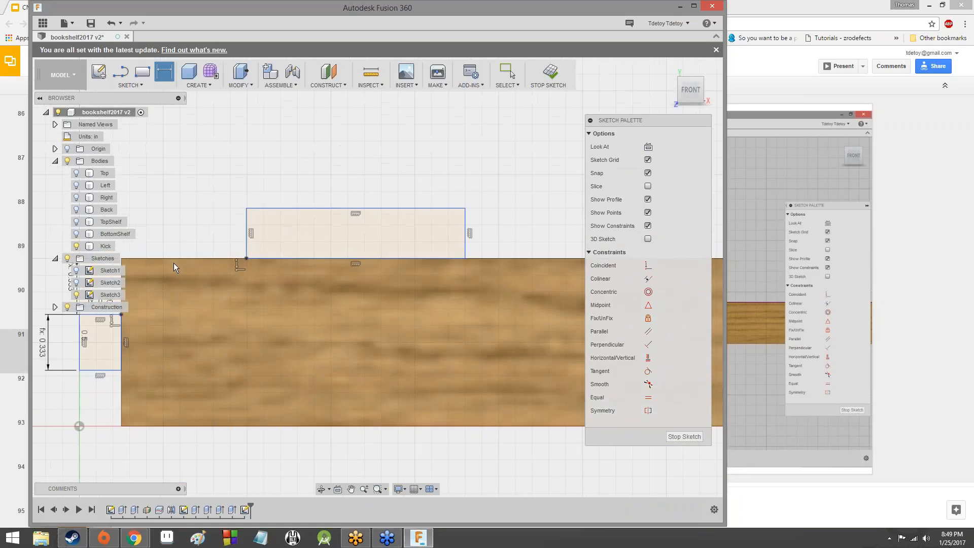
{"action": "scroll", "coordinate": [249, 253], "scroll_direction": "down", "scroll_amount": 2}
{"action": "middle_click_drag", "start_coordinate": [249, 252], "coordinate": [313, 263]}
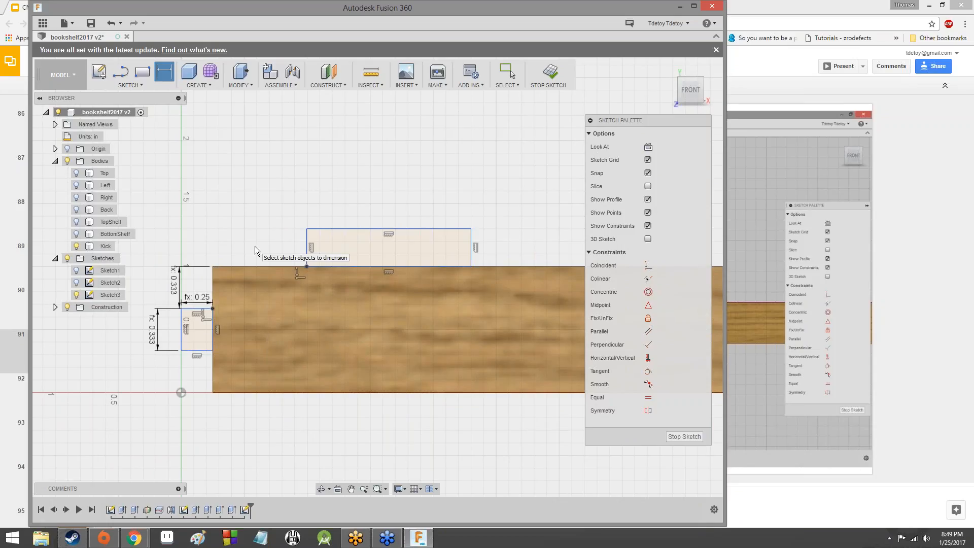
Try to add a second width dimension and a second height dimension to the rectangle at the kickplate's left end
{"action": "scroll", "coordinate": [226, 306], "scroll_direction": "up", "scroll_amount": 3}
{"action": "mouse_move", "coordinate": [226, 306]}
{"action": "middle_mouse_down"}
{"action": "mouse_move", "coordinate": [321, 309]}
{"action": "mouse_move", "coordinate": [443, 248]}
{"action": "middle_mouse_up"}
{"action": "scroll", "coordinate": [322, 309], "scroll_direction": "up", "scroll_amount": 2}
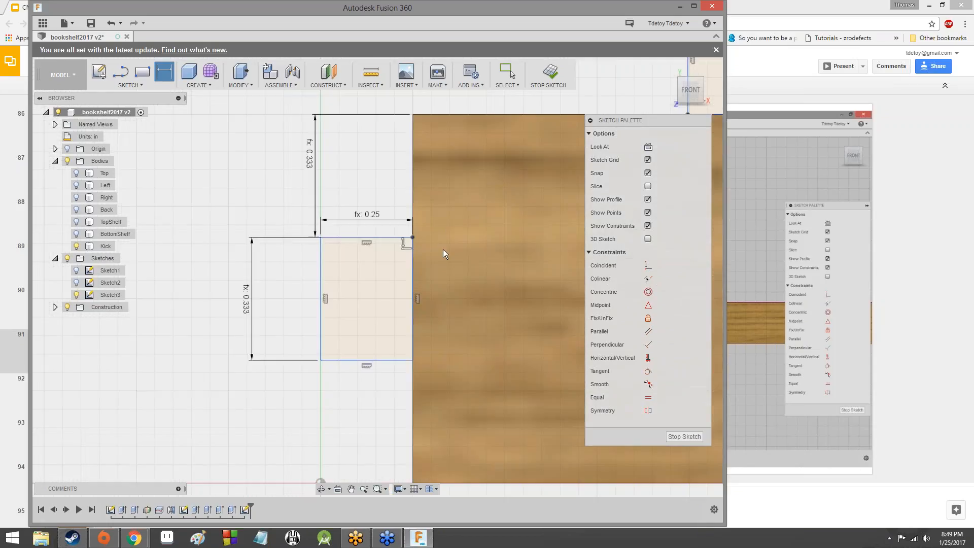
{"action": "scroll", "coordinate": [461, 271], "scroll_direction": "up", "scroll_amount": 2}
{"action": "scroll", "coordinate": [380, 295], "scroll_direction": "down", "scroll_amount": 2}
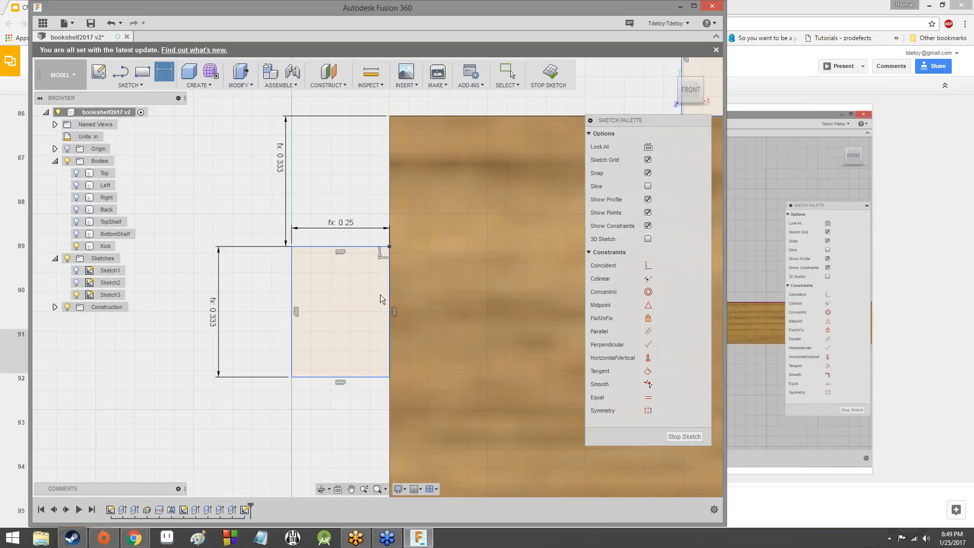
{"action": "left_click", "coordinate": [348, 247]}
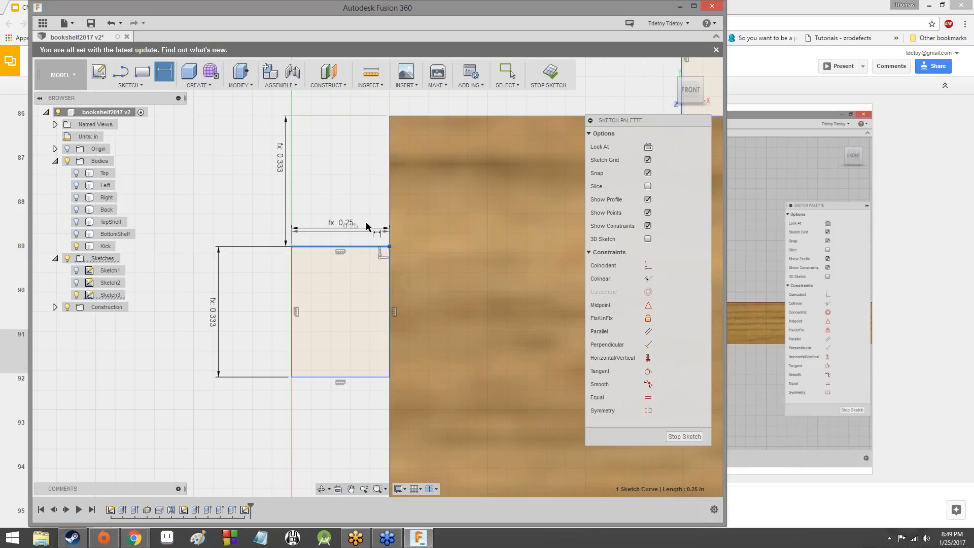
{"action": "left_click", "coordinate": [337, 229]}
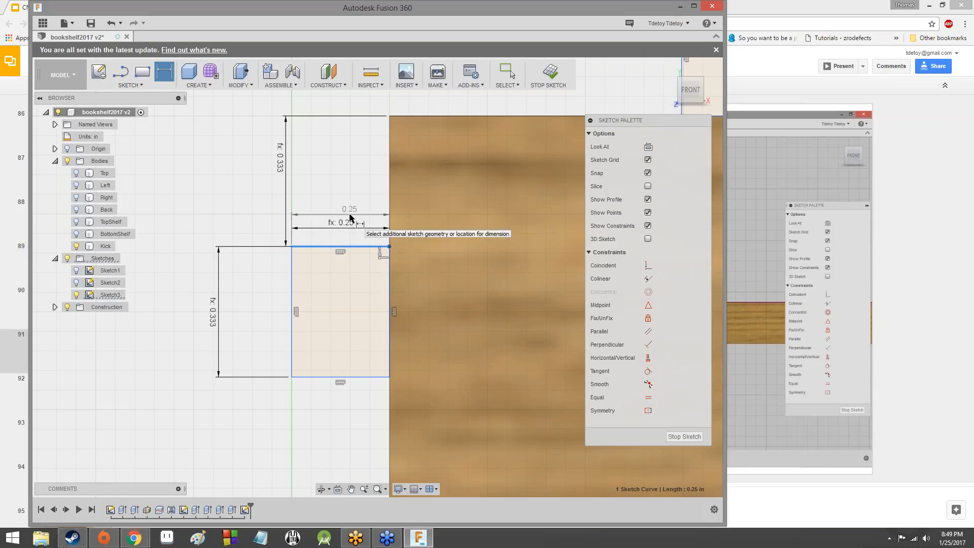
{"action": "key", "text": "Escape"}
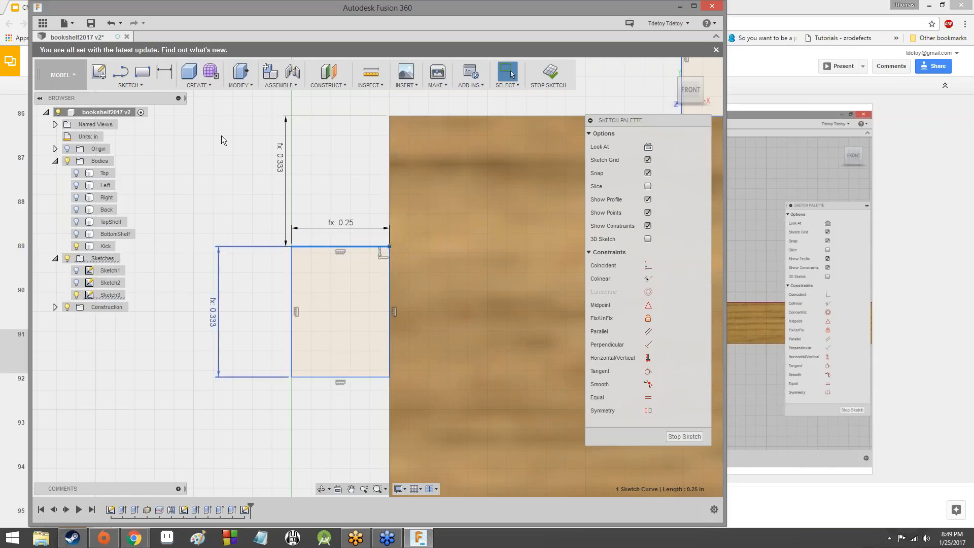
{"action": "left_click", "coordinate": [290, 311]}
{"action": "left_click", "coordinate": [284, 309]}
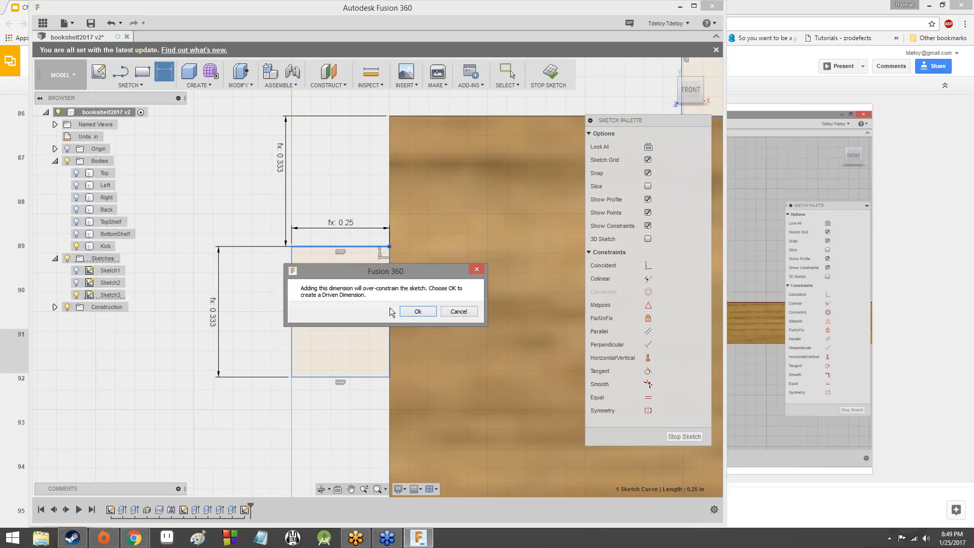
{"action": "left_click", "coordinate": [458, 311]}
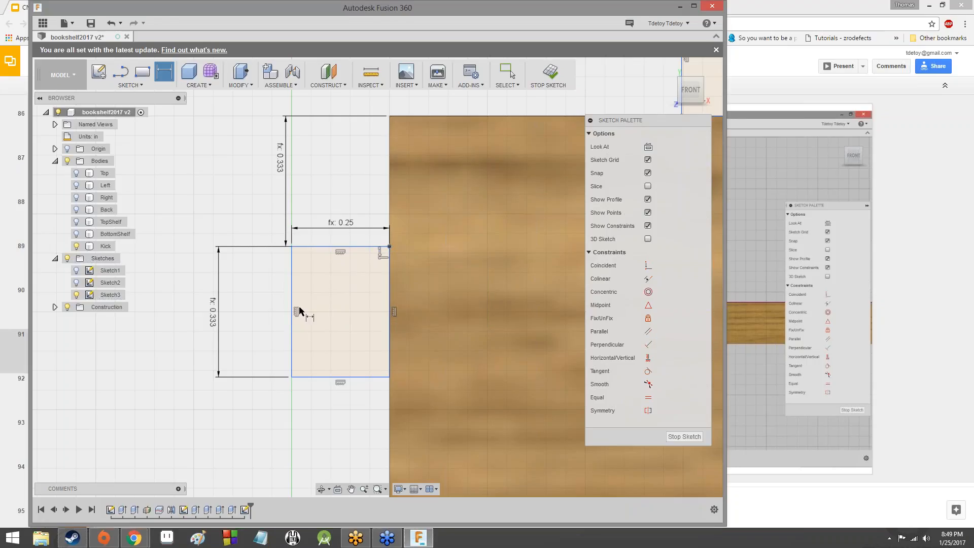
{"action": "left_click", "coordinate": [292, 306]}
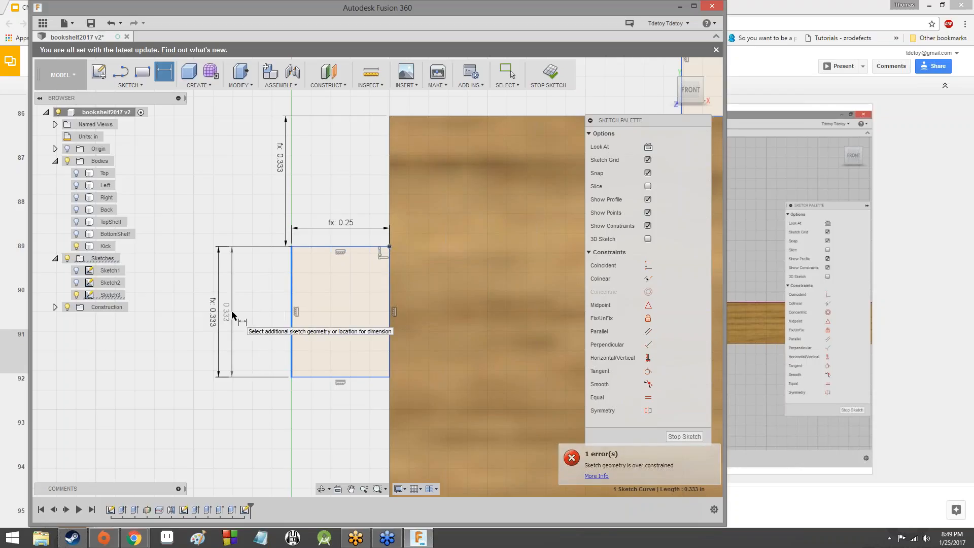
{"action": "key", "text": "Escape"}
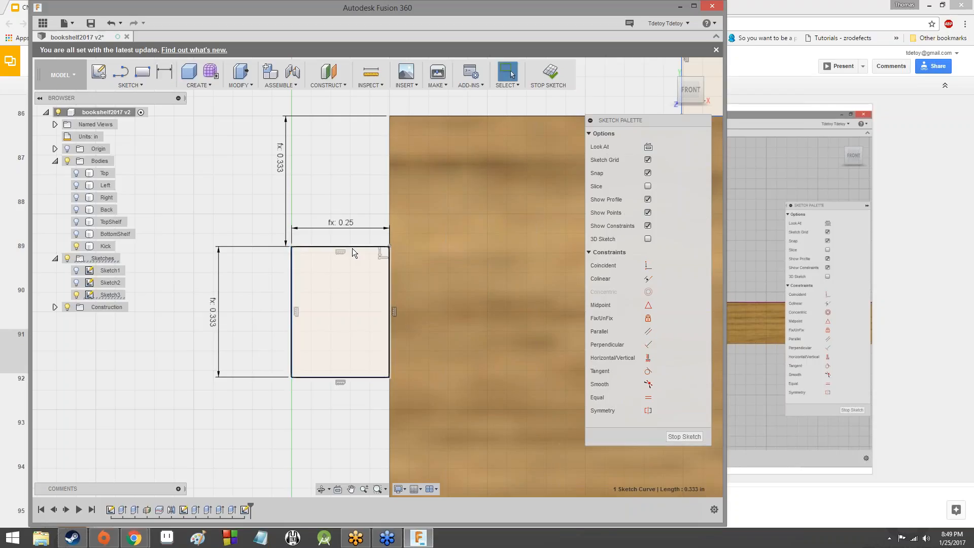
{"action": "left_click", "coordinate": [164, 75]}
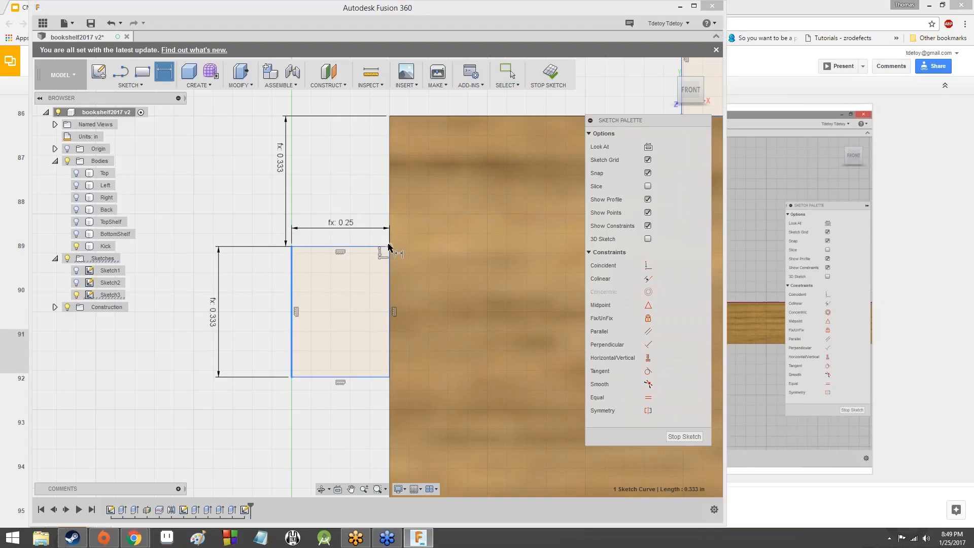
{"action": "left_click", "coordinate": [390, 247]}
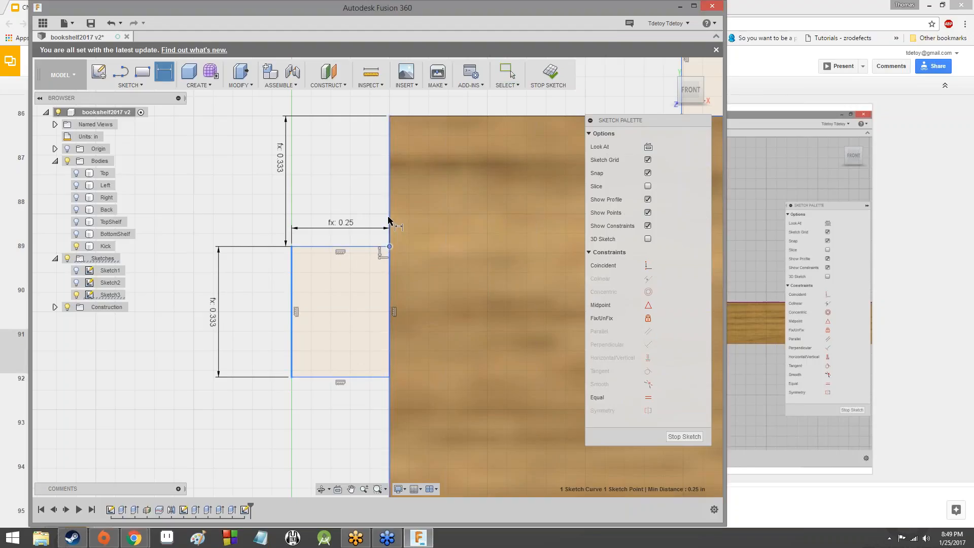
{"action": "left_click", "coordinate": [389, 117]}
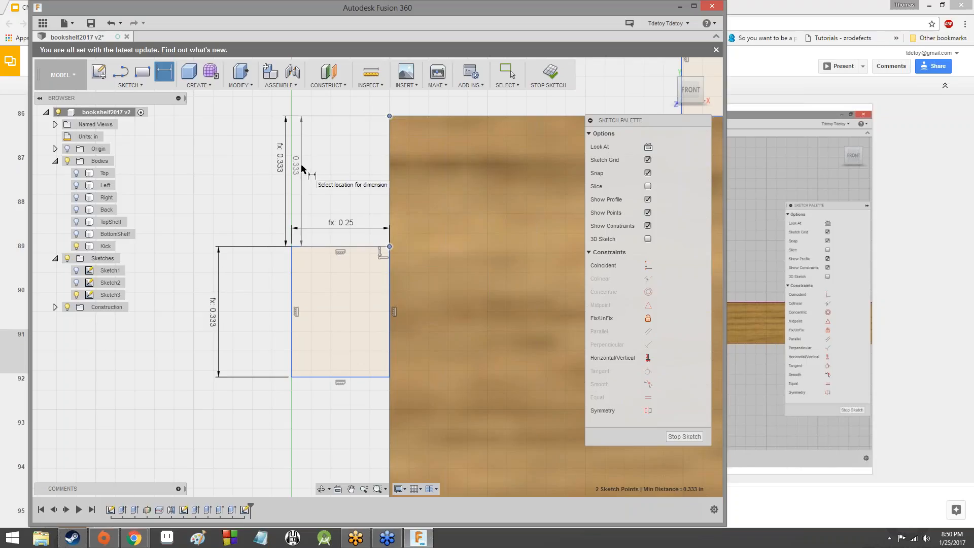
{"action": "left_click", "coordinate": [511, 74]}
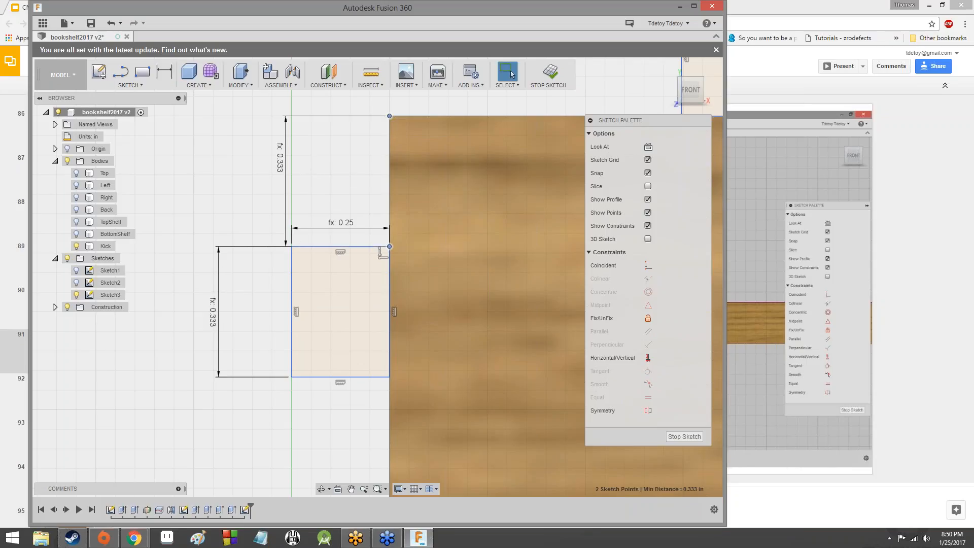
{"action": "key", "text": "Escape"}
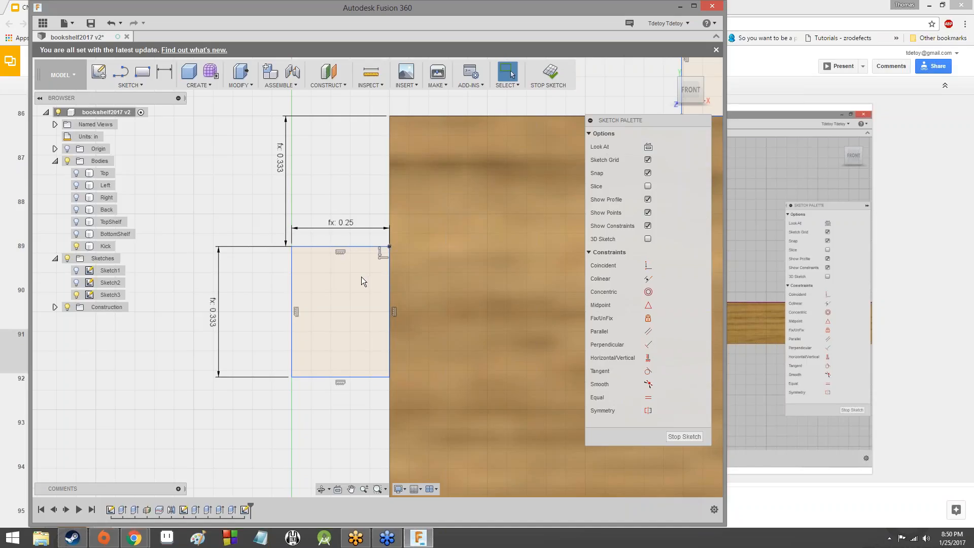
Review the left rectangle's dimensions, including the Kick / 3 height, and compare its layout with the rectangle on the kickplate's upper edge
{"action": "scroll", "coordinate": [361, 279], "scroll_direction": "down", "scroll_amount": 3}
{"action": "scroll", "coordinate": [370, 411], "scroll_direction": "down", "scroll_amount": 1}
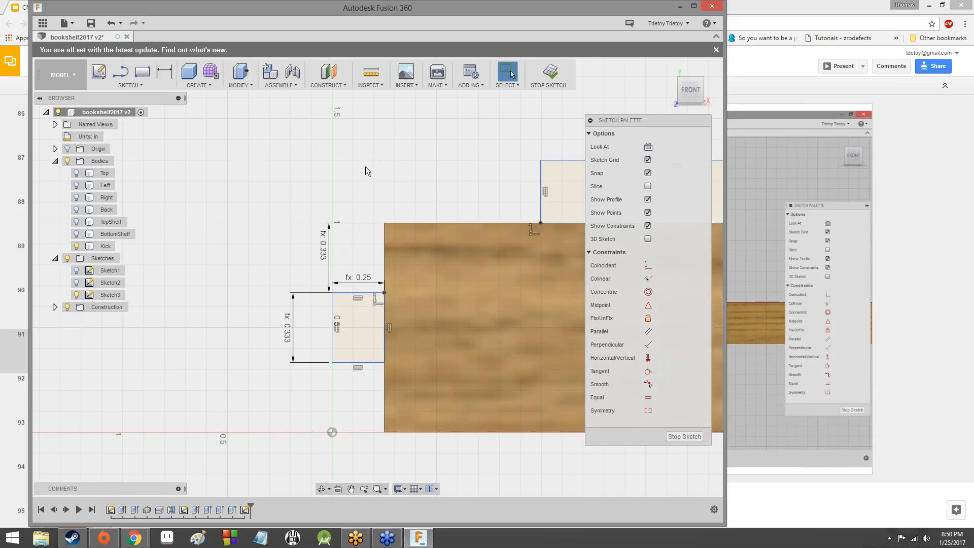
{"action": "scroll", "coordinate": [363, 173], "scroll_direction": "down", "scroll_amount": 2}
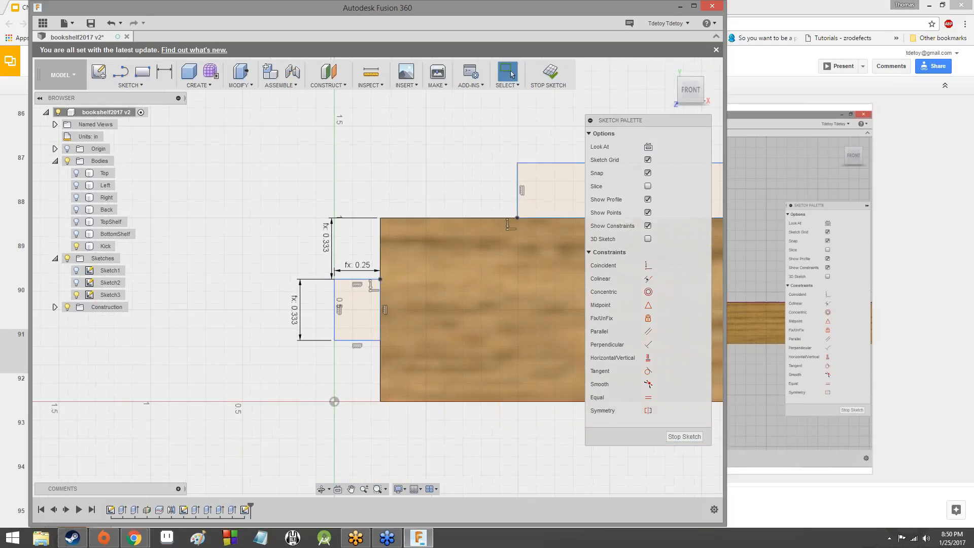
{"action": "scroll", "coordinate": [209, 176], "scroll_direction": "down", "scroll_amount": 3}
{"action": "scroll", "coordinate": [275, 166], "scroll_direction": "up", "scroll_amount": 2}
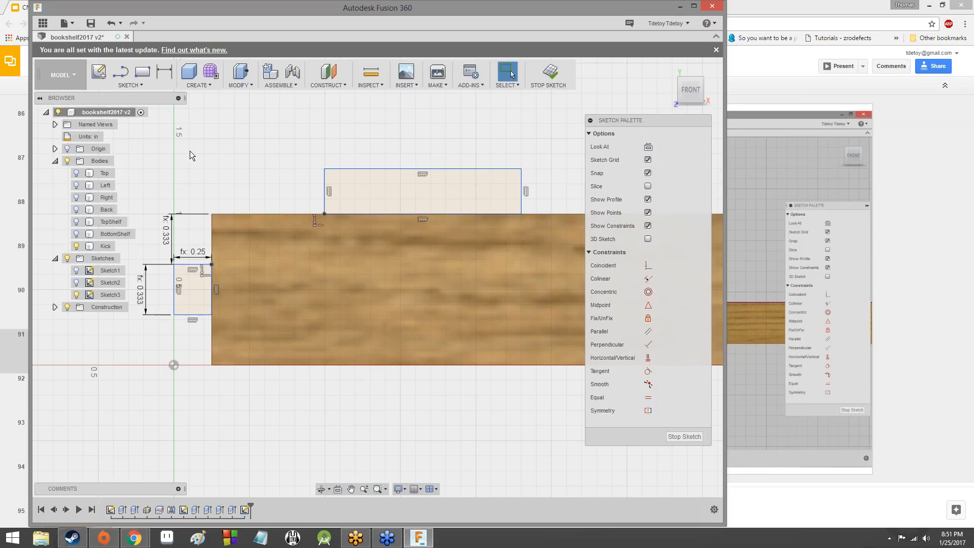
{"action": "scroll", "coordinate": [196, 154], "scroll_direction": "up", "scroll_amount": 2}
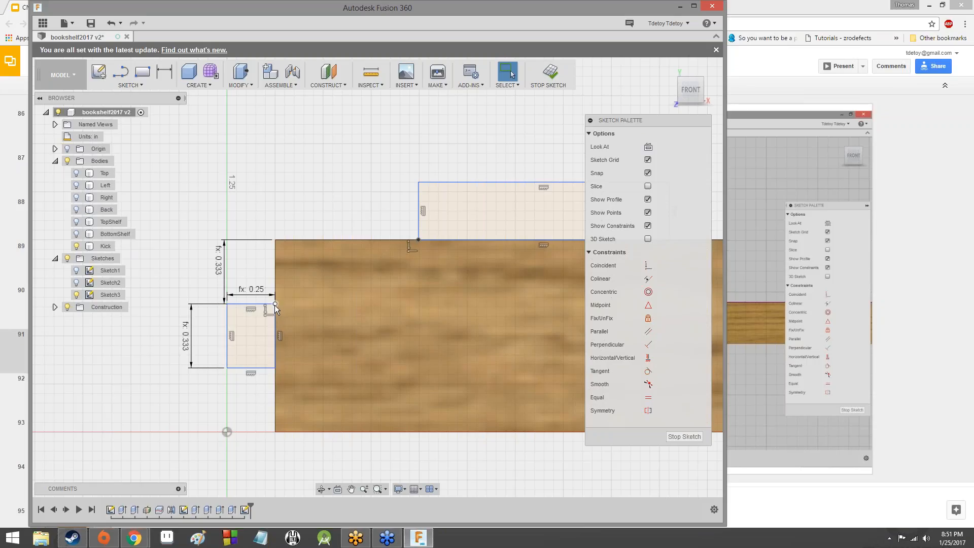
{"action": "scroll", "coordinate": [275, 306], "scroll_direction": "down", "scroll_amount": 2}
{"action": "scroll", "coordinate": [273, 310], "scroll_direction": "up", "scroll_amount": 5}
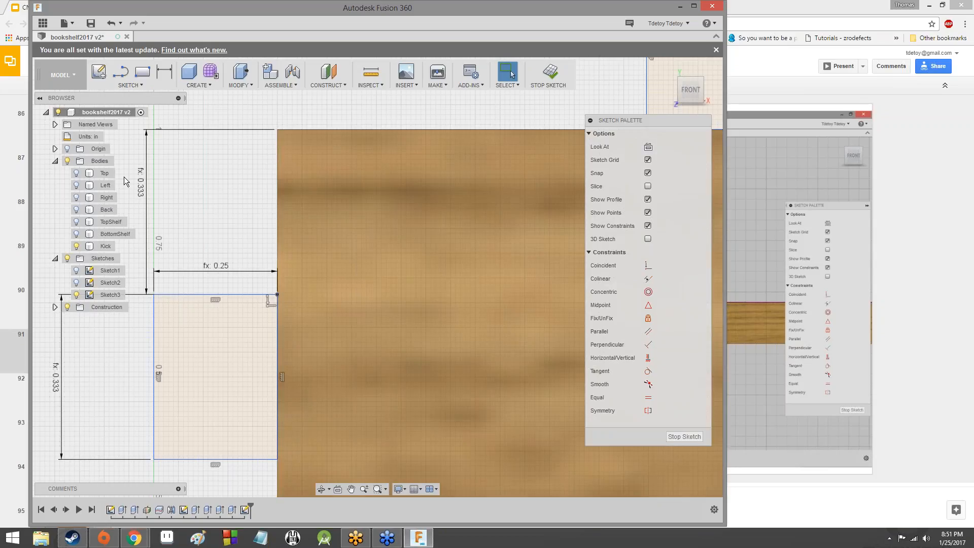
{"action": "middle_click_drag", "start_coordinate": [166, 185], "coordinate": [345, 227]}
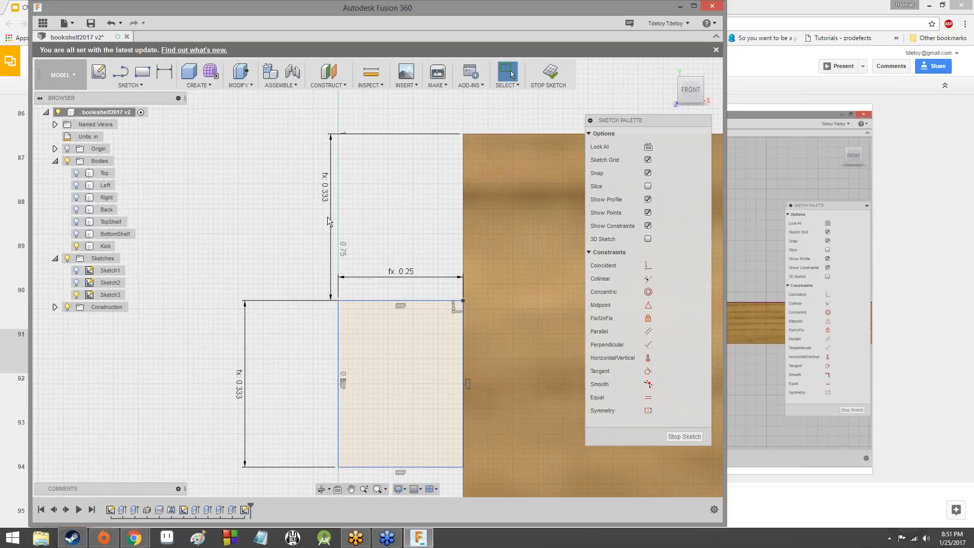
{"action": "scroll", "coordinate": [342, 347], "scroll_direction": "down", "scroll_amount": 1}
{"action": "middle_click_drag", "start_coordinate": [342, 347], "coordinate": [328, 249]}
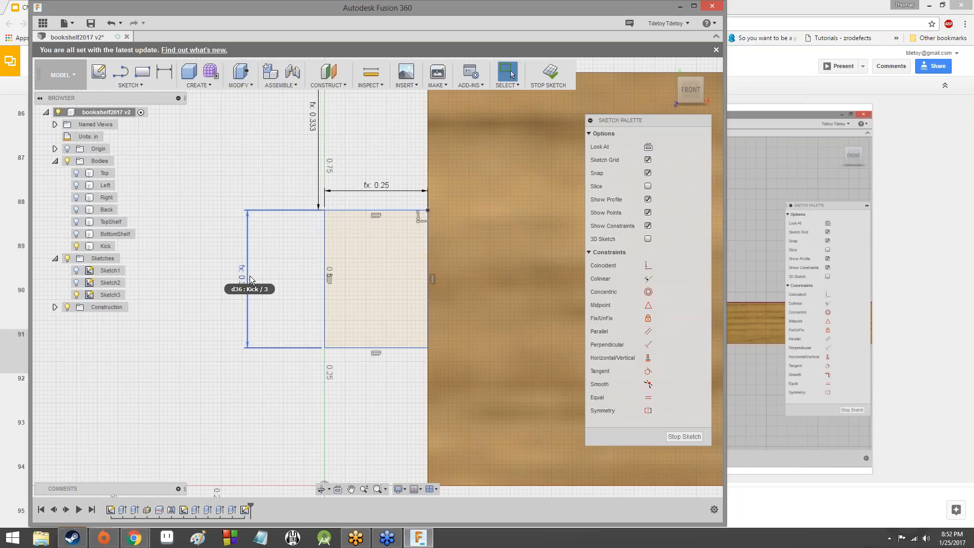
{"action": "scroll", "coordinate": [288, 248], "scroll_direction": "down", "scroll_amount": 5}
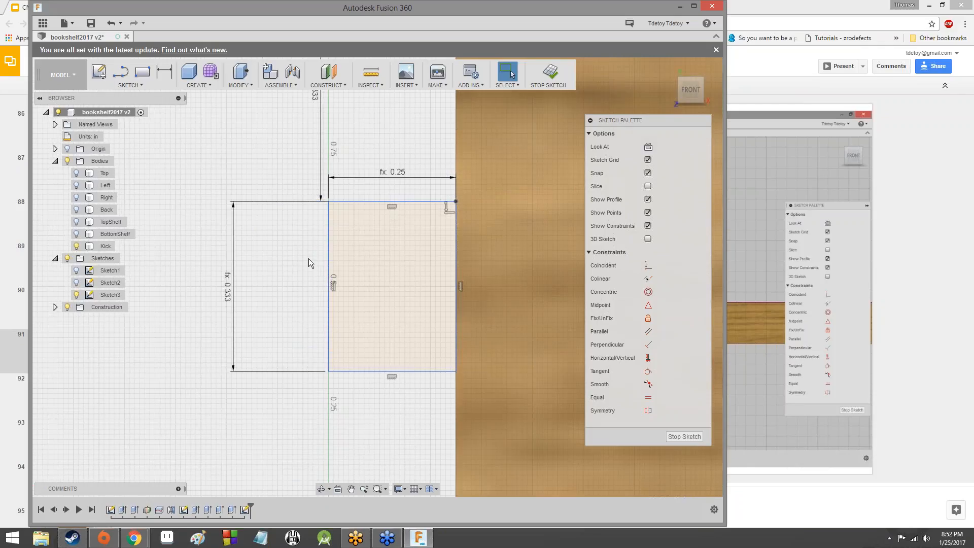
{"action": "scroll", "coordinate": [306, 285], "scroll_direction": "down", "scroll_amount": 1}
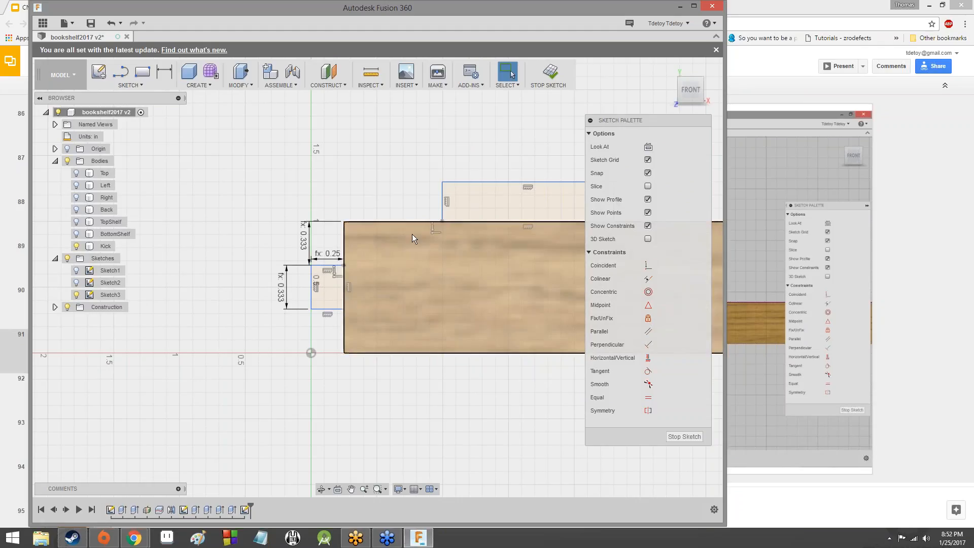
{"action": "middle_click_drag", "start_coordinate": [579, 219], "coordinate": [441, 212]}
{"action": "scroll", "coordinate": [494, 211], "scroll_direction": "down", "scroll_amount": 1}
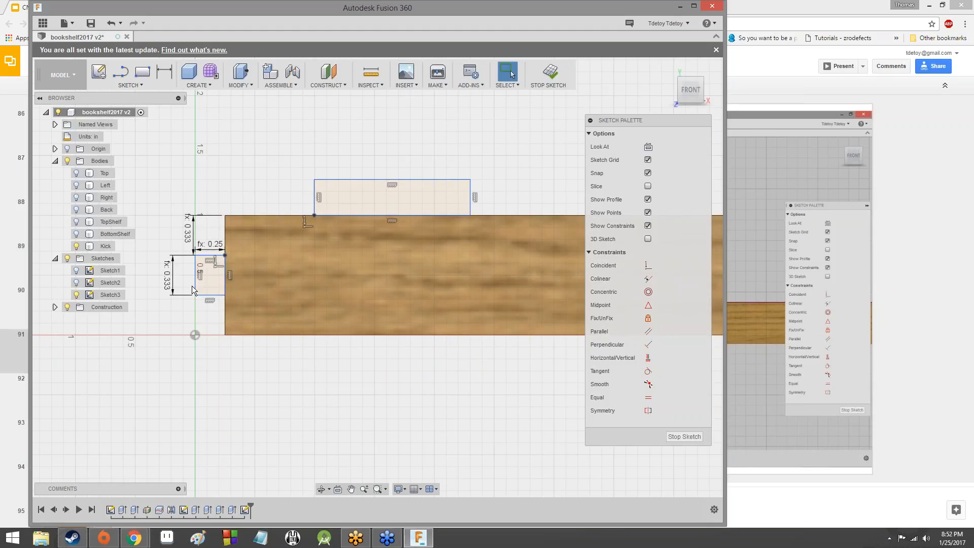
{"action": "scroll", "coordinate": [192, 286], "scroll_direction": "up", "scroll_amount": 5}
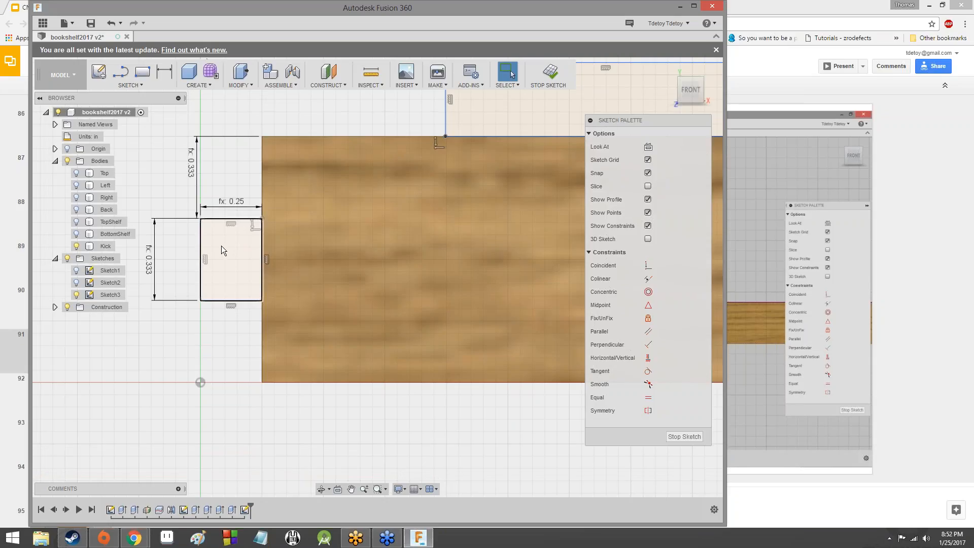
Try to add a height dimension to the kickplate's left edge, declining the driven dimension
{"action": "left_click", "coordinate": [221, 246]}
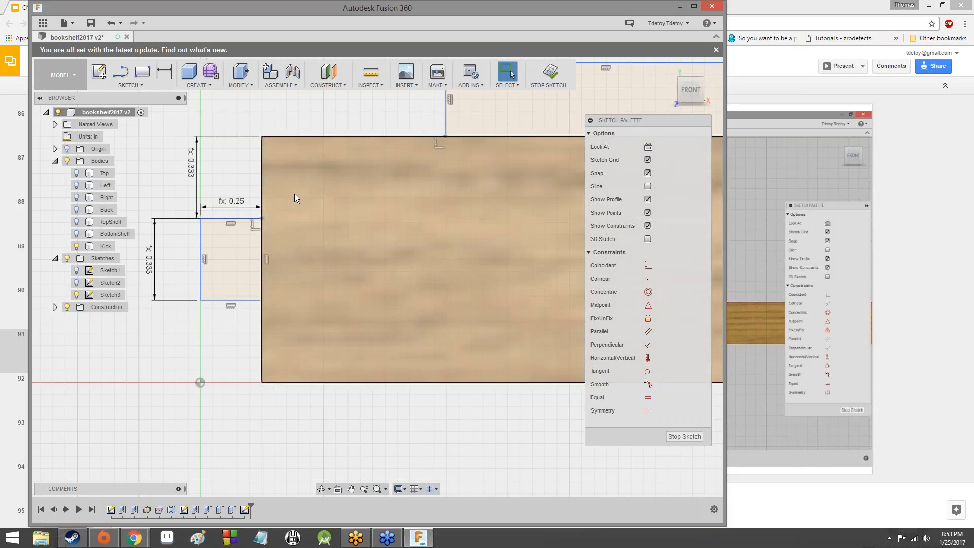
{"action": "left_click", "coordinate": [164, 72]}
{"action": "left_click", "coordinate": [263, 190]}
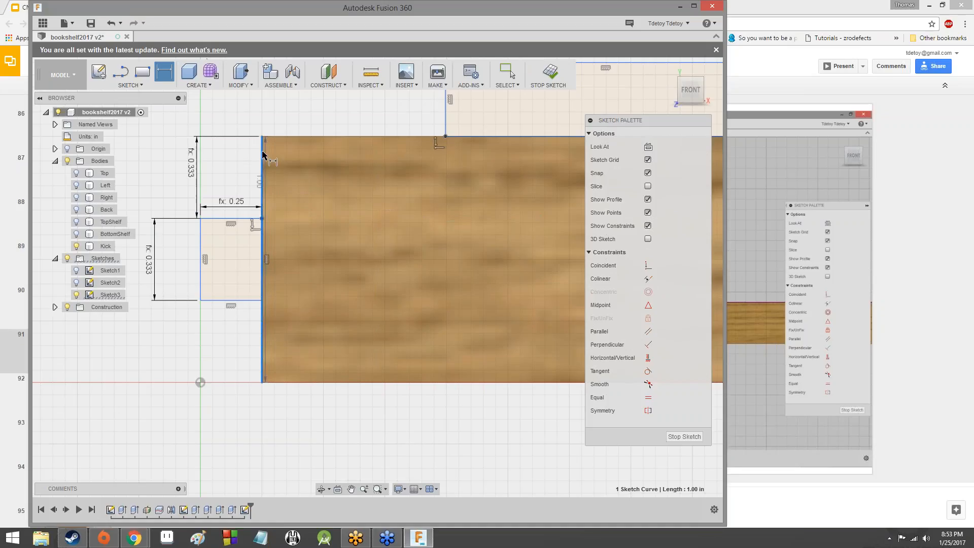
{"action": "scroll", "coordinate": [264, 156], "scroll_direction": "up", "scroll_amount": 2}
{"action": "scroll", "coordinate": [262, 157], "scroll_direction": "up", "scroll_amount": 2}
{"action": "scroll", "coordinate": [266, 166], "scroll_direction": "down", "scroll_amount": 2}
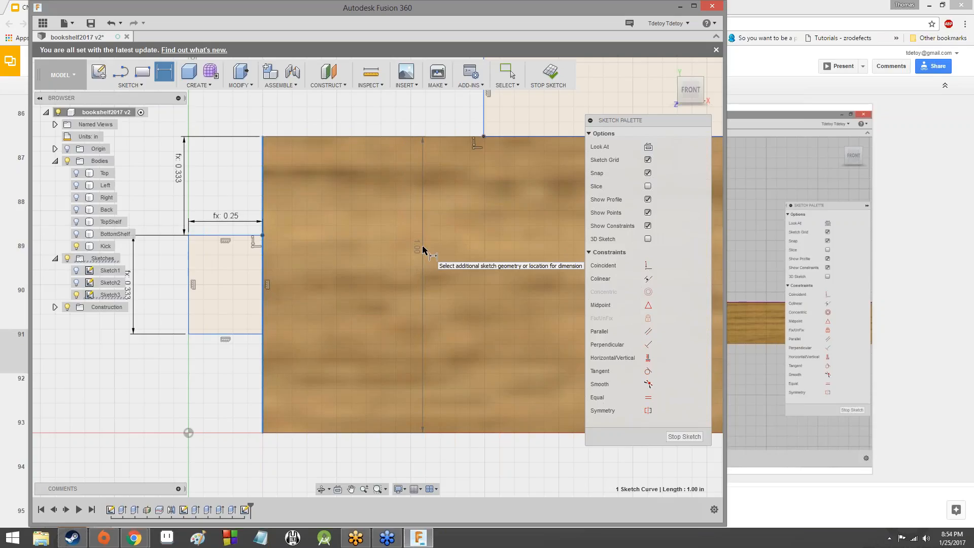
{"action": "left_click", "coordinate": [423, 248]}
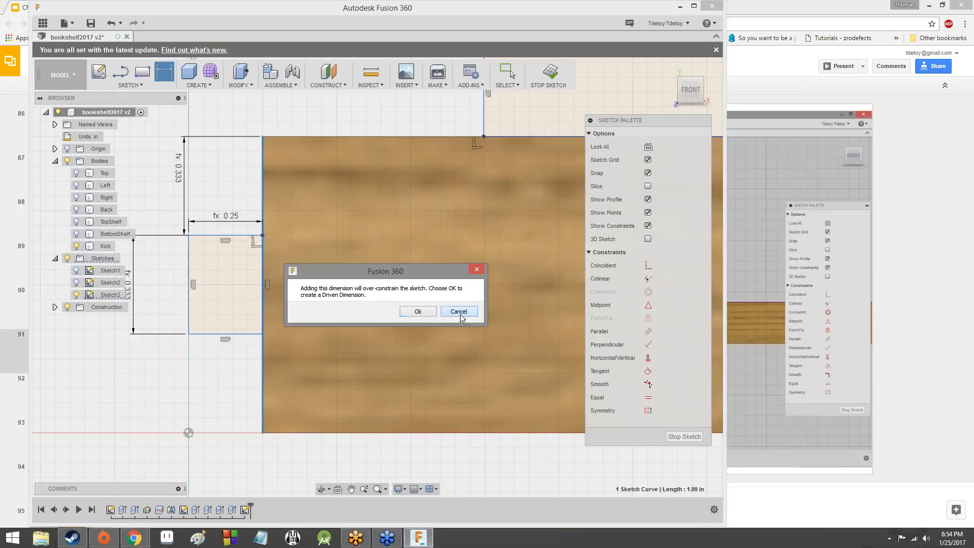
{"action": "left_click", "coordinate": [460, 314]}
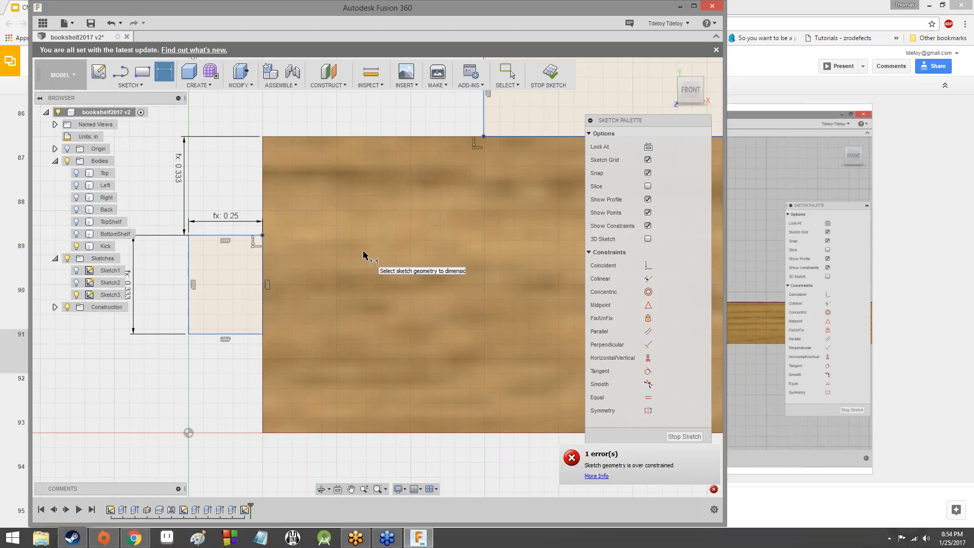
{"action": "left_click", "coordinate": [263, 185]}
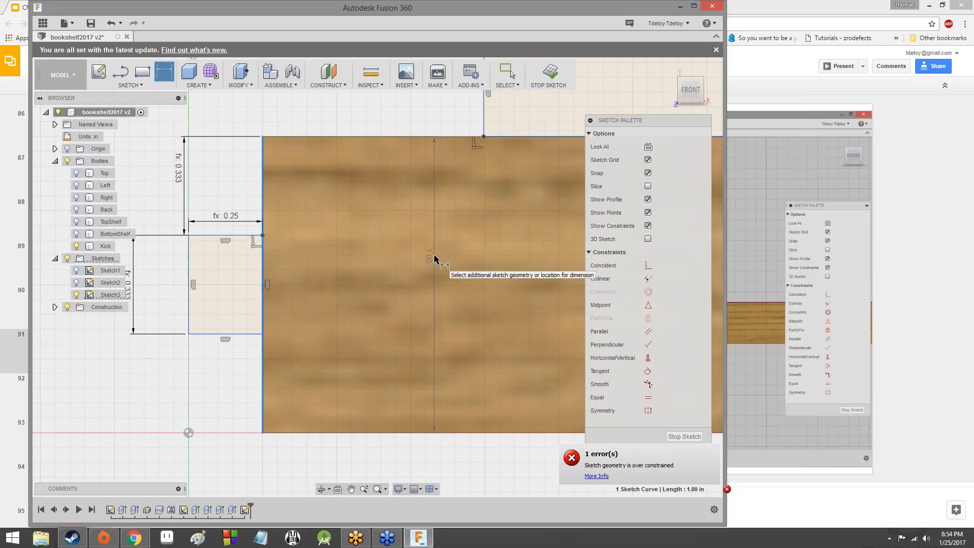
{"action": "key", "text": "Escape"}
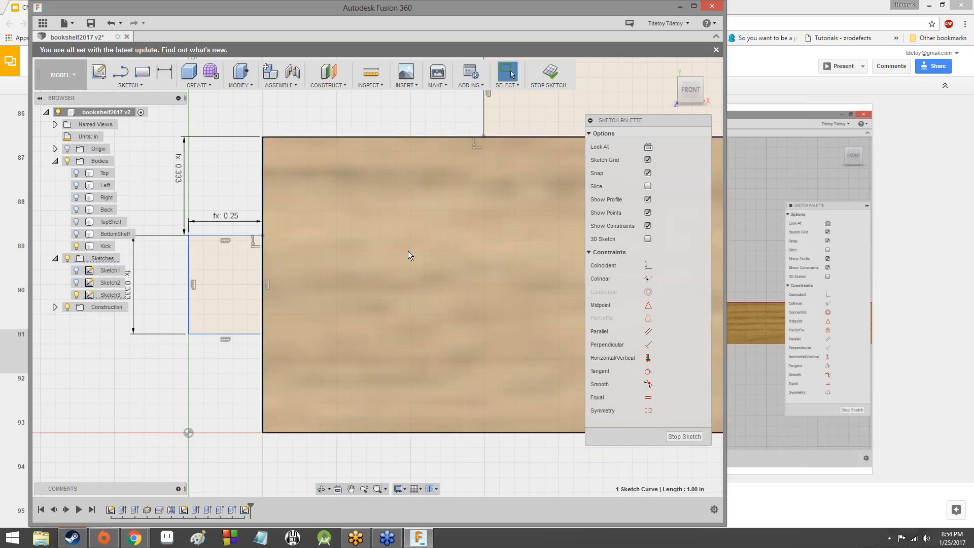
Examine the rectangle on the kickplate's upper edge together with the dimensioned rectangle at its left end
{"action": "scroll", "coordinate": [408, 251], "scroll_direction": "down", "scroll_amount": 5}
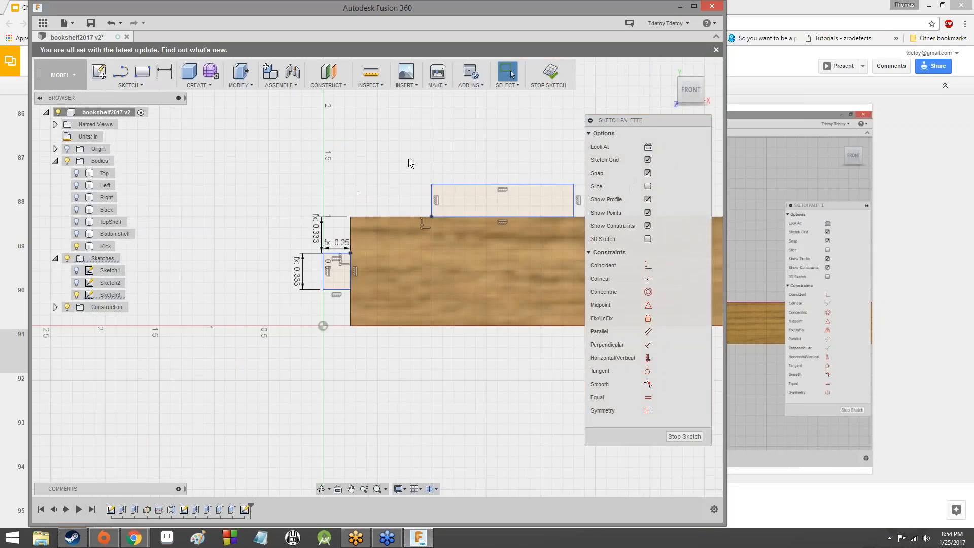
{"action": "scroll", "coordinate": [409, 160], "scroll_direction": "down", "scroll_amount": 3}
{"action": "middle_click_drag", "start_coordinate": [409, 160], "coordinate": [198, 189]}
{"action": "scroll", "coordinate": [309, 170], "scroll_direction": "up", "scroll_amount": 4}
{"action": "scroll", "coordinate": [339, 180], "scroll_direction": "down", "scroll_amount": 2}
{"action": "middle_click_drag", "start_coordinate": [339, 179], "coordinate": [458, 154]}
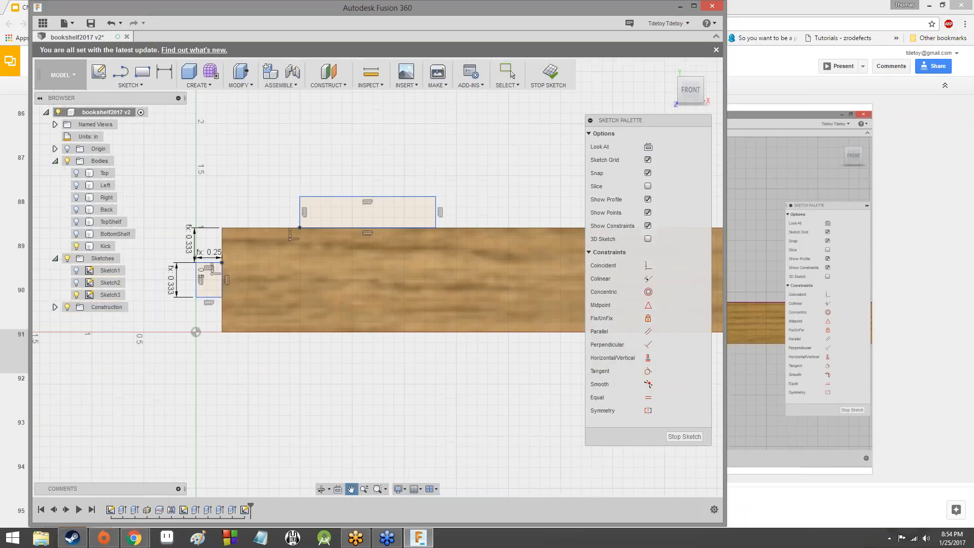